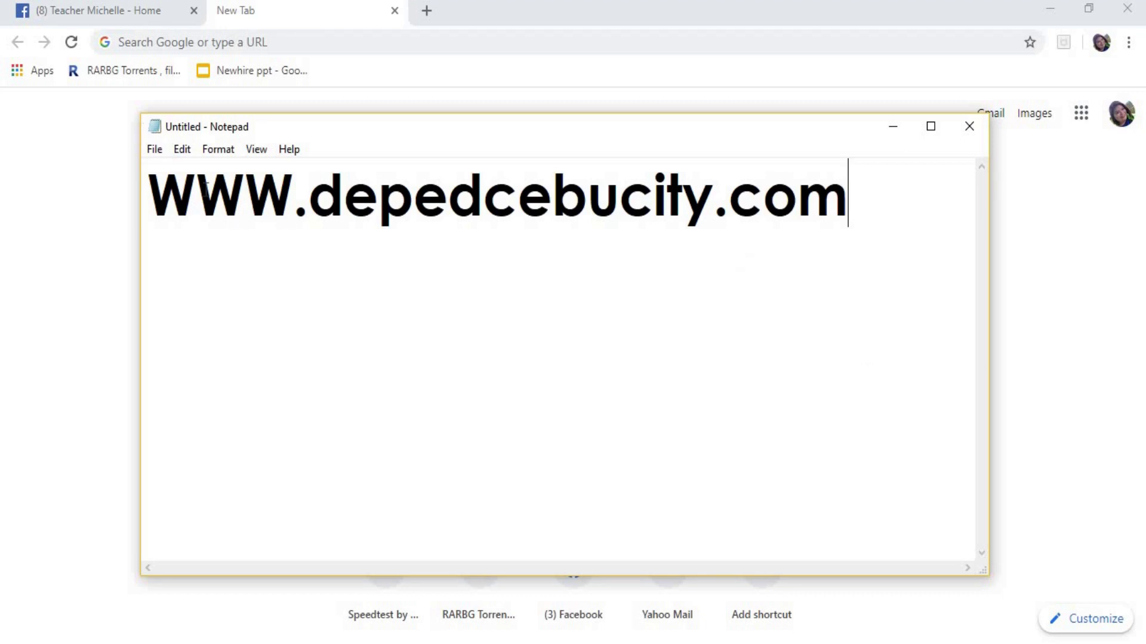
left_click(203, 186)
left_click(246, 188)
left_click(293, 192)
left_click(308, 199)
left_click_drag(483, 199, 848, 206)
left_click(725, 213)
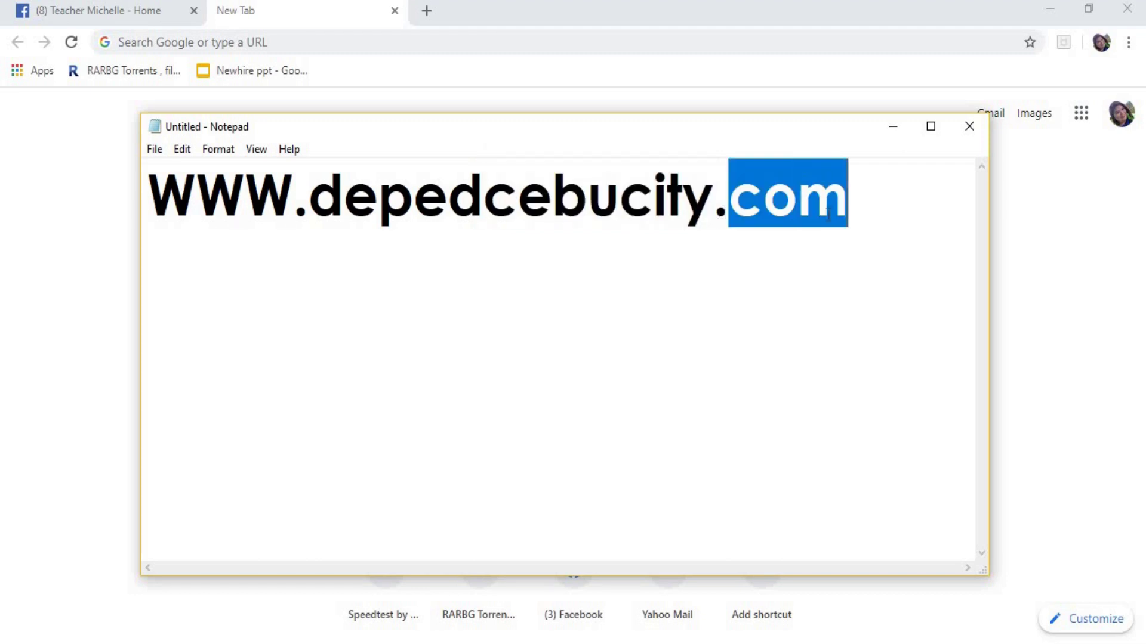
left_click(147, 216)
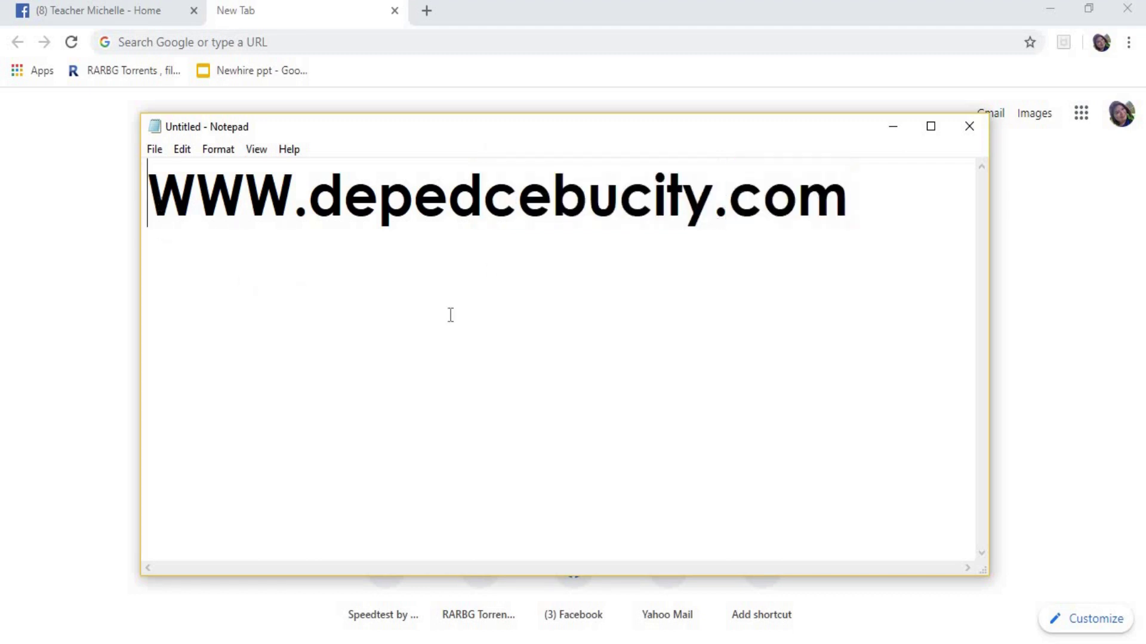
left_click_drag(147, 196, 974, 159)
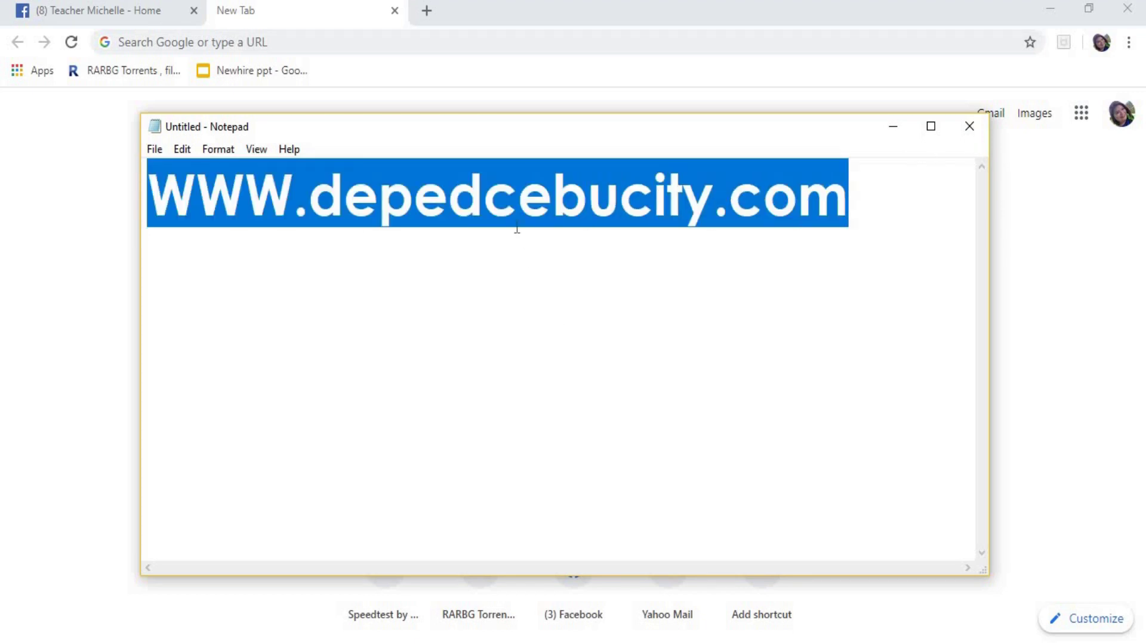
left_click(518, 209)
left_click_drag(150, 192, 1024, 166)
right_click(788, 203)
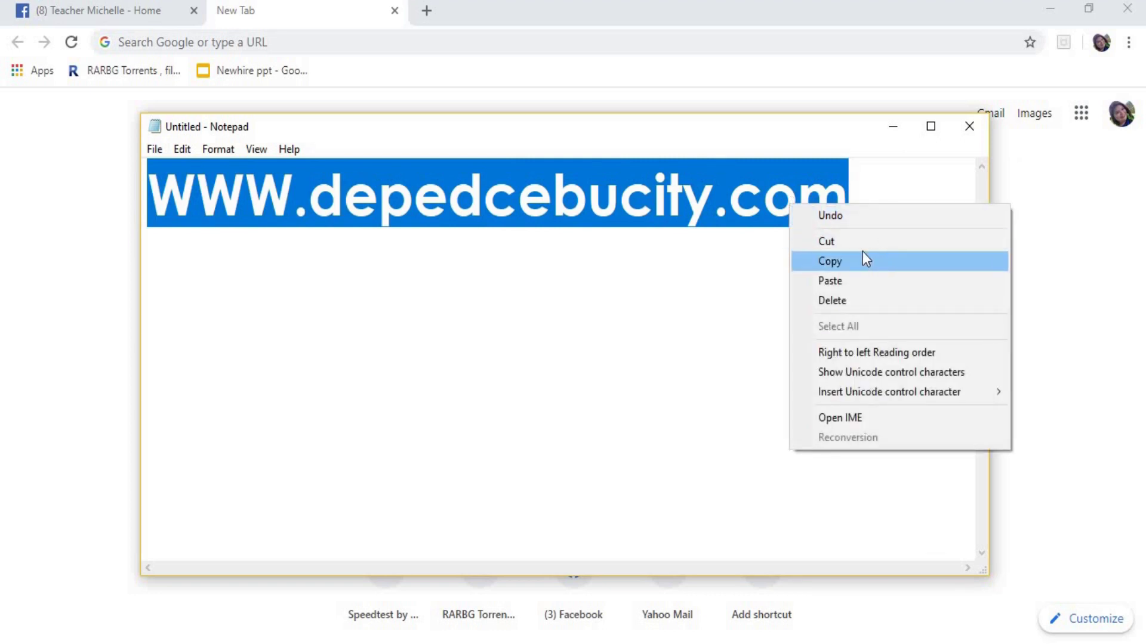
right_click(673, 212)
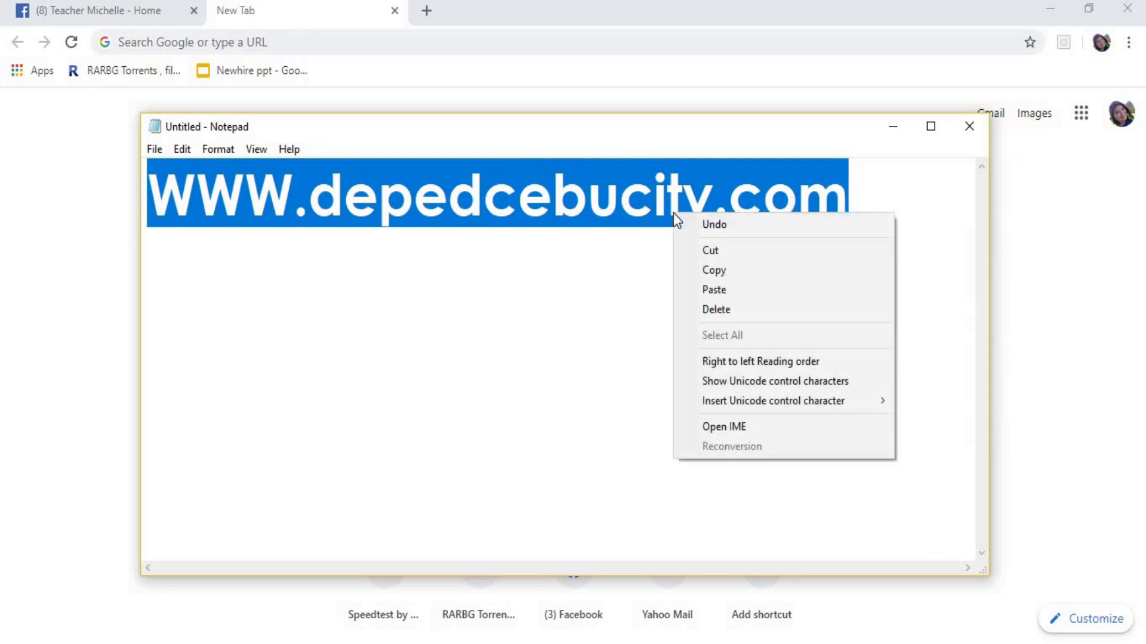
left_click(750, 272)
- Minimize Notepad, then paste the copied address into Chrome's address bar and load depedcebucity.com
left_click(893, 129)
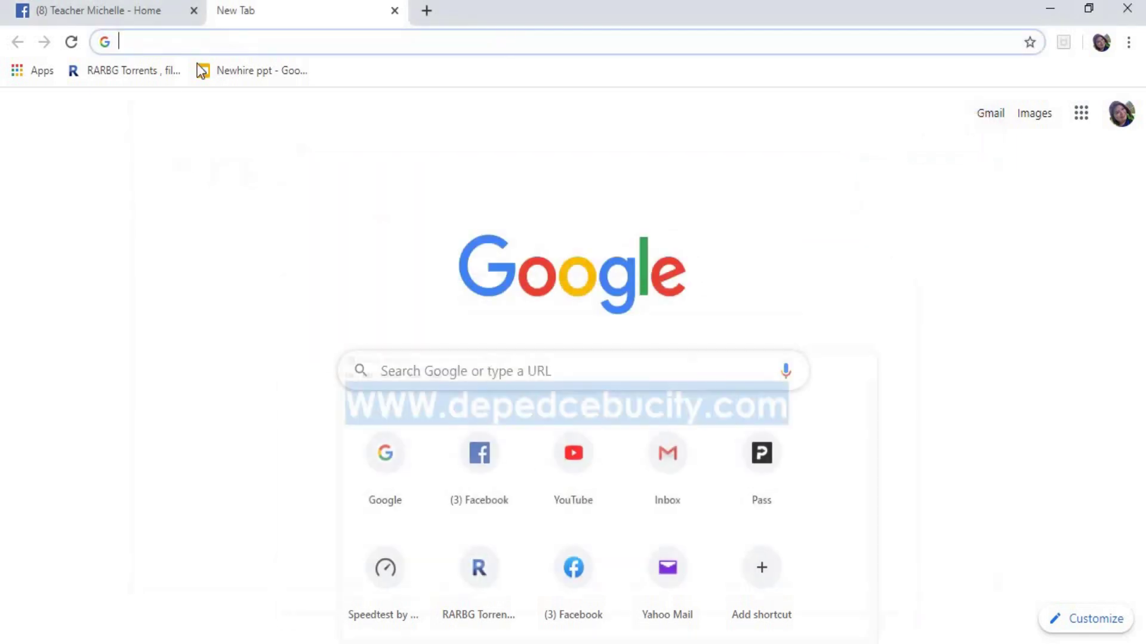
left_click(256, 44)
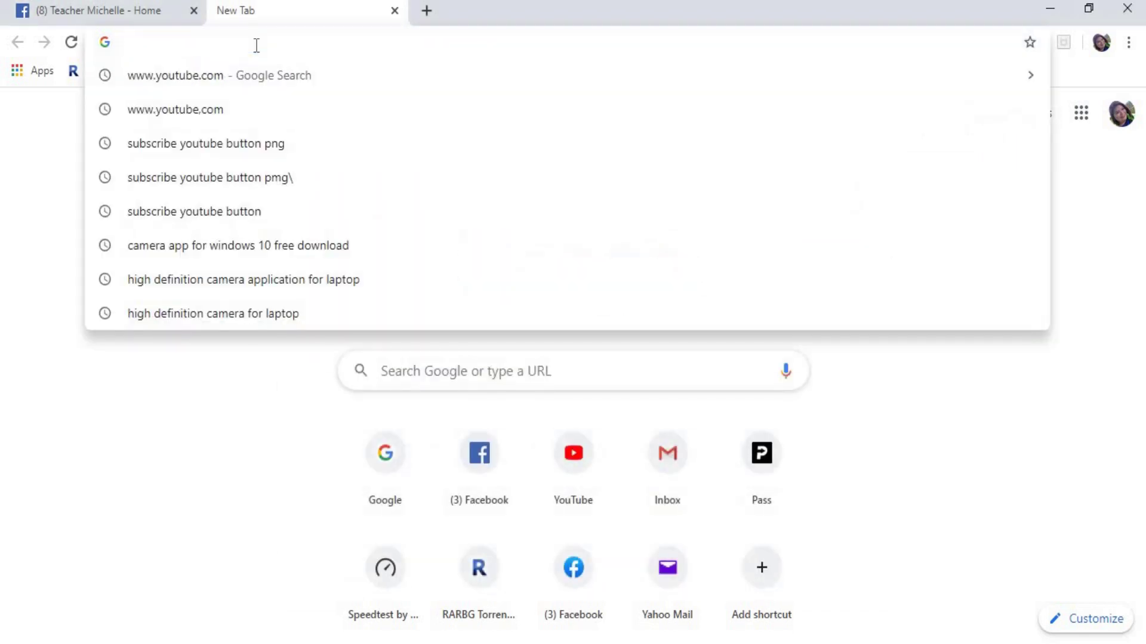
right_click(255, 45)
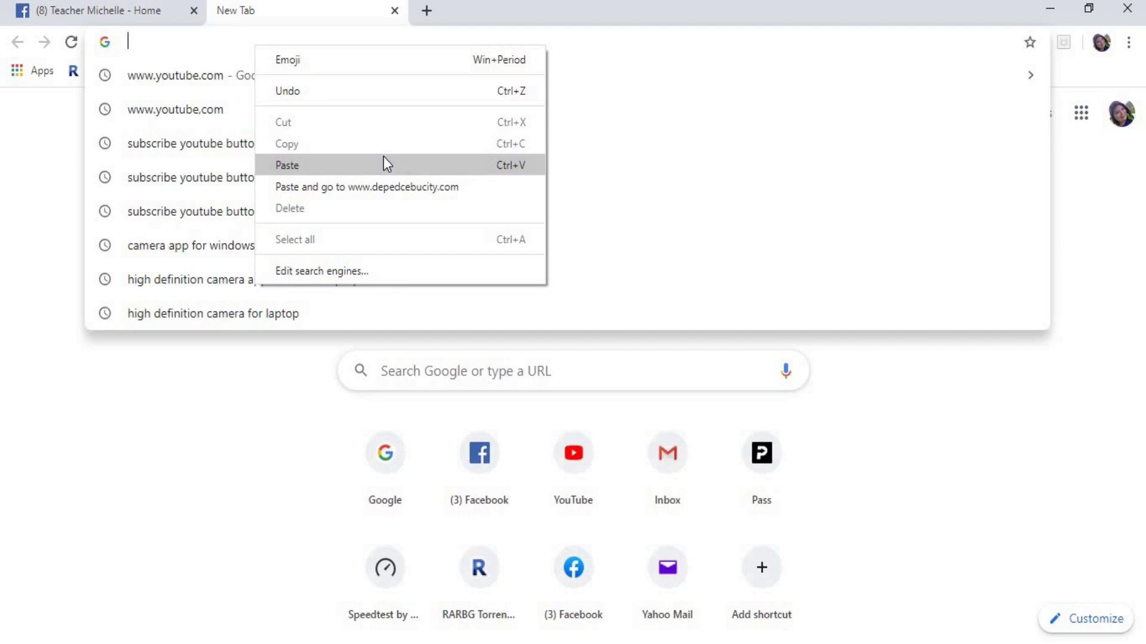
left_click(384, 164)
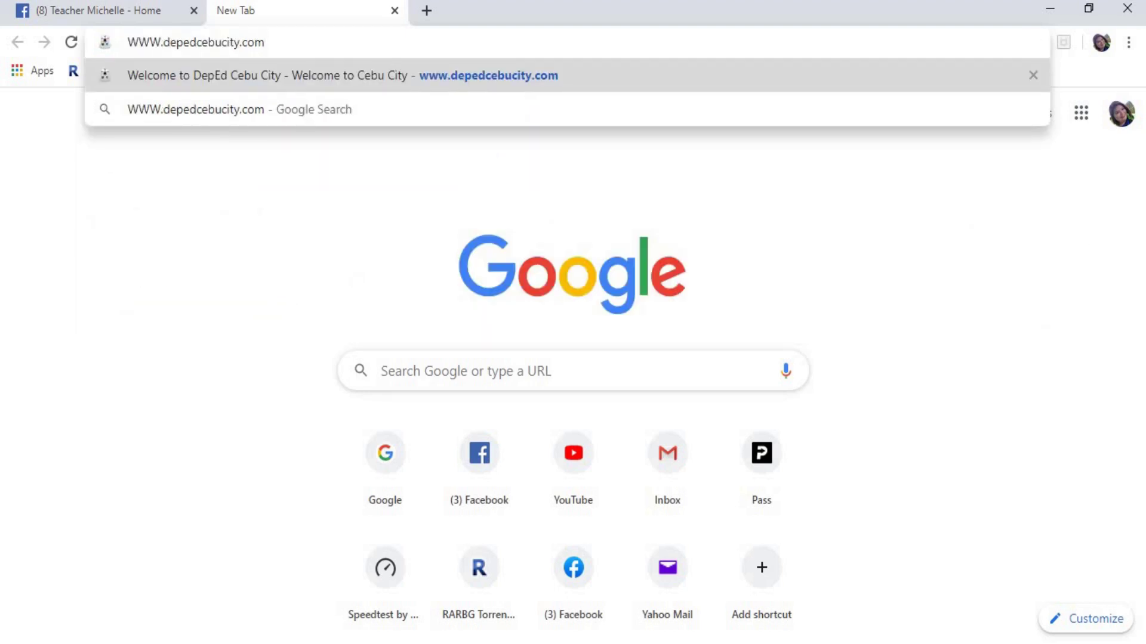
key("Return")
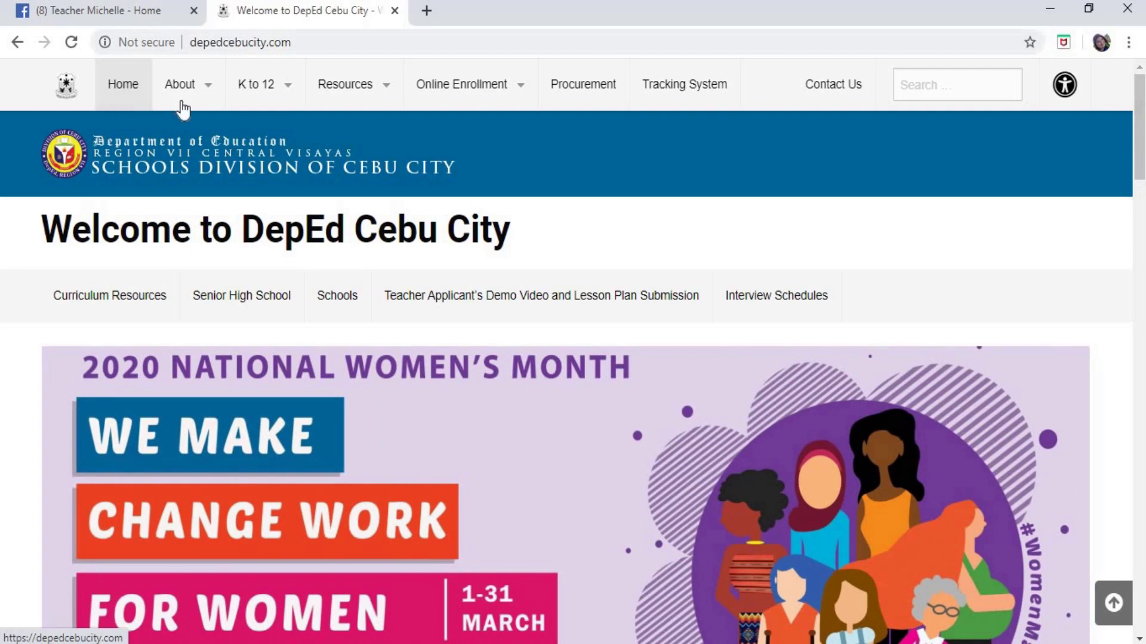
- Browse the site's top menus, then choose Online Enrollment > Elementary Schools
mouse_move(167, 98)
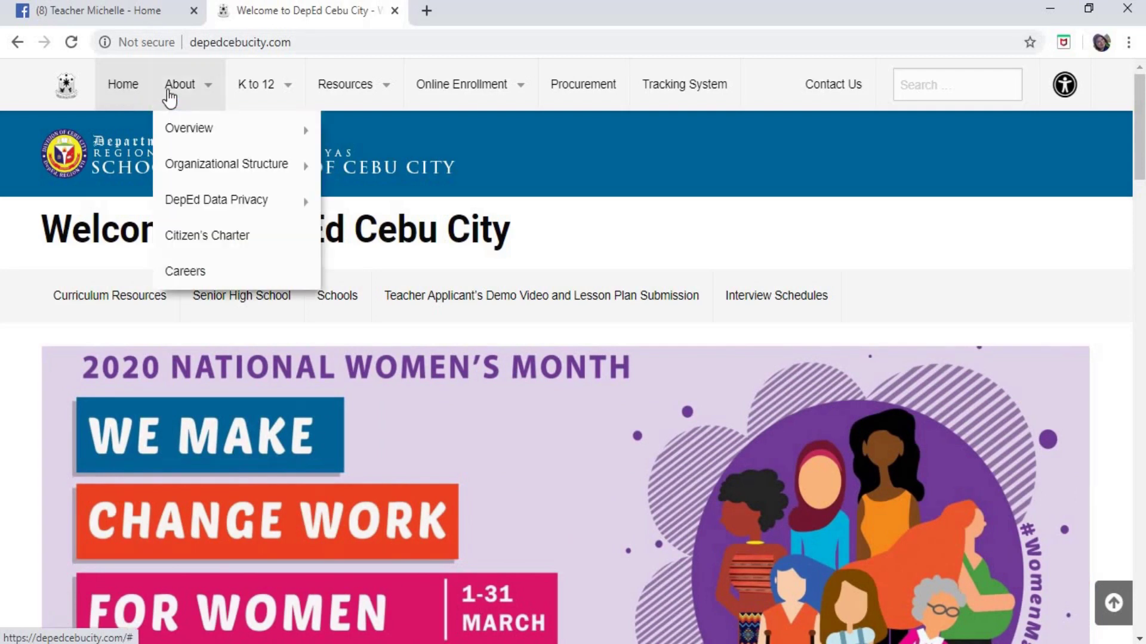
mouse_move(244, 102)
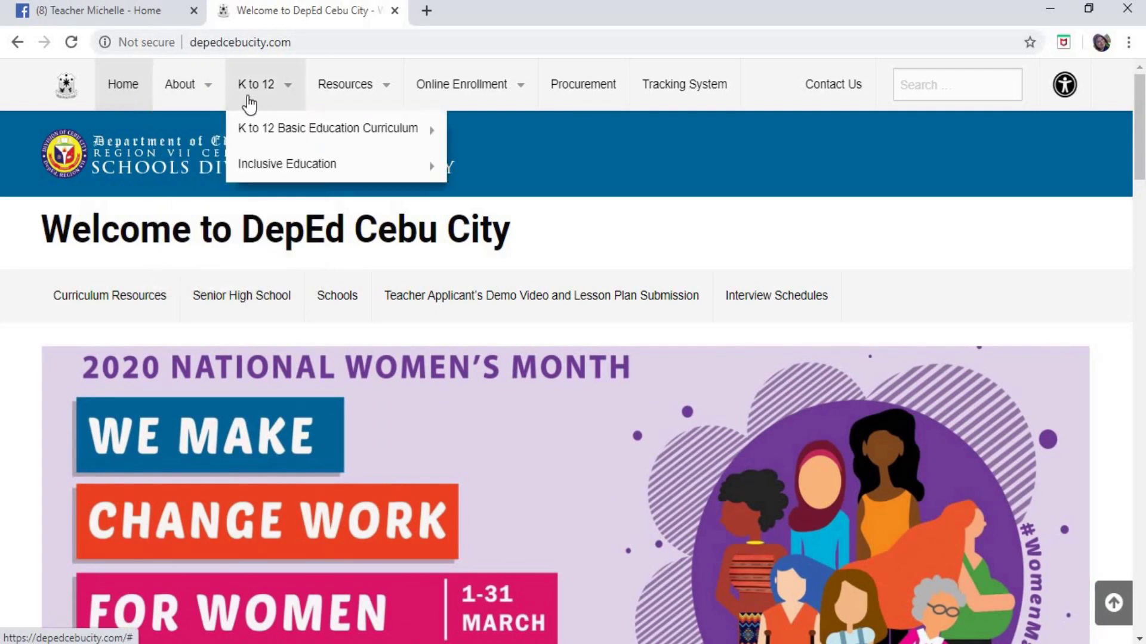
mouse_move(332, 98)
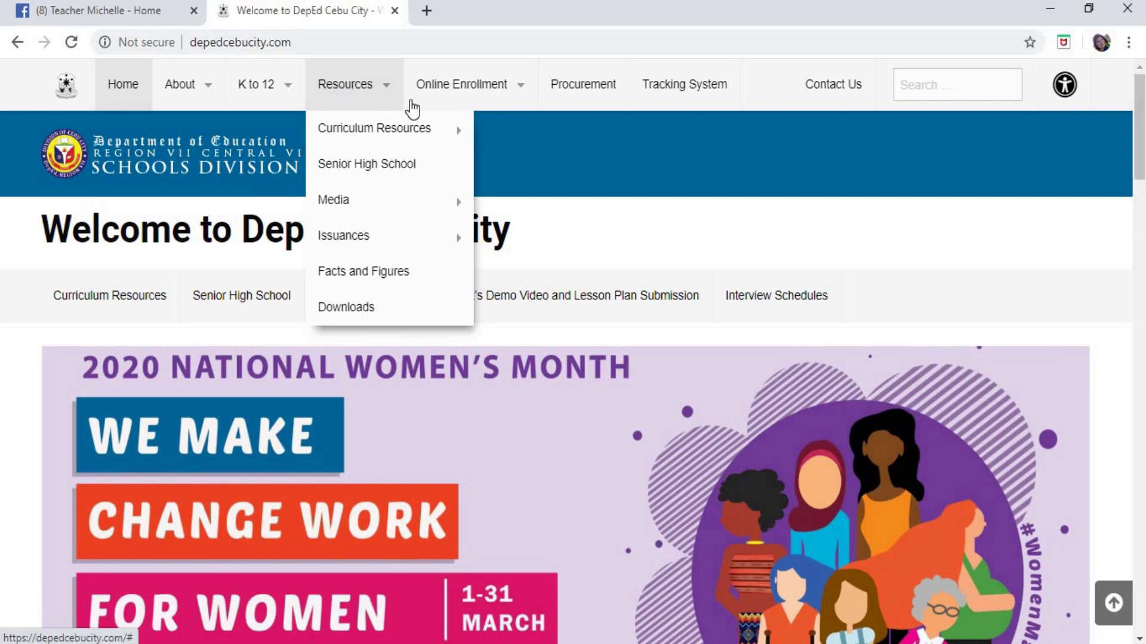
mouse_move(439, 103)
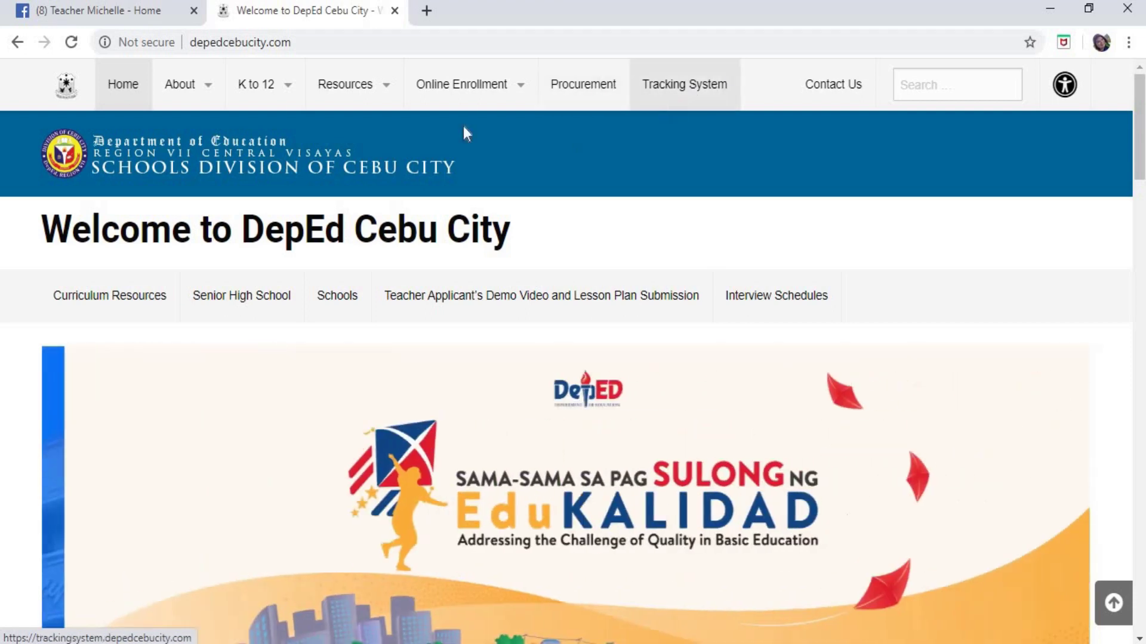
mouse_move(371, 116)
mouse_move(513, 95)
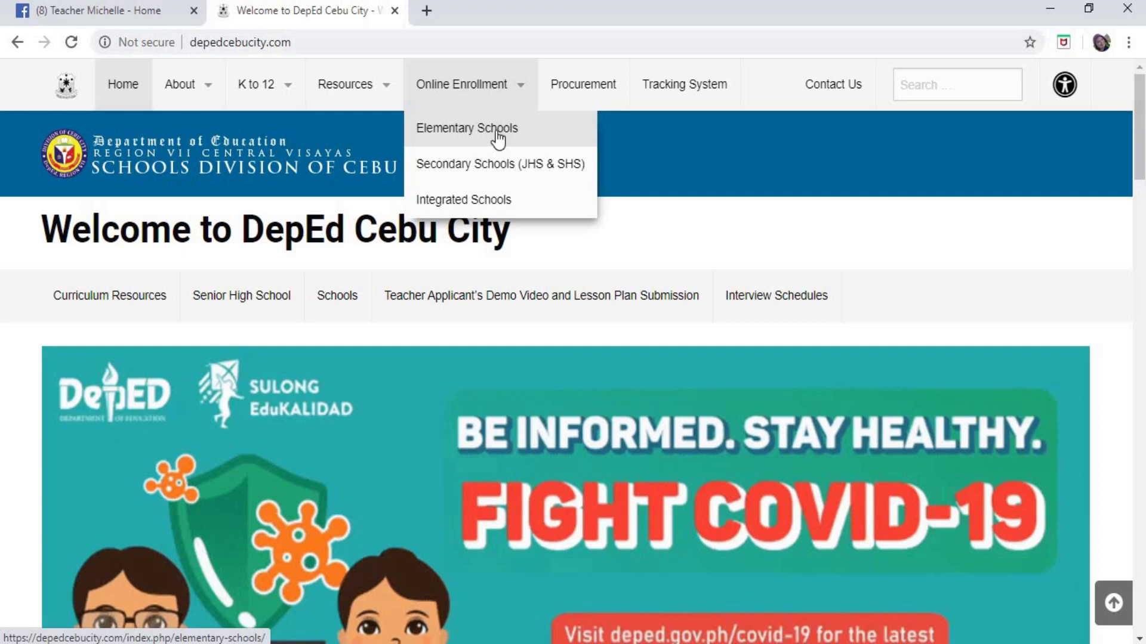
left_click(498, 134)
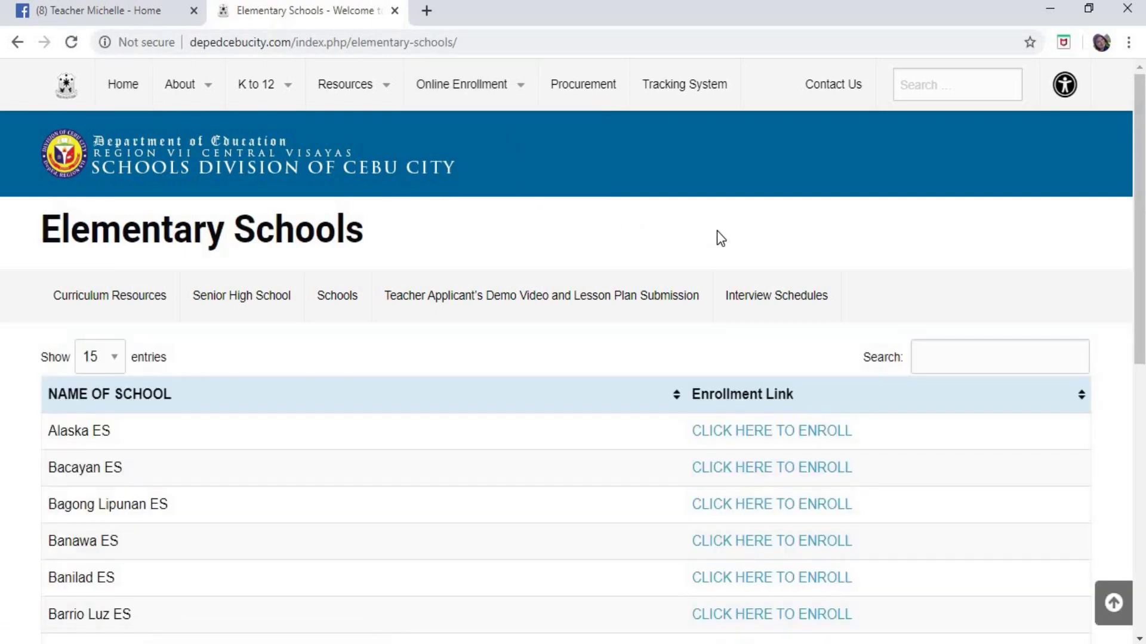
- Scroll through the Elementary Schools table, entries 1 to 15 of 55, down to the pagination controls
scroll(734, 247, "down", 5)
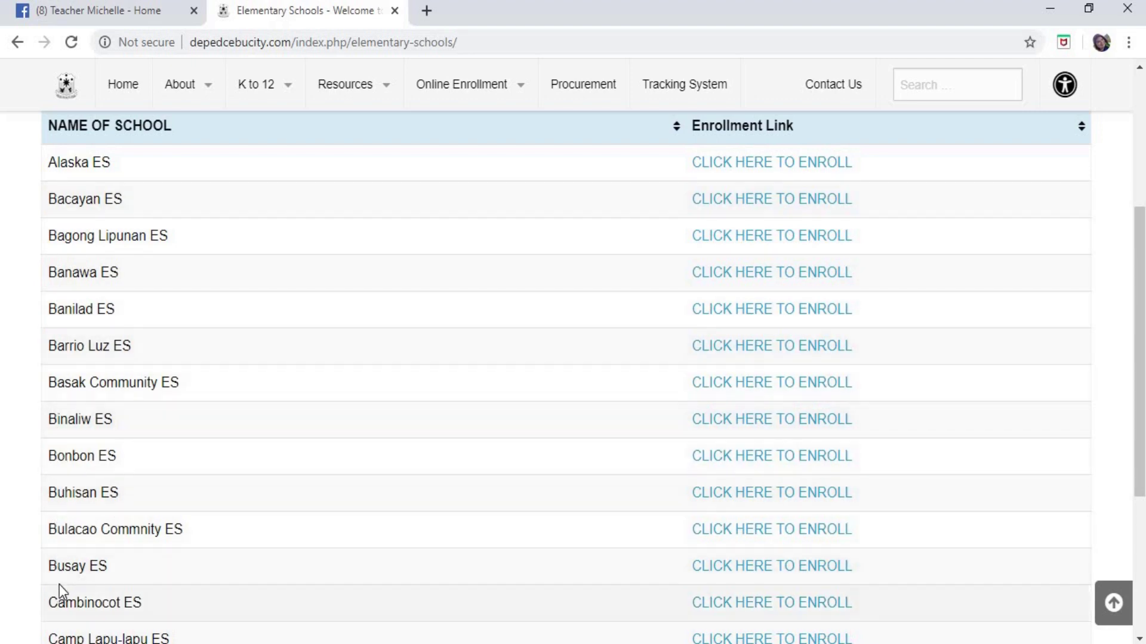
scroll(423, 238, "down", 3)
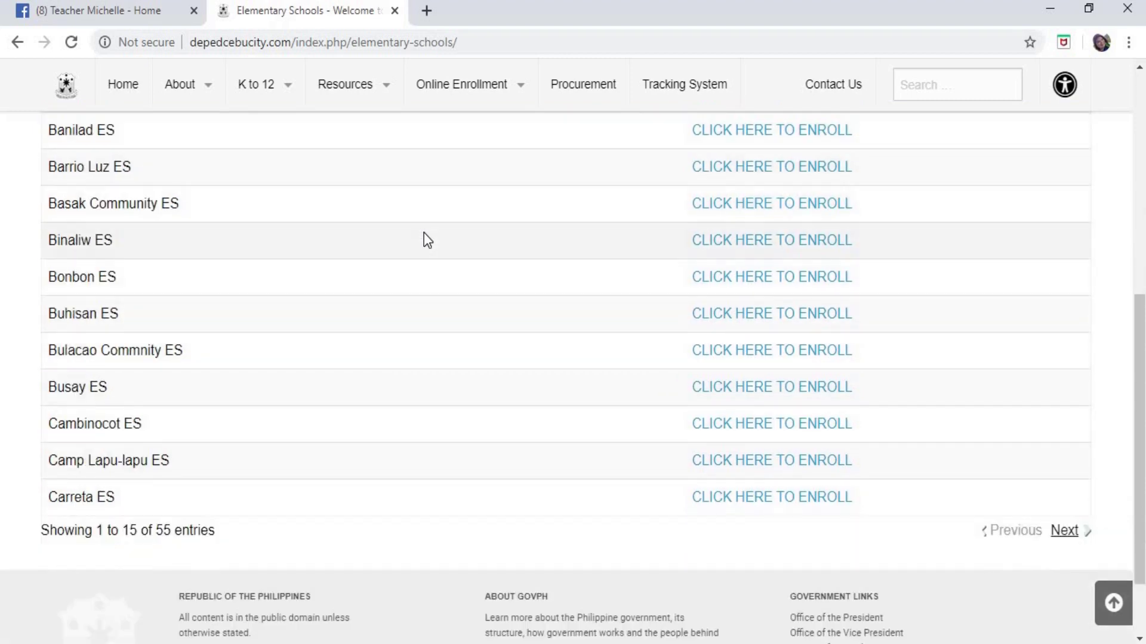
scroll(678, 314, "up", 6)
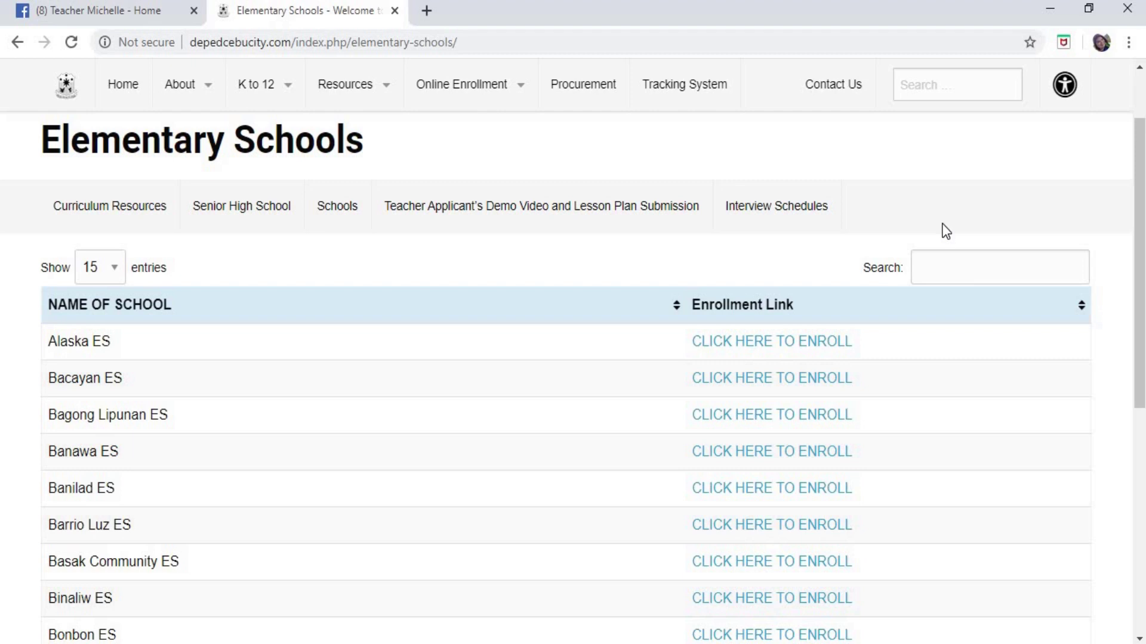
scroll(942, 238, "down", 8)
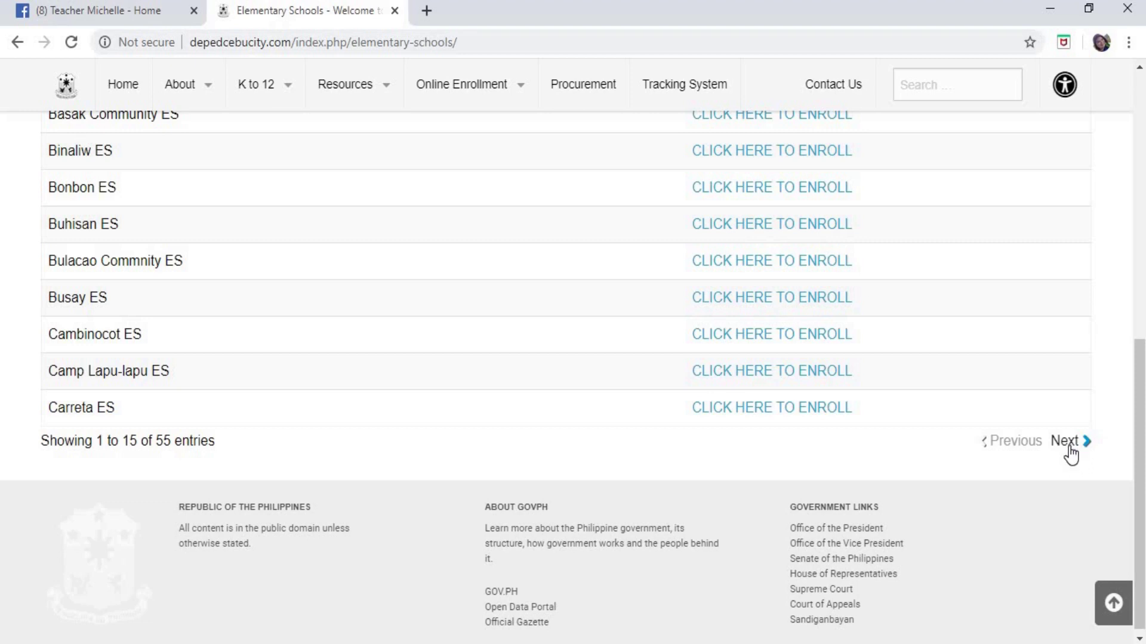
- Advance the school list to entries 16–30 and scroll down to the Labangon ES row
left_click(1066, 442)
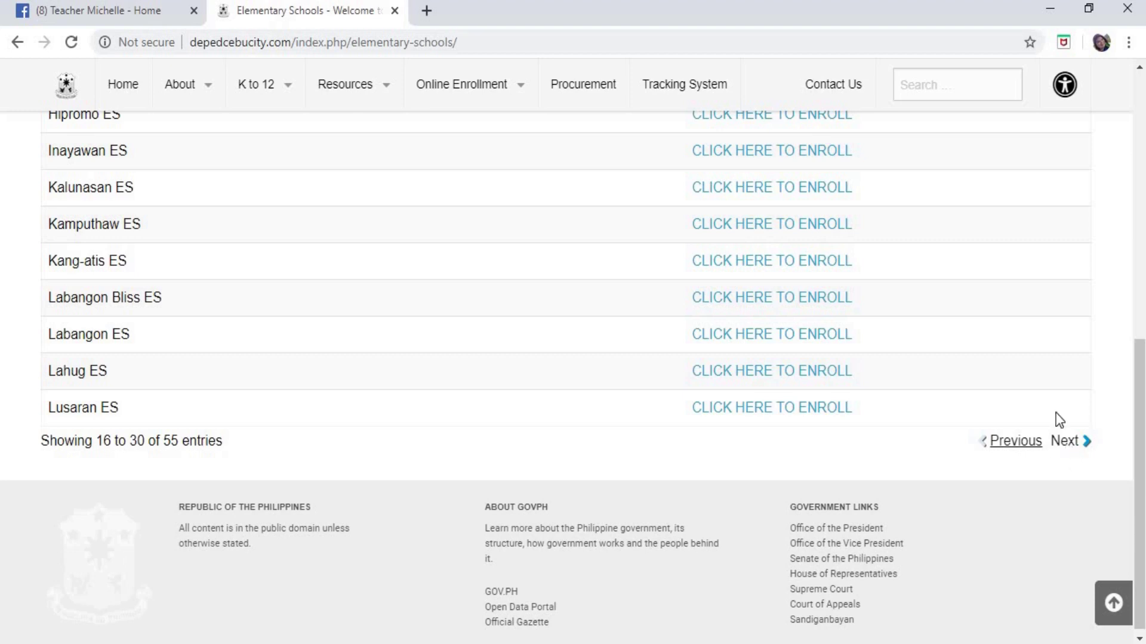
scroll(460, 336, "up", 9)
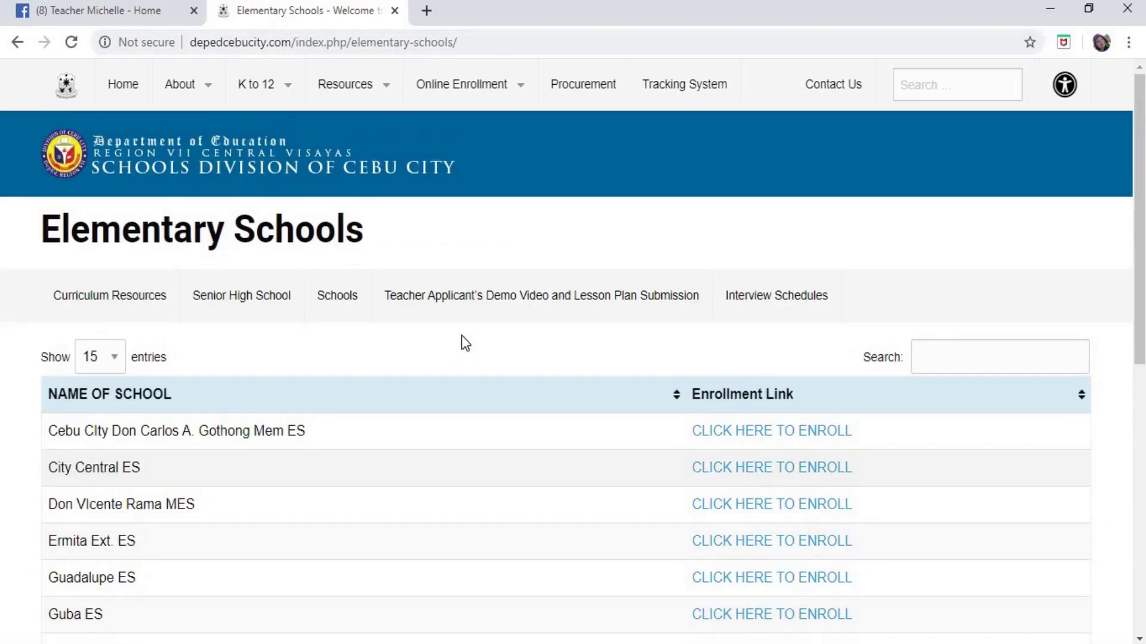
scroll(461, 335, "down", 4)
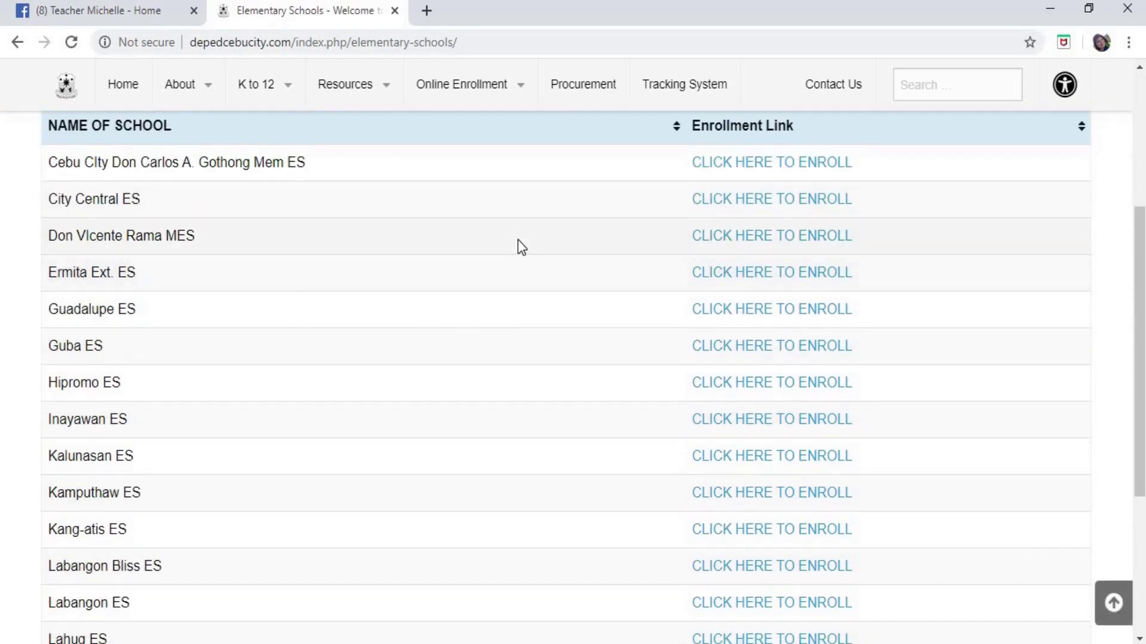
scroll(519, 249, "up", 1)
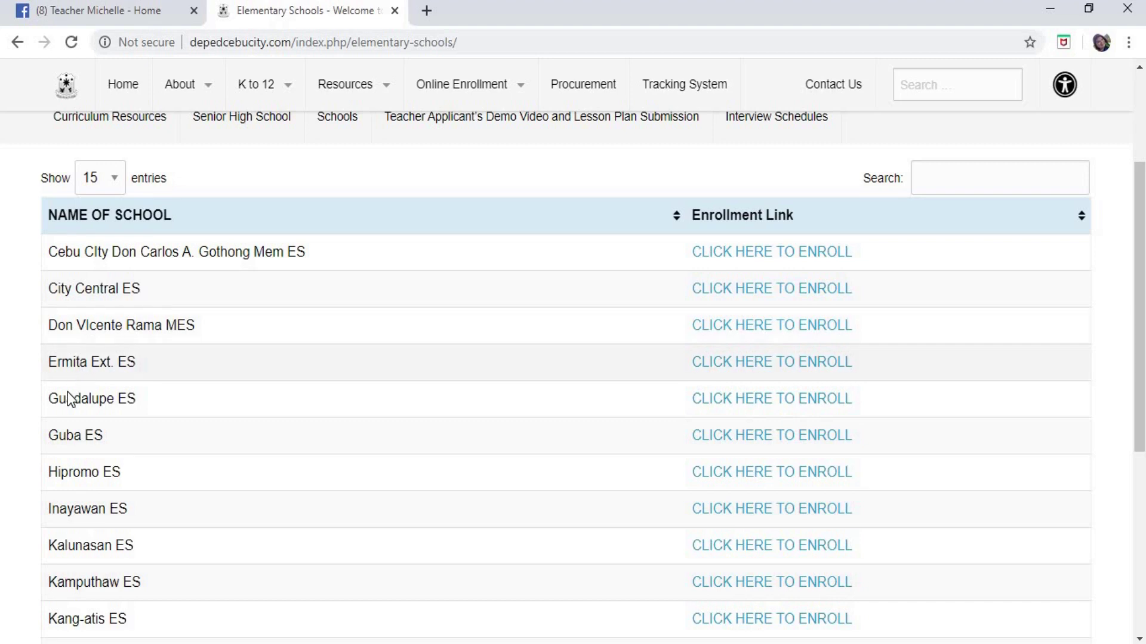
scroll(66, 439, "down", 1)
scroll(62, 435, "down", 1)
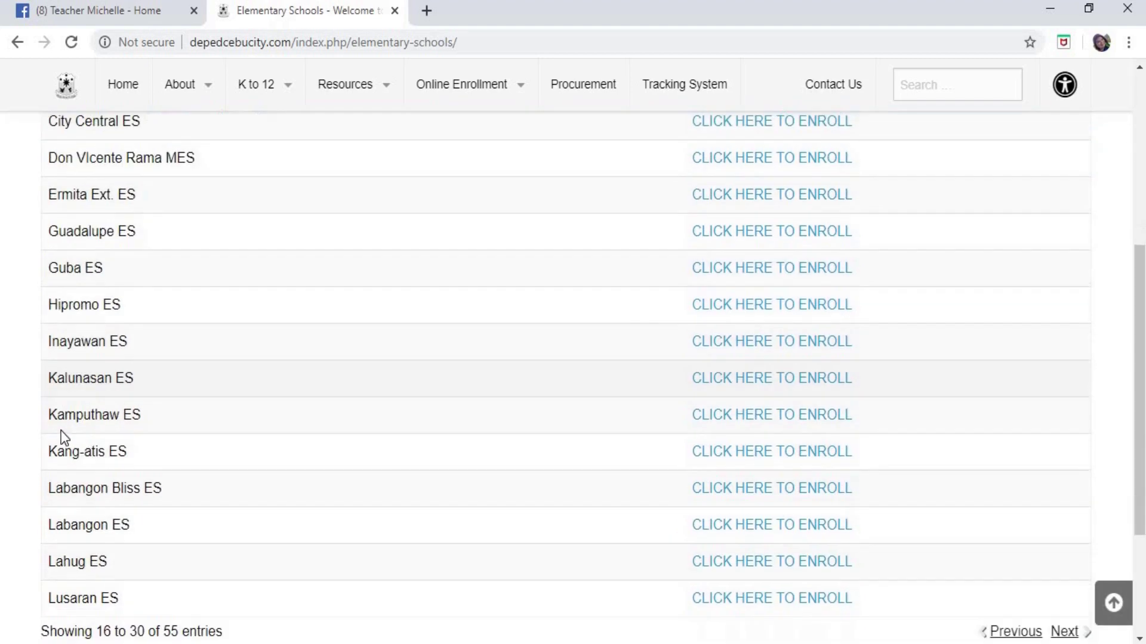
scroll(68, 411, "down", 1)
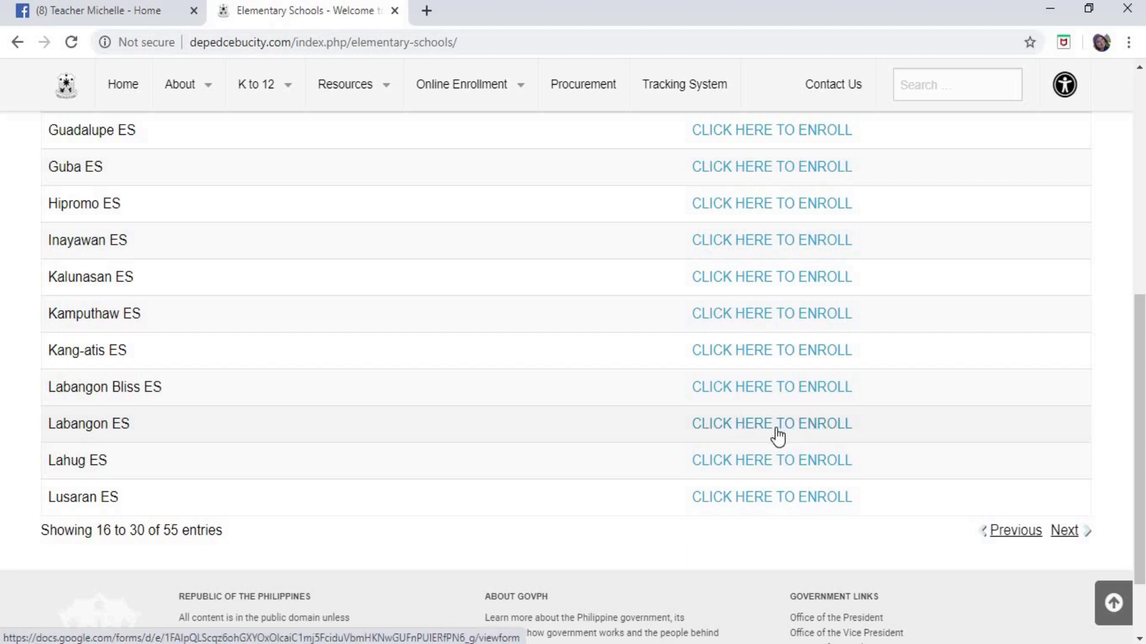
- Open the Labangon ES enrollment form from its row in the list
left_click(815, 430)
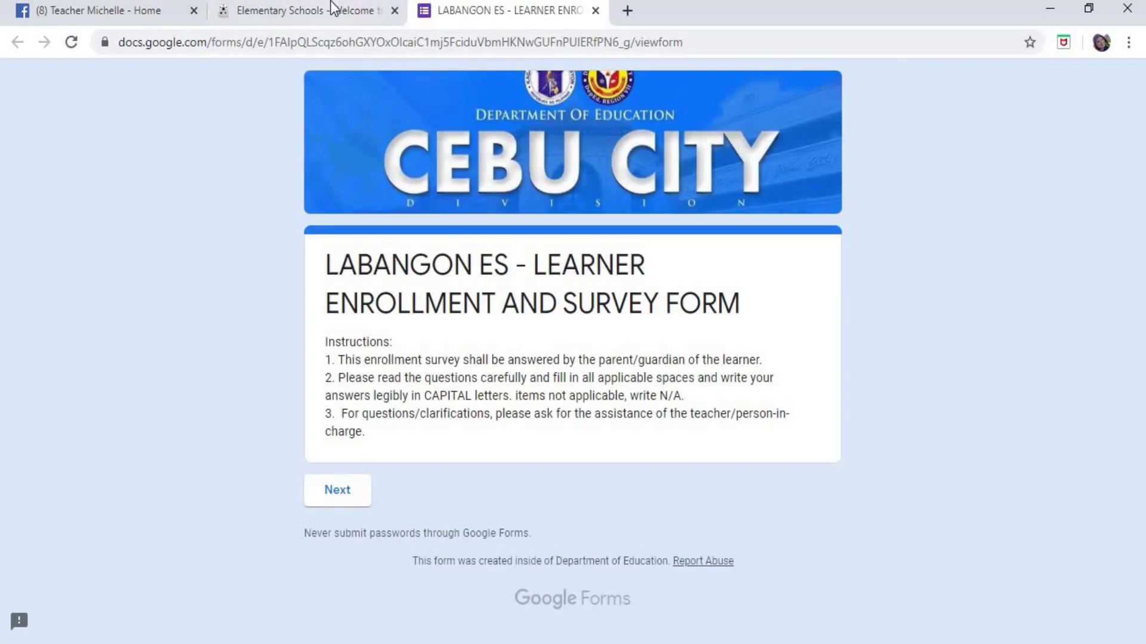
left_click(335, 10)
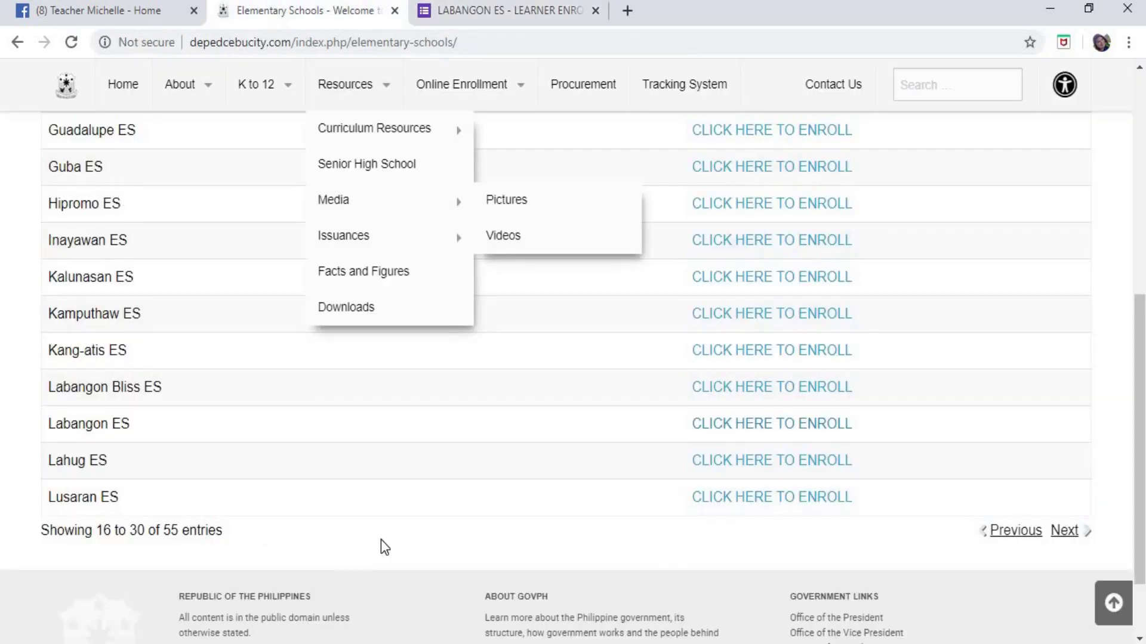
left_click(499, 10)
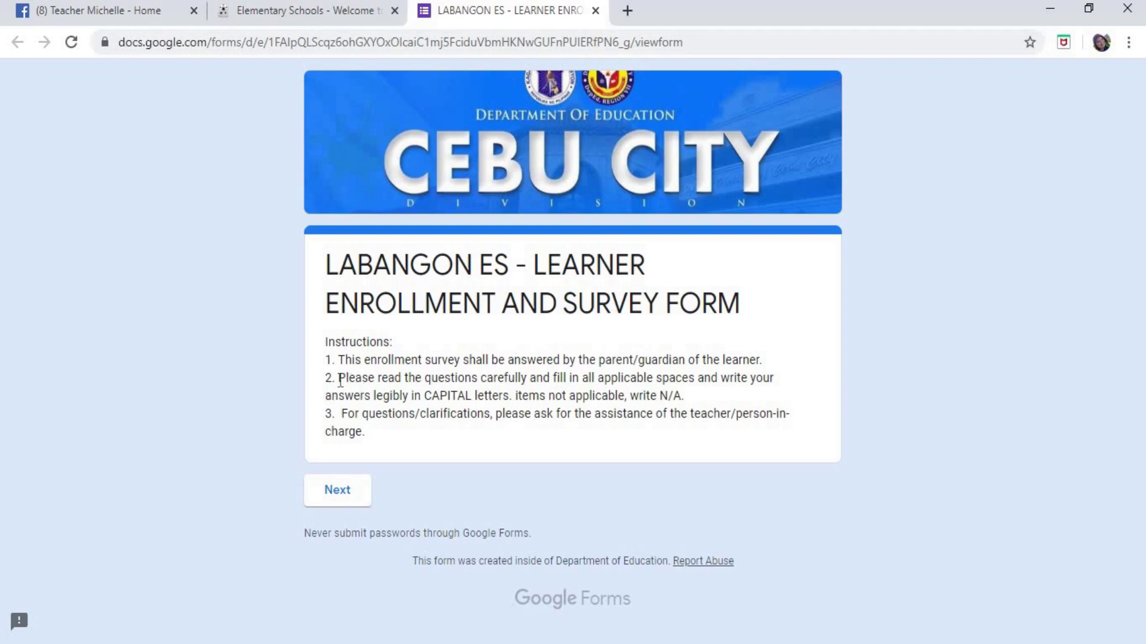
- Highlight instruction 2, the word CAPITAL, and N/A in the form's instructions
left_click_drag(341, 380, 697, 401)
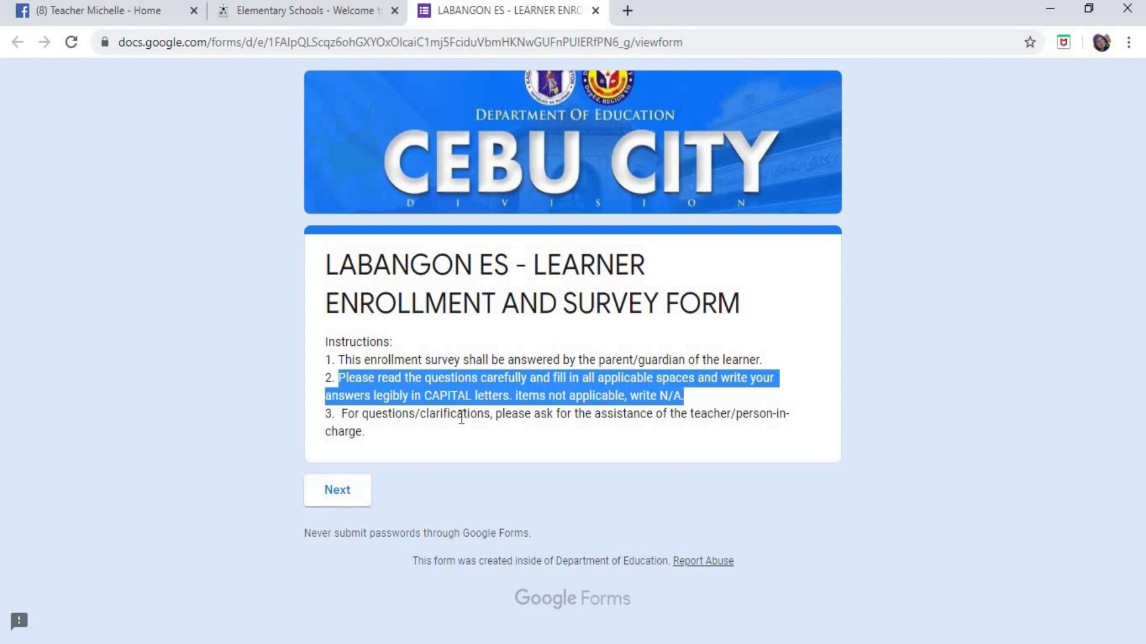
left_click(427, 397)
left_click_drag(427, 397, 472, 397)
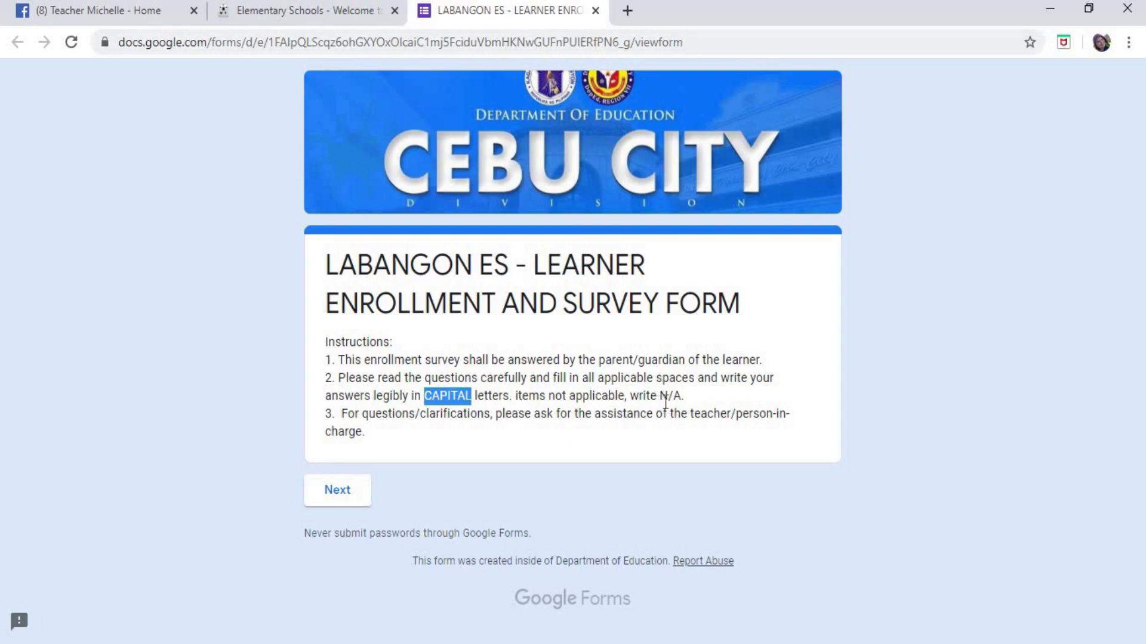
left_click_drag(659, 396, 686, 395)
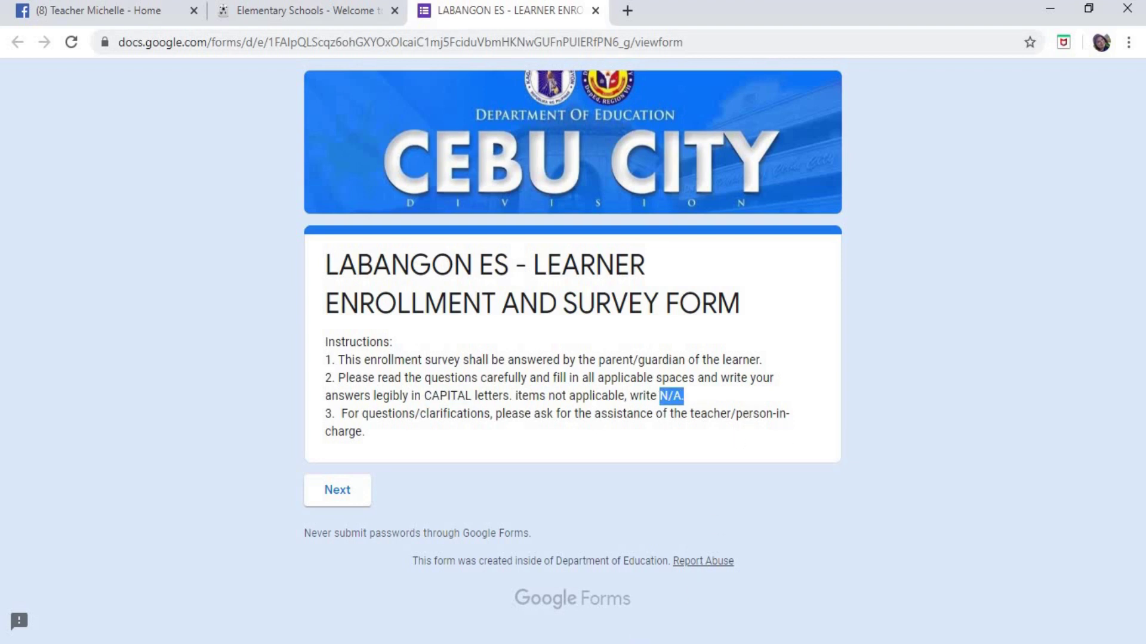
key("alt+Tab")
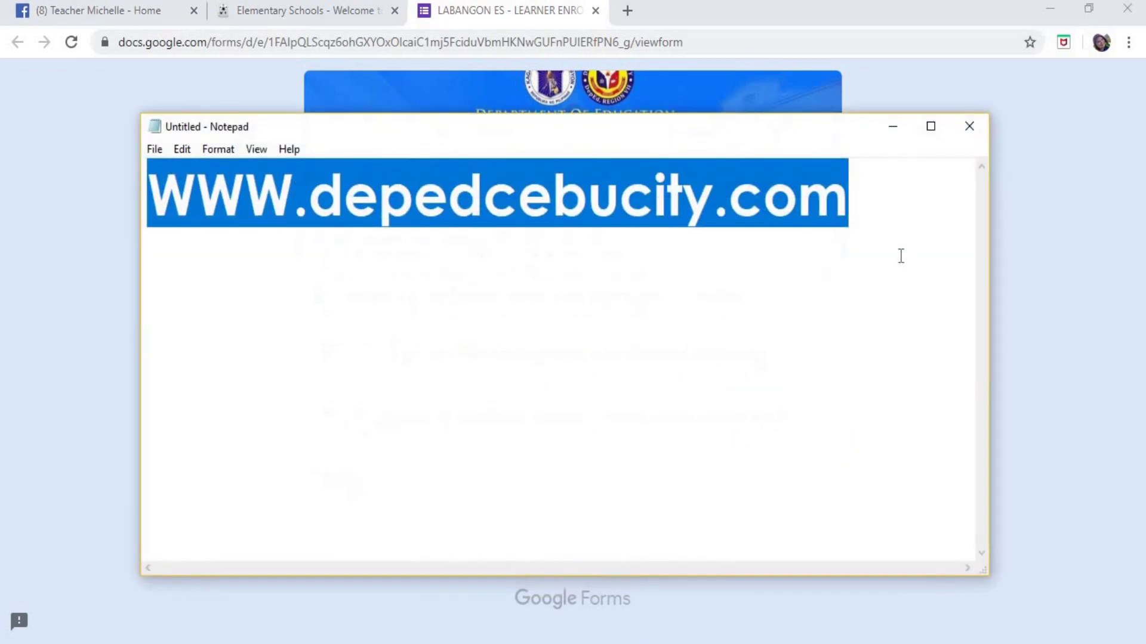
- Type N/A in capitals on a new line below the address in Notepad, then return to Chrome
left_click(900, 256)
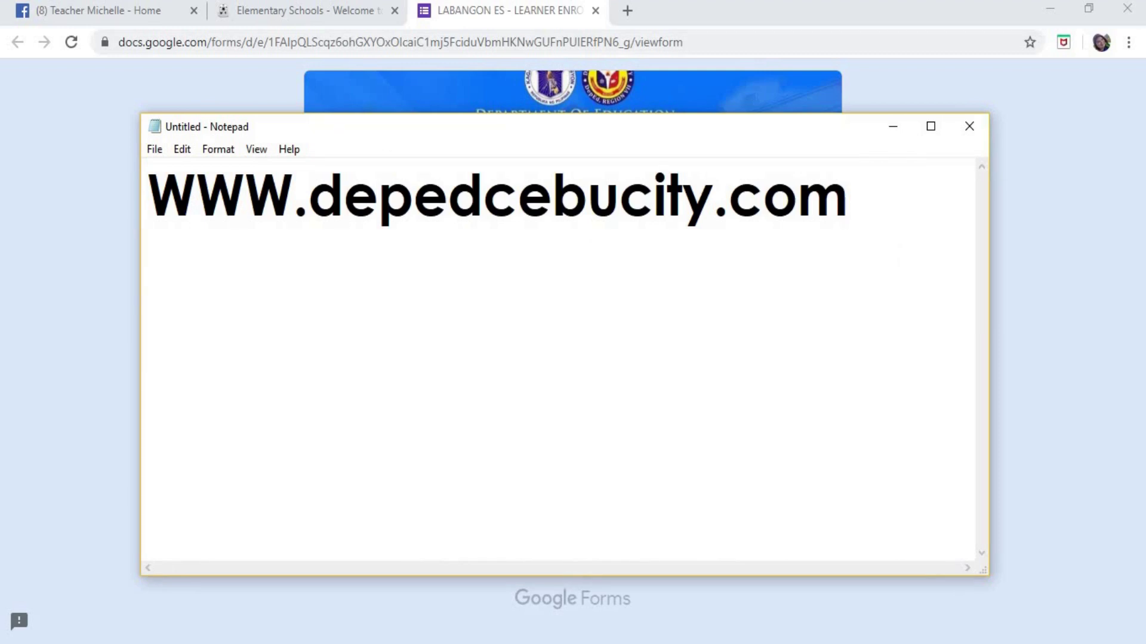
key("Caps_Lock")
type("N/")
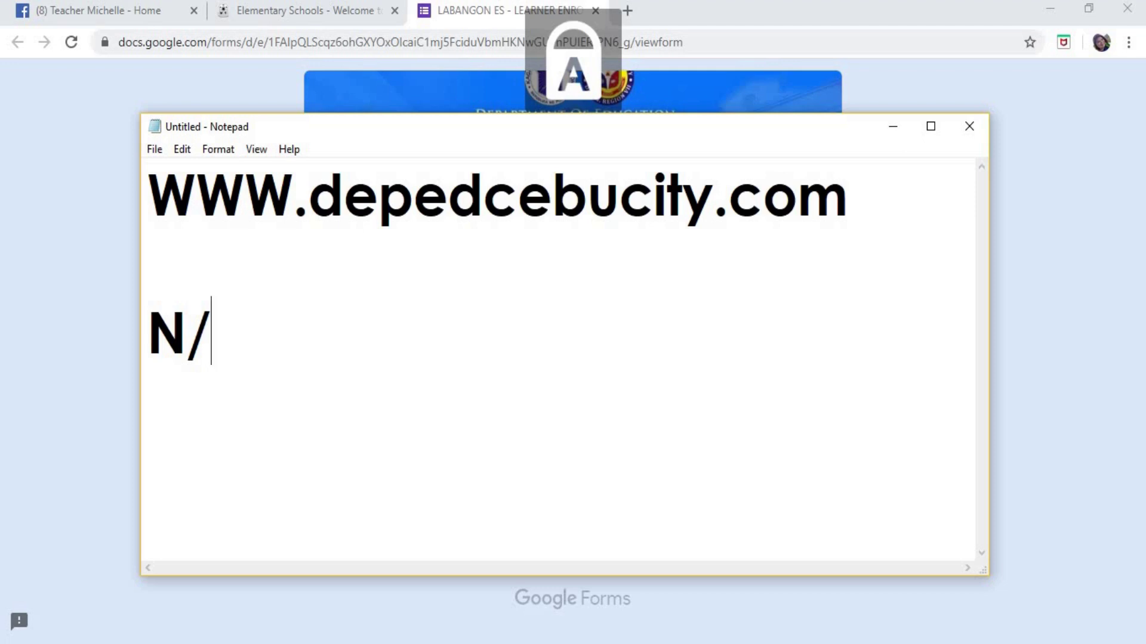
type("A")
left_click_drag(148, 330, 256, 325)
key("alt+Tab")
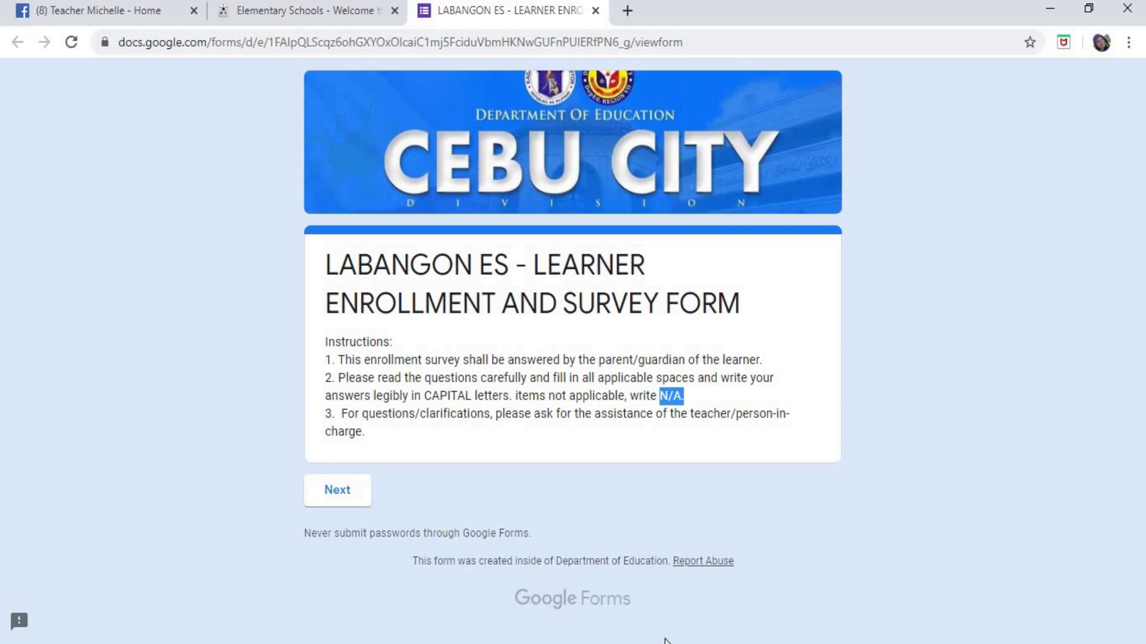
- Bring the Notepad note with the address and N/A back to the front
key("alt+Tab")
left_click(402, 378)
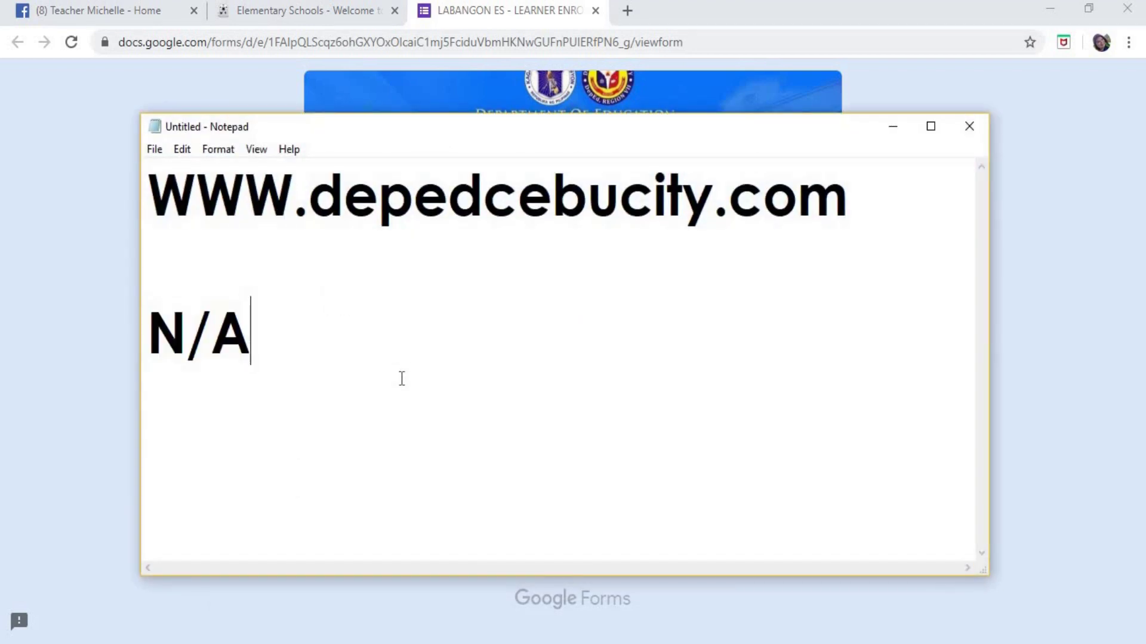
key("Return")
type("CAPS ")
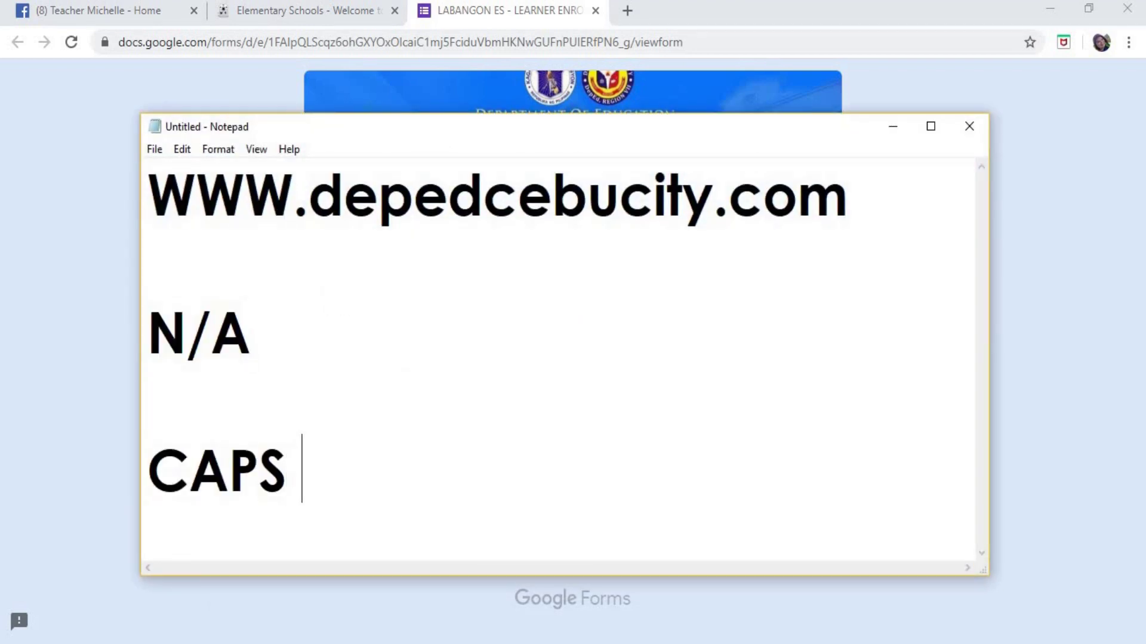
type("LOCK ")
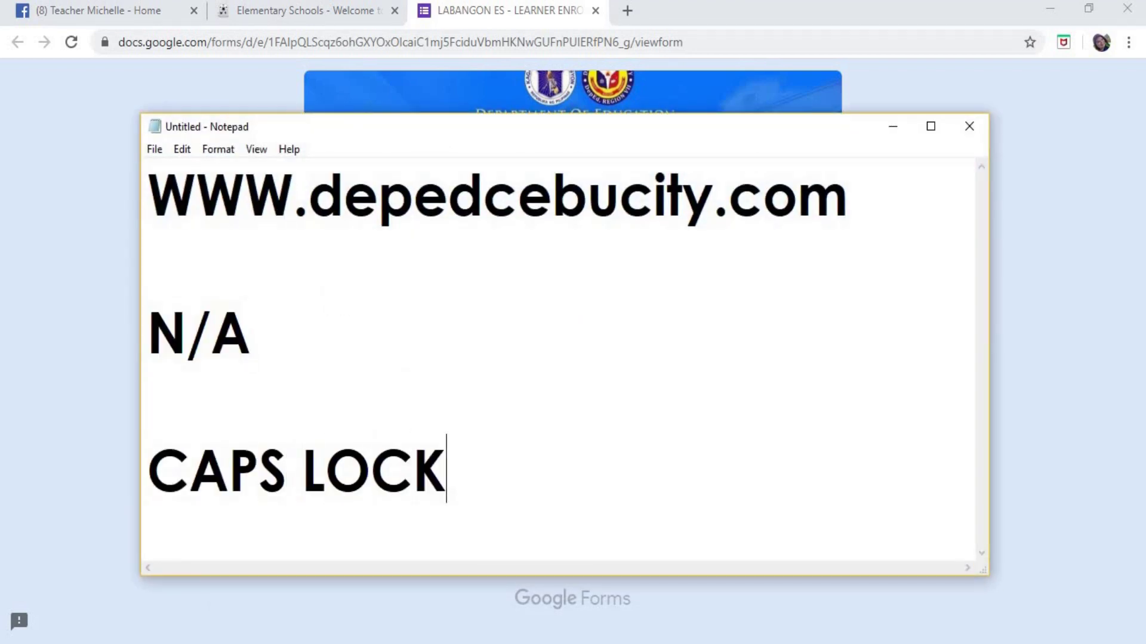
type("- COMPUTER")
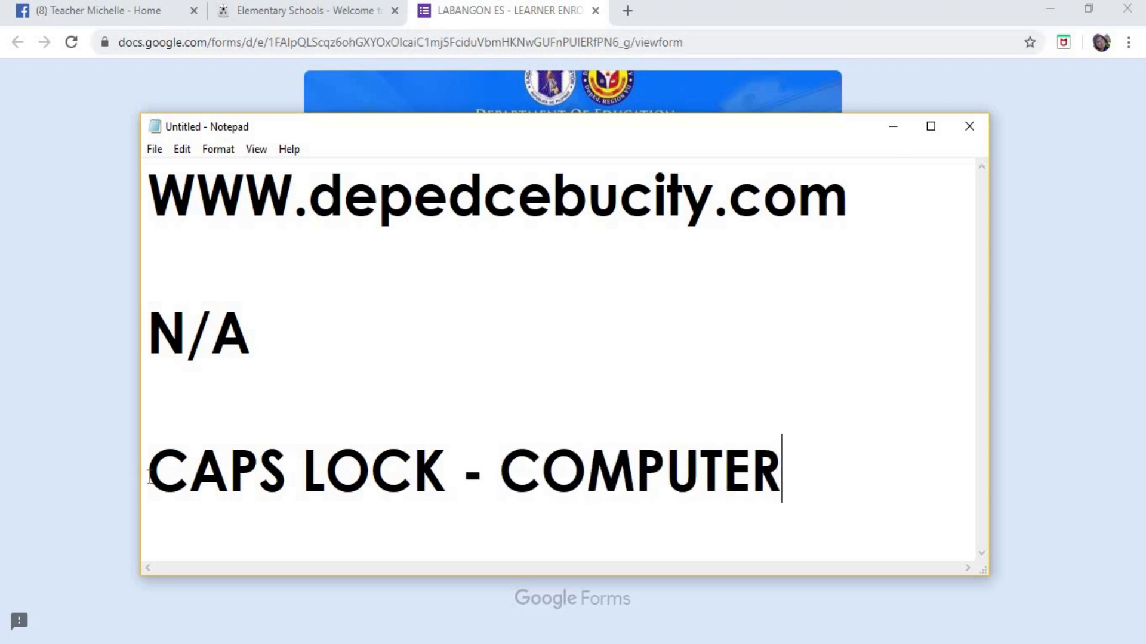
left_click_drag(149, 477, 442, 489)
left_click(370, 480)
left_click_drag(148, 474, 448, 485)
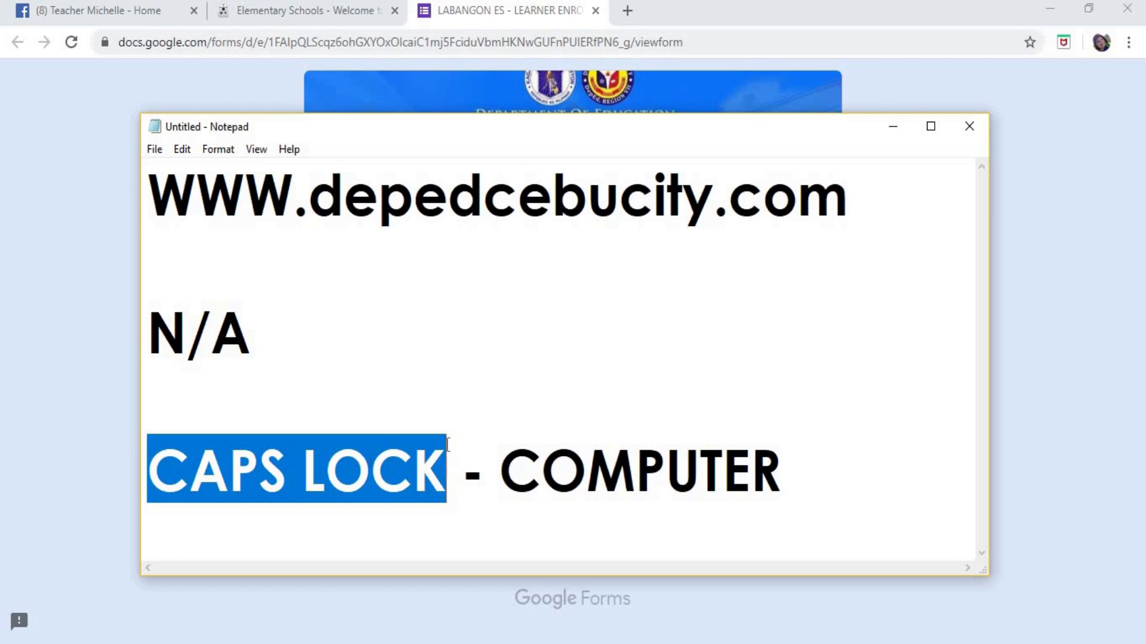
left_click(778, 475)
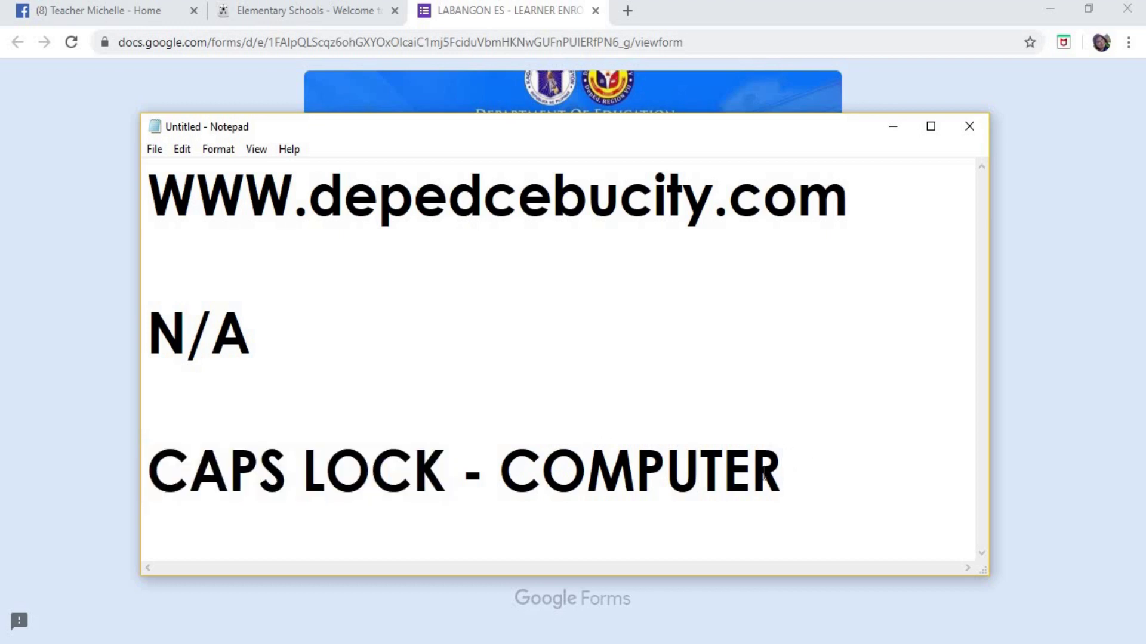
left_click_drag(781, 475, 328, 429)
type("CELPHONE ")
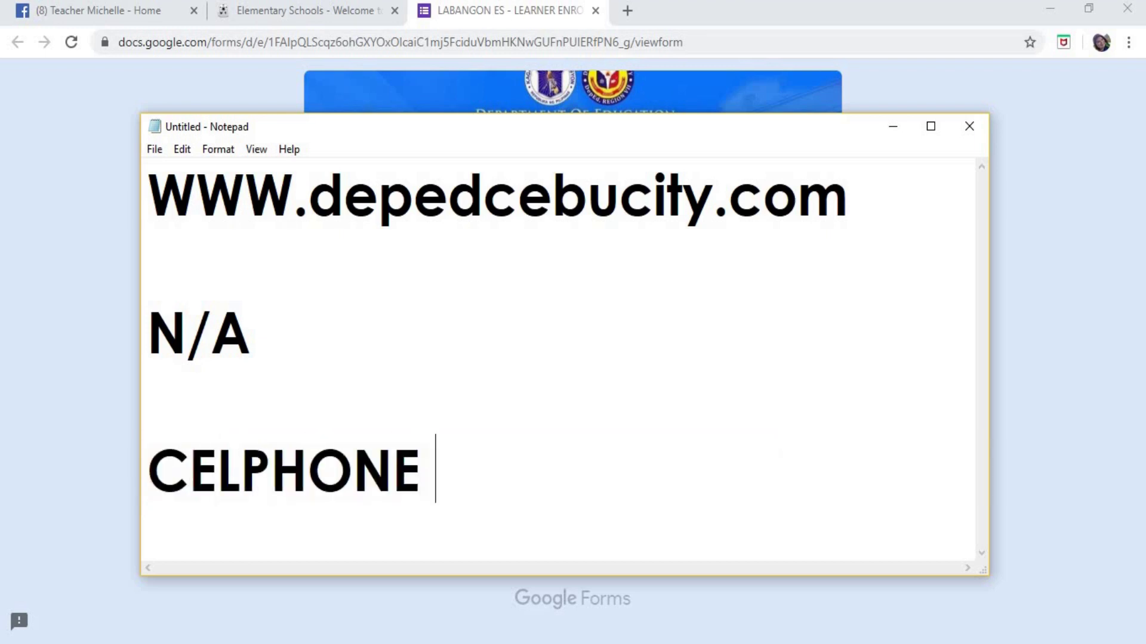
type("SAMRT")
key("BackSpace")
key("BackSpace")
key("BackSpace")
key("BackSpace")
key("BackSpace")
type("MART PHONE")
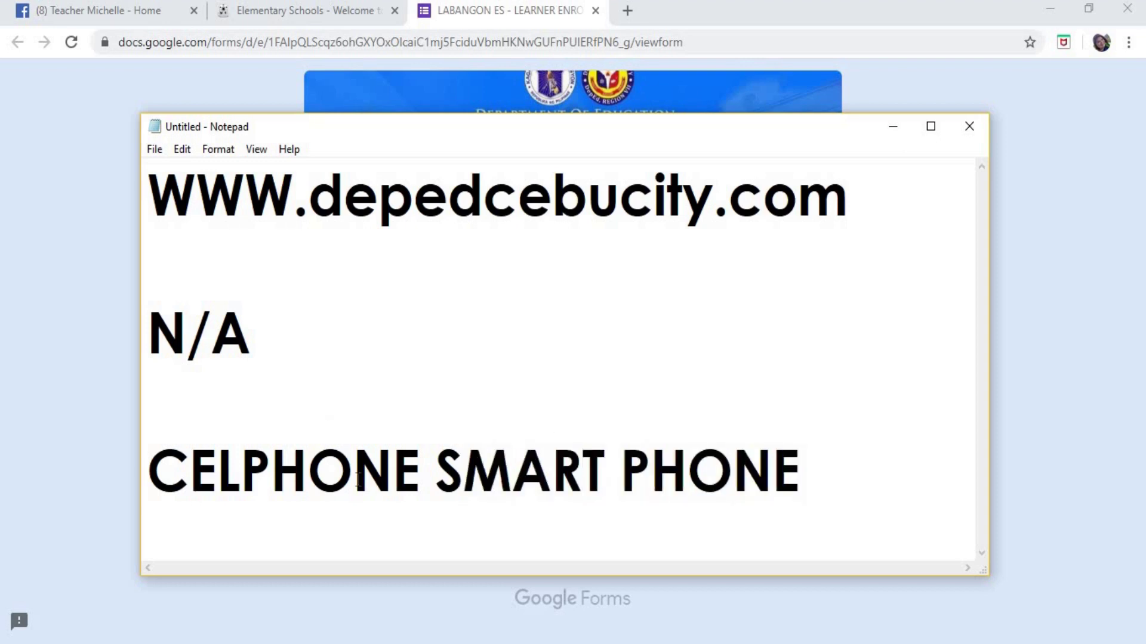
left_click(462, 468)
key("Left")
type("O")
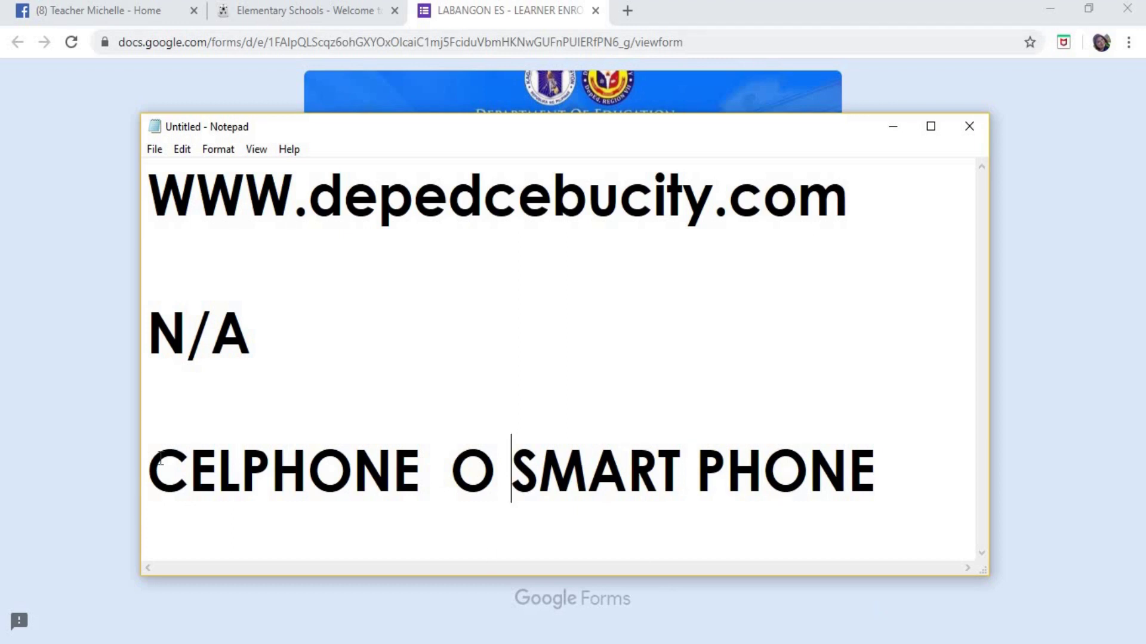
left_click(154, 458)
left_click_drag(482, 458, 934, 460)
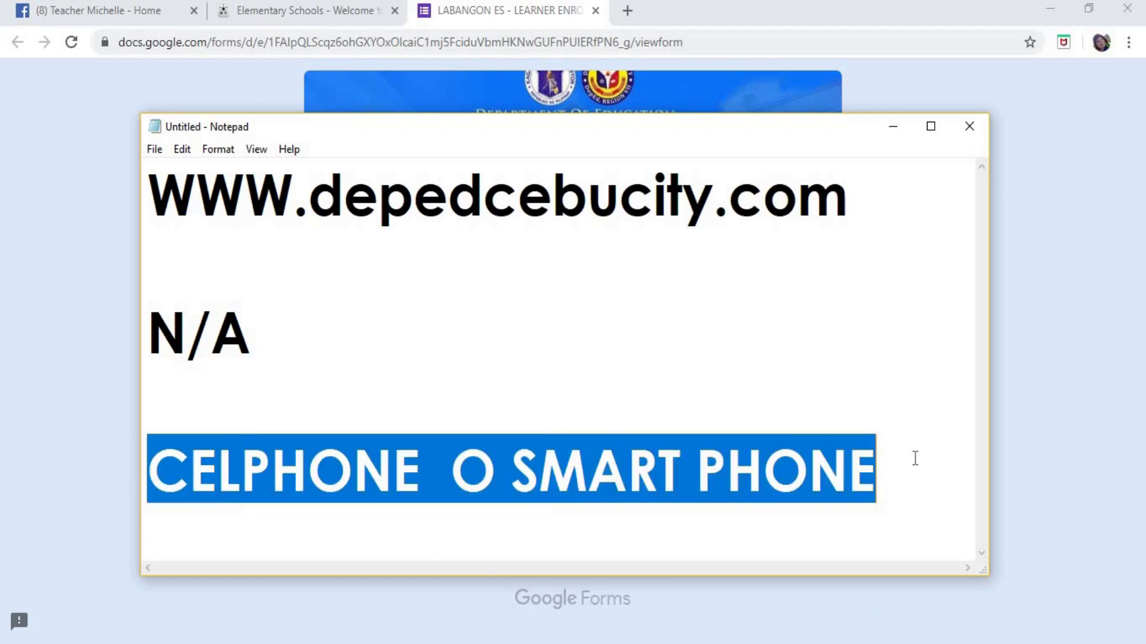
left_click(353, 468)
left_click(641, 459)
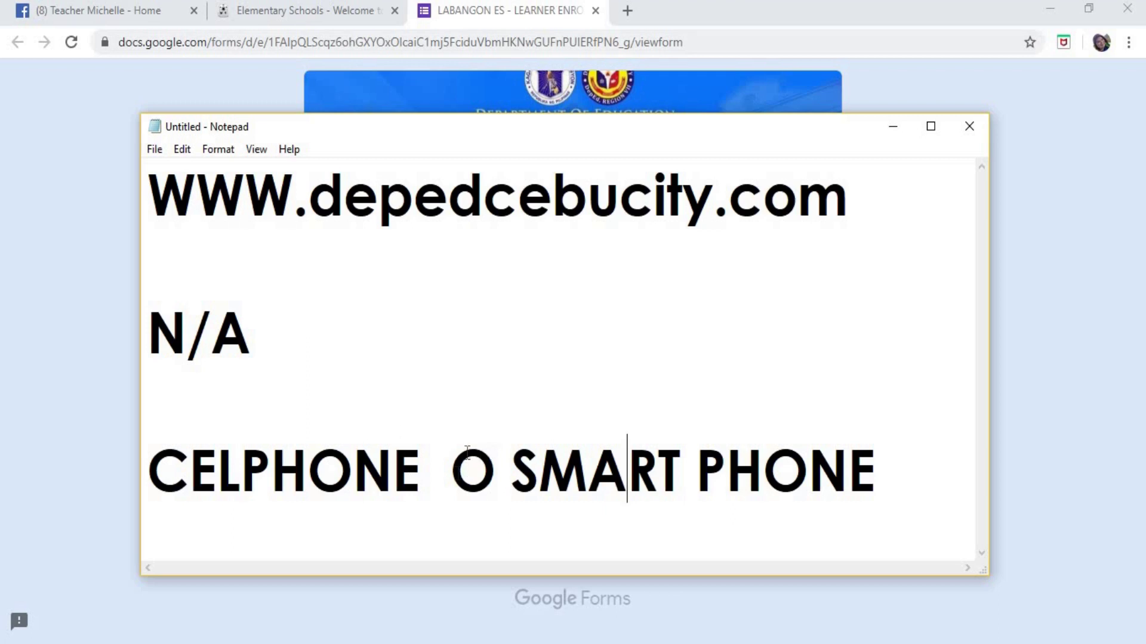
left_click_drag(868, 454, 876, 465)
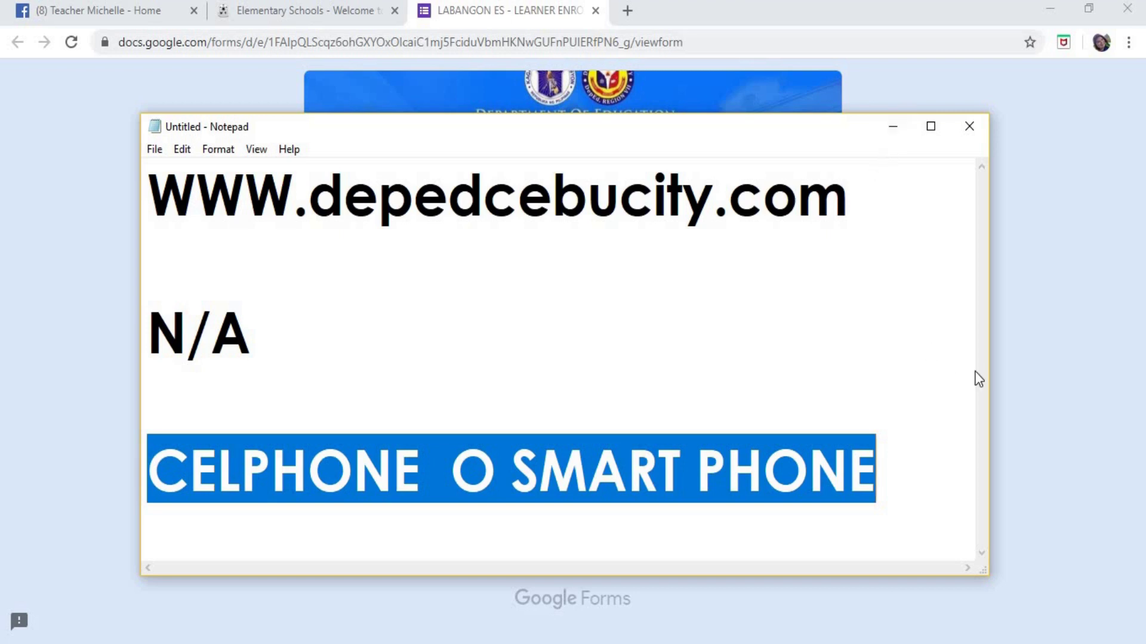
key("Delete")
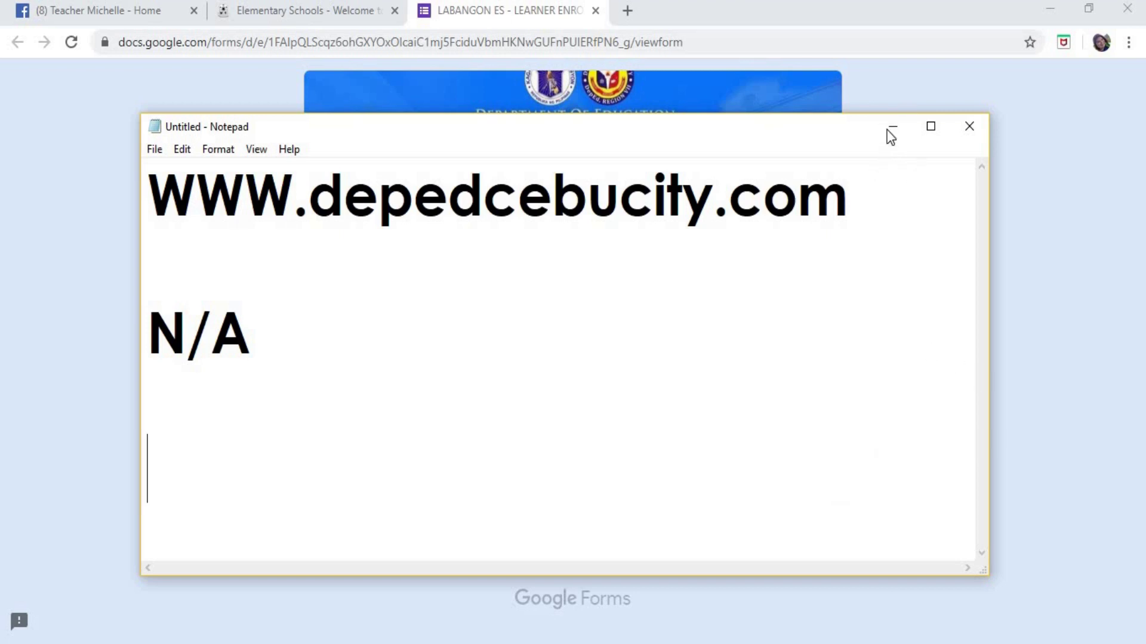
left_click(890, 130)
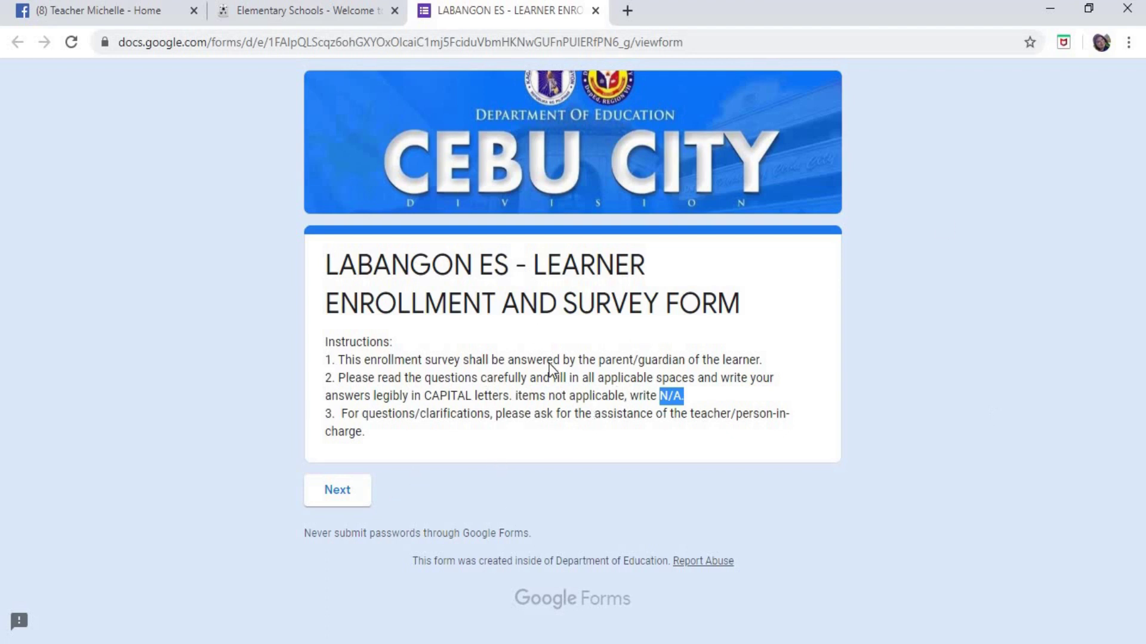
left_click(650, 389)
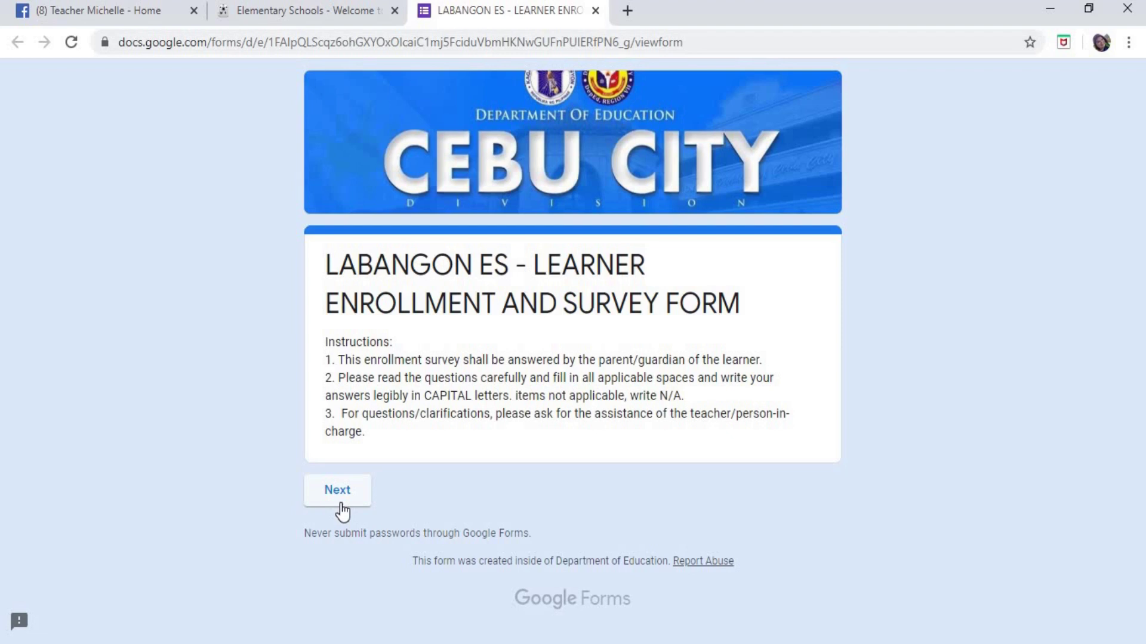
left_click(341, 504)
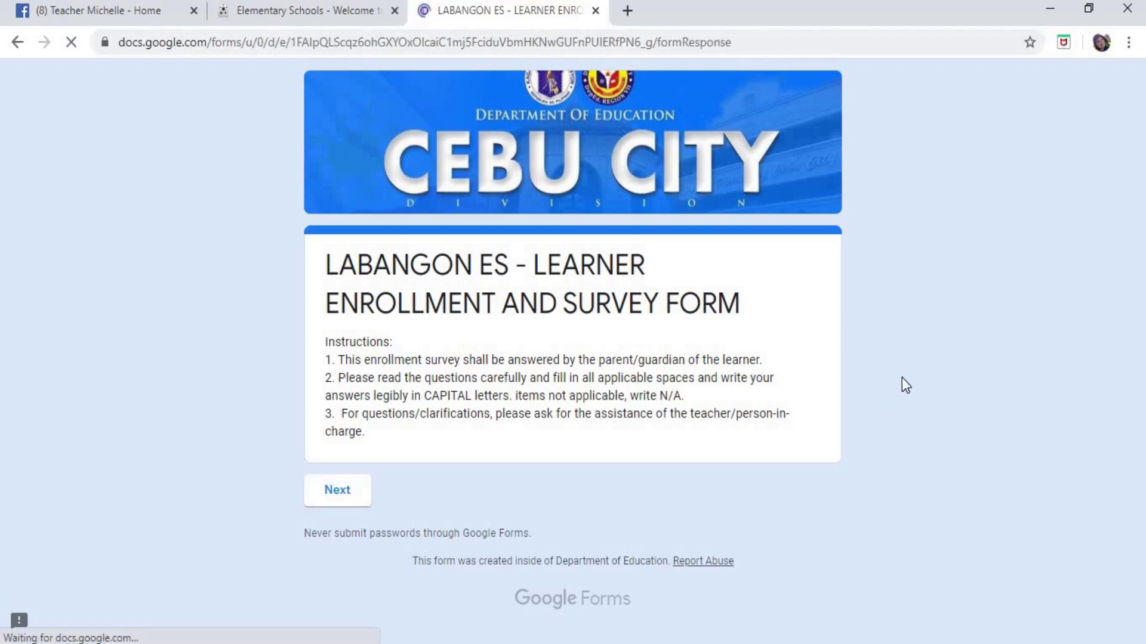
scroll(907, 376, "down", 3)
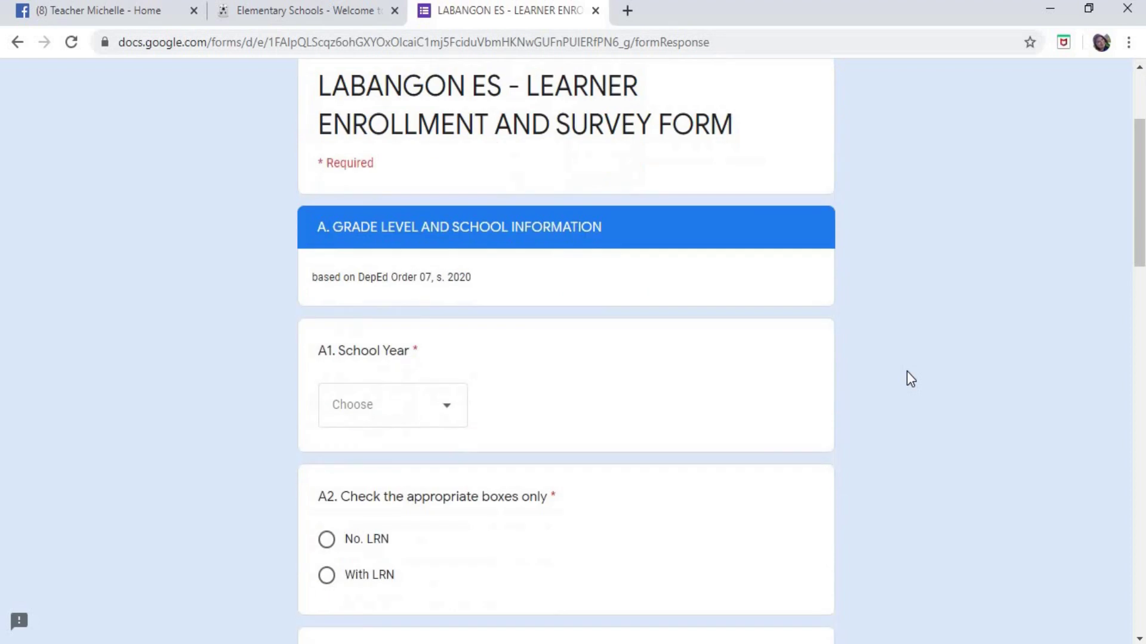
scroll(913, 370, "down", 2)
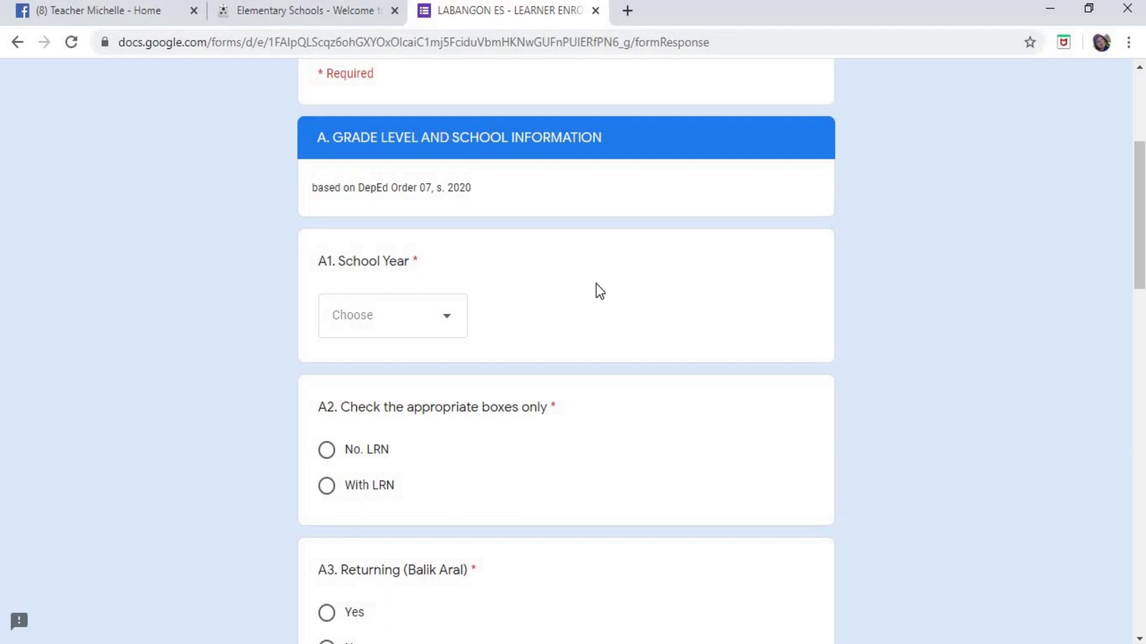
scroll(599, 291, "down", 2)
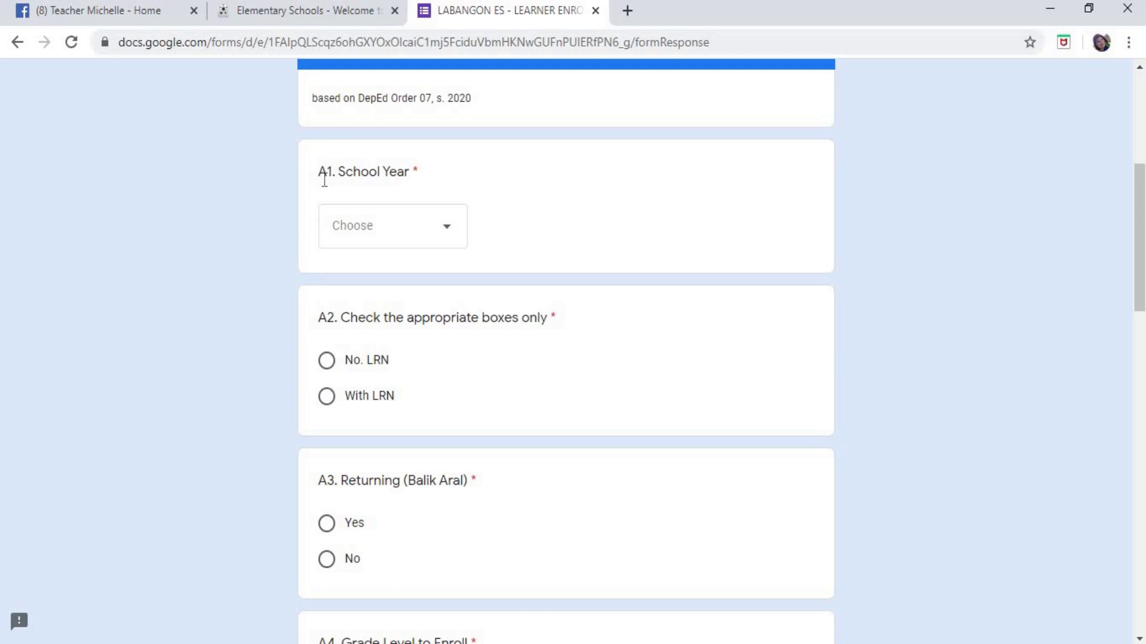
left_click_drag(320, 172, 415, 190)
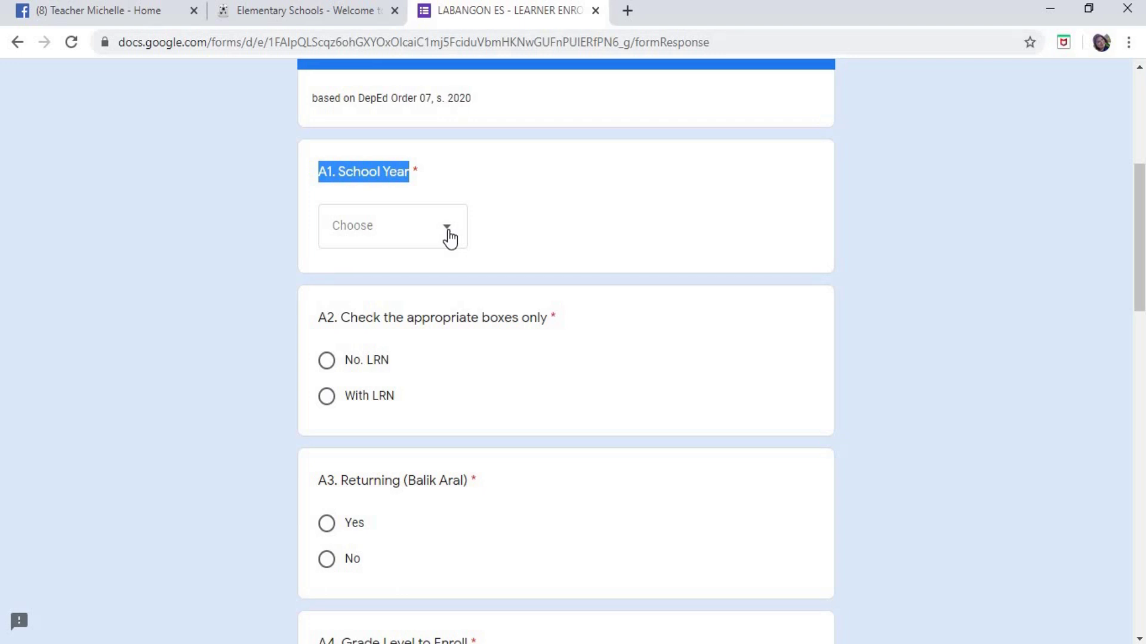
- Choose 2020-2021 for A1 School Year, then scroll to the A2 LRN question
left_click(451, 239)
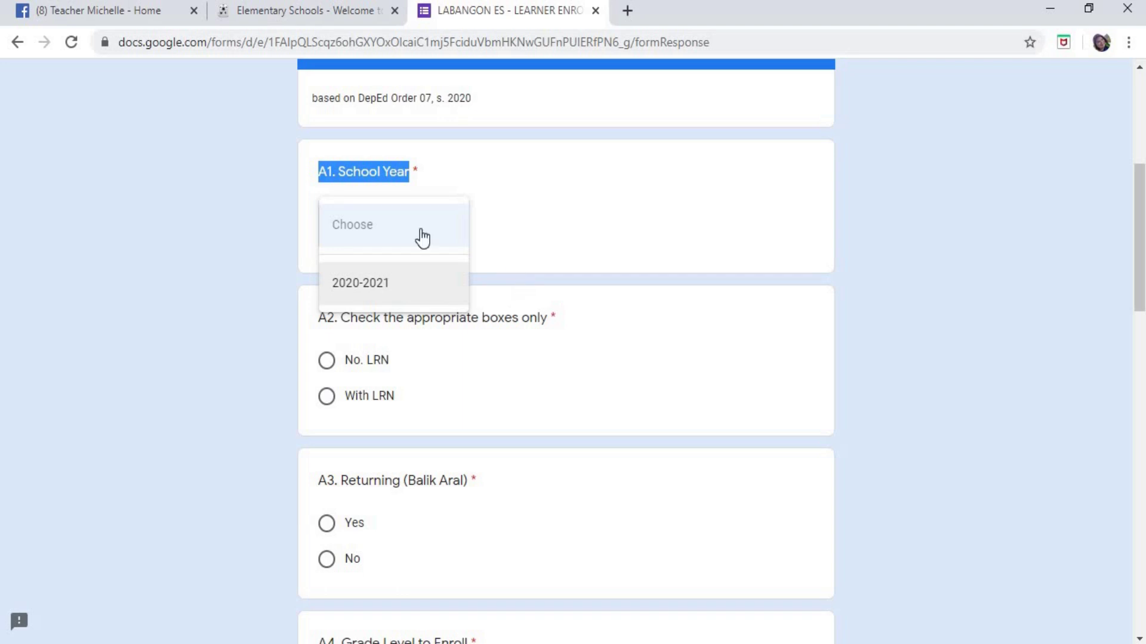
left_click(388, 286)
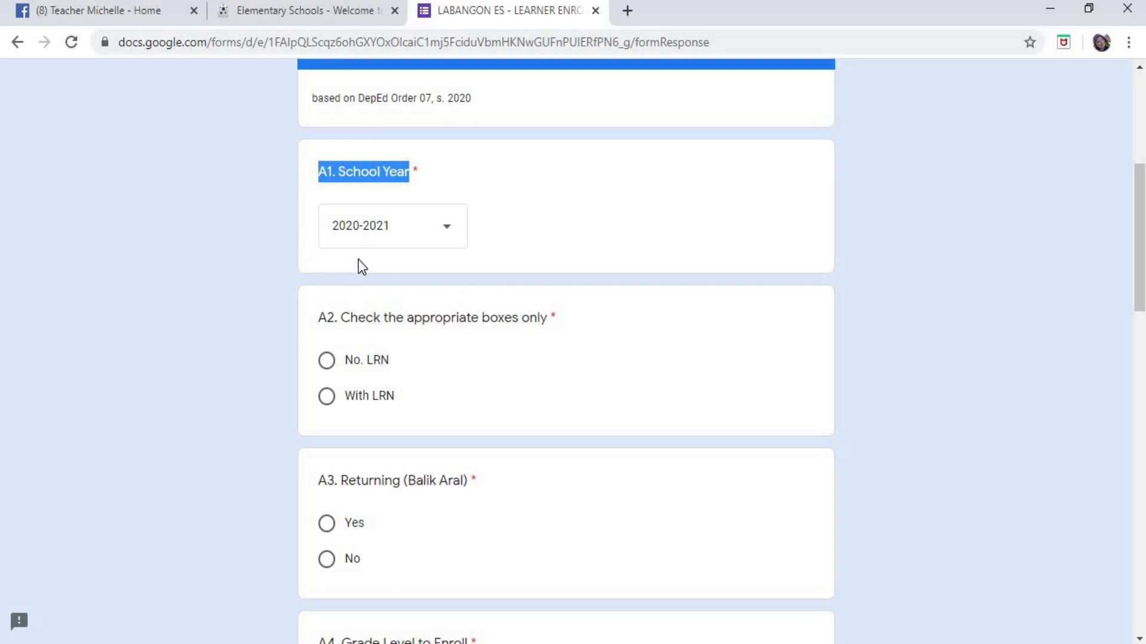
scroll(575, 263, "down", 3)
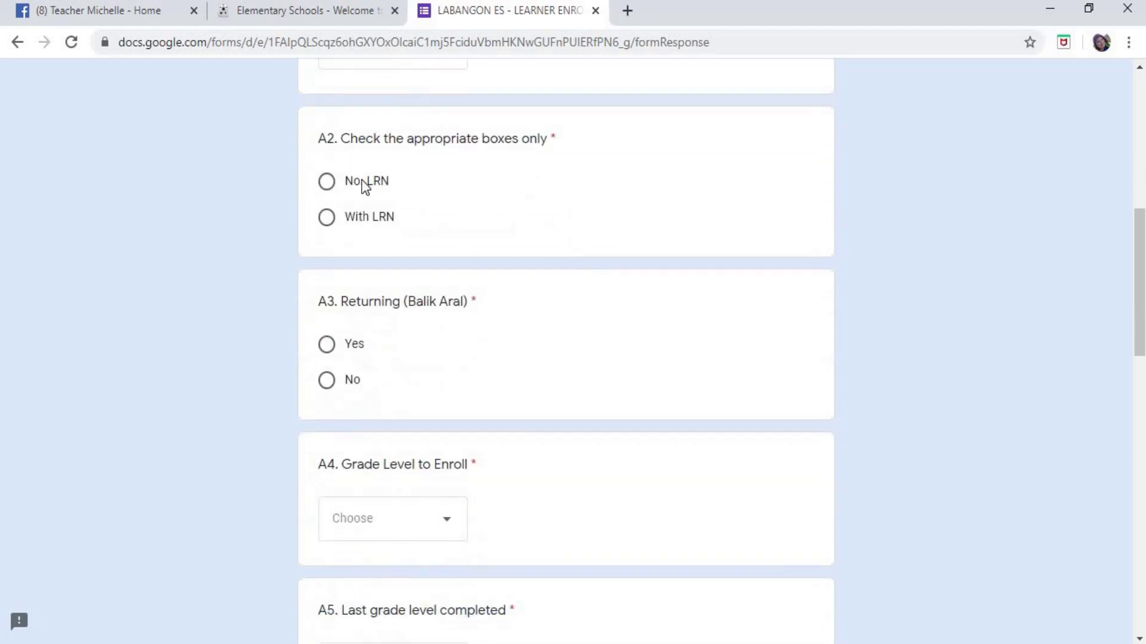
left_click_drag(320, 143, 559, 159)
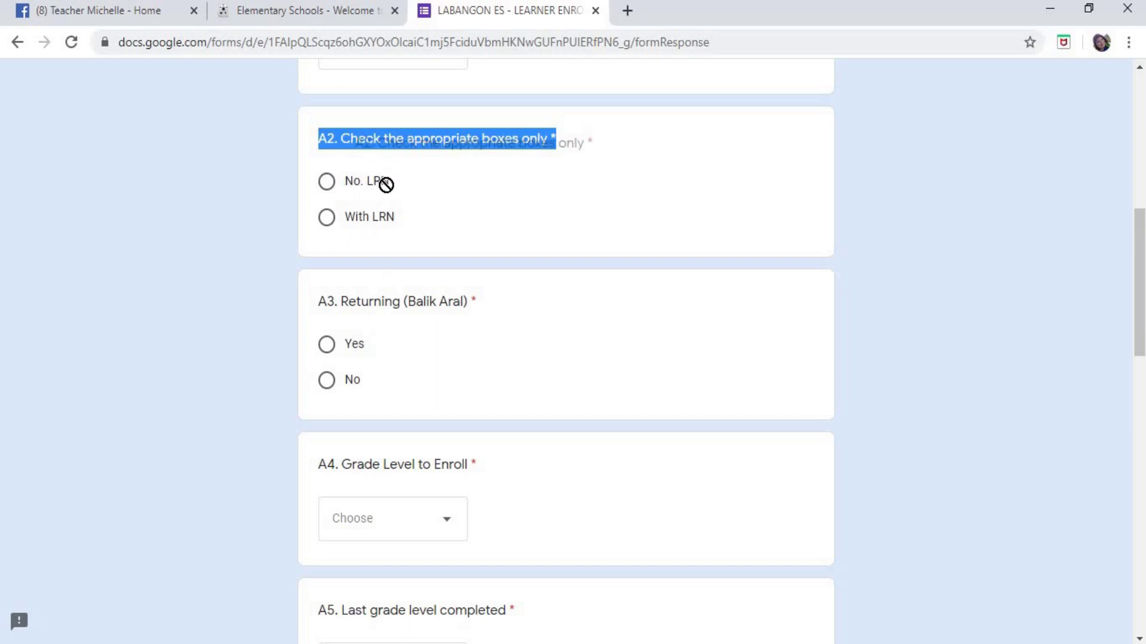
- Select No. LRN for question A2, then switch the answer to With LRN
left_click(343, 181)
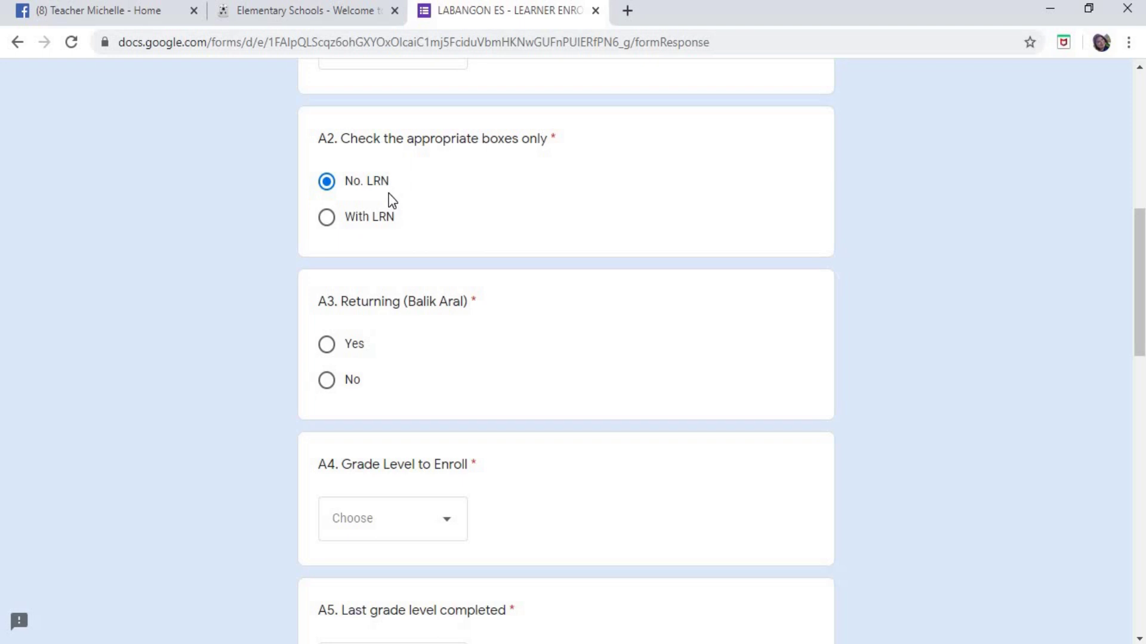
left_click(327, 228)
- Set question A2 back to No. LRN
left_click(327, 181)
left_click_drag(320, 301, 460, 320)
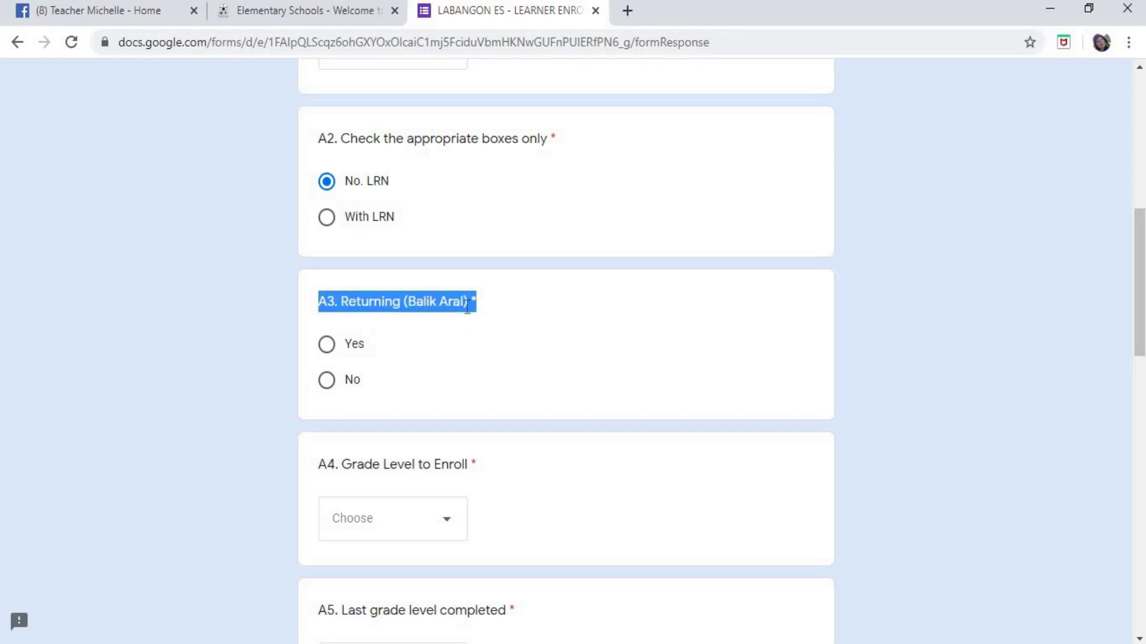
scroll(476, 329, "down", 3)
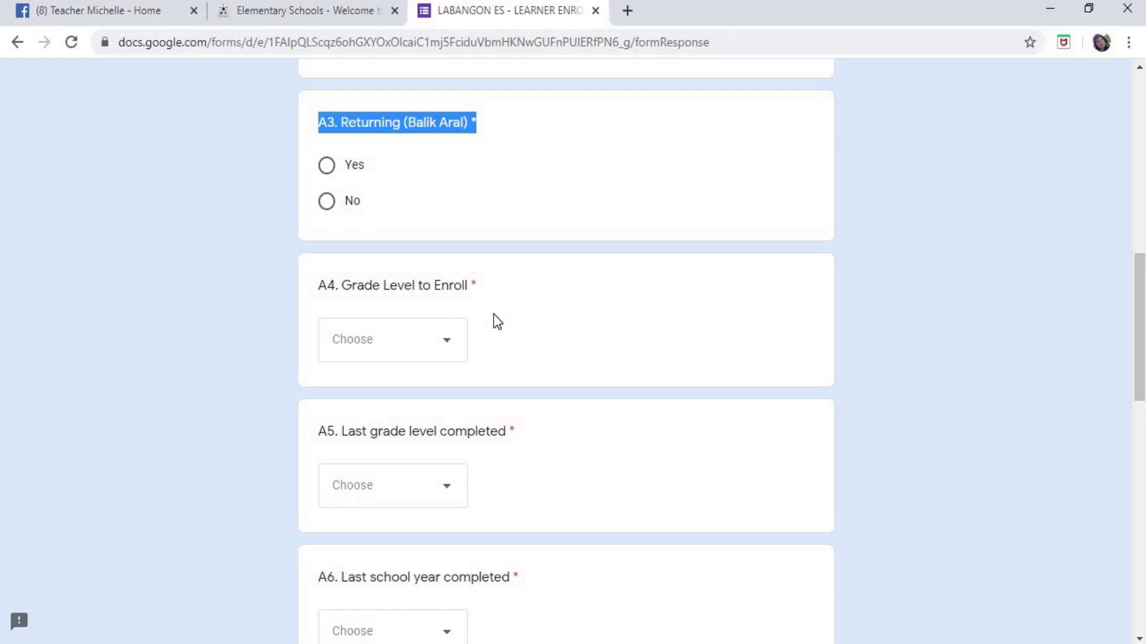
- Answer Yes to A3 Returning (Balik Aral) after briefly toggling to No
left_click(327, 202)
key("Up")
left_click(329, 205)
left_click(485, 123)
key("Up")
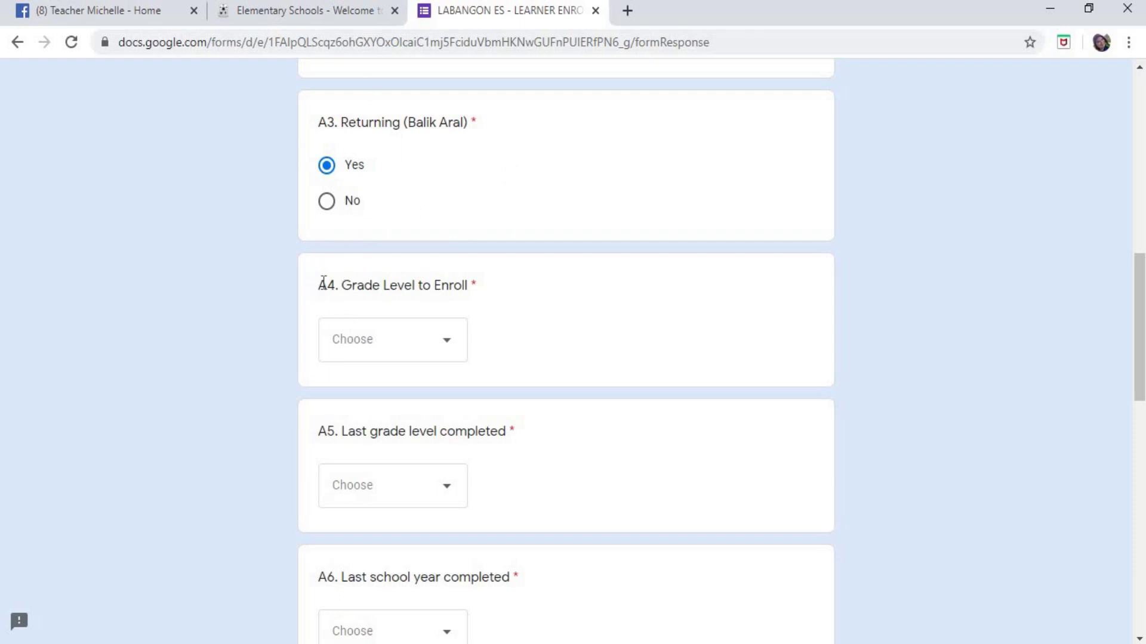
left_click_drag(323, 284, 515, 302)
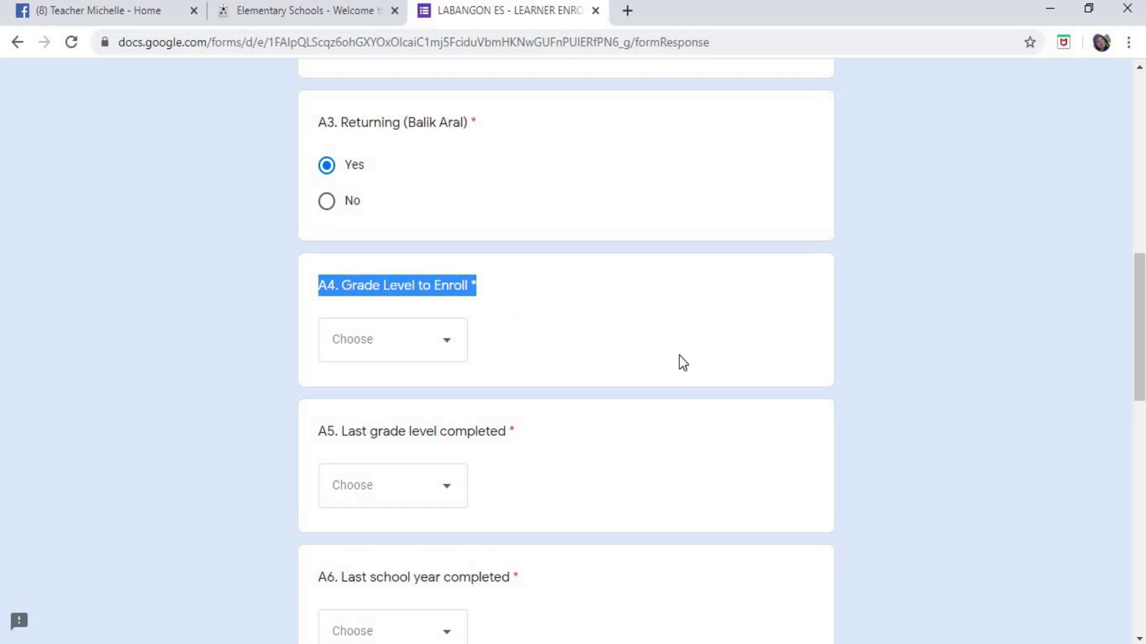
- Choose Grade 1 from the A4 Grade Level to Enroll dropdown
scroll(680, 356, "down", 3)
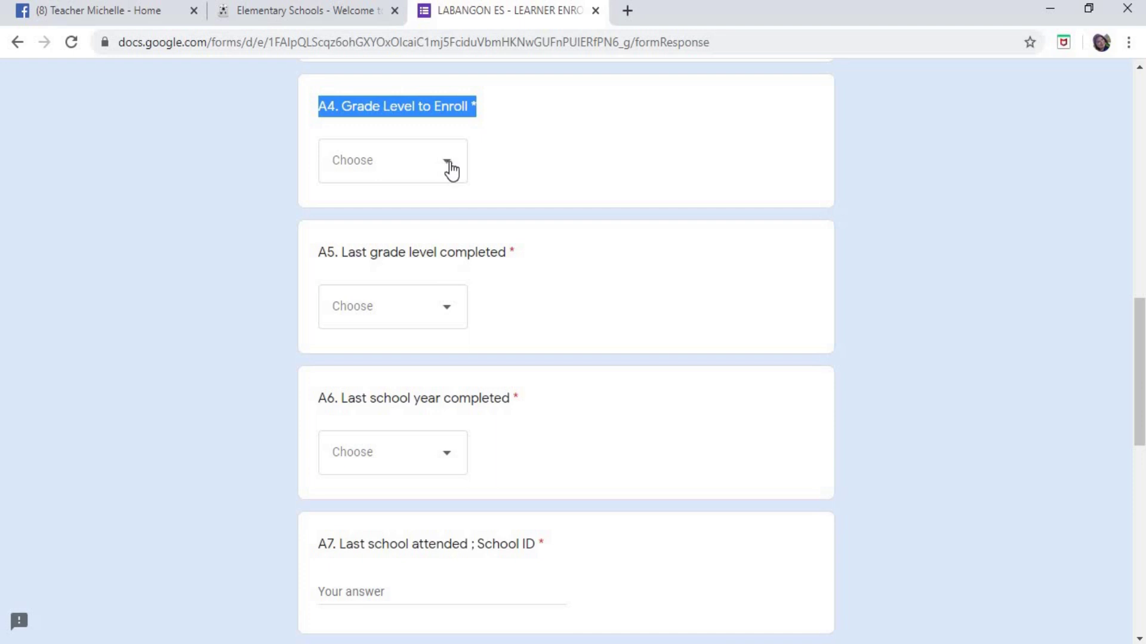
left_click(449, 170)
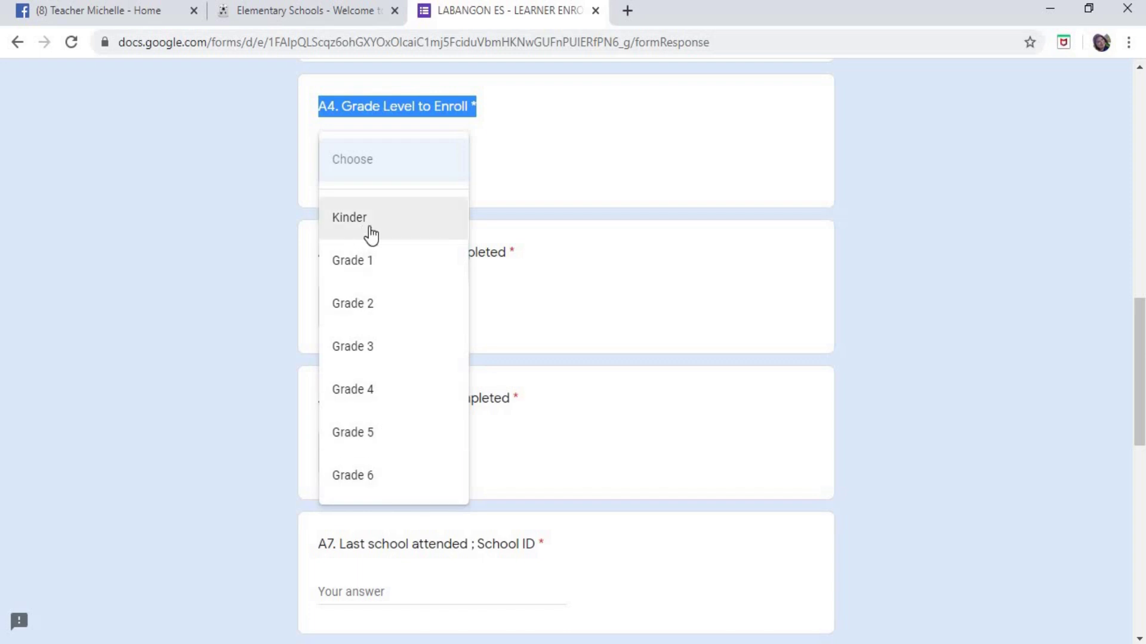
left_click(382, 261)
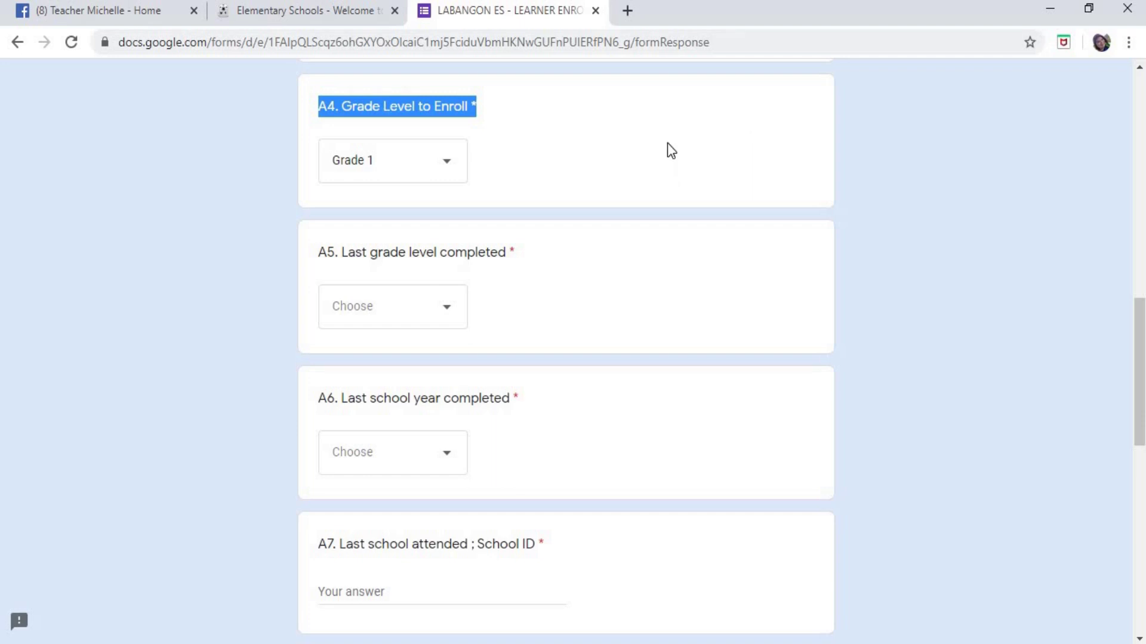
left_click(642, 156)
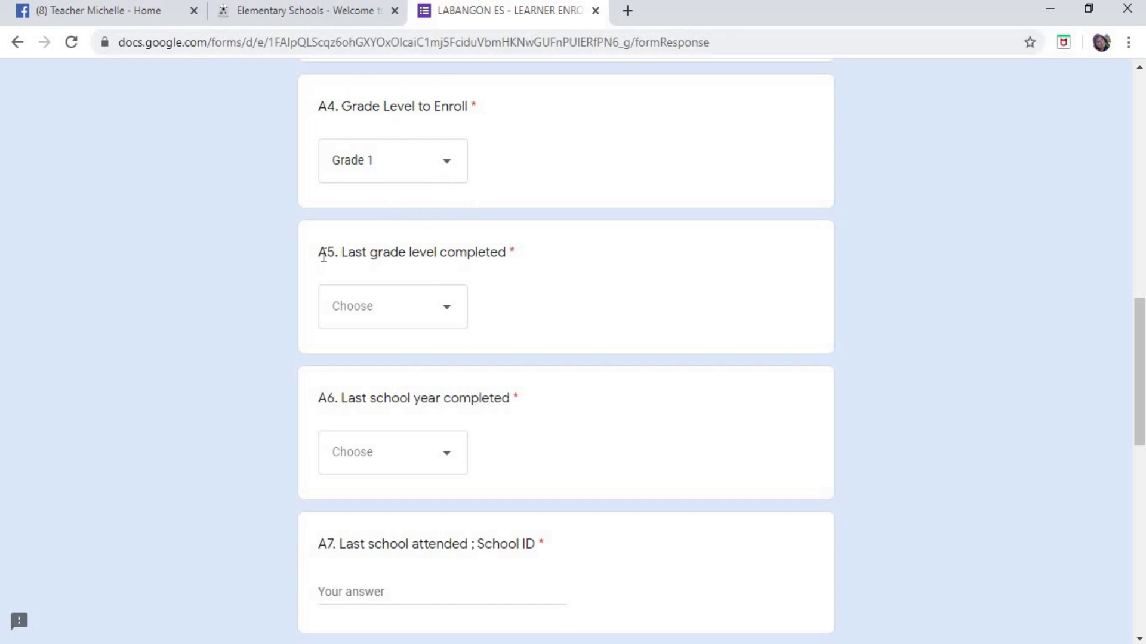
- Choose Kinder from the A5 Last grade level completed dropdown
left_click_drag(319, 255, 512, 252)
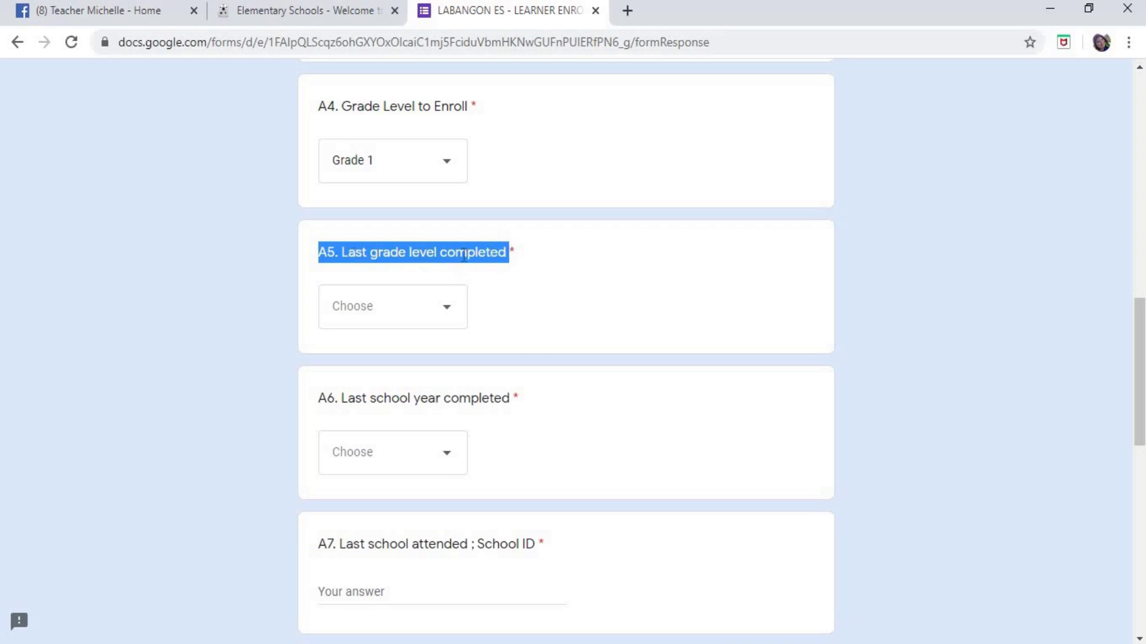
scroll(585, 285, "down", 1)
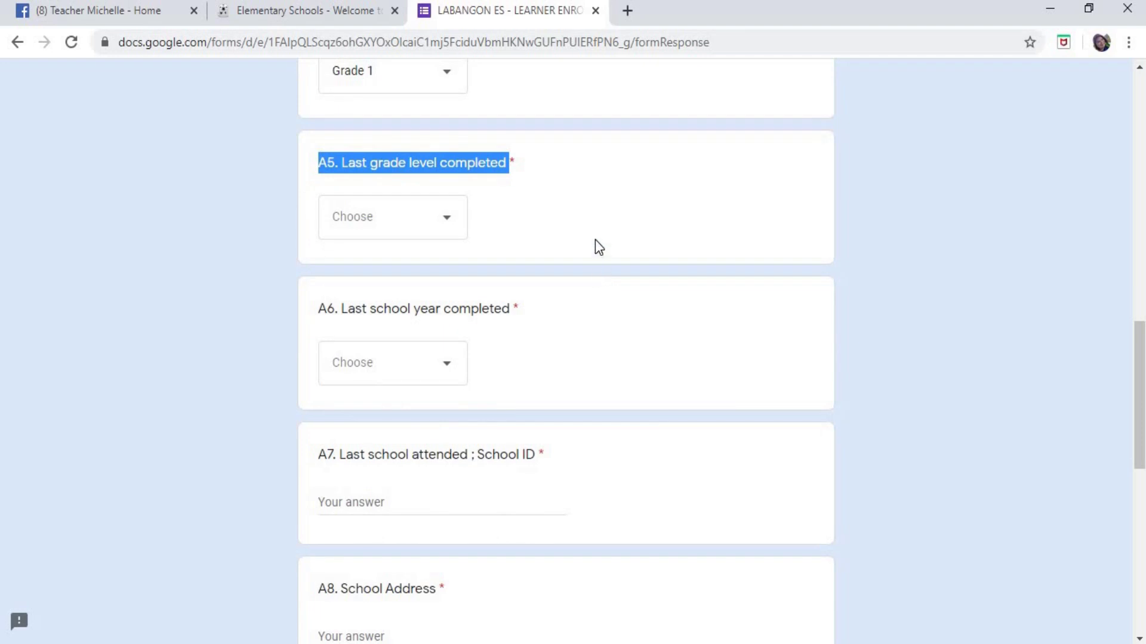
scroll(596, 238, "up", 1)
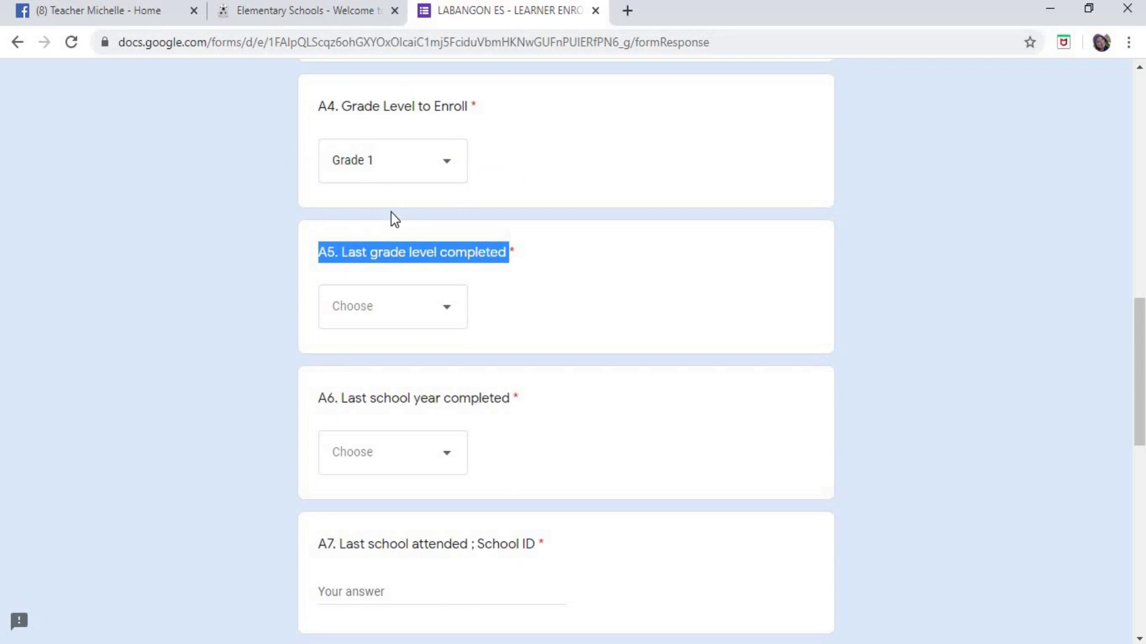
left_click(449, 315)
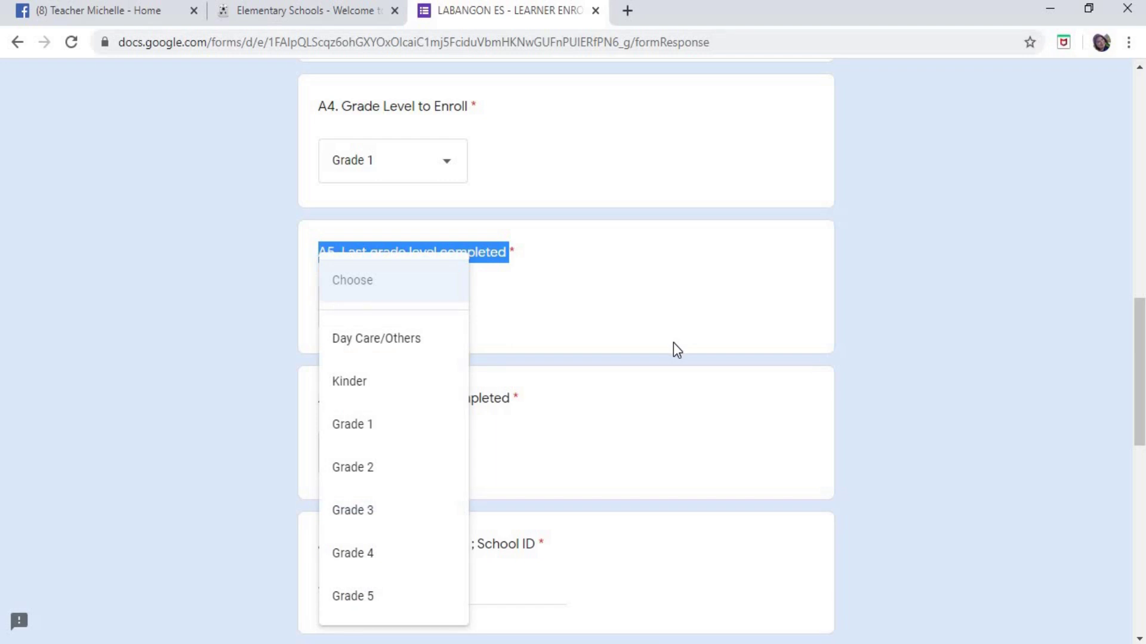
left_click(358, 391)
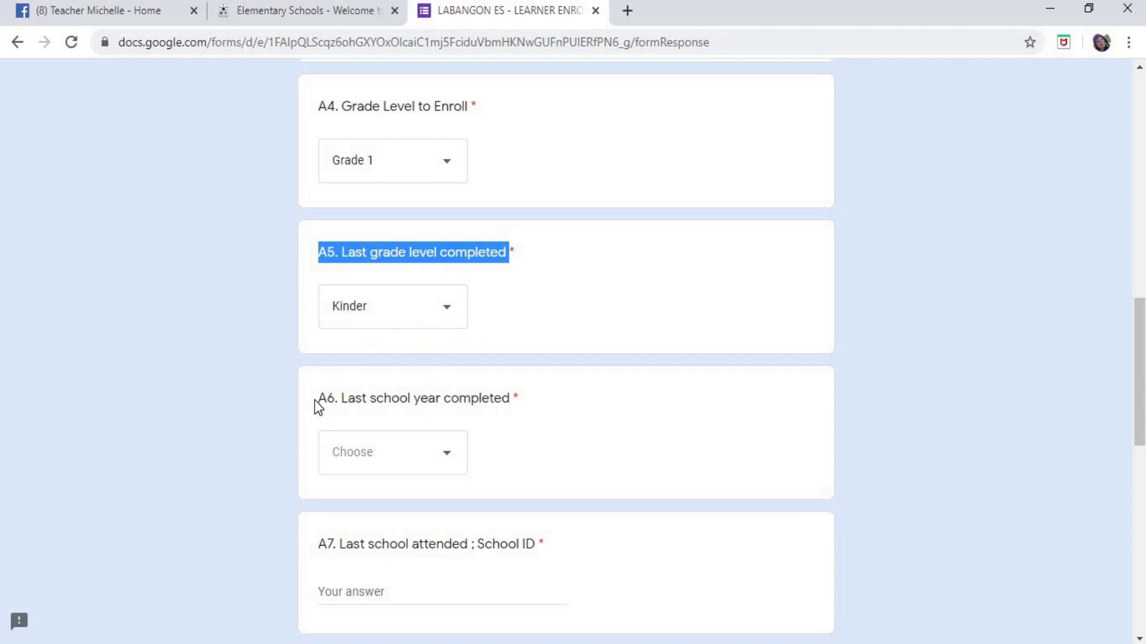
left_click_drag(319, 400, 525, 400)
- Choose 2019-2020 in the A6 Last school year completed dropdown
scroll(667, 363, "down", 3)
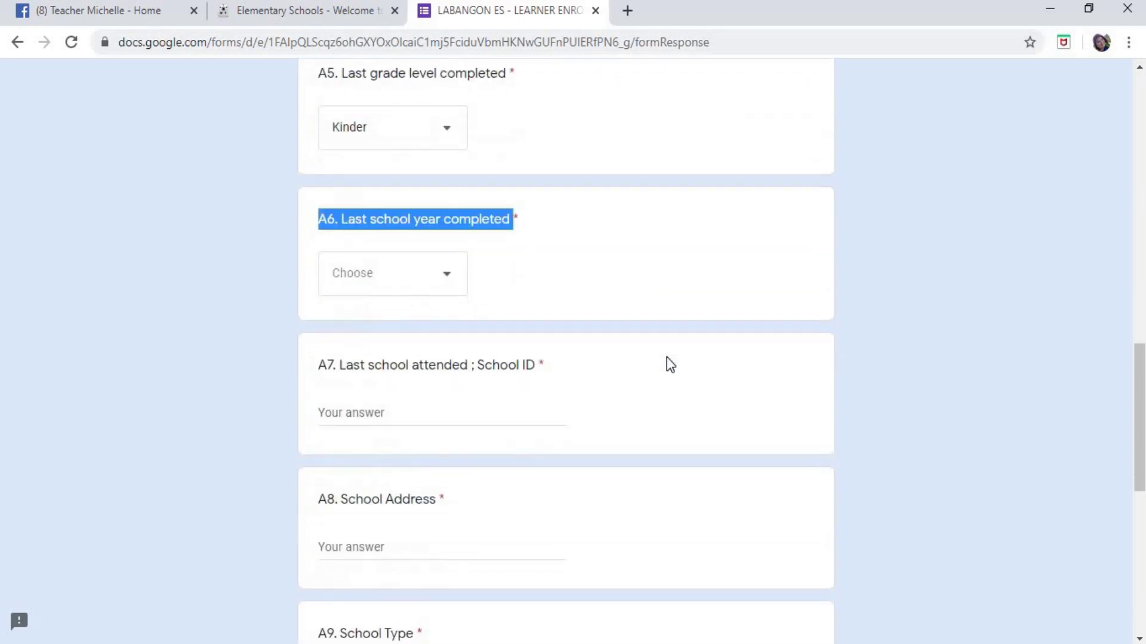
scroll(667, 363, "down", 2)
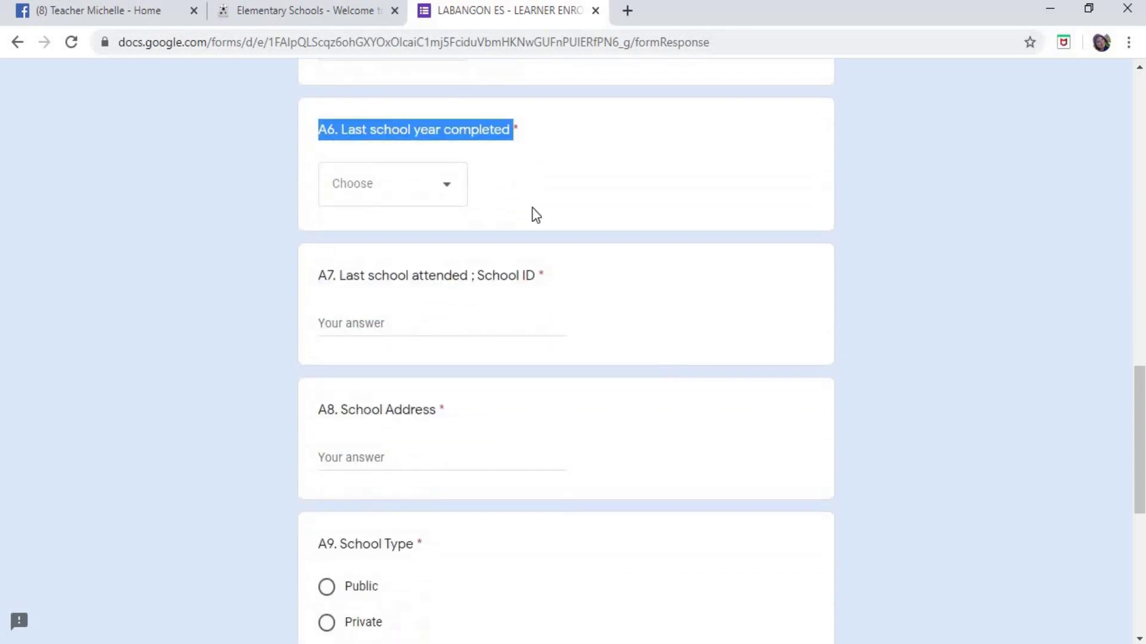
left_click(449, 193)
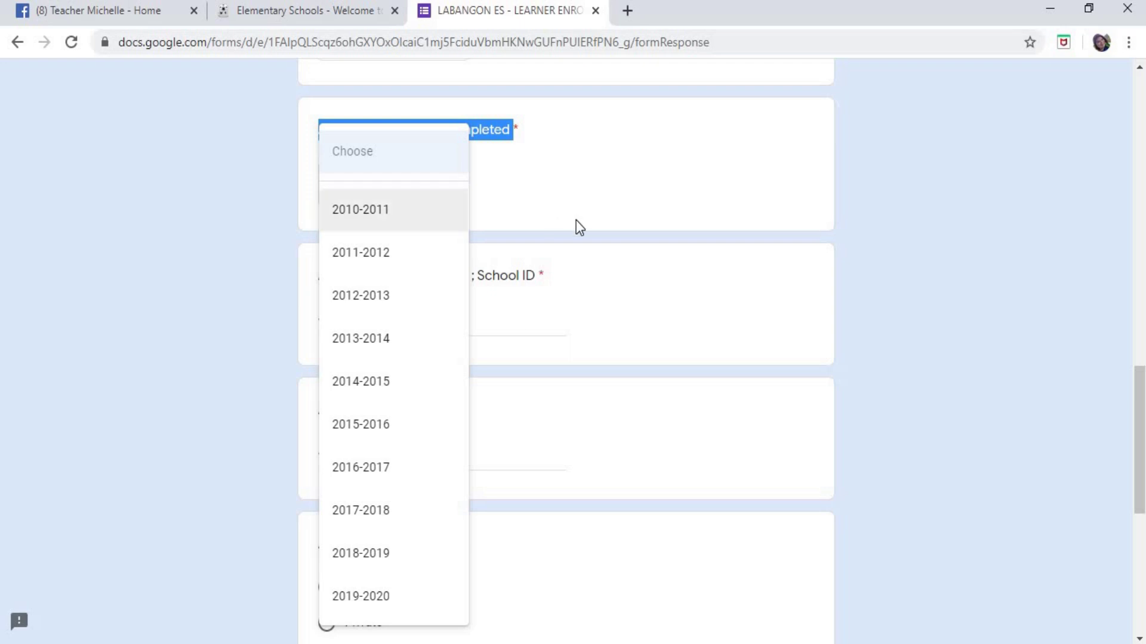
scroll(577, 239, "up", 2)
left_click(519, 273)
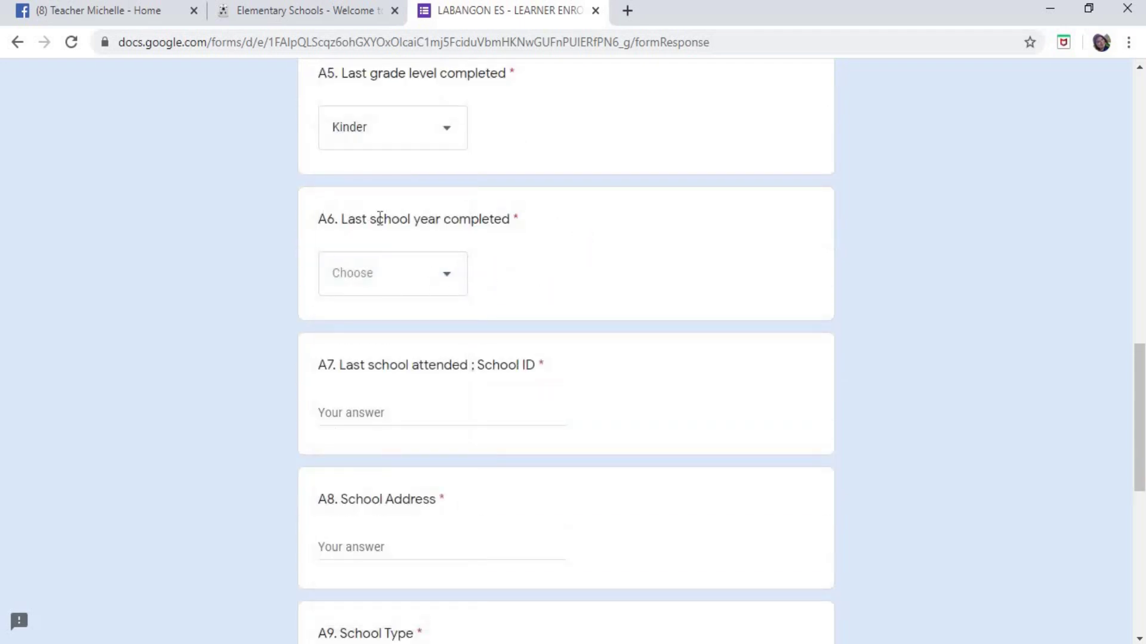
scroll(414, 215, "up", 2)
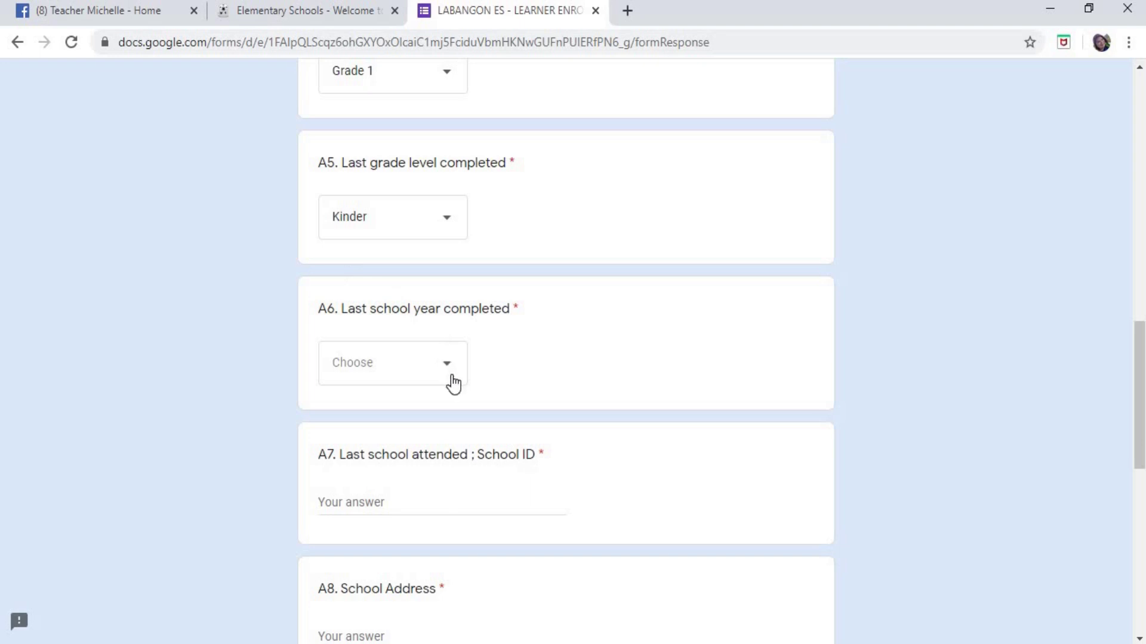
left_click(448, 369)
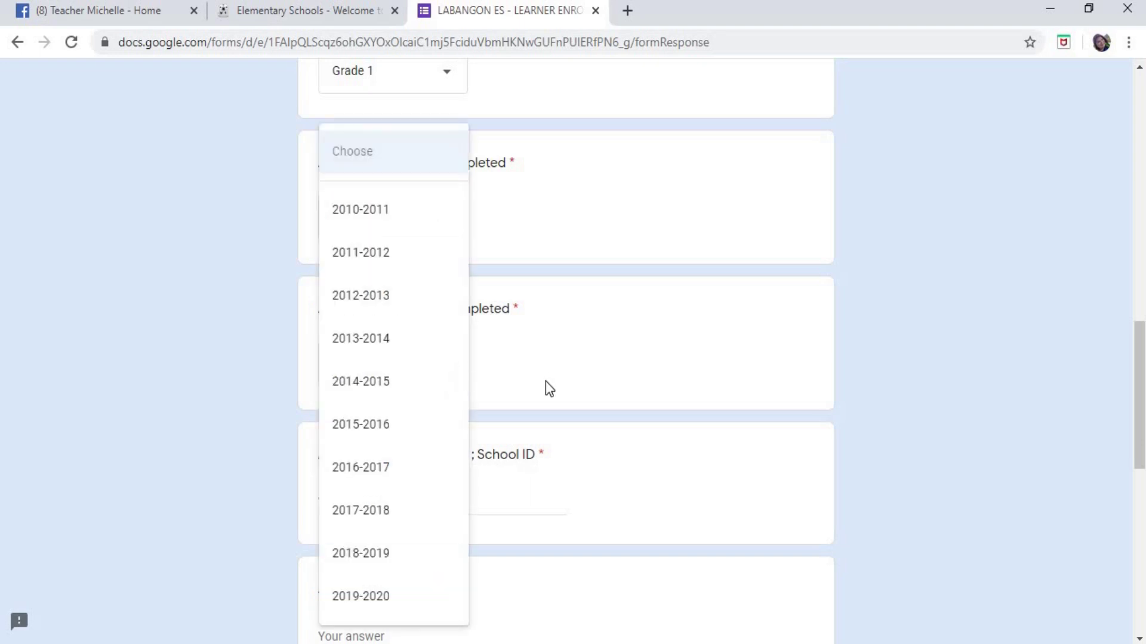
left_click(378, 599)
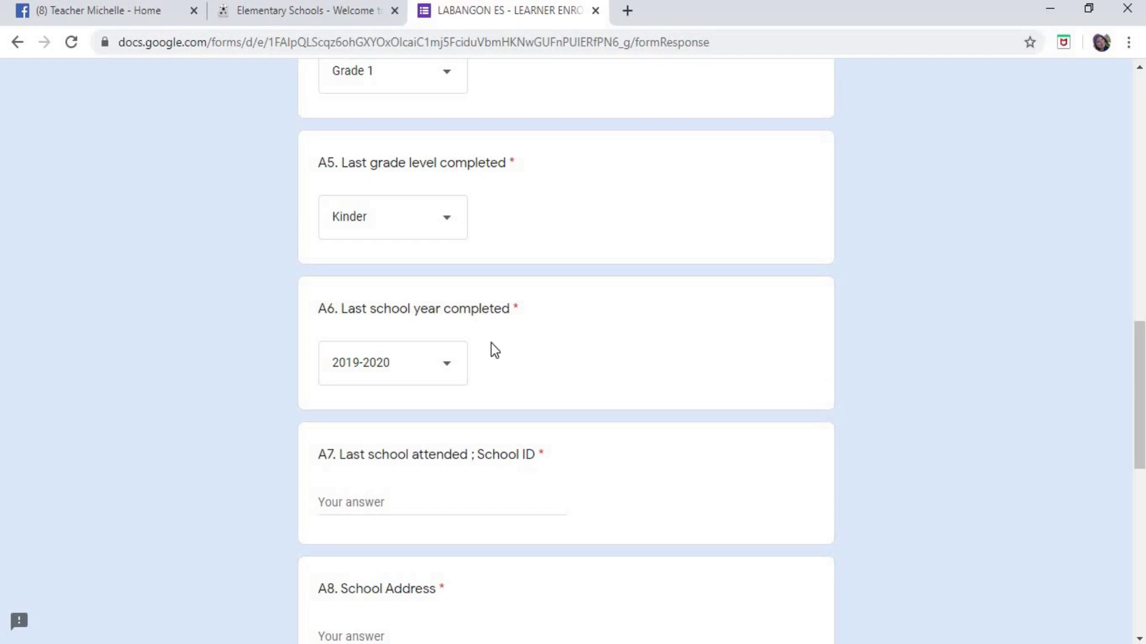
- Briefly switch A6 to 2017-2018, then restore 2019-2020
left_click(446, 362)
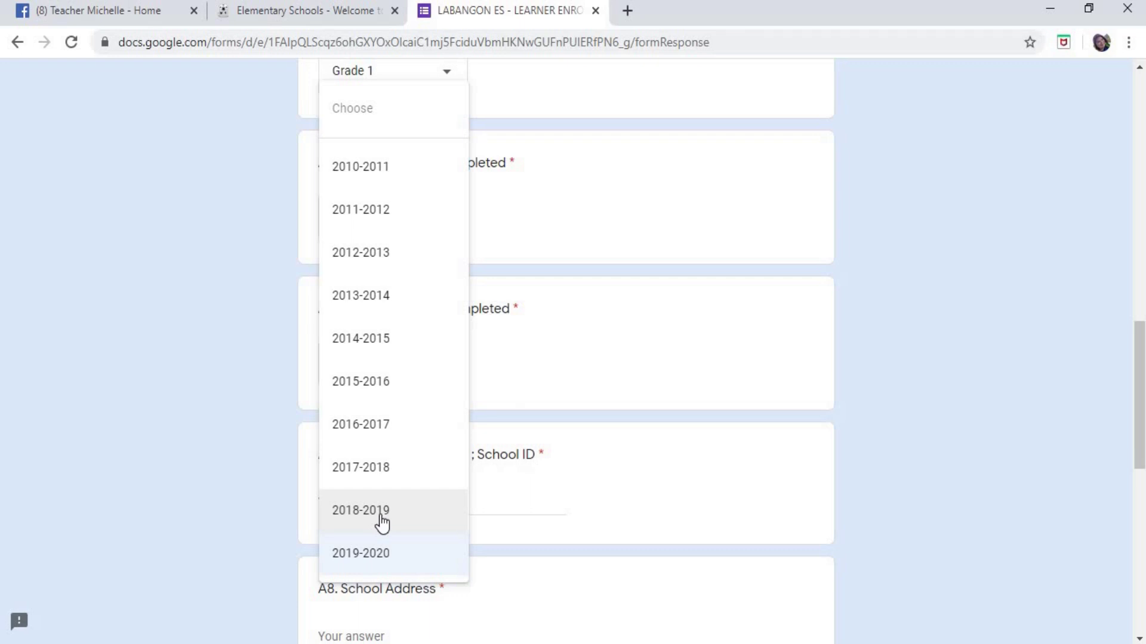
left_click(382, 468)
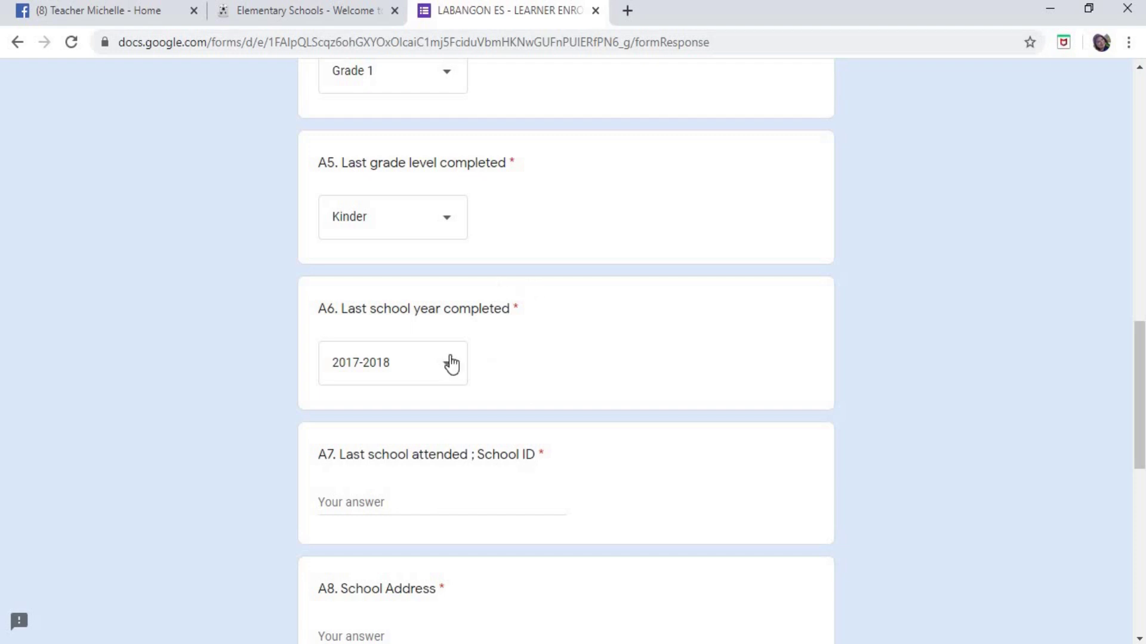
left_click(448, 365)
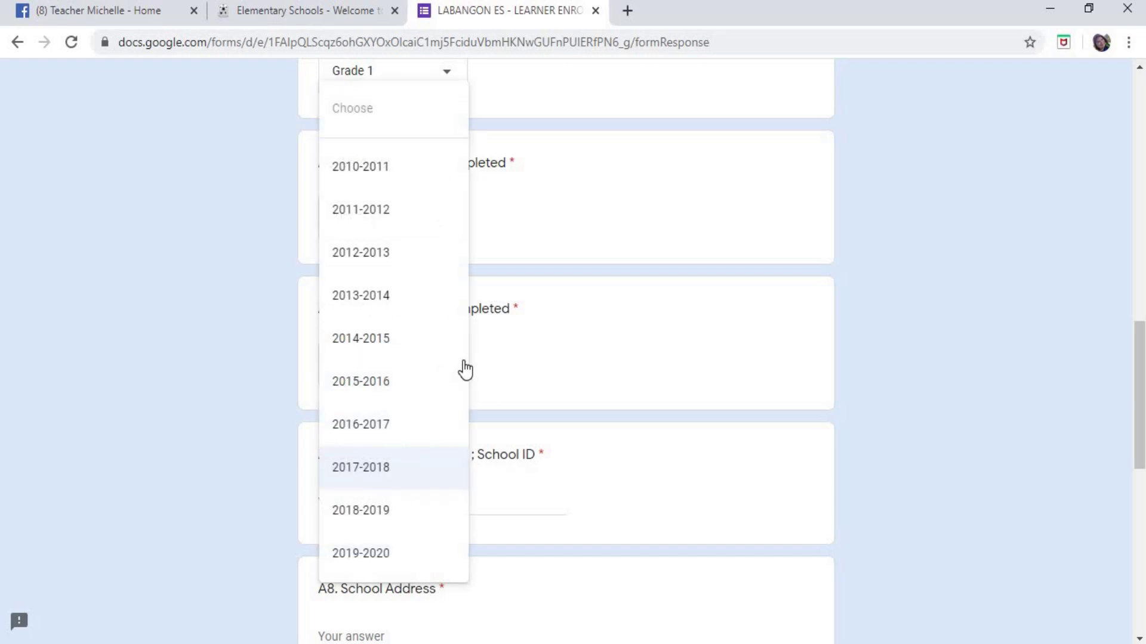
left_click(367, 560)
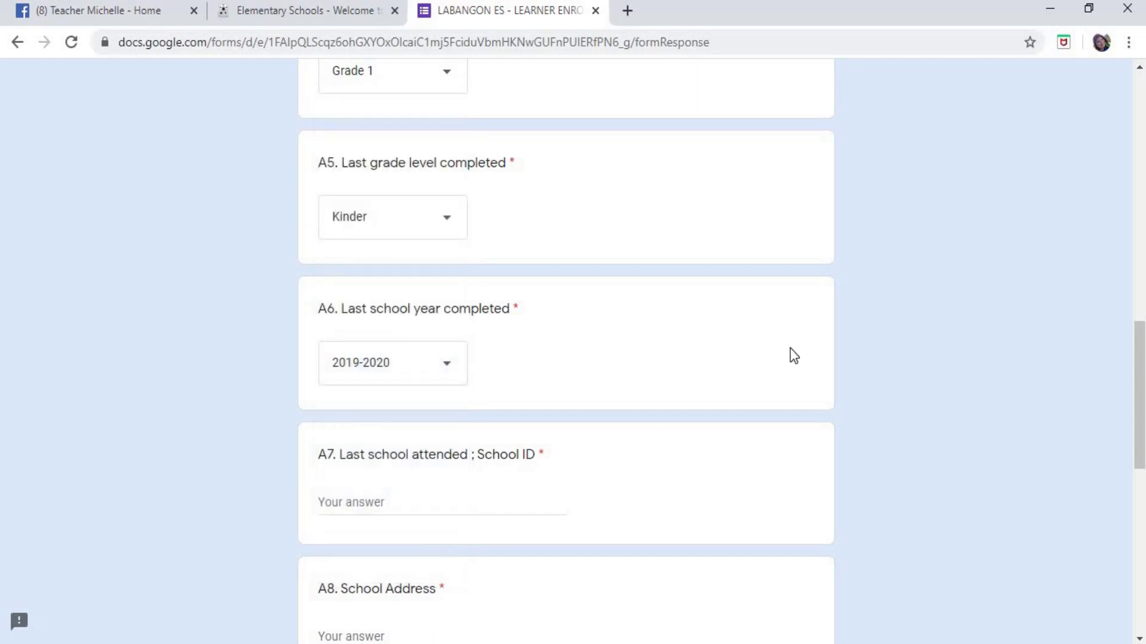
scroll(556, 179, "down", 2)
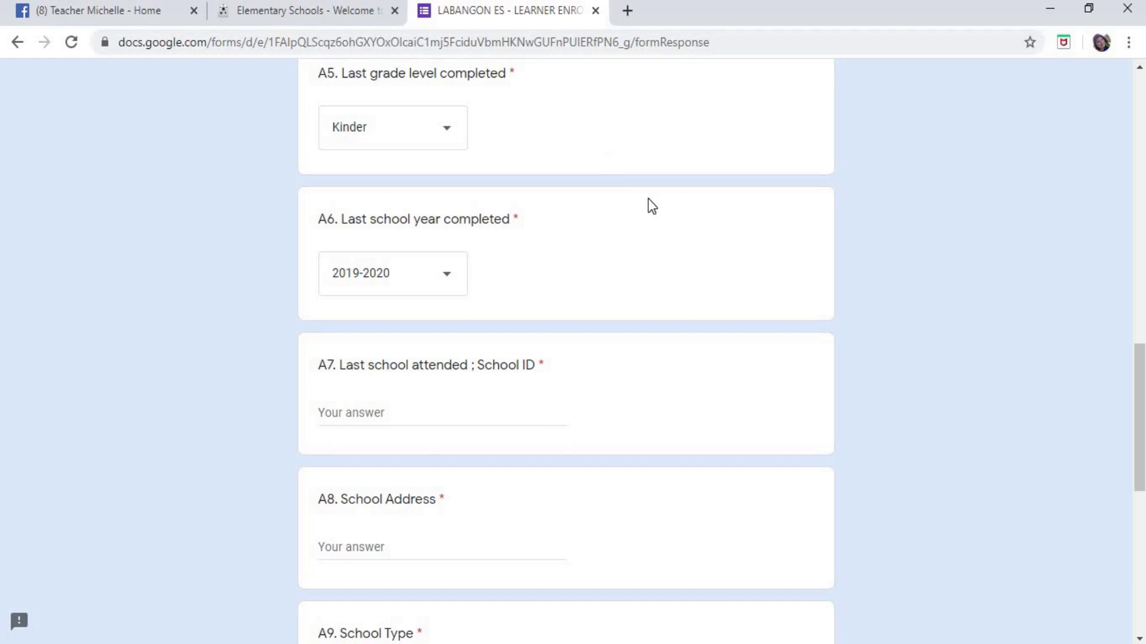
scroll(651, 197, "down", 2)
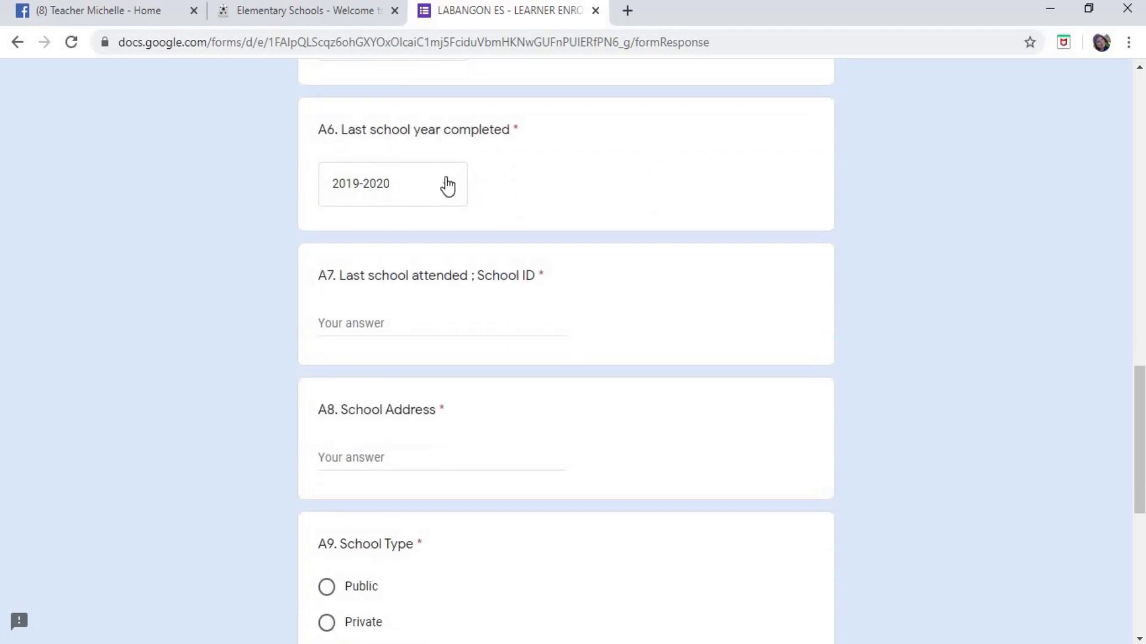
- Enter school ID 119886 in A7, then replace it with LABANGON ELEMENTARY SCHOOL
left_click_drag(318, 275, 563, 286)
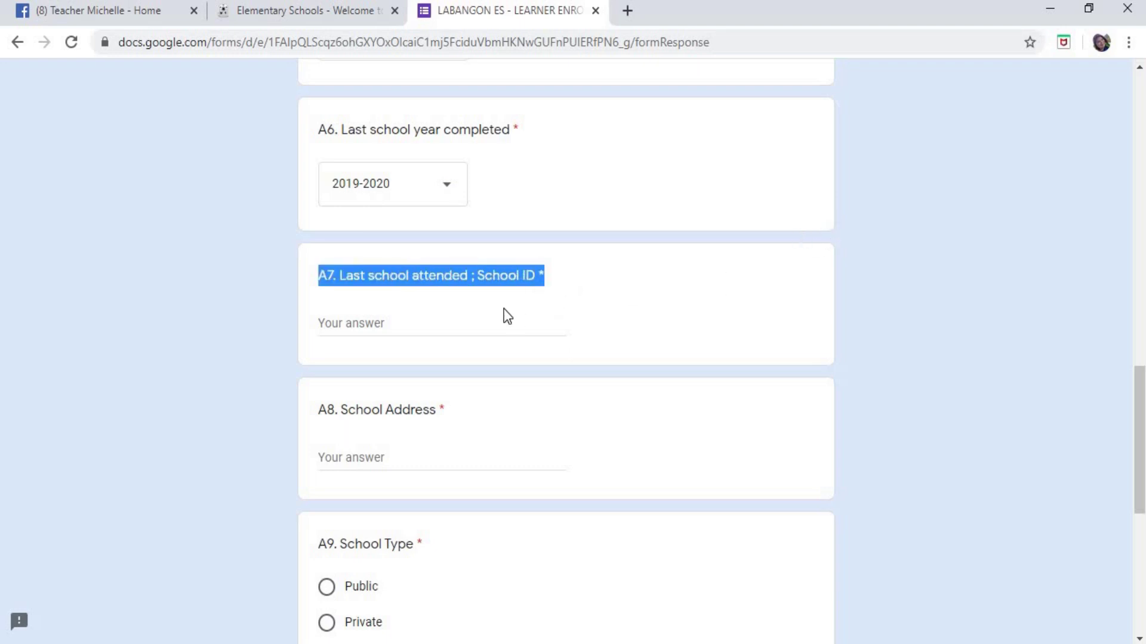
left_click(706, 280)
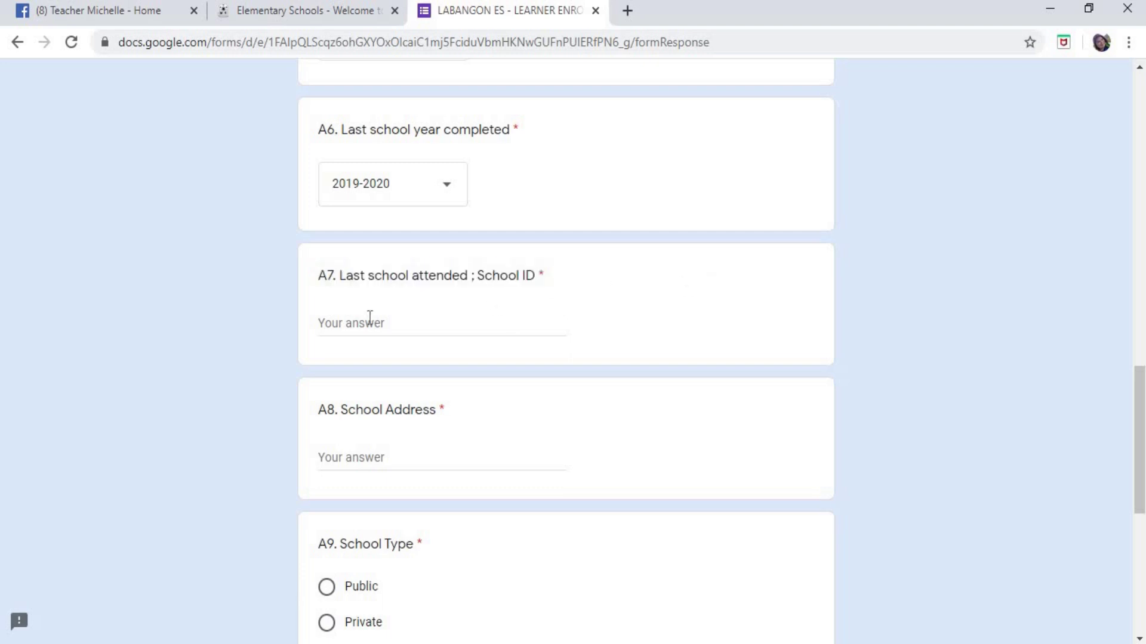
left_click(563, 322)
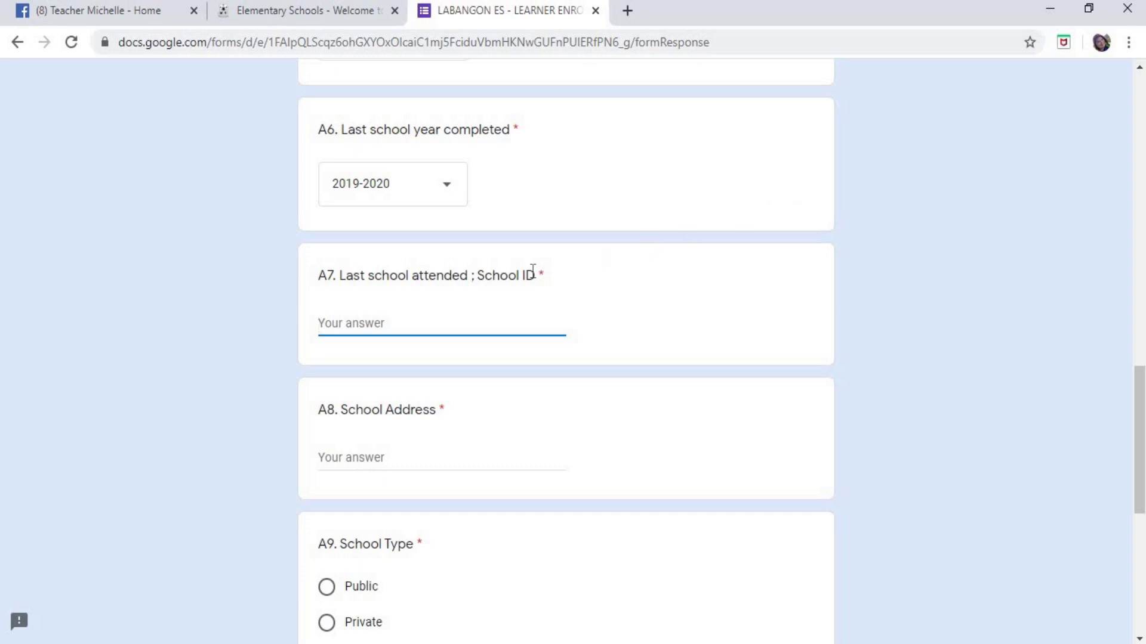
left_click_drag(479, 273, 536, 275)
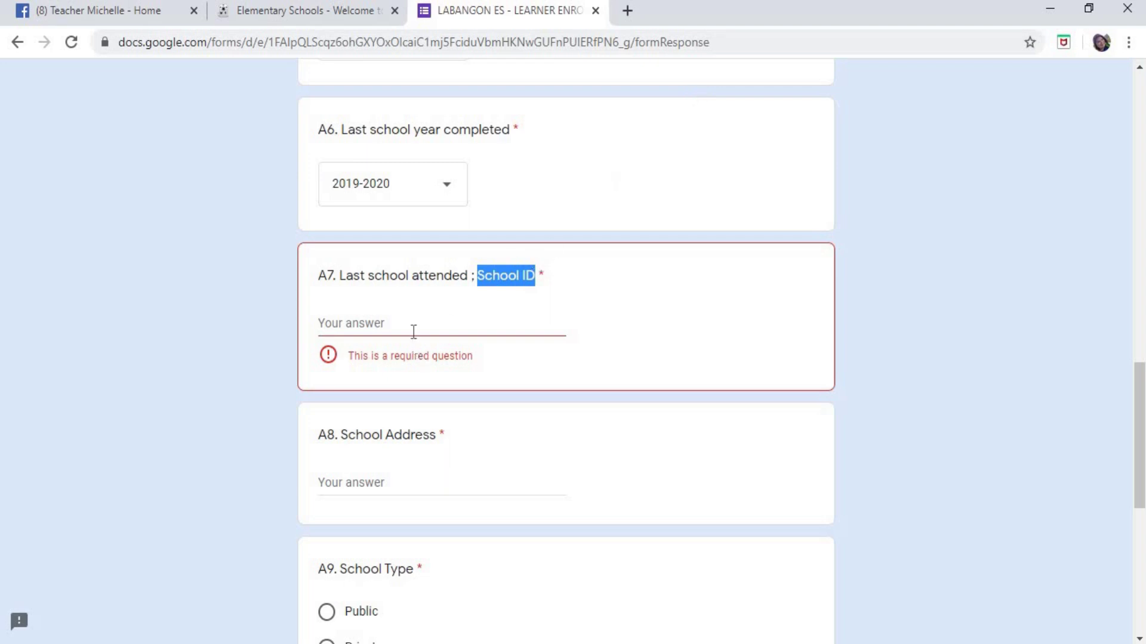
key("Tab")
type("119886")
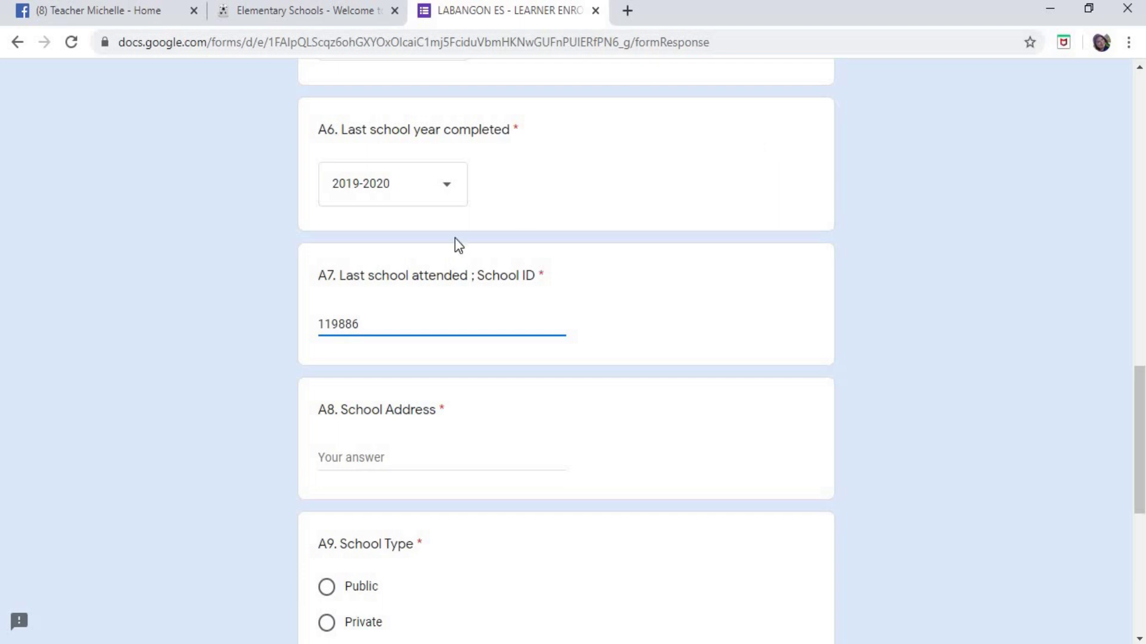
left_click_drag(317, 324, 514, 332)
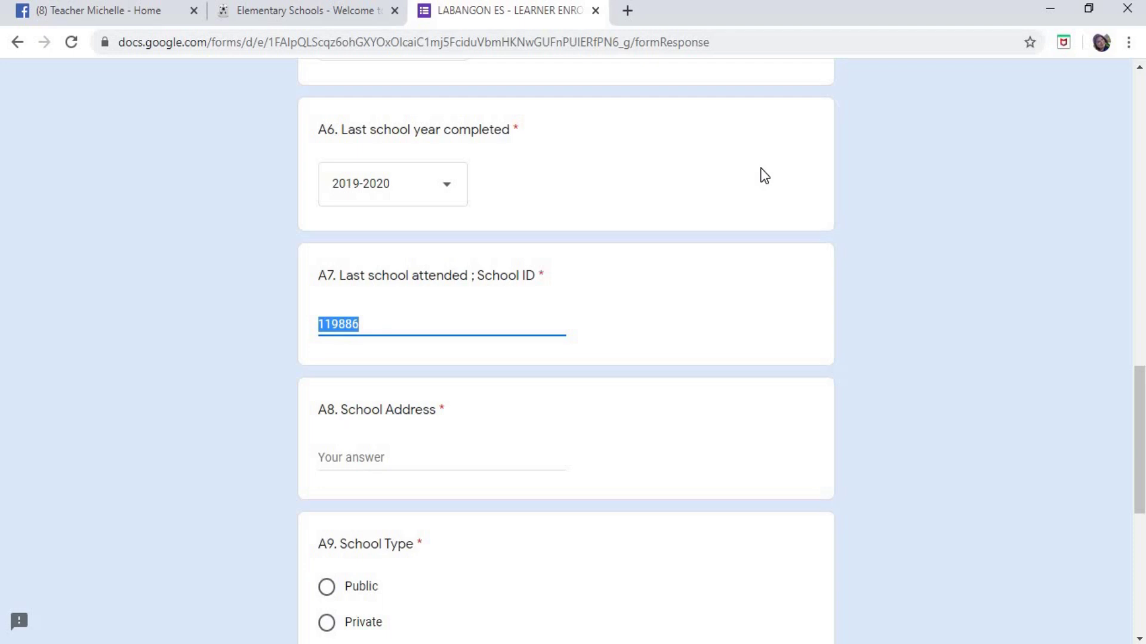
type("LABANGON ELEMENTARY SCHOOL")
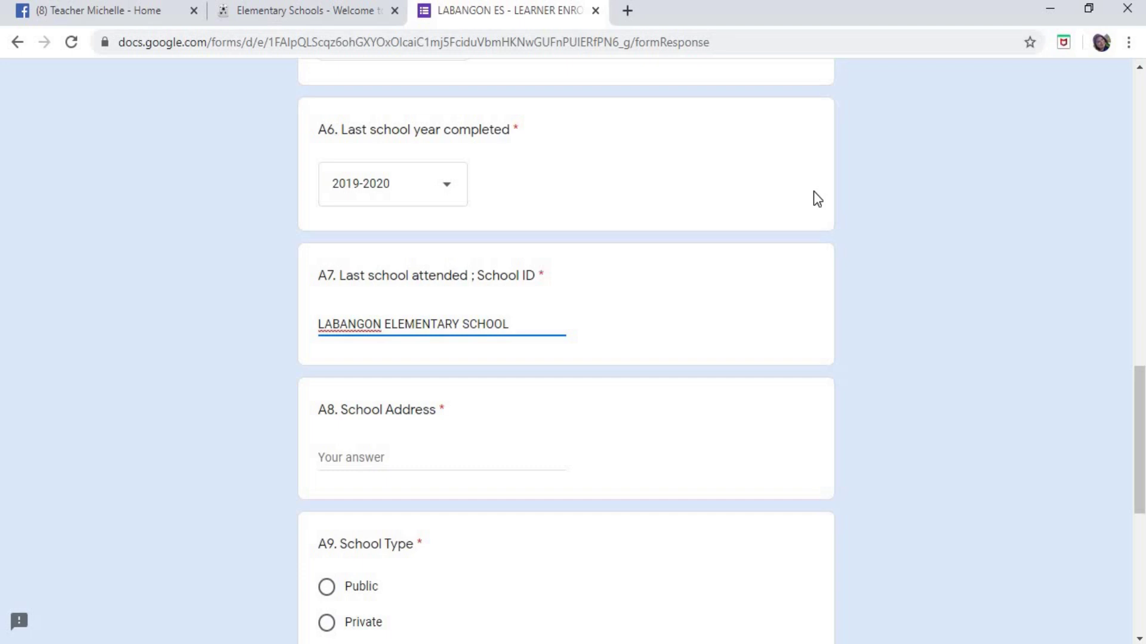
- Replace the A7 answer with GUADALUPE ELEMENTARY SCHOOL
left_click_drag(319, 324, 589, 284)
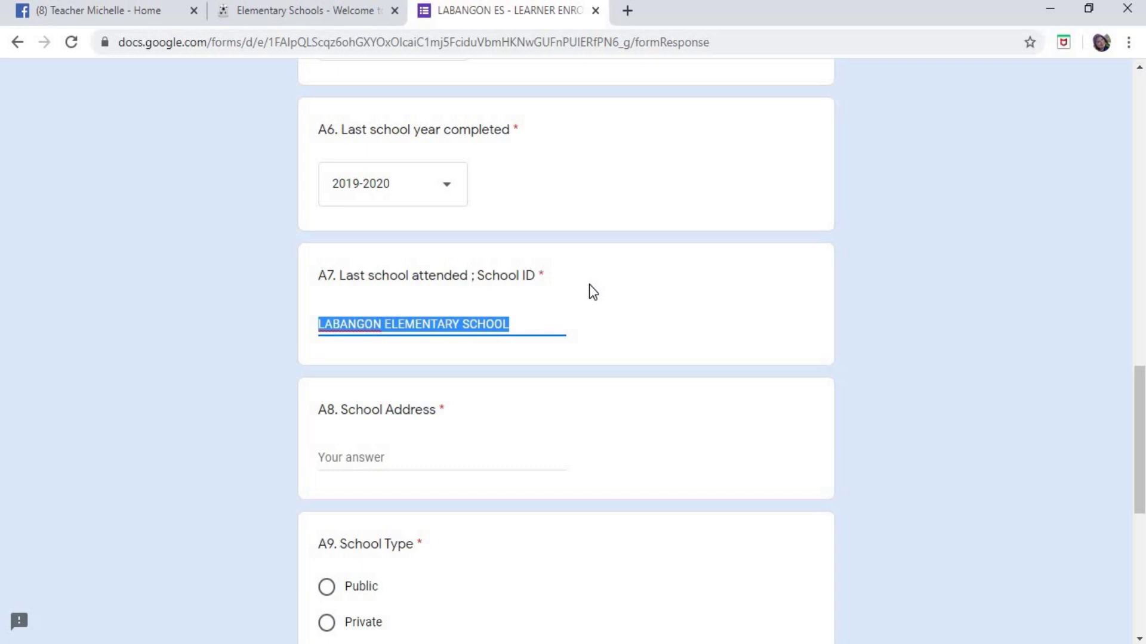
type("R")
key("BackSpace")
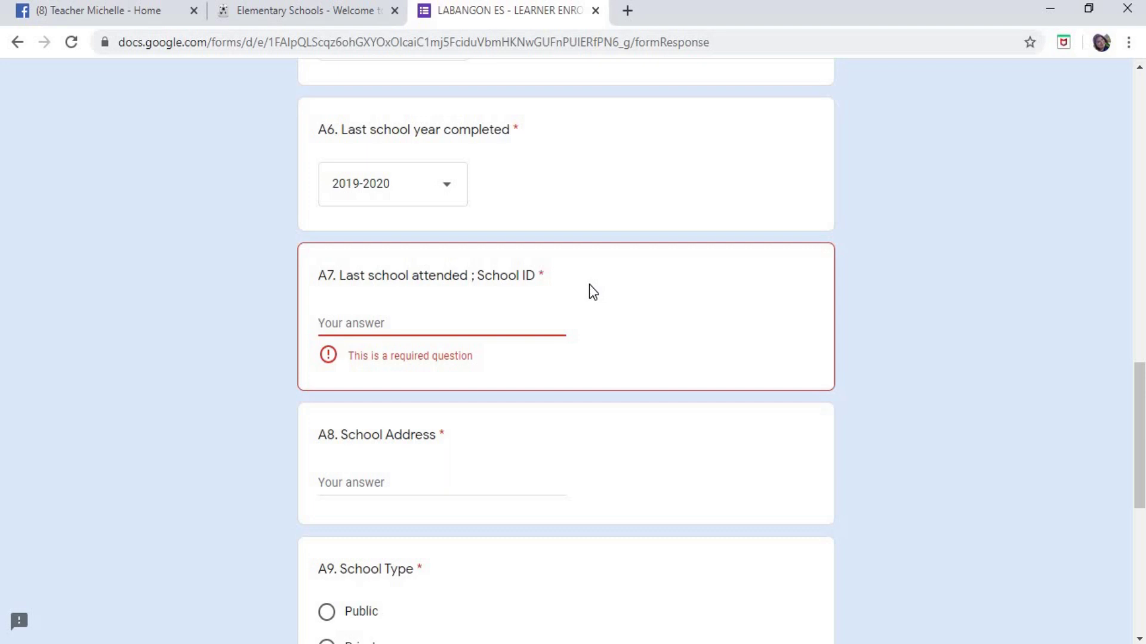
type("GUA")
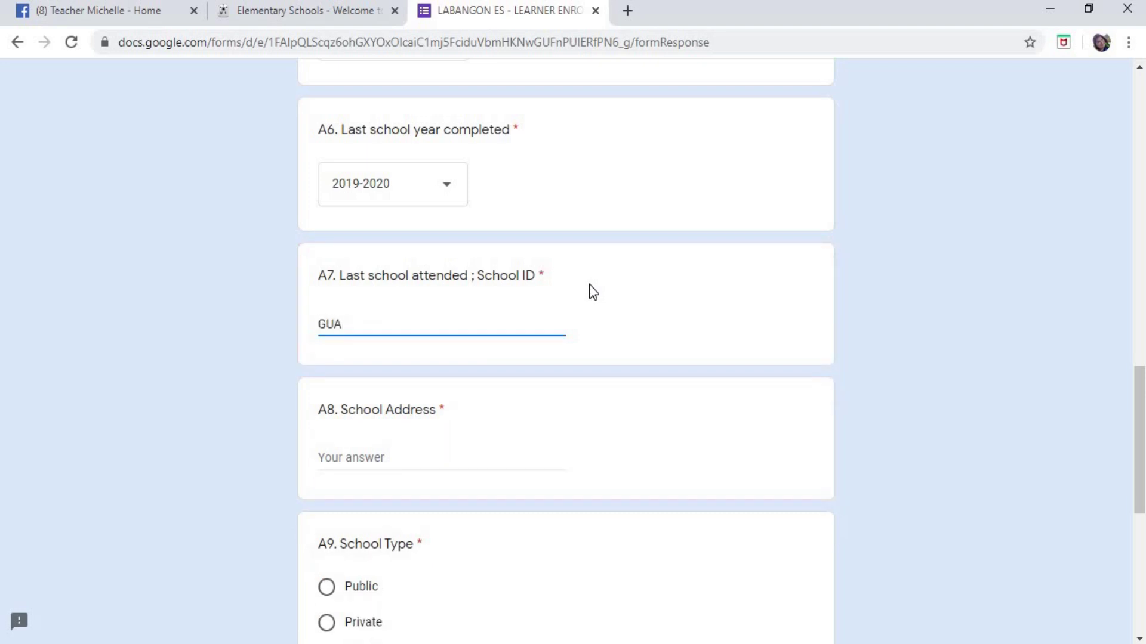
type("DALUPE ELEMENTARY SCHOOL")
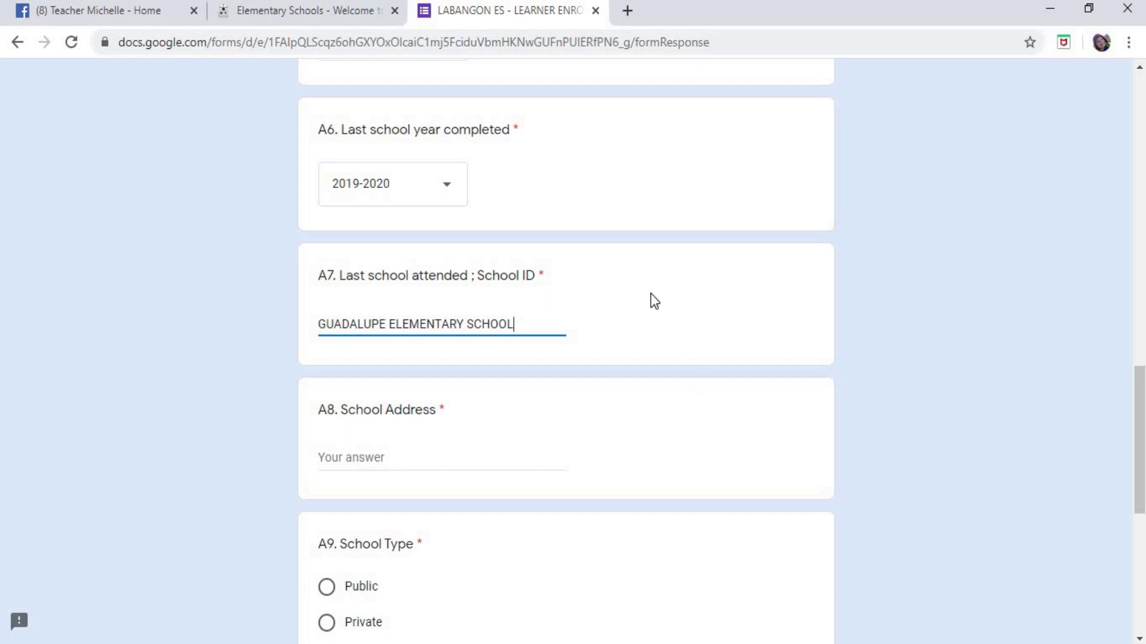
- Change the A7 answer back to LABANGON ELEMENTARY SCHOOL
scroll(529, 197, "up", 2)
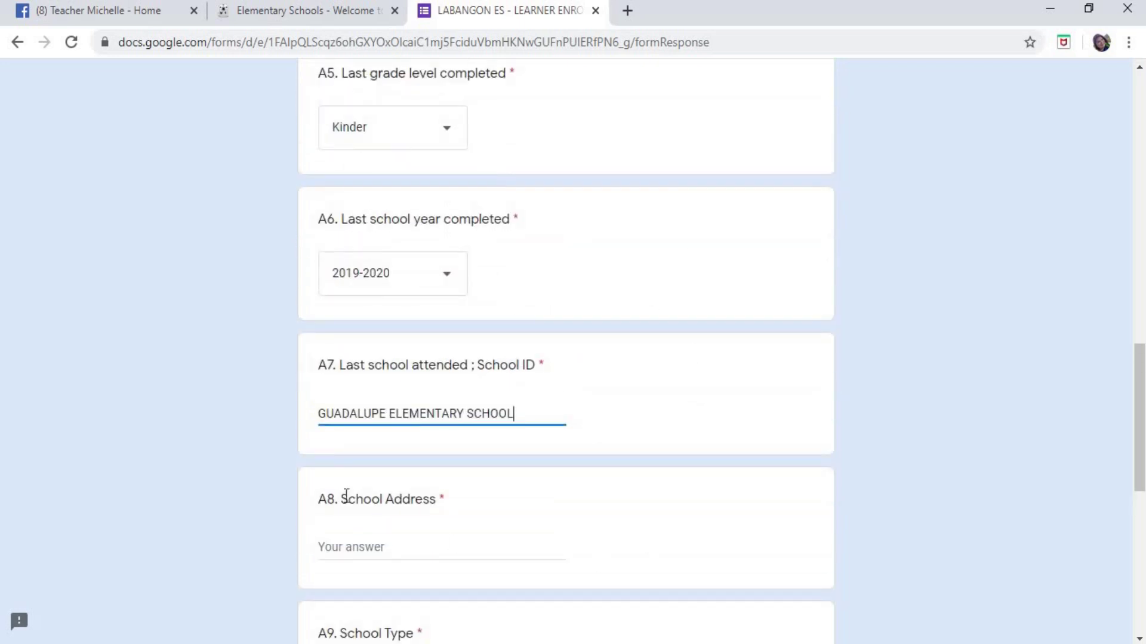
left_click_drag(319, 414, 671, 418)
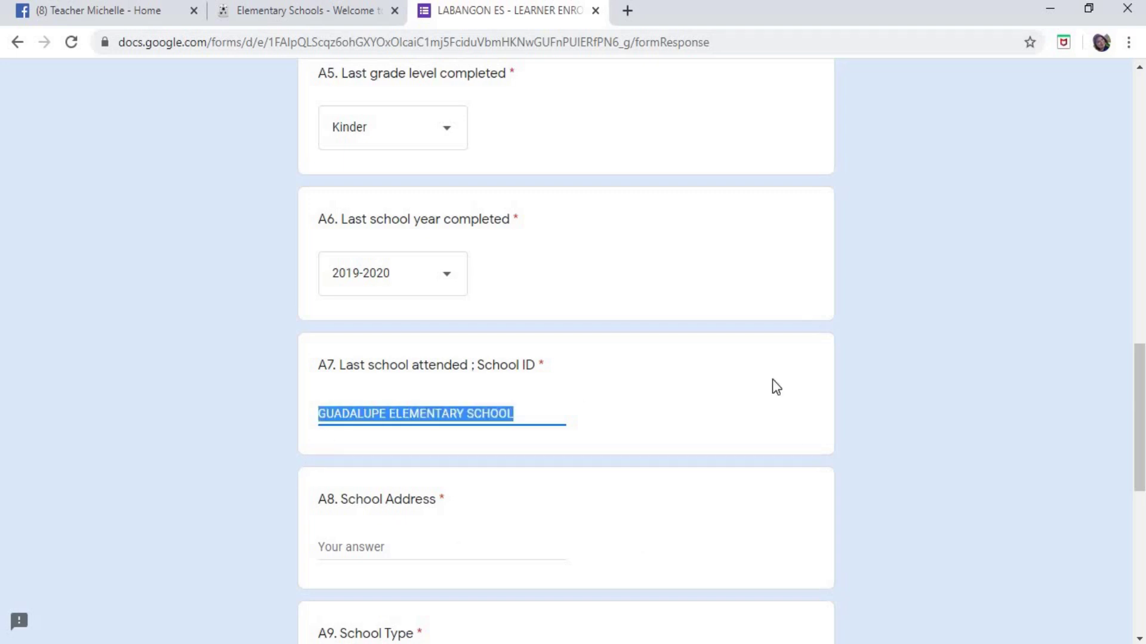
type("LABA")
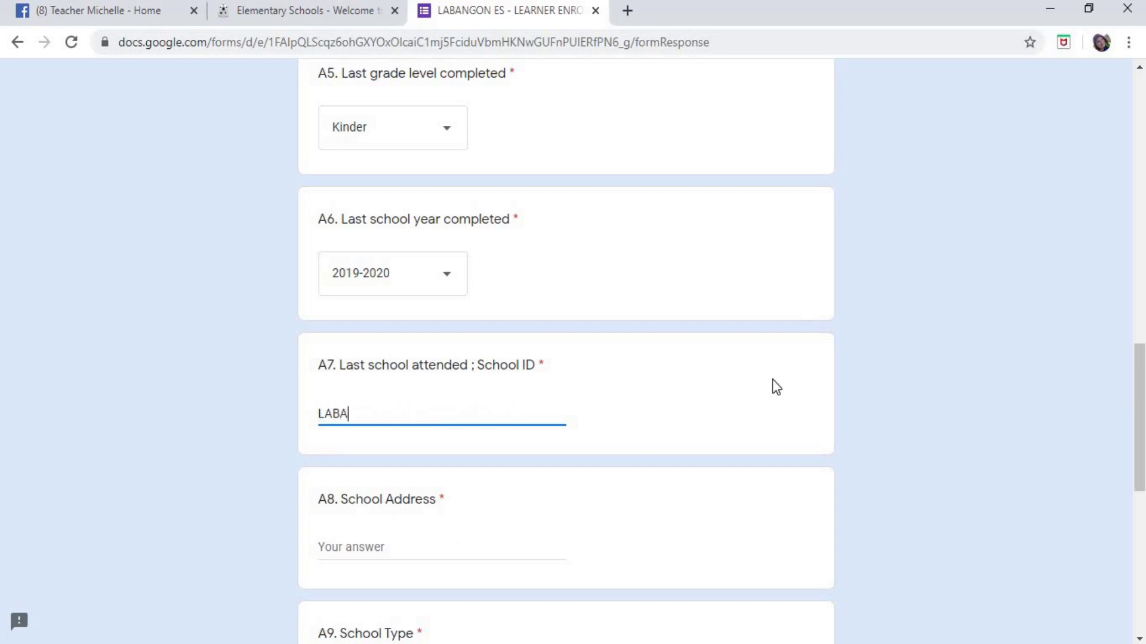
type("NGON")
type(" ELEMEN")
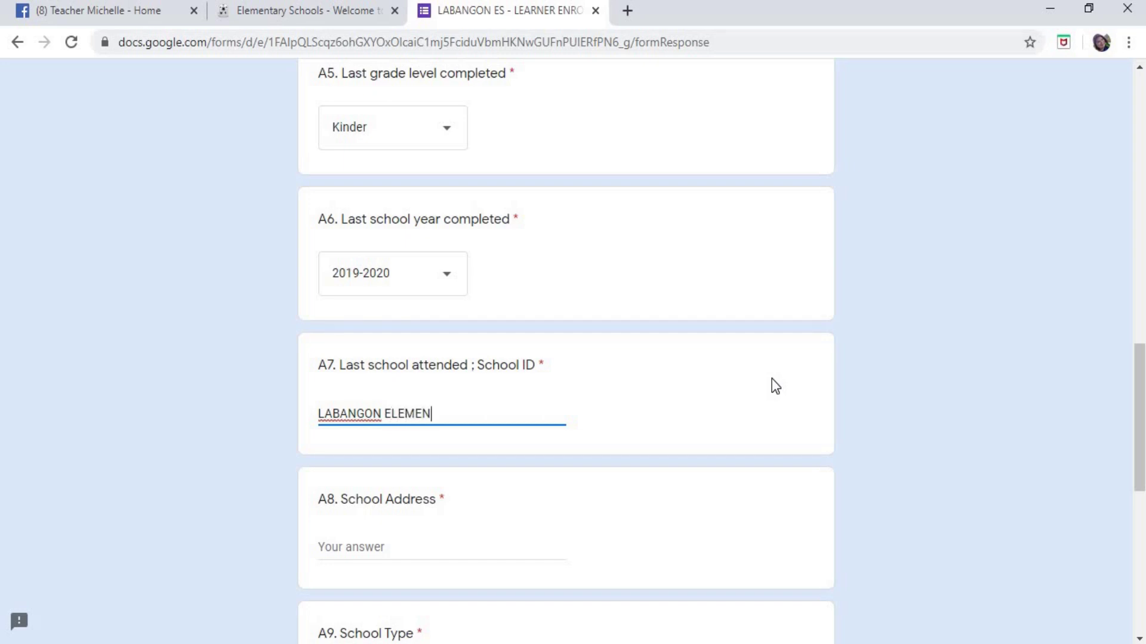
type("TAR")
key("BackSpace")
type("Y SCHOOL")
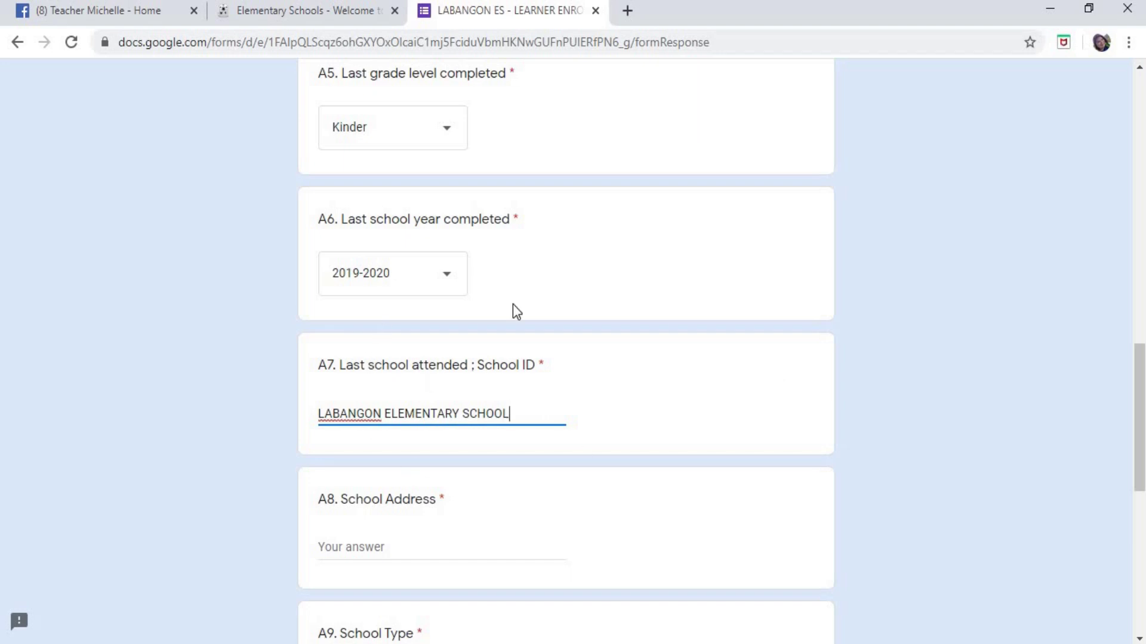
scroll(761, 327, "down", 3)
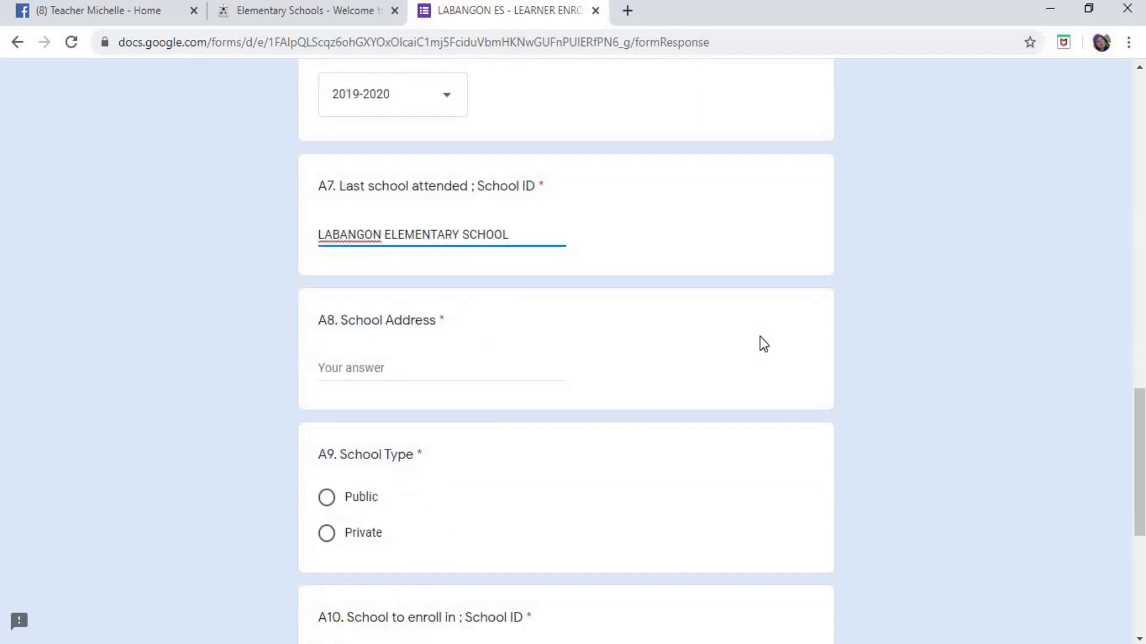
- Enter KATIPUNAN ST., LABANGON, CEBU CITY as the A8 School Address
left_click(322, 314)
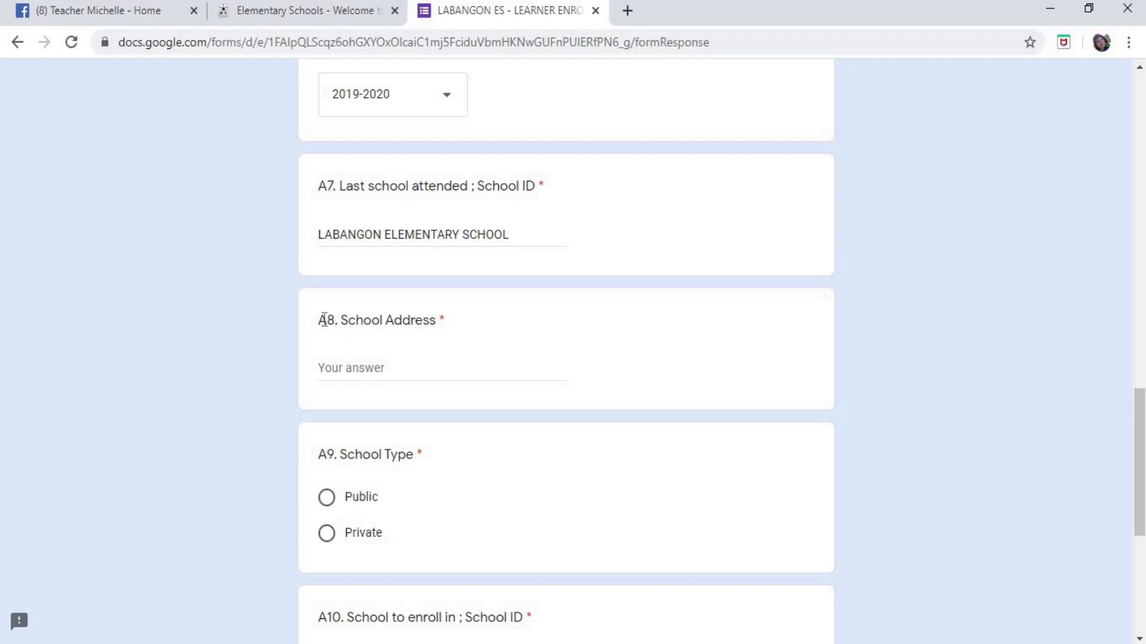
left_click_drag(321, 321, 634, 322)
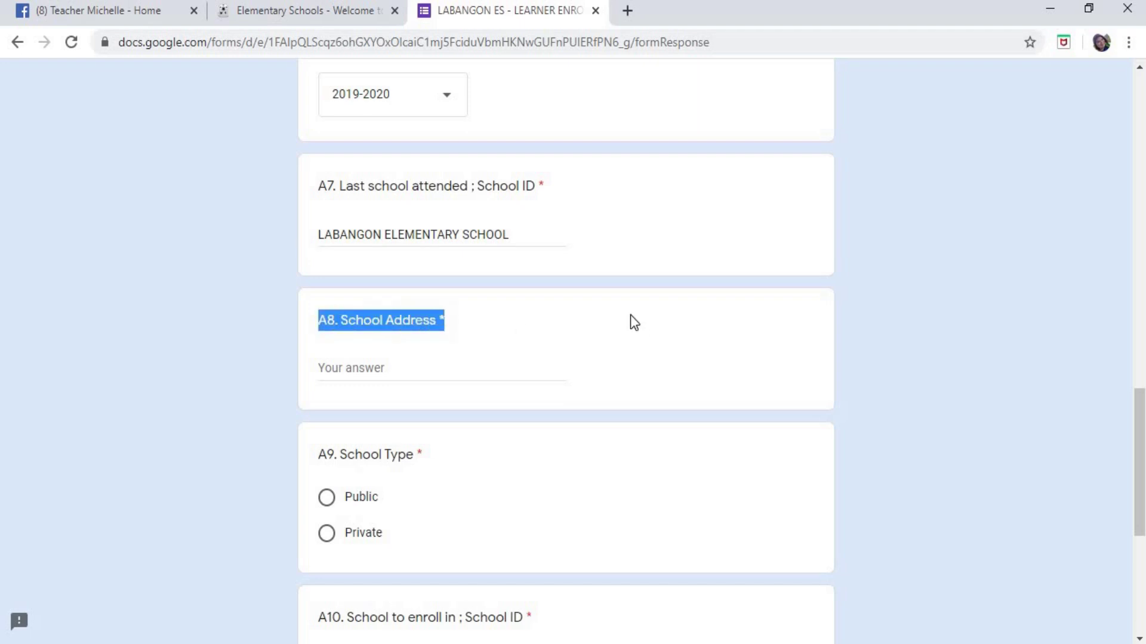
left_click(418, 376)
scroll(874, 317, "down", 1)
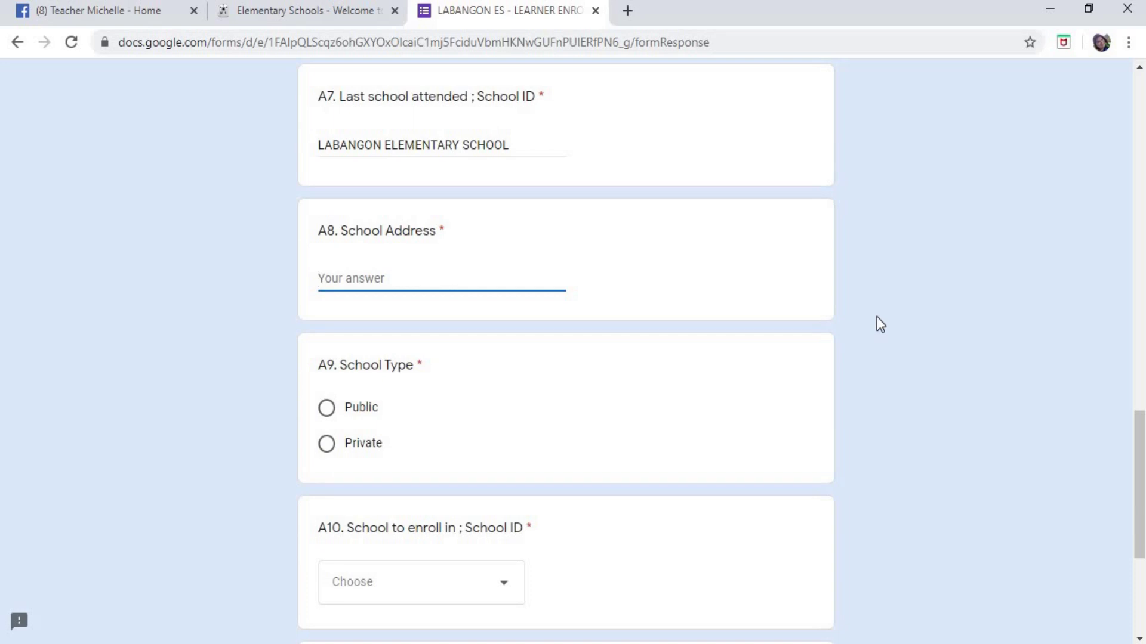
scroll(874, 317, "up", 1)
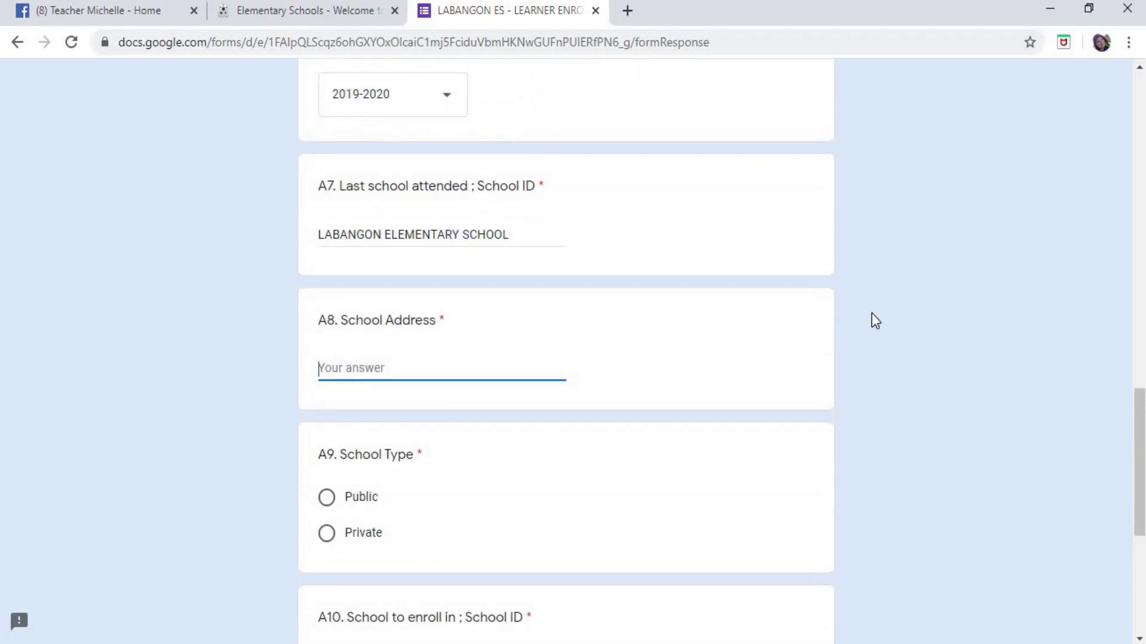
type("KATIPUNAN ST., LABANGON, CEB")
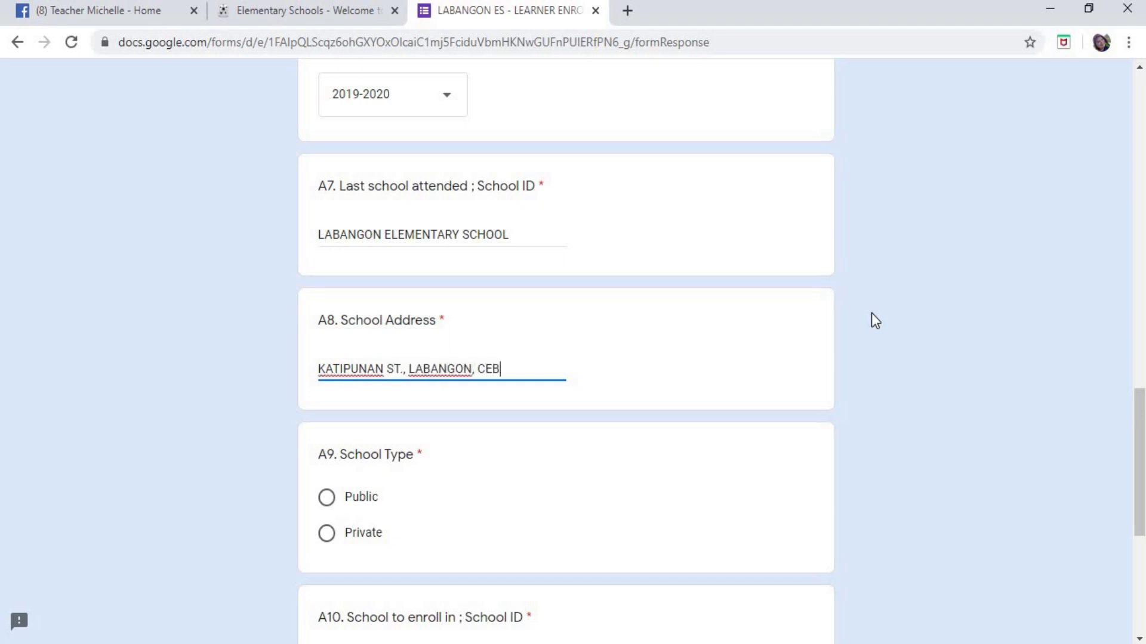
type("U CITY")
key("ctrl+a")
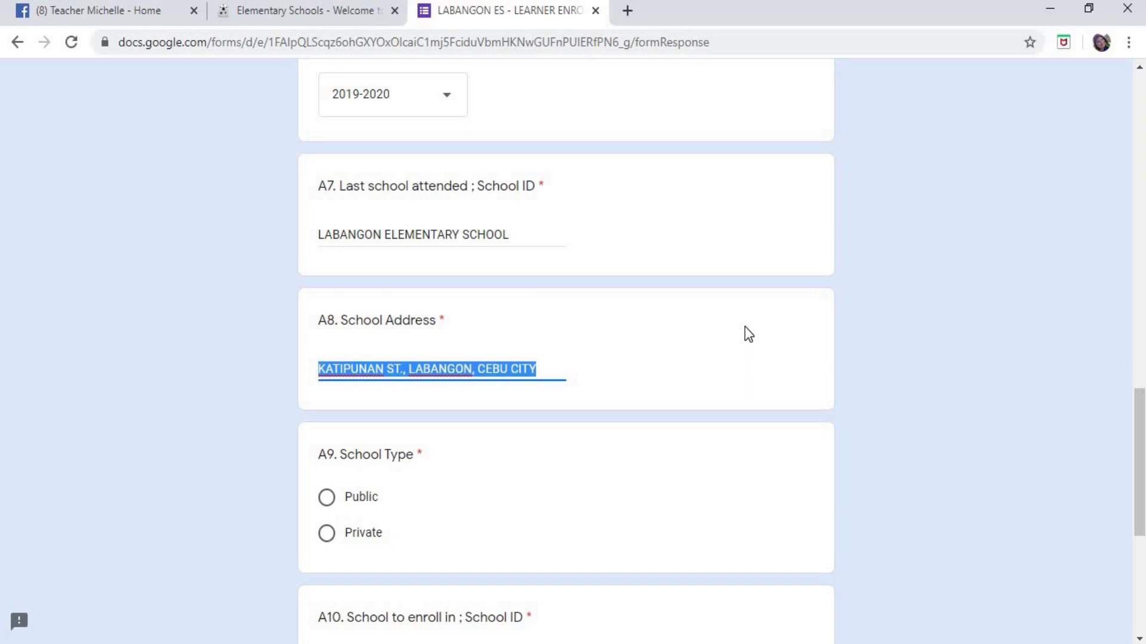
type("N/")
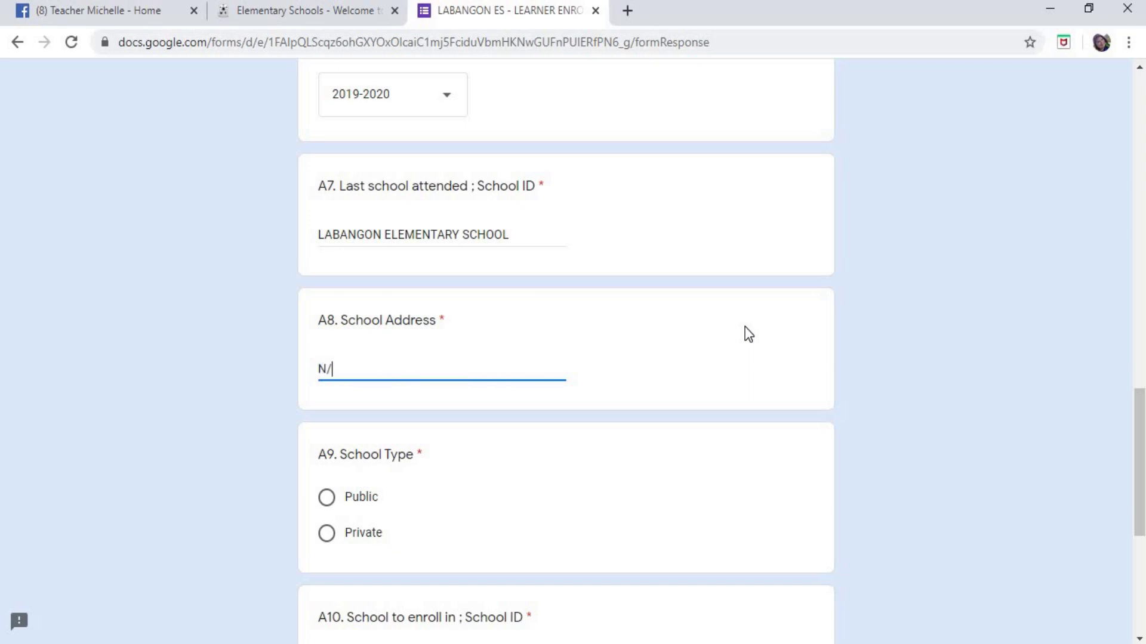
type("A")
key("BackSpace")
key("BackSpace")
key("BackSpace")
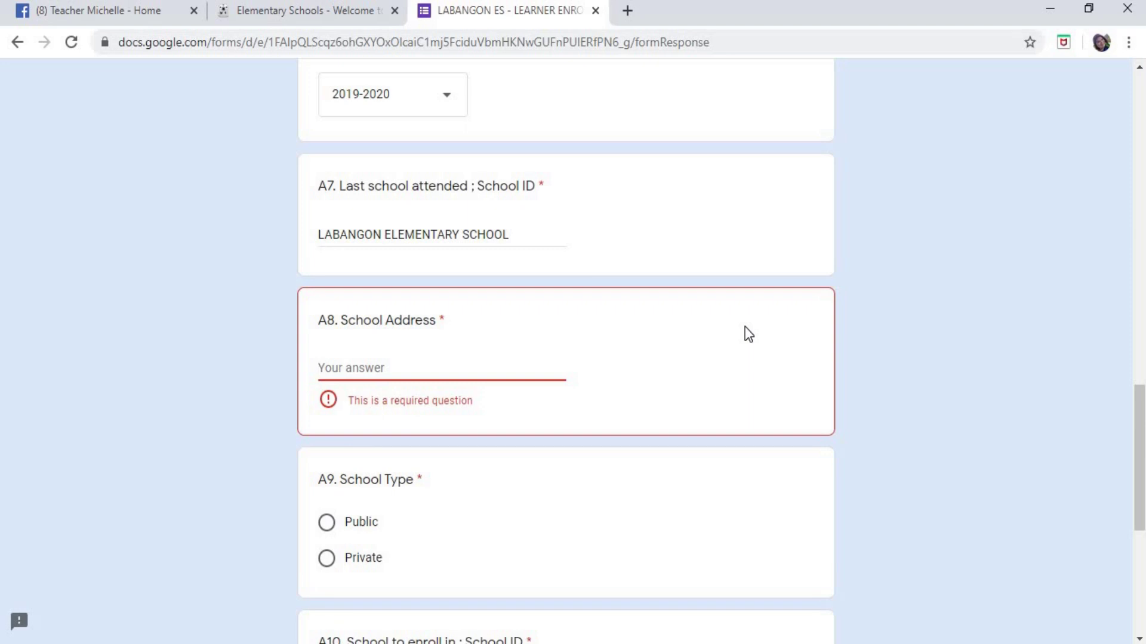
type("KATR")
key("BackSpace")
key("BackSpace")
type("TI")
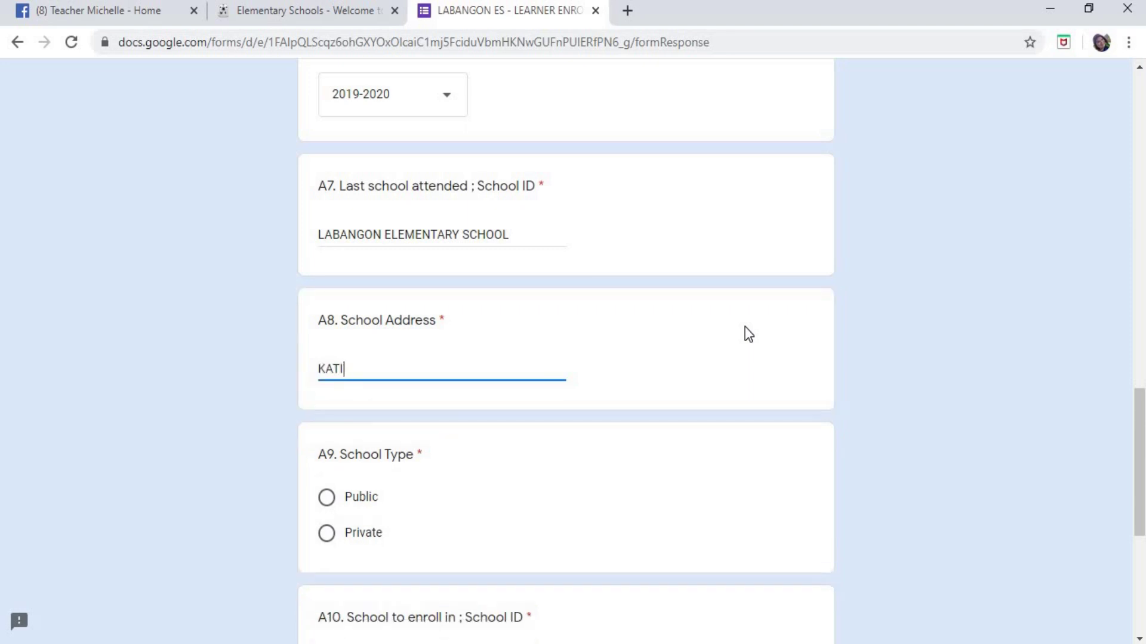
type("PUNAN ST., ")
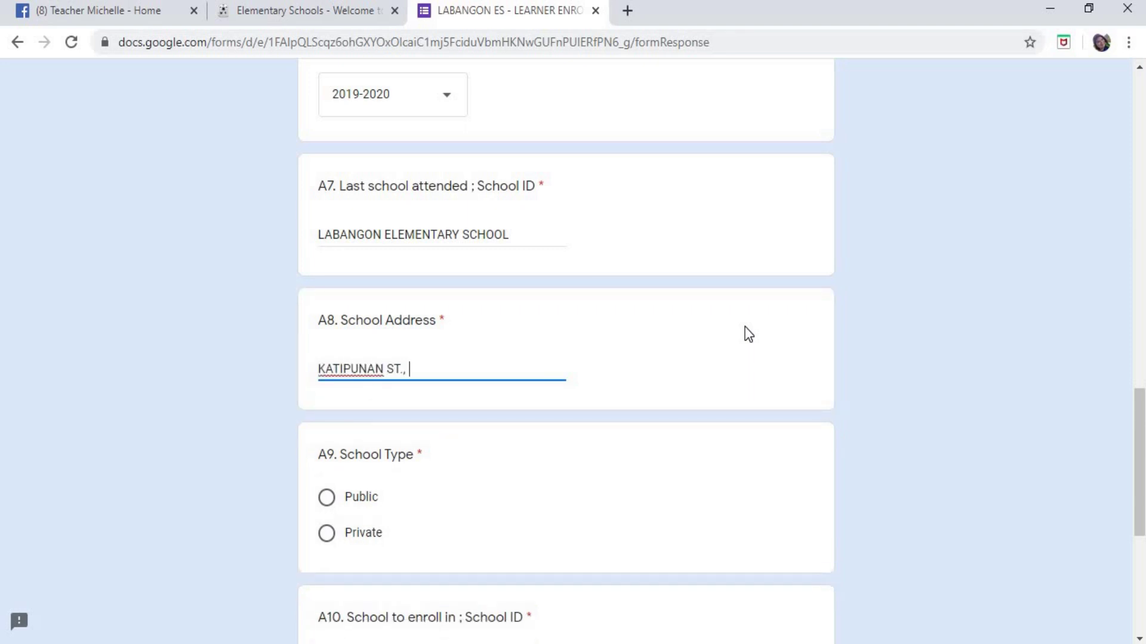
type("LABANGON, CEBU CITY")
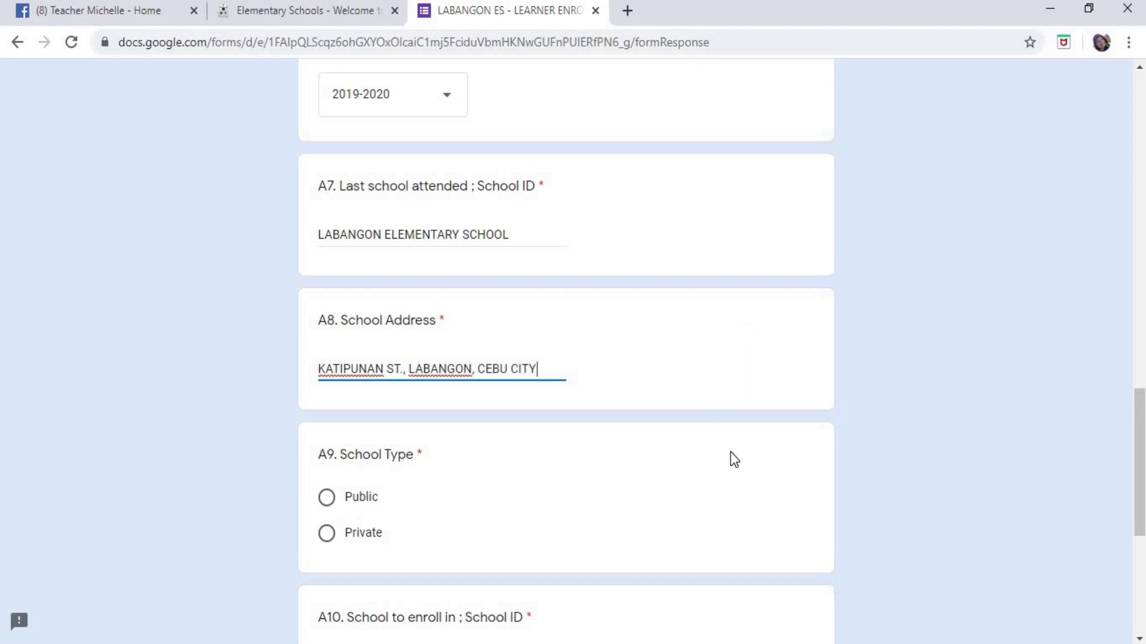
scroll(732, 451, "down", 3)
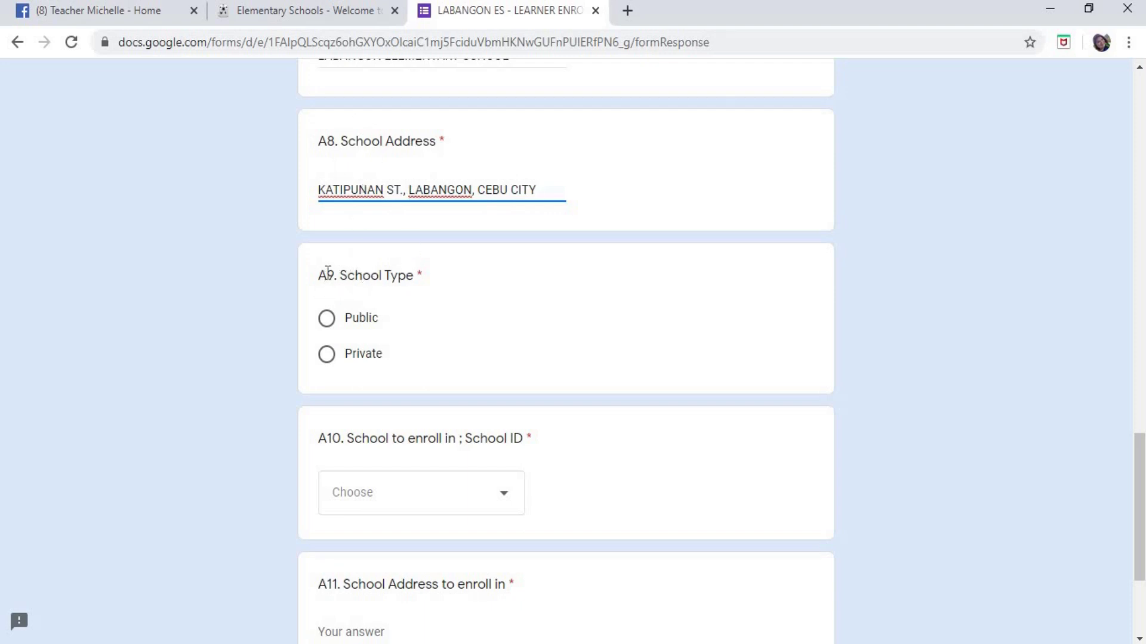
- Select Public for A9 School Type
left_click_drag(319, 275, 412, 266)
left_click(504, 285)
scroll(504, 282, "down", 2)
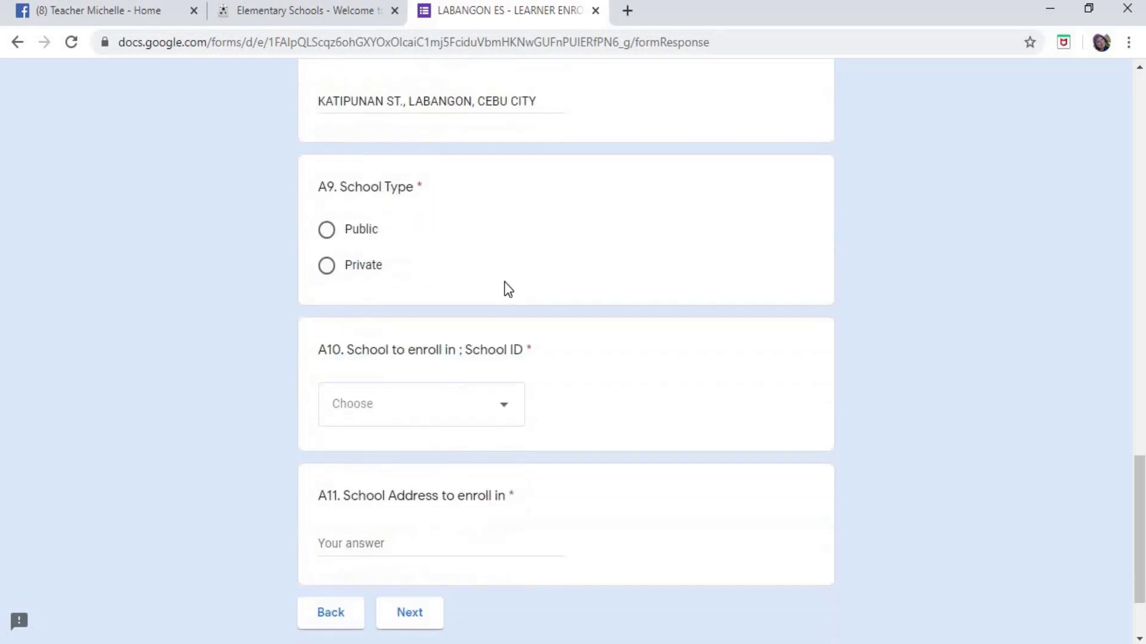
scroll(576, 238, "up", 6)
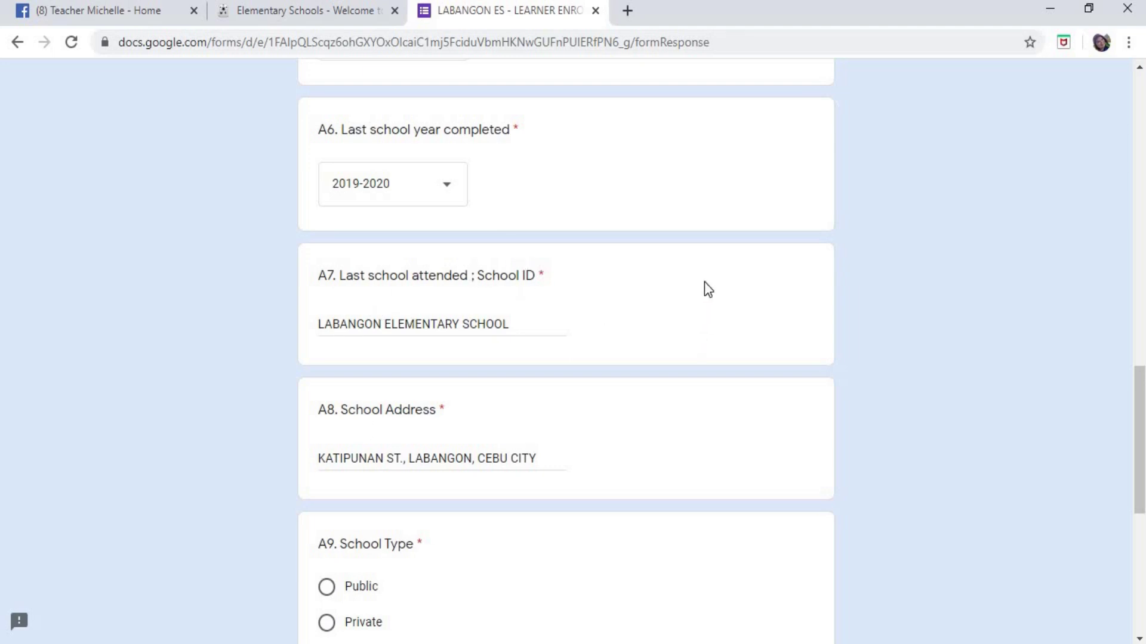
scroll(704, 284, "up", 2)
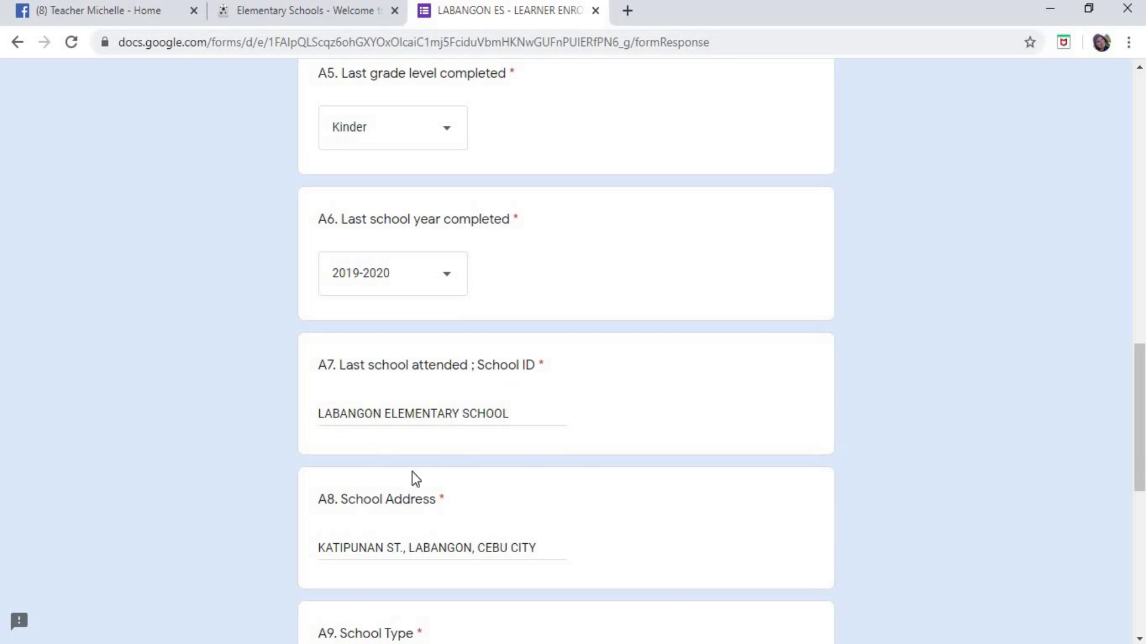
scroll(715, 427, "down", 5)
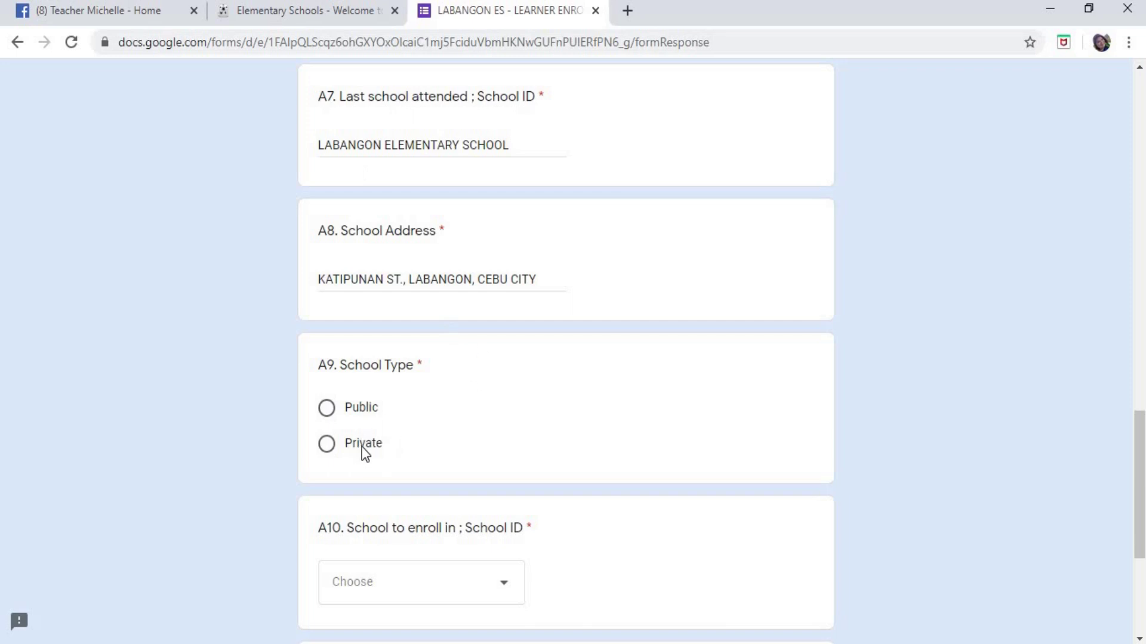
left_click(327, 412)
- Change the A9 School Type answer to Private
scroll(614, 358, "up", 3)
scroll(611, 360, "up", 2)
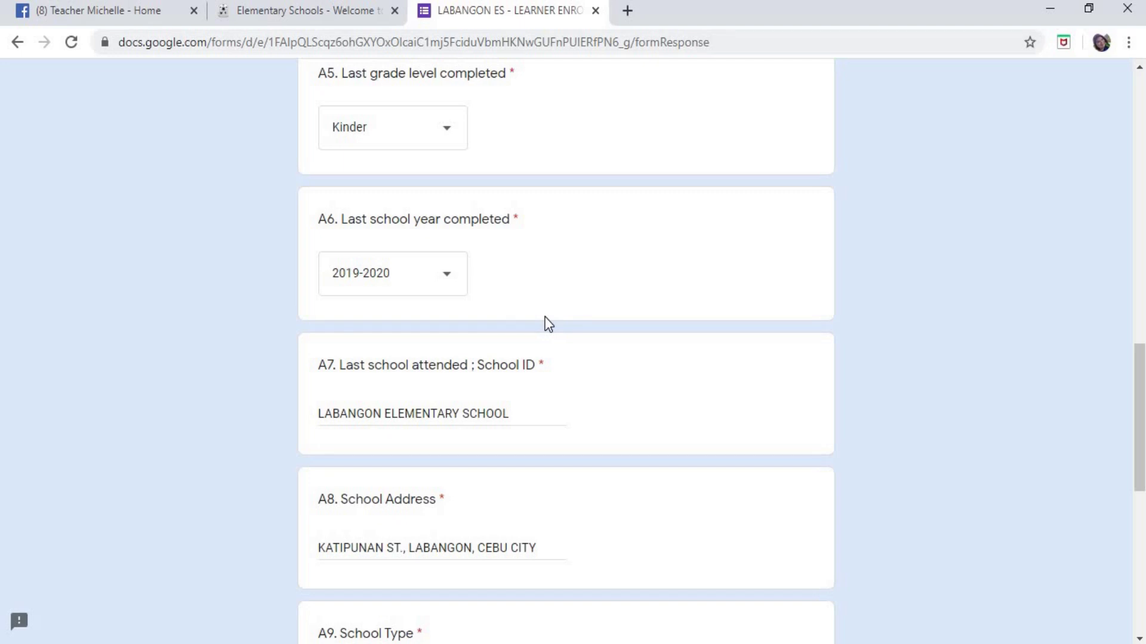
scroll(555, 302, "down", 3)
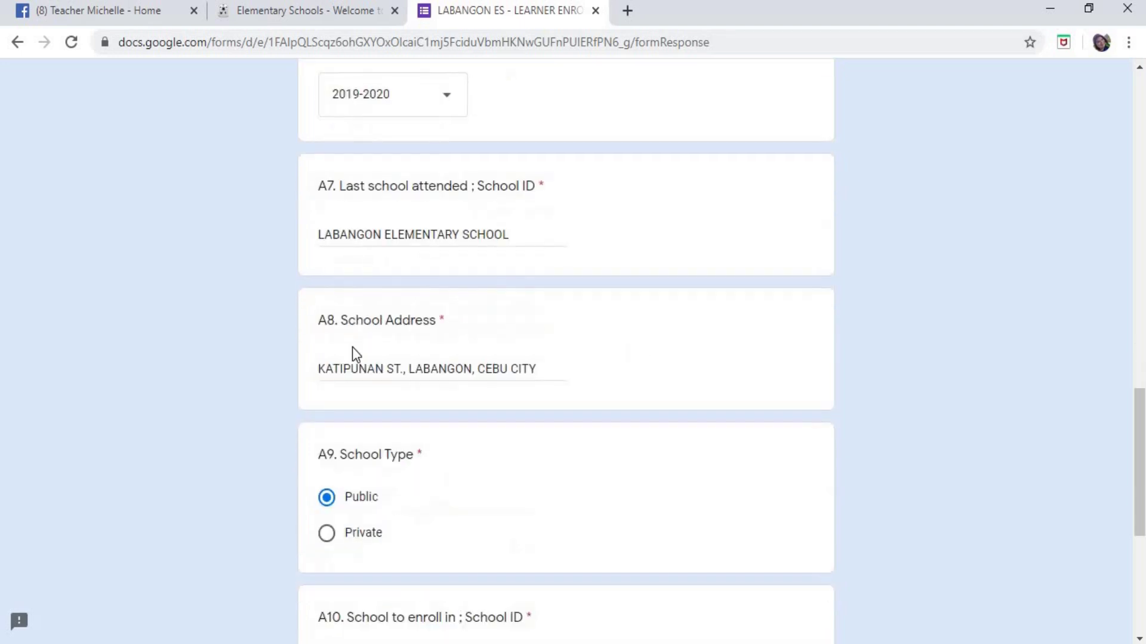
left_click(329, 540)
- Set A9 back to Public and check the DepEd elementary schools list before A10
left_click(329, 500)
scroll(694, 305, "down", 6)
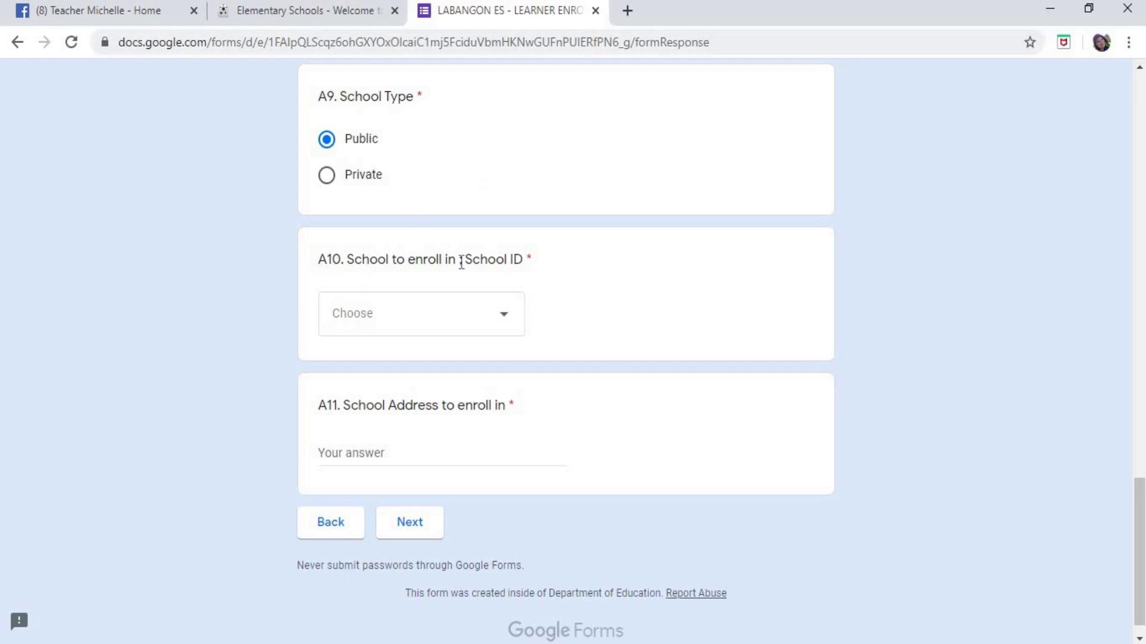
left_click_drag(318, 260, 513, 263)
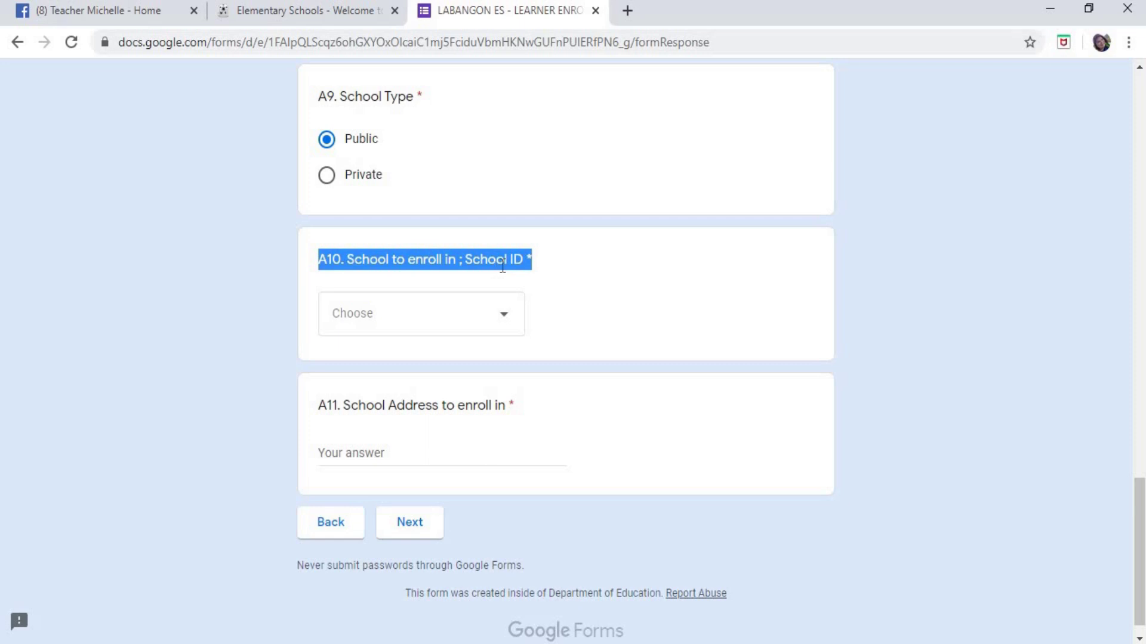
left_click(595, 292)
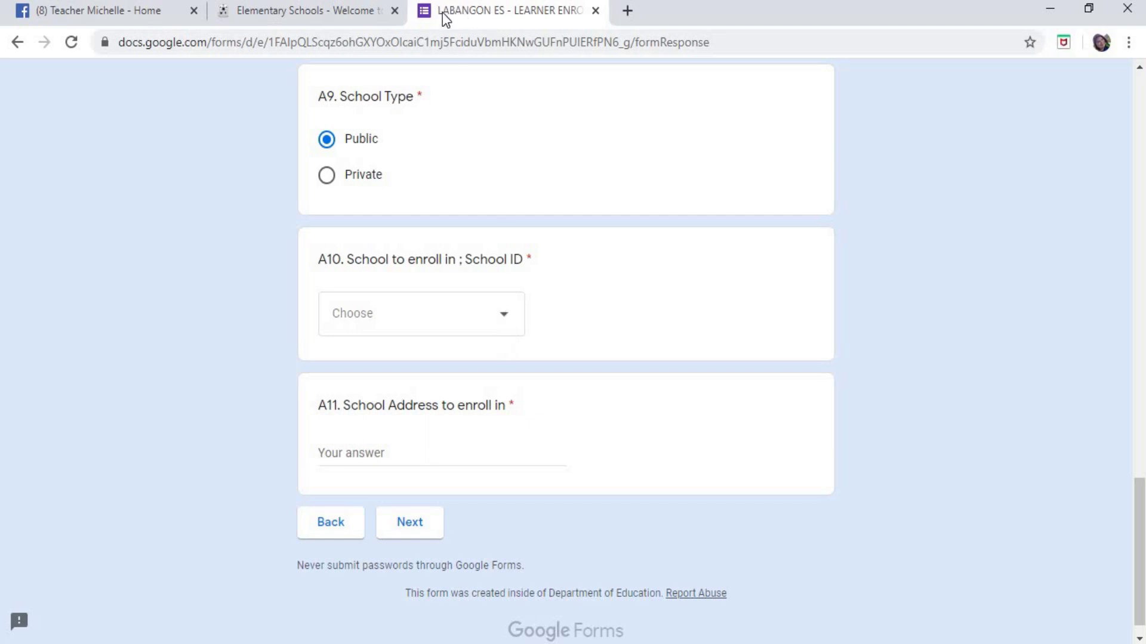
left_click(353, 10)
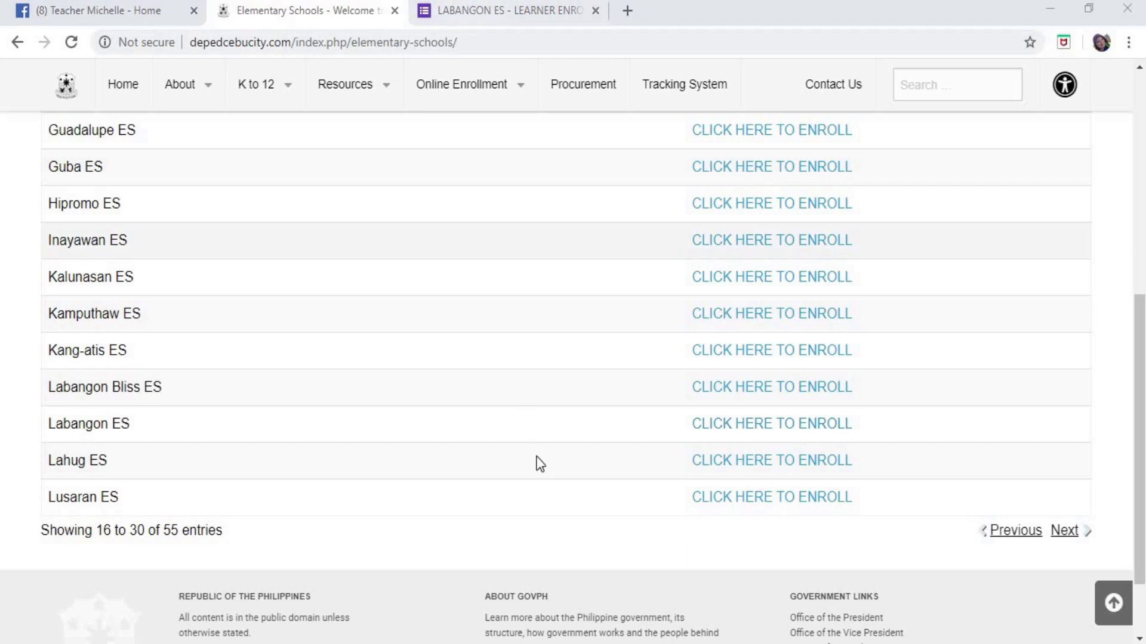
left_click(509, 12)
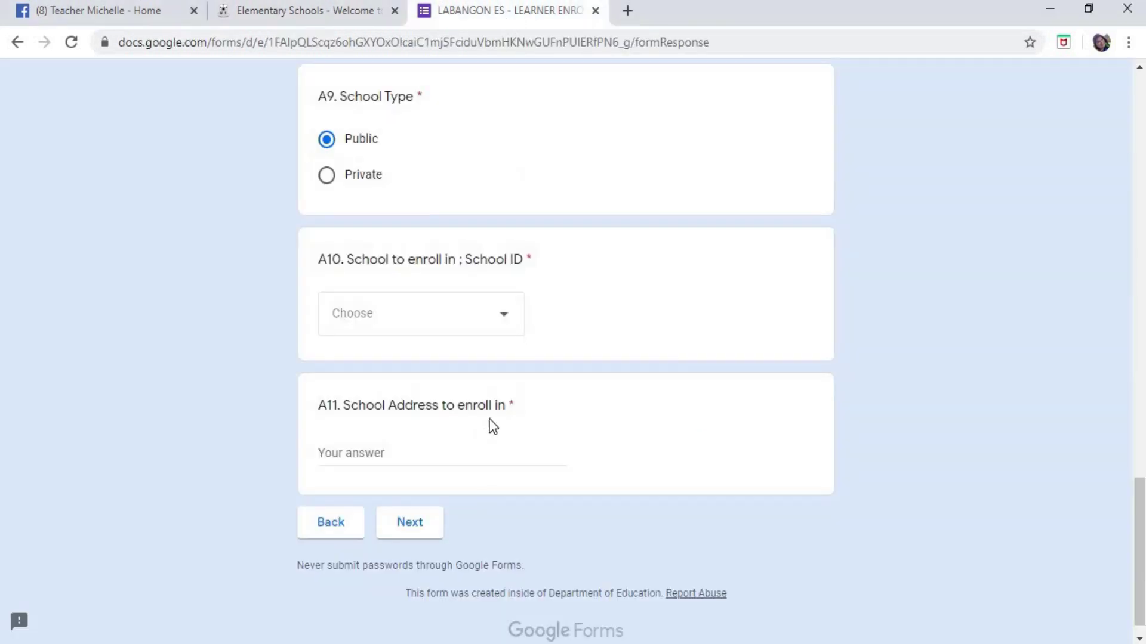
- Choose SD4 - Labangon ES - 119886 from the A10 School to enroll in dropdown
left_click(508, 322)
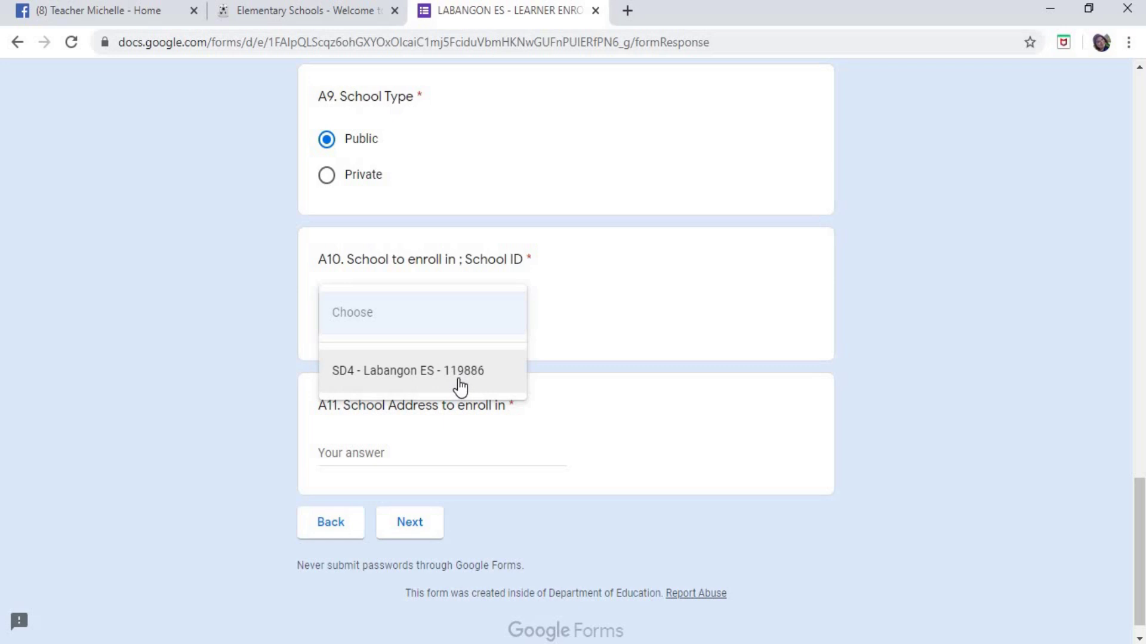
left_click(395, 379)
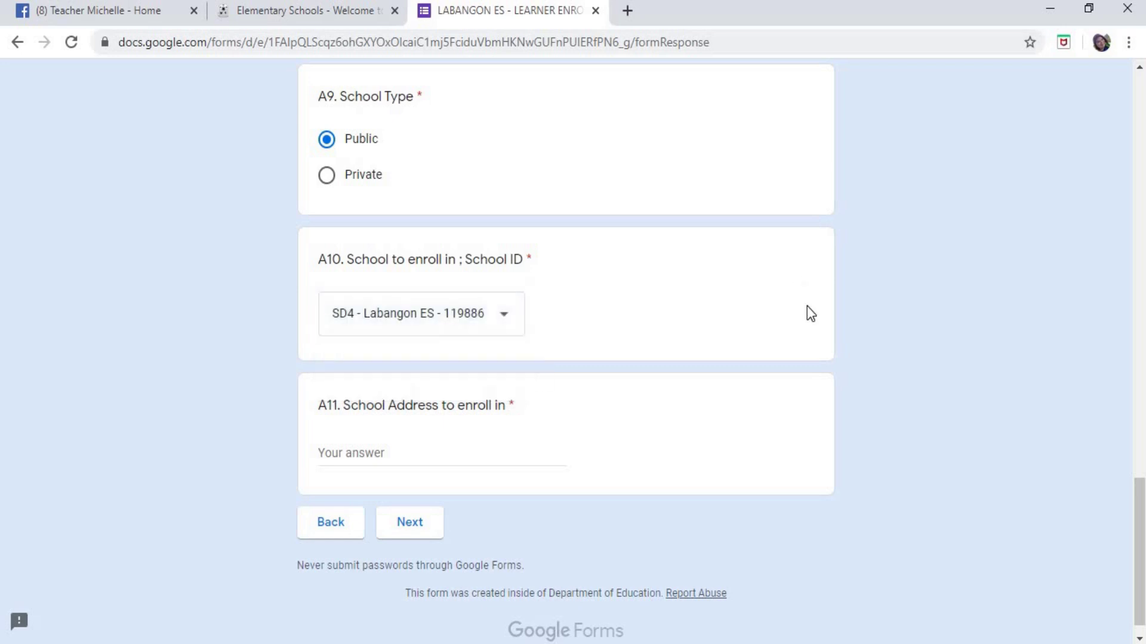
scroll(806, 307, "down", 1)
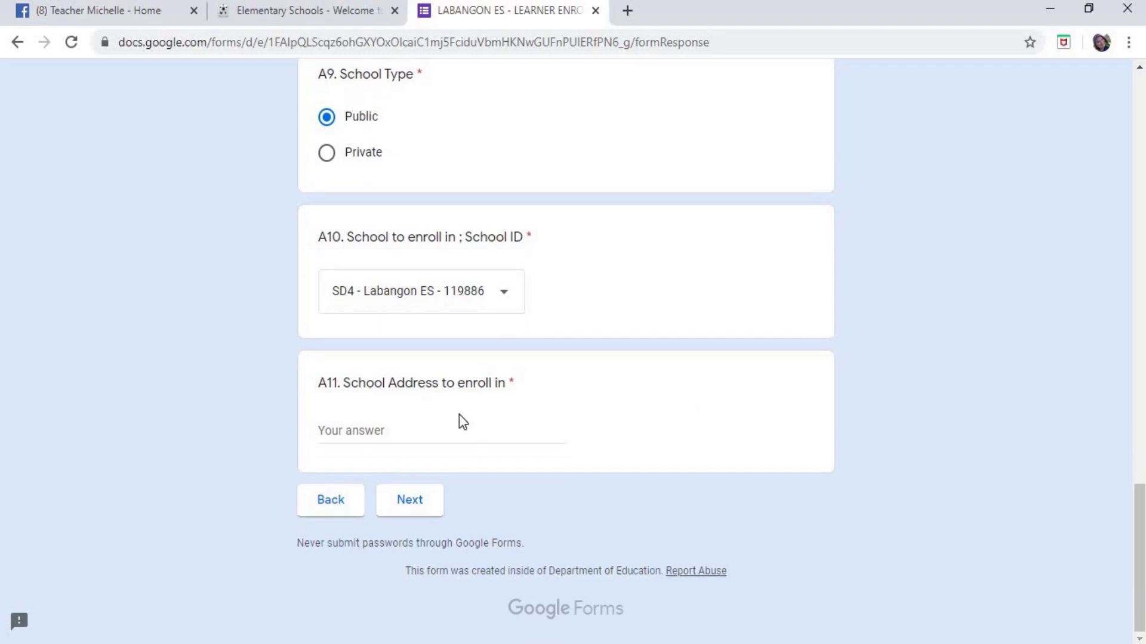
left_click_drag(319, 382, 682, 404)
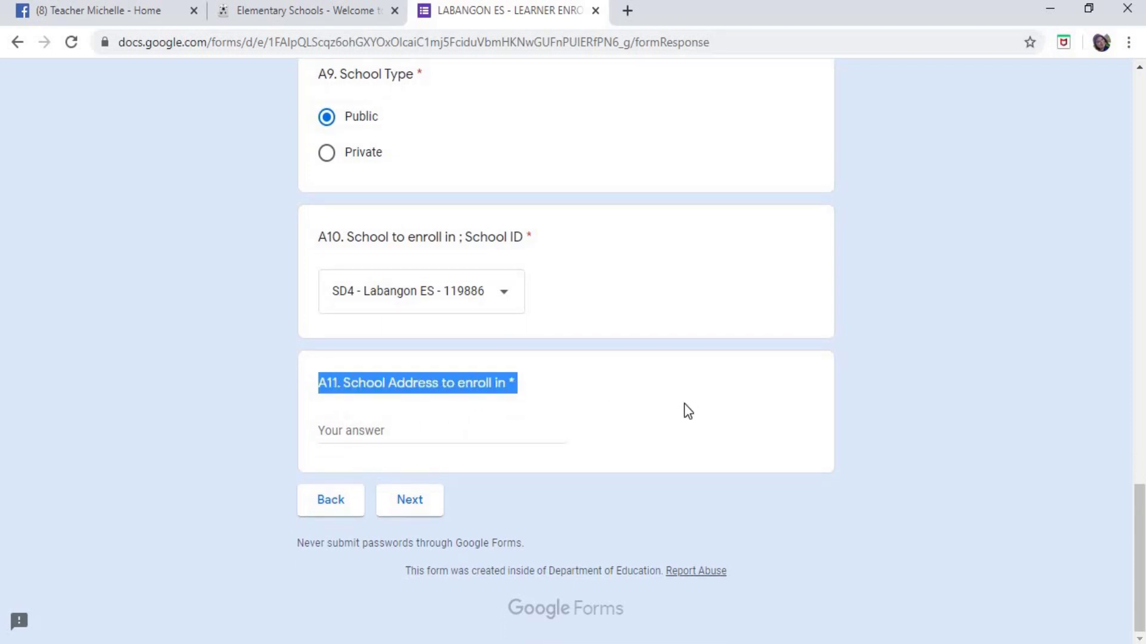
- Type KATIPUNAN ST., LABANGON, CEBU CITY in A11, then replace it with N/A
left_click(410, 432)
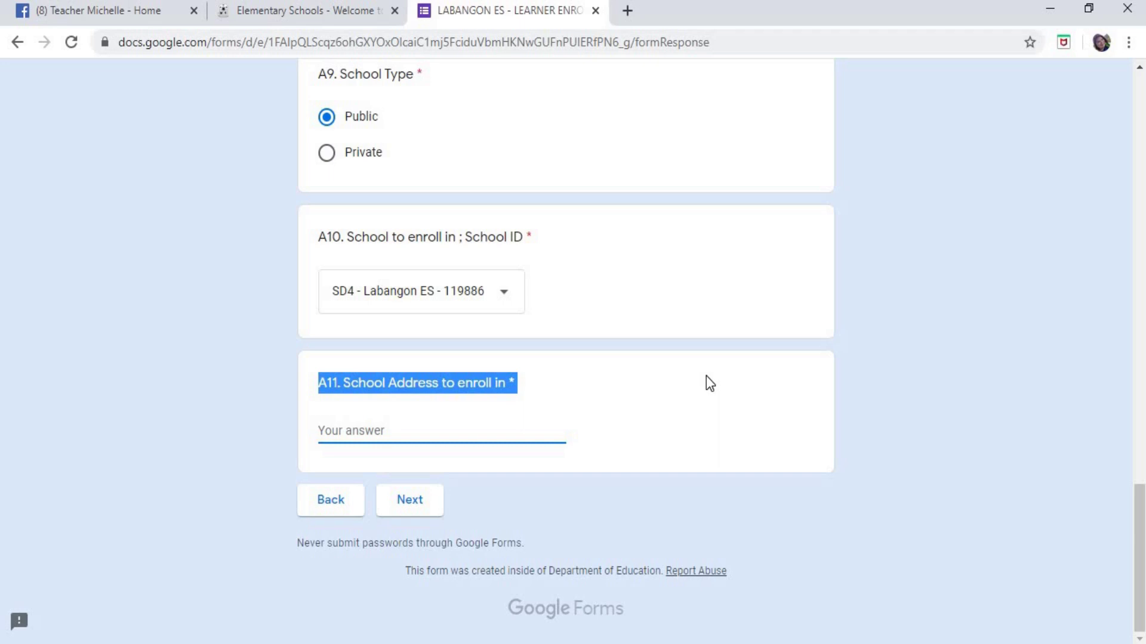
left_click(388, 429)
type("KATIPU")
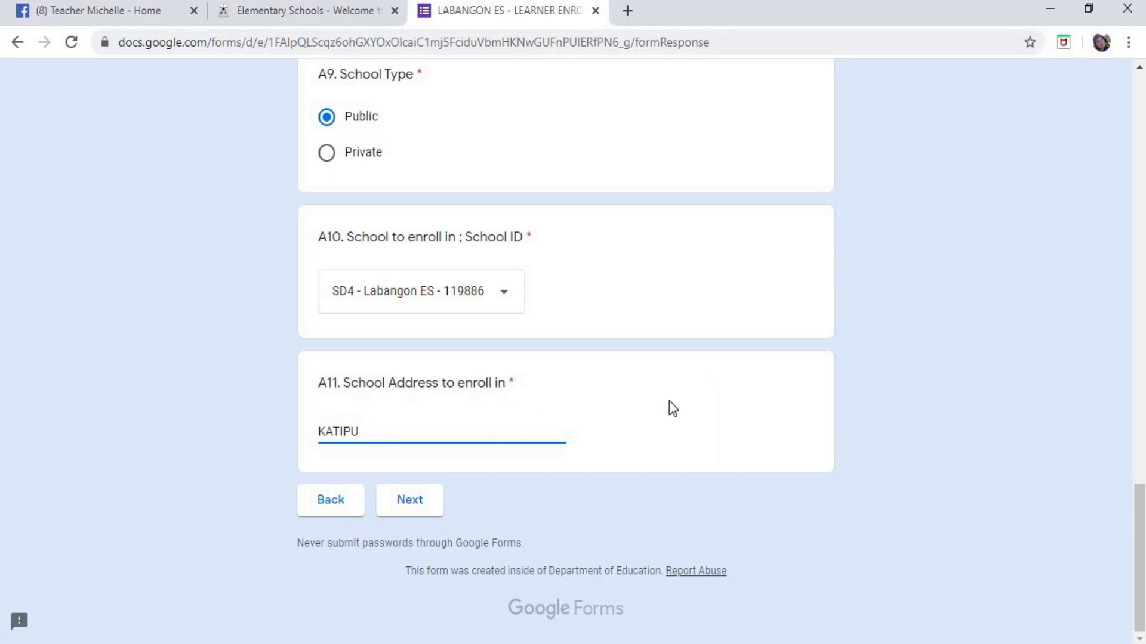
type("NAN ST., LABANGON, CEBU CITY")
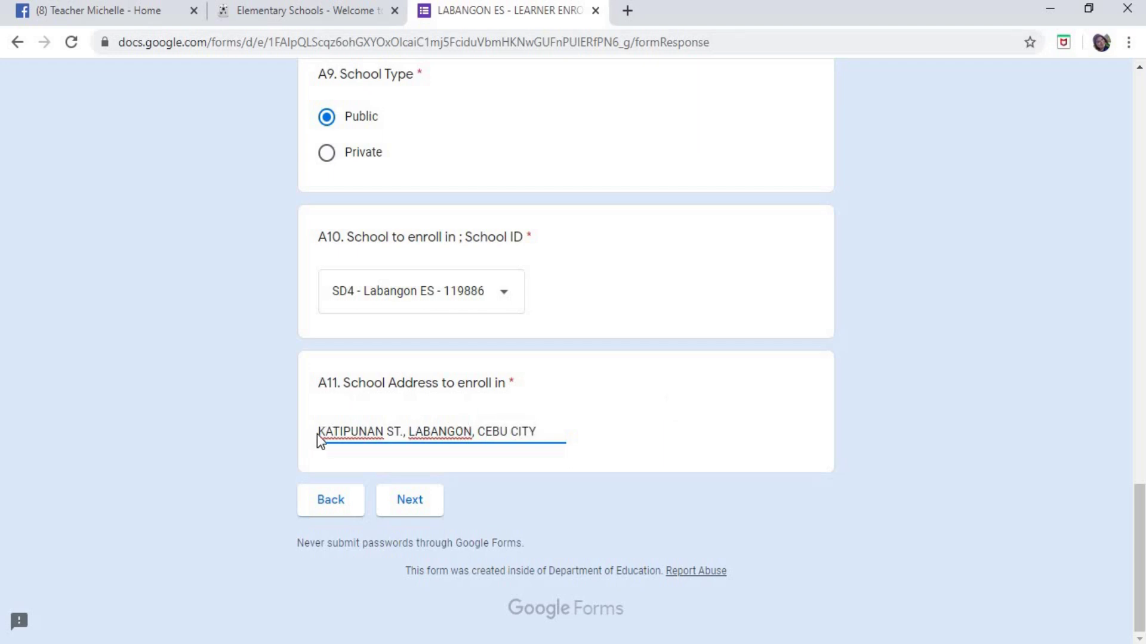
key("ctrl+a")
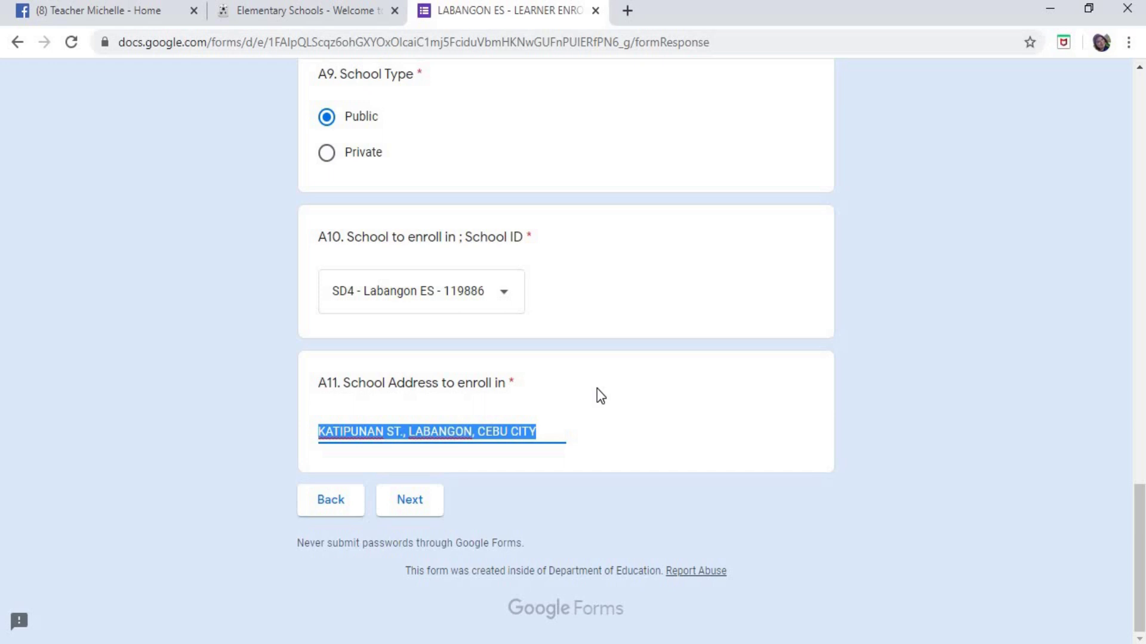
type("N/A")
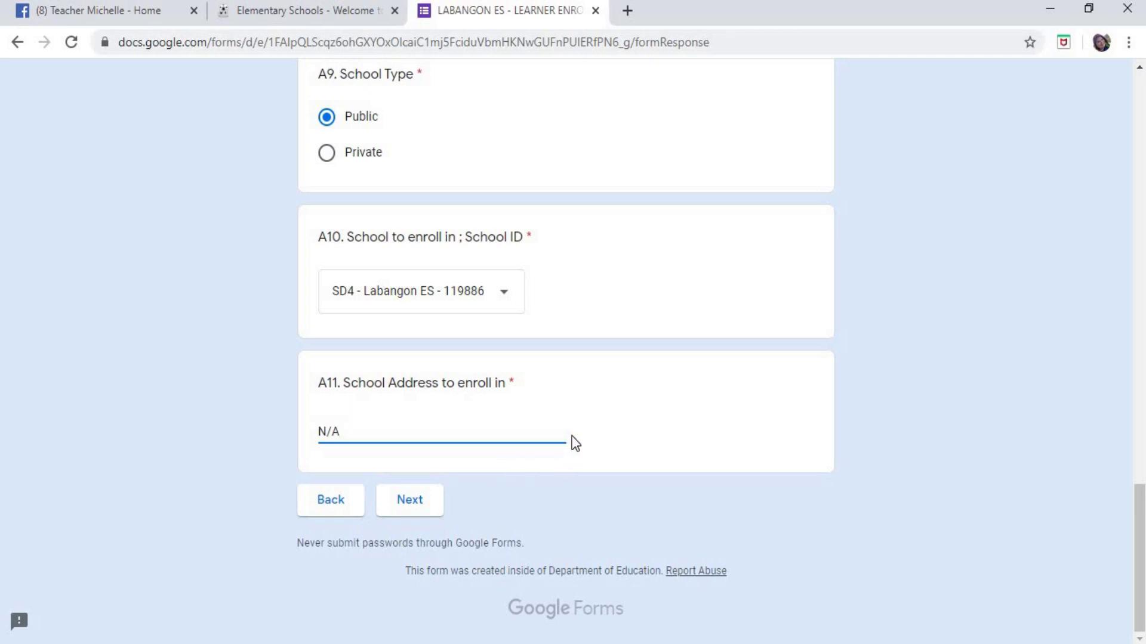
- Replace N/A in A11 School Address to enroll in with the school address pasted from A8
scroll(571, 442, "up", 2)
scroll(574, 442, "up", 1)
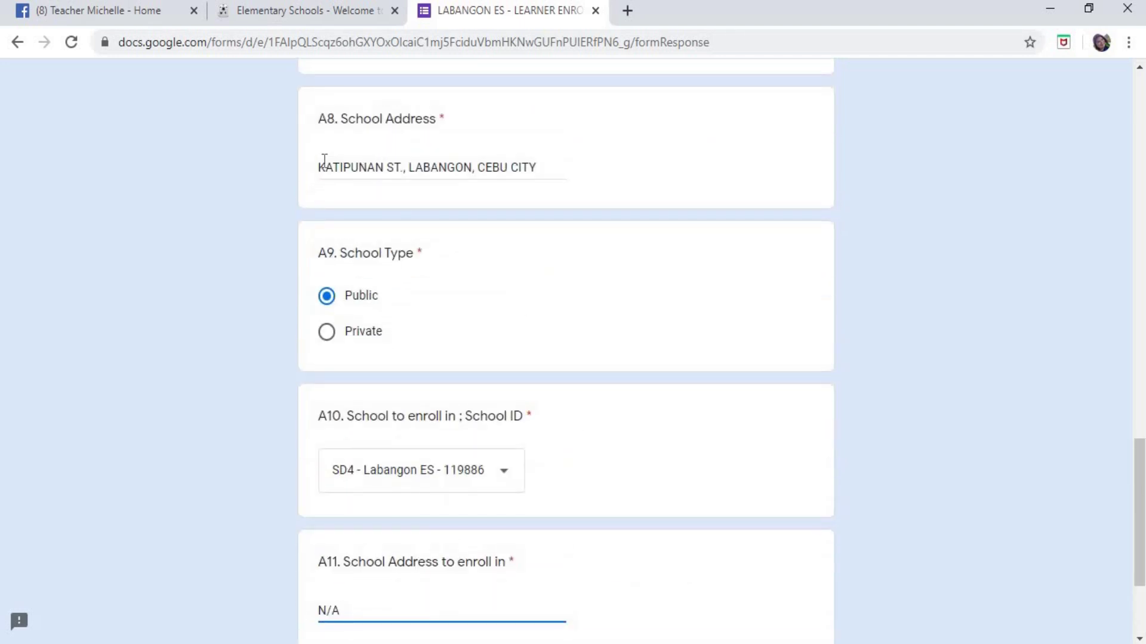
left_click_drag(319, 173, 639, 203)
key("ctrl+c")
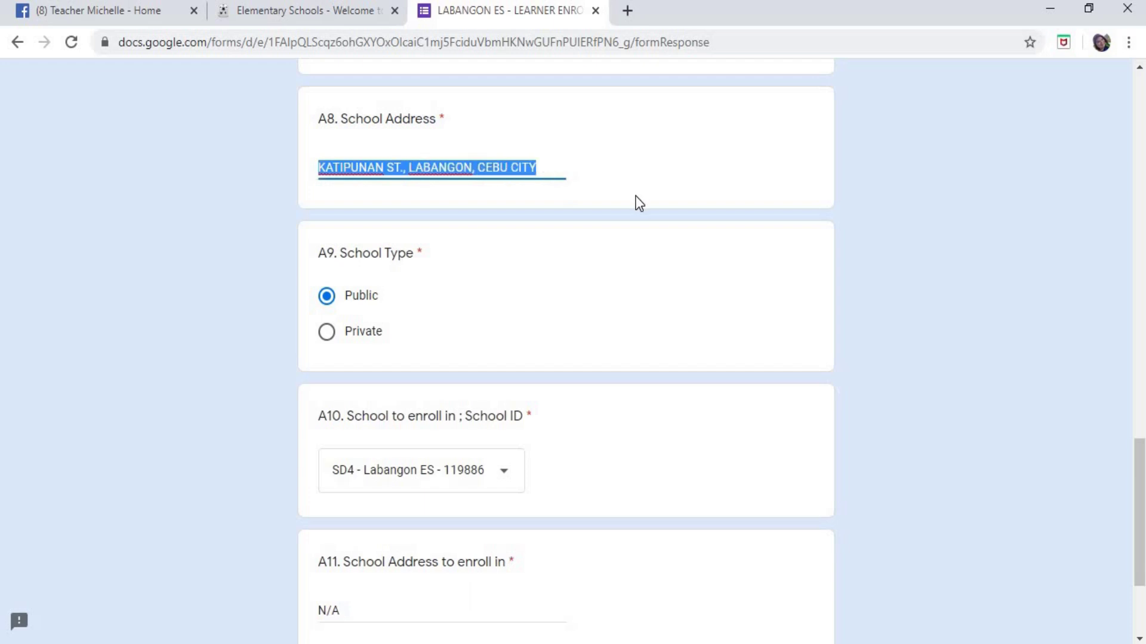
scroll(614, 338, "down", 2)
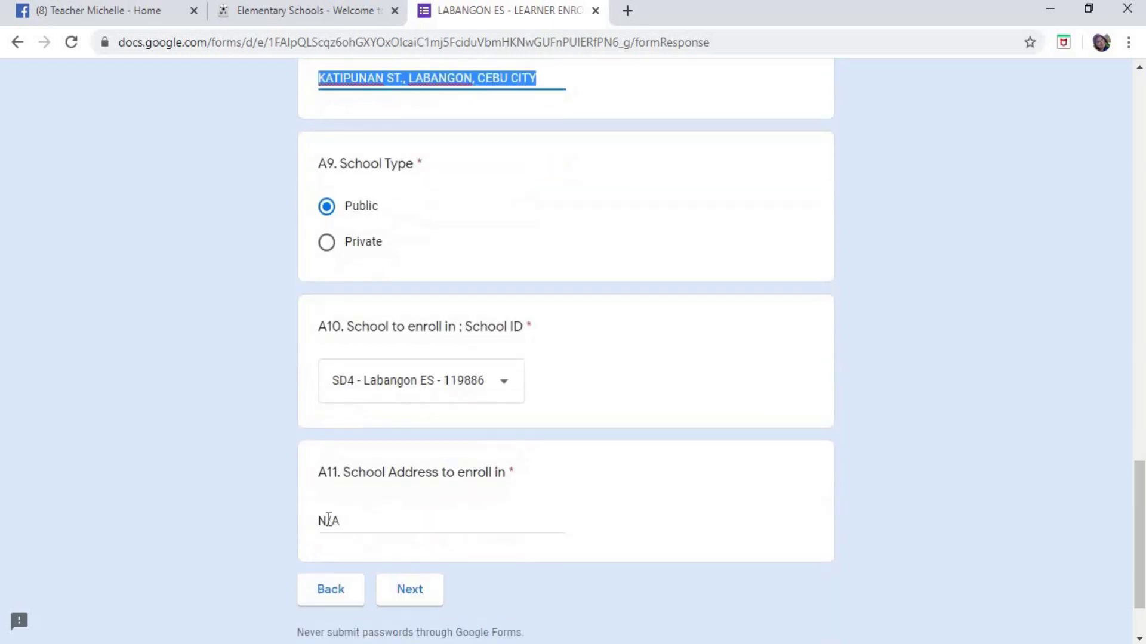
left_click_drag(319, 518, 499, 519)
key("ctrl+v")
left_click(666, 469)
scroll(666, 468, "up", 15)
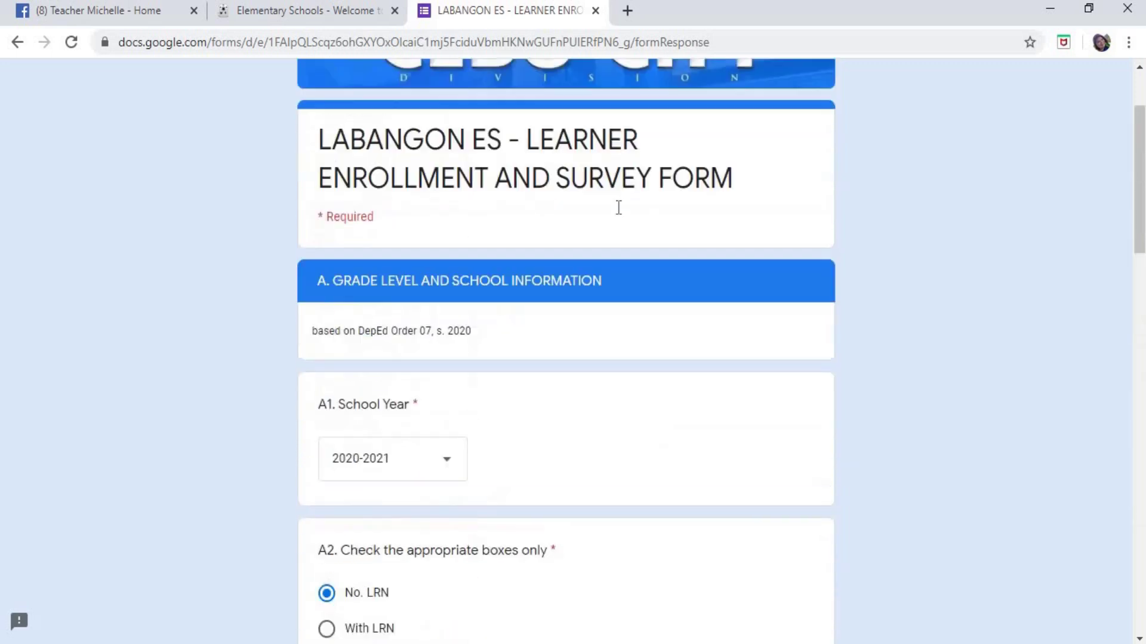
scroll(610, 212, "down", 19)
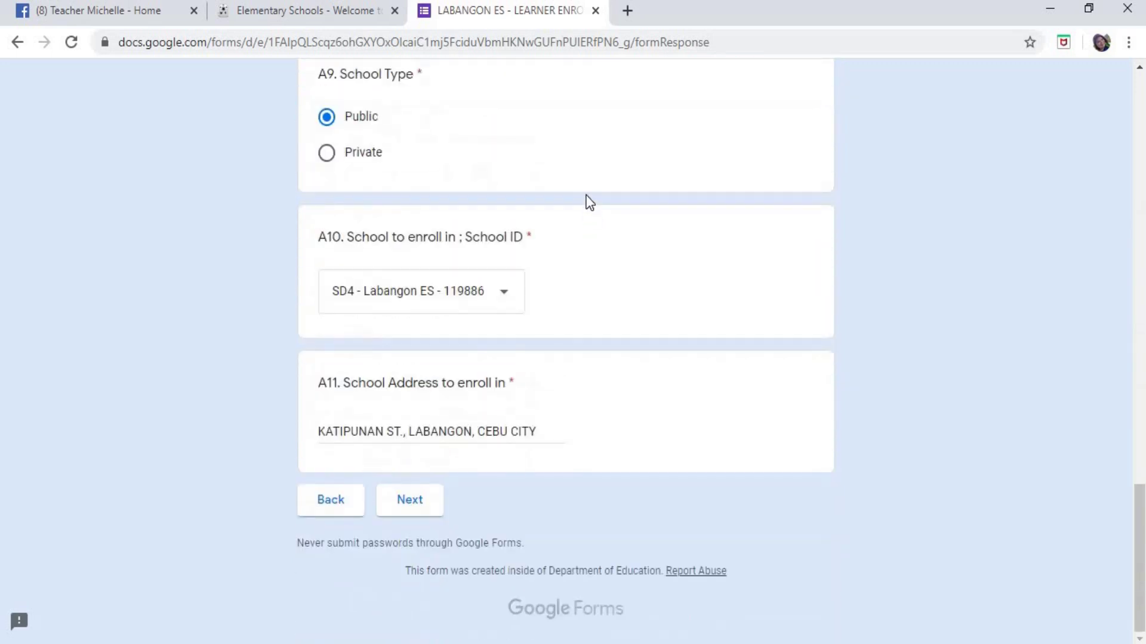
scroll(586, 209, "up", 9)
scroll(589, 203, "up", 7)
scroll(676, 231, "up", 7)
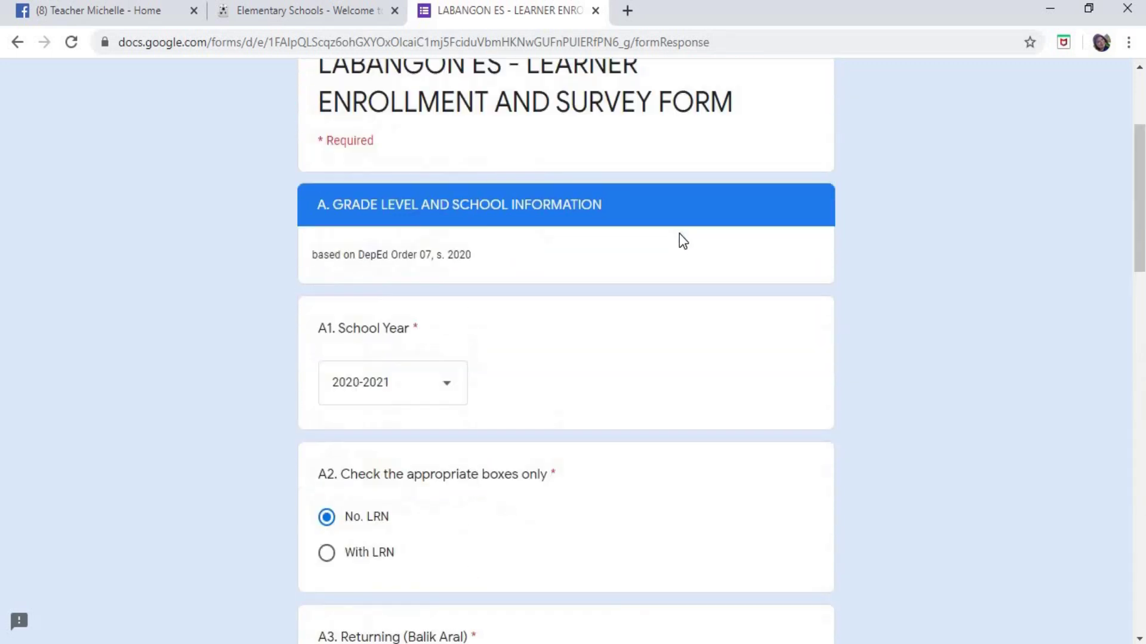
scroll(679, 231, "down", 8)
scroll(685, 235, "down", 15)
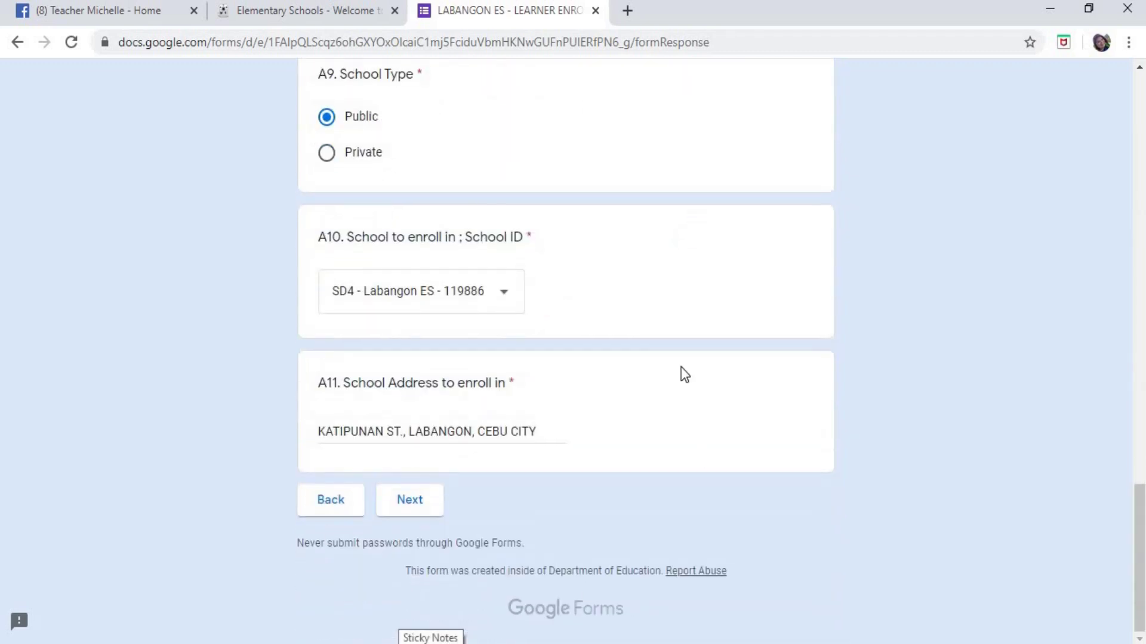
- Continue the form to the B. Student Information section
left_click(415, 512)
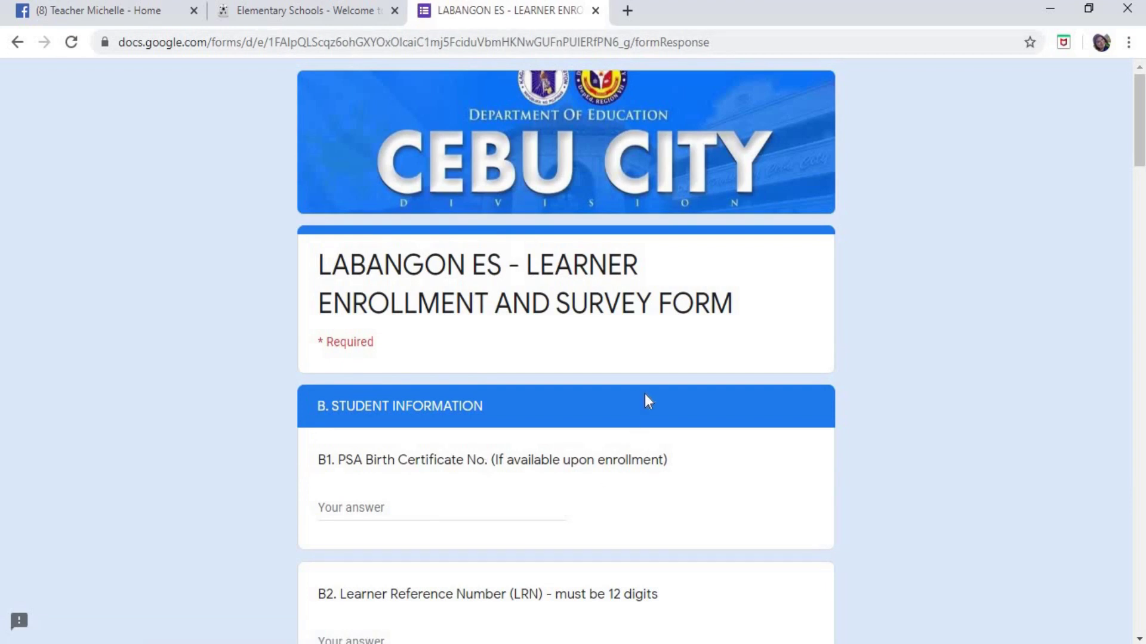
scroll(644, 393, "down", 5)
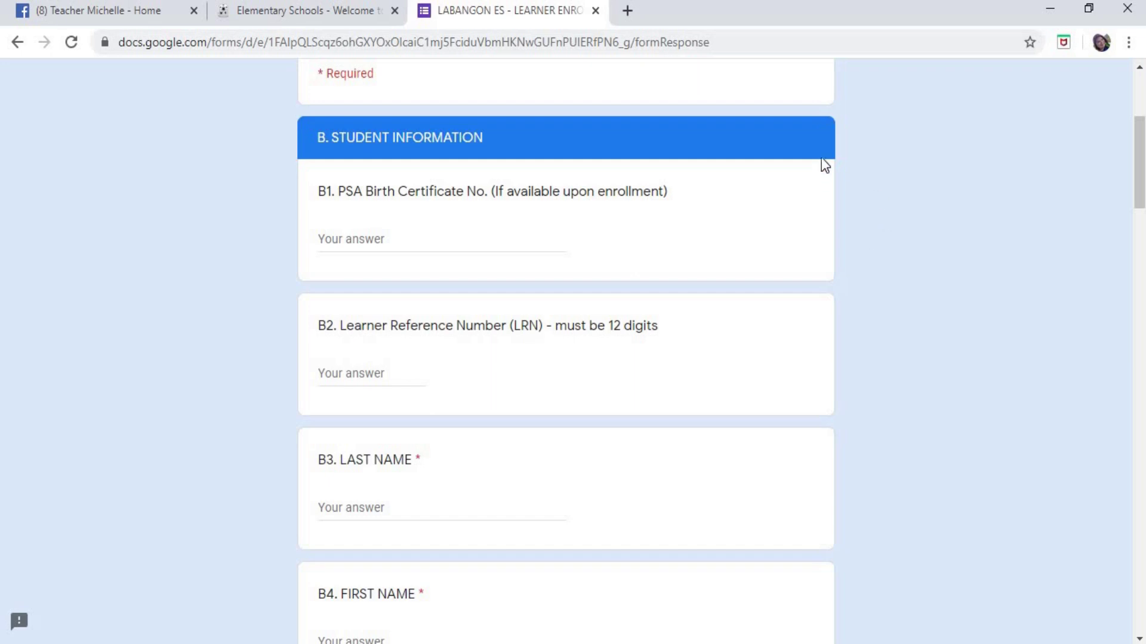
left_click_drag(320, 186, 576, 216)
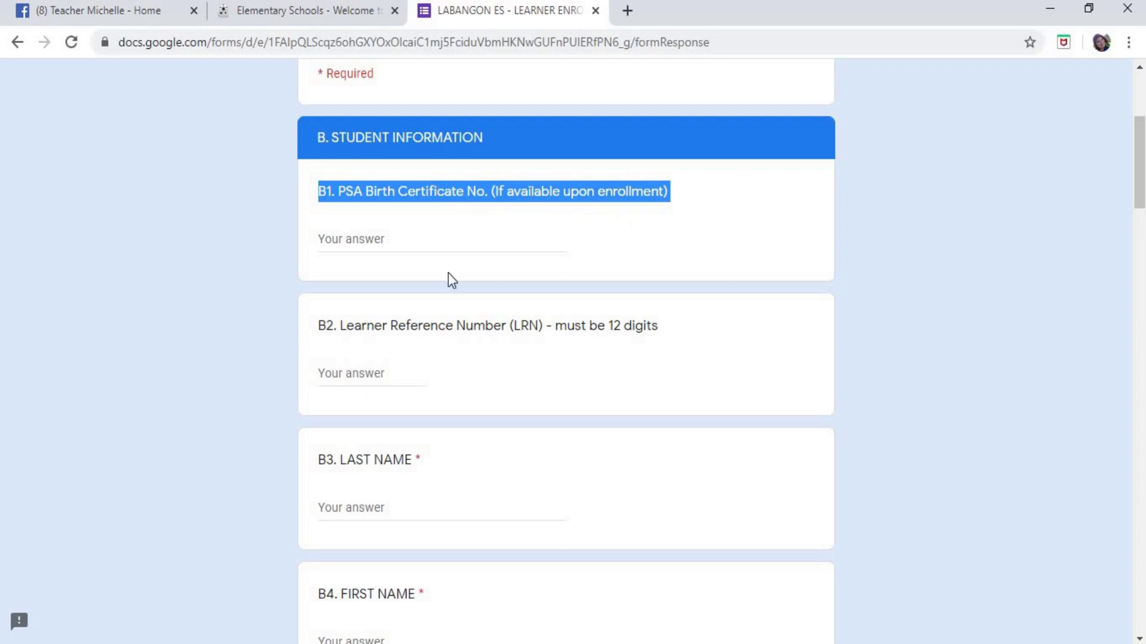
- Enter N/A in B1 PSA Birth Certificate No., clear it, and open a new Chrome tab
left_click(409, 242)
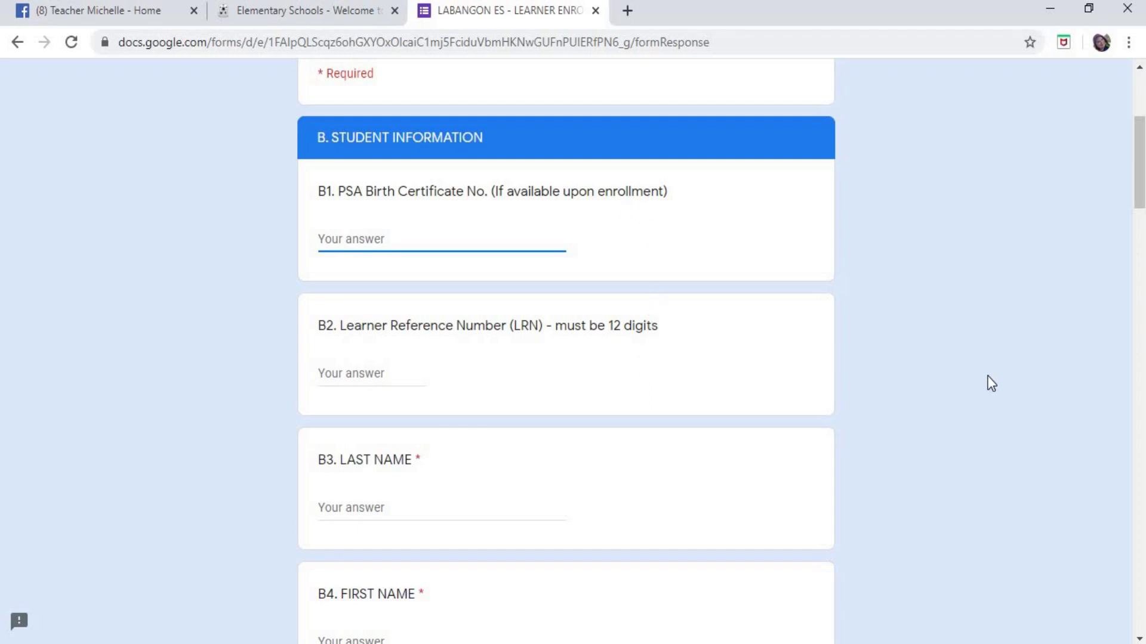
type("N/a")
key("Caps_Lock")
key("BackSpace")
key("BackSpace")
key("Caps_Lock")
type("A")
triple_click(403, 247)
key("BackSpace")
left_click_drag(339, 191, 486, 186)
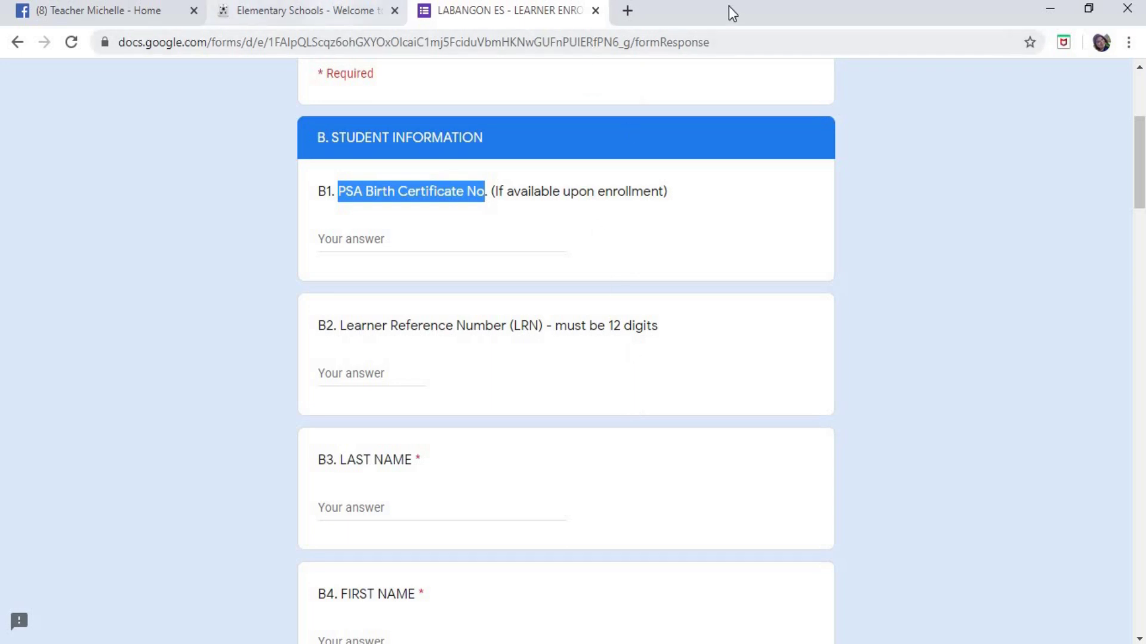
left_click(627, 10)
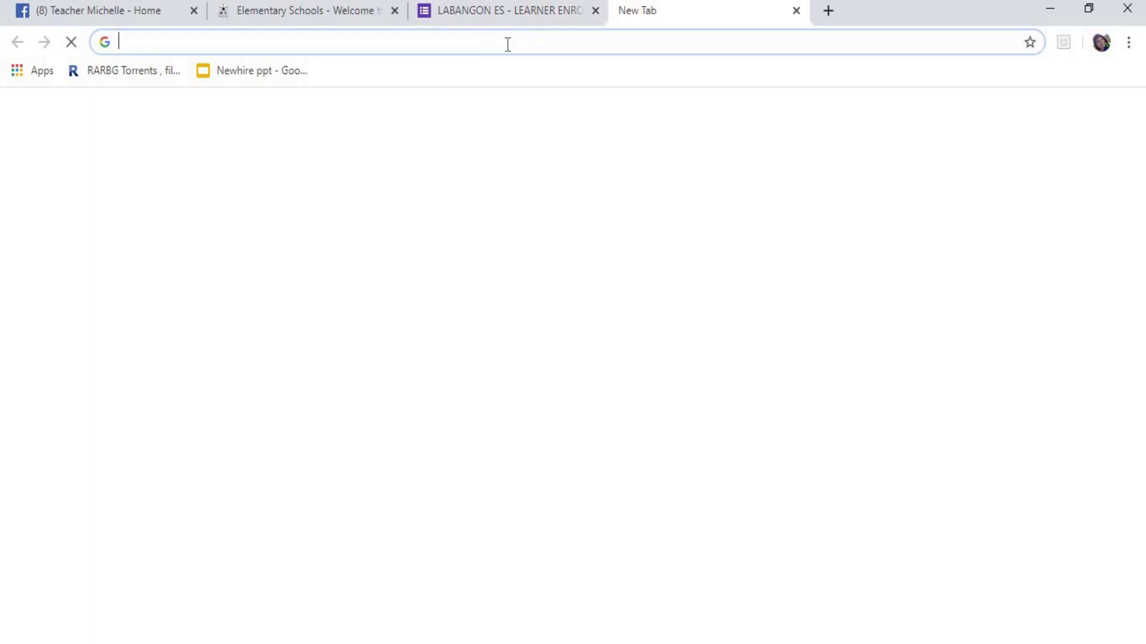
left_click(506, 43)
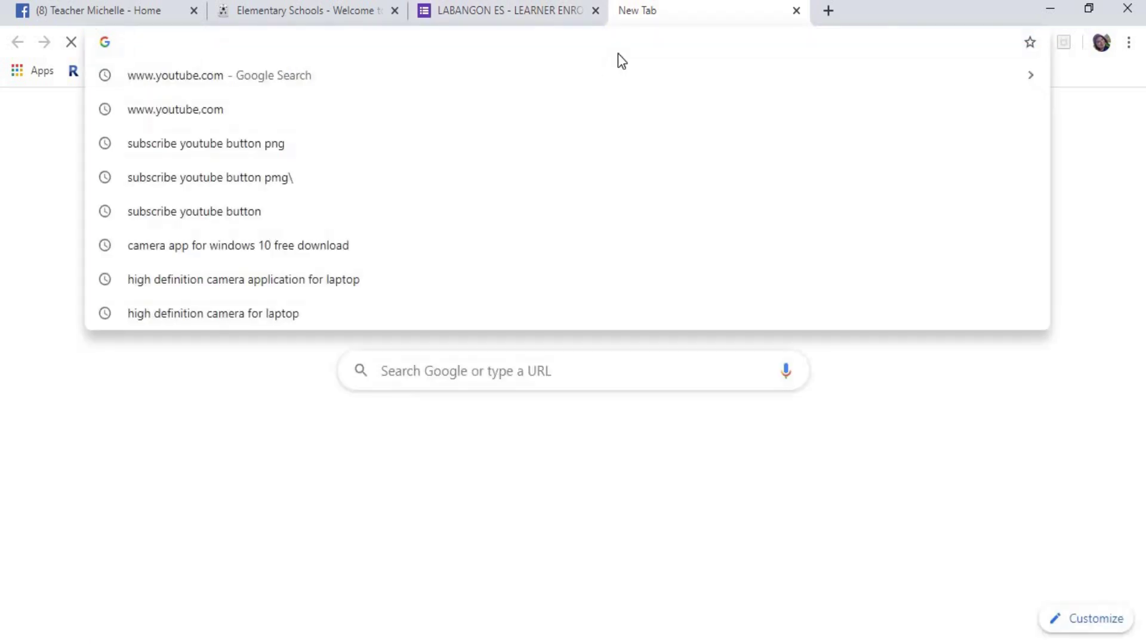
type("WWW")
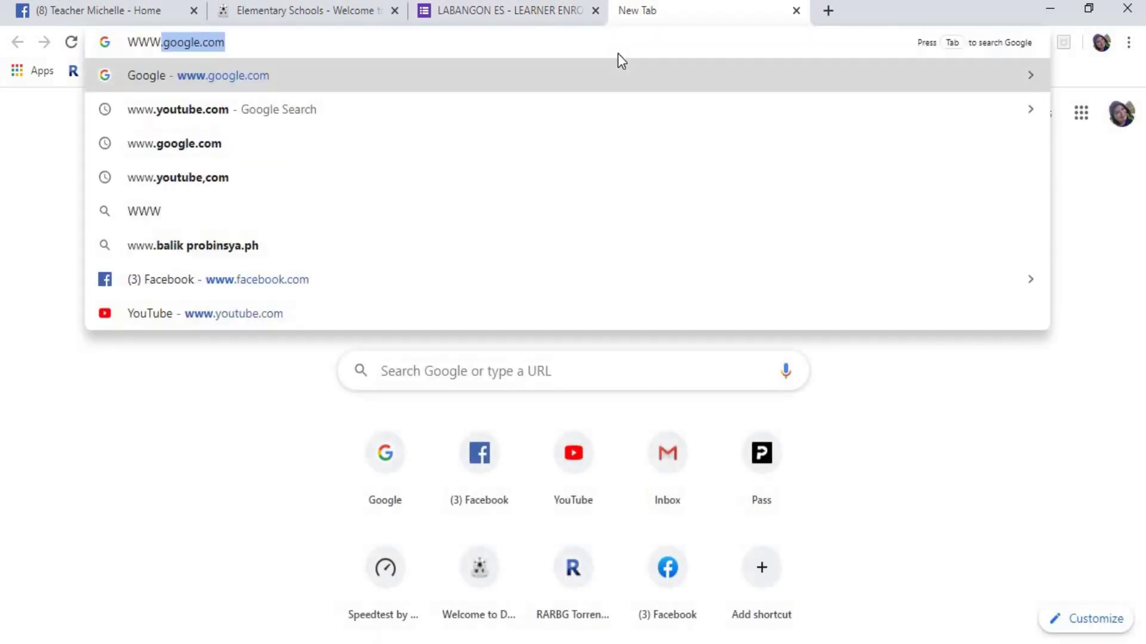
type(".GOOGLE.COM")
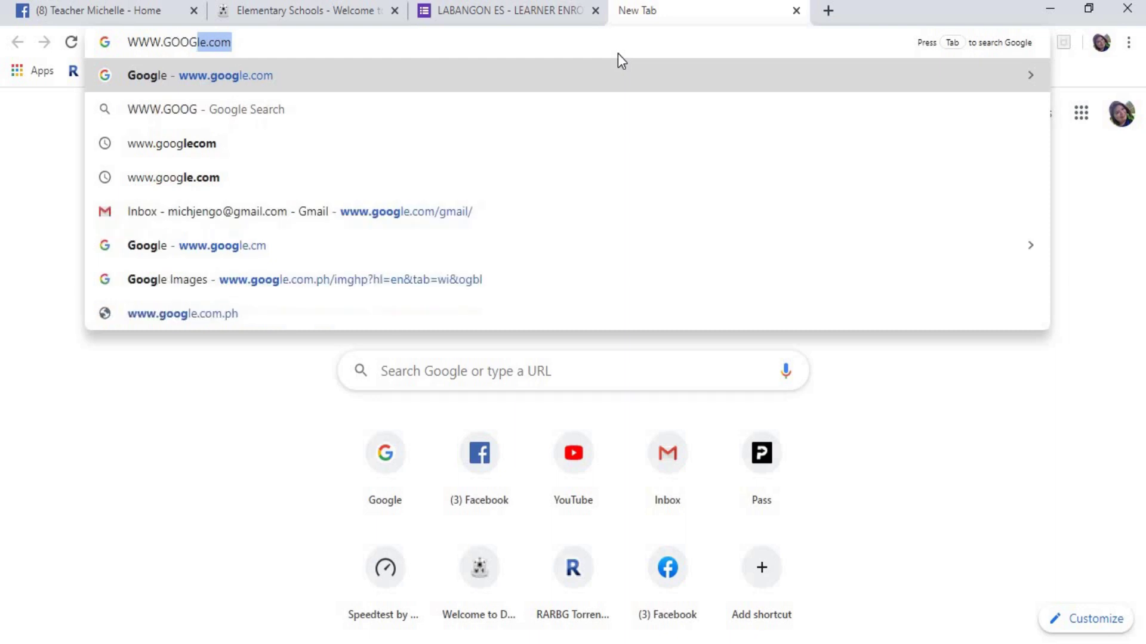
key("Return")
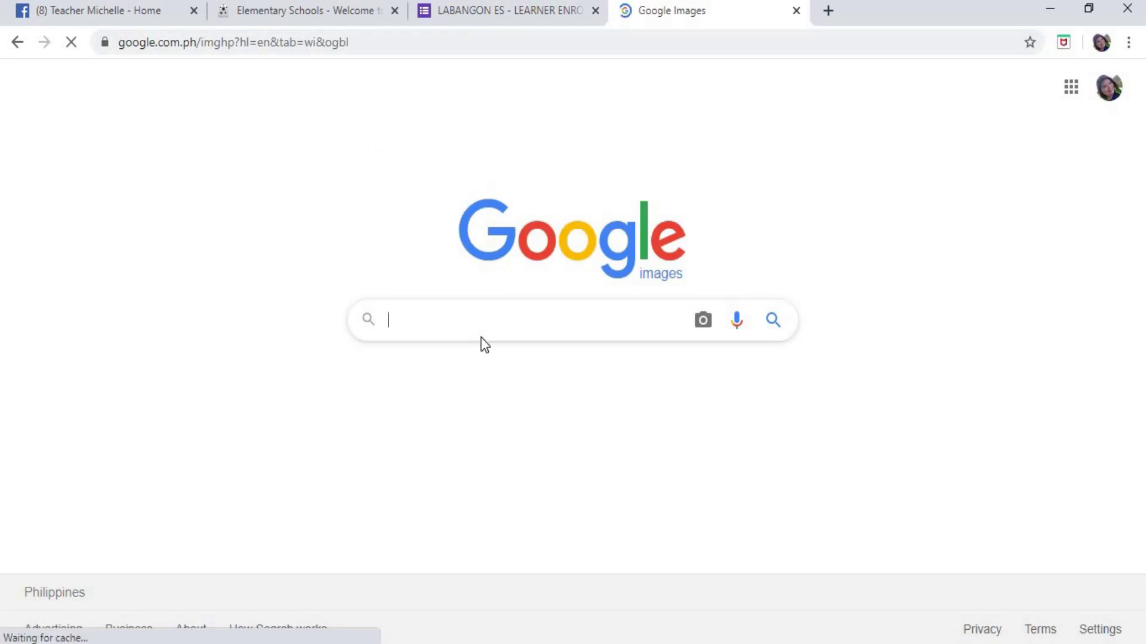
left_click(481, 338)
type("NSO")
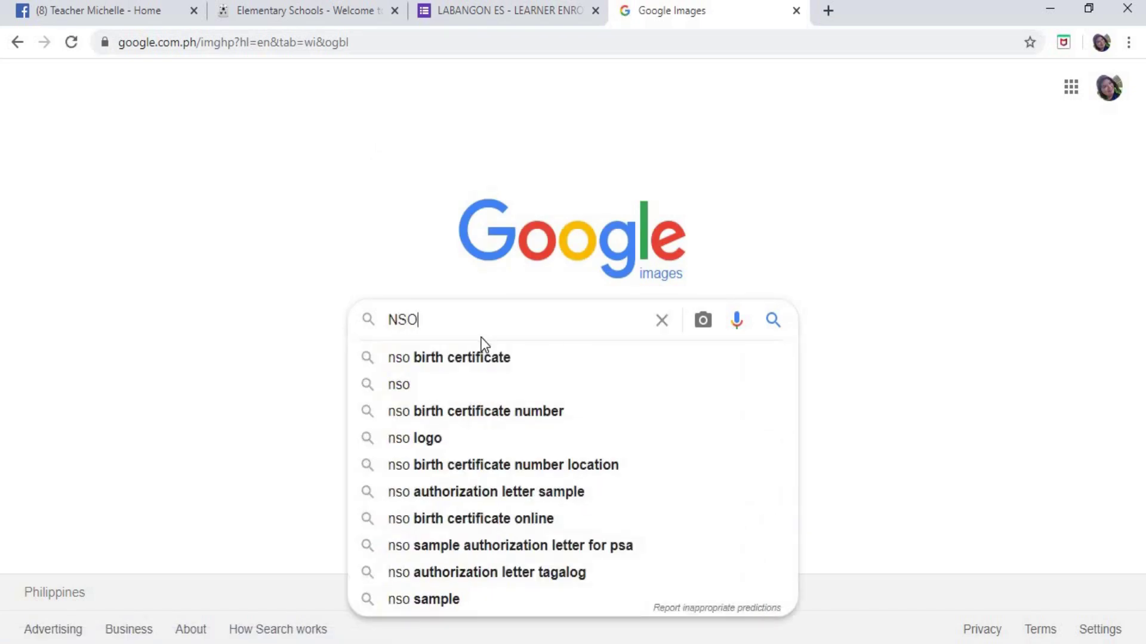
key("Down")
key("Return")
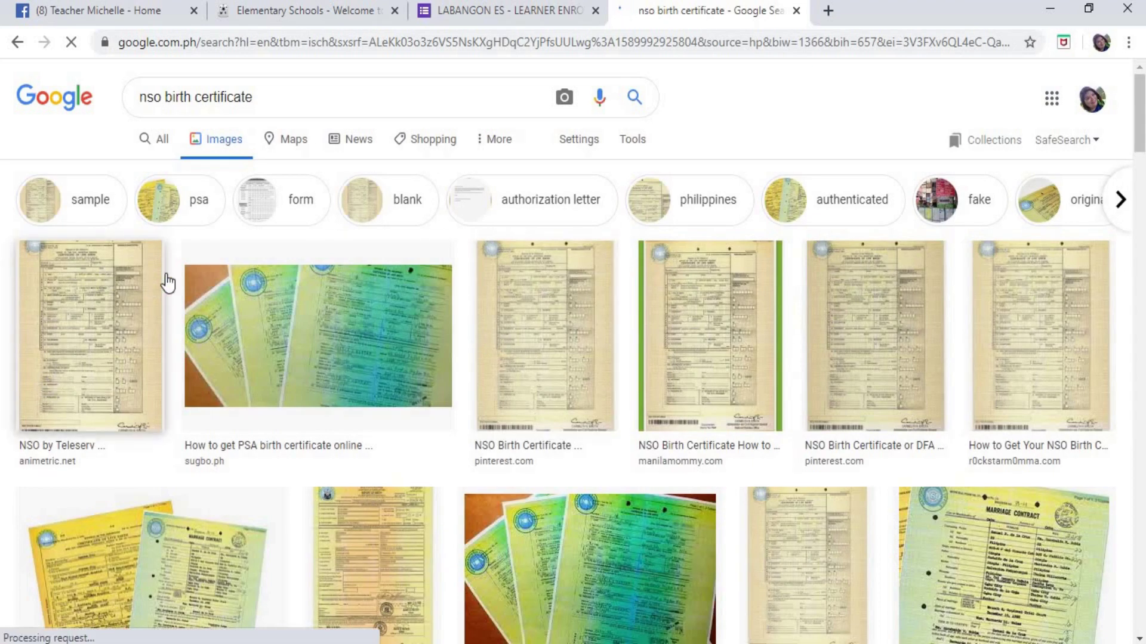
- Preview PSA birth certificate images and open the sugbo.ph article in a new tab
left_click(333, 329)
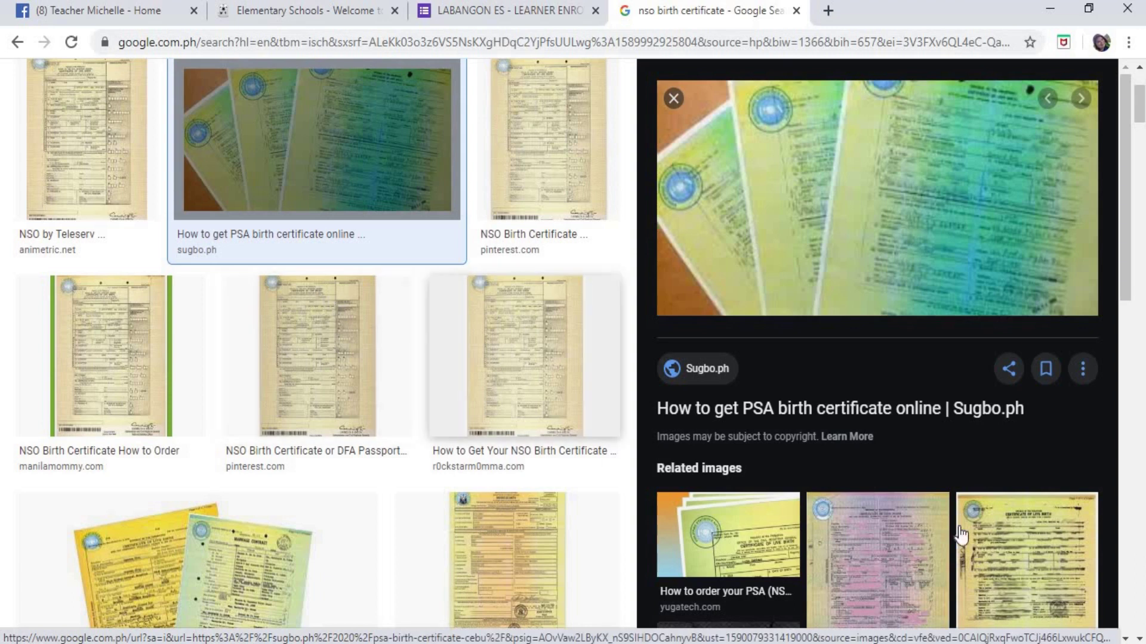
left_click(896, 557)
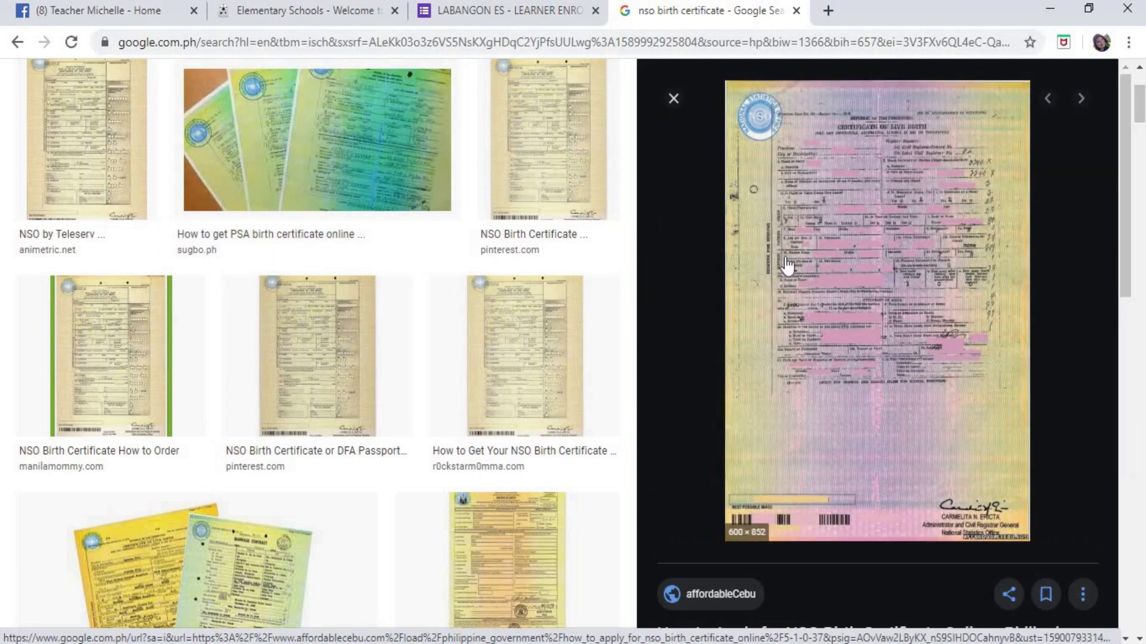
left_click(327, 134)
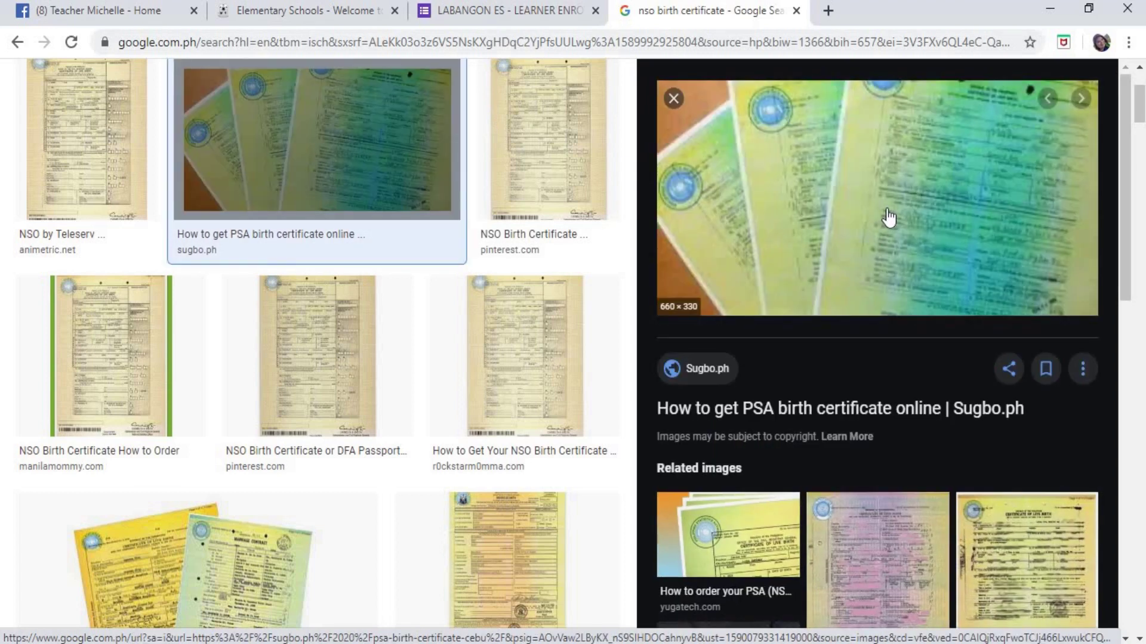
left_click(887, 213)
left_click(686, 19)
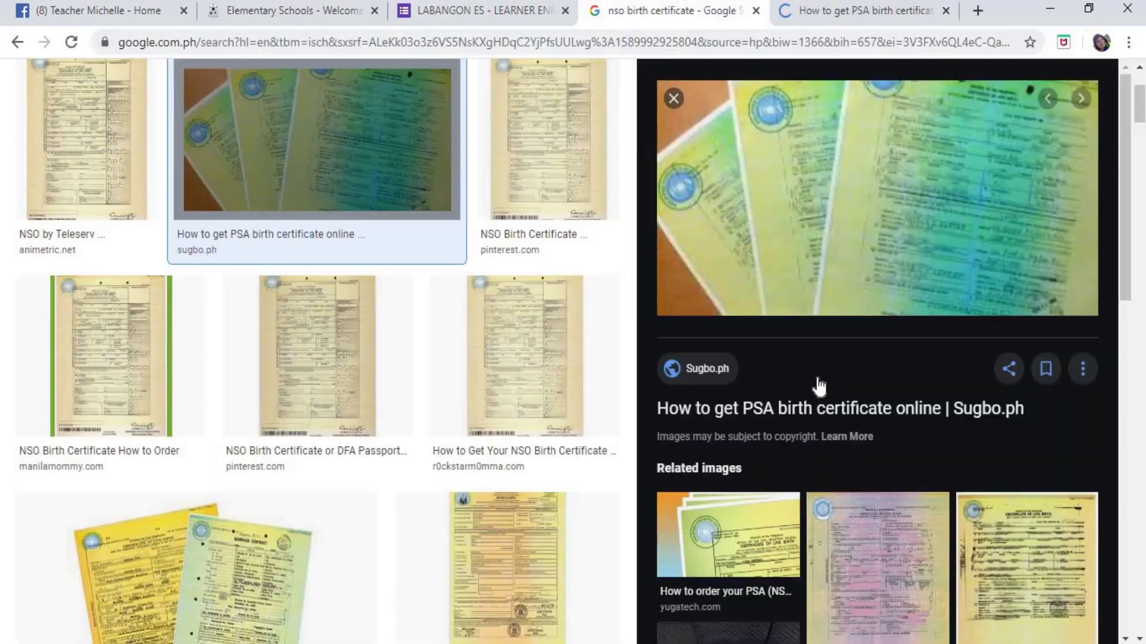
- Scroll the results and preview the How to Get PSA and NSO Birth Certificate Delivery images
scroll(879, 416, "down", 5)
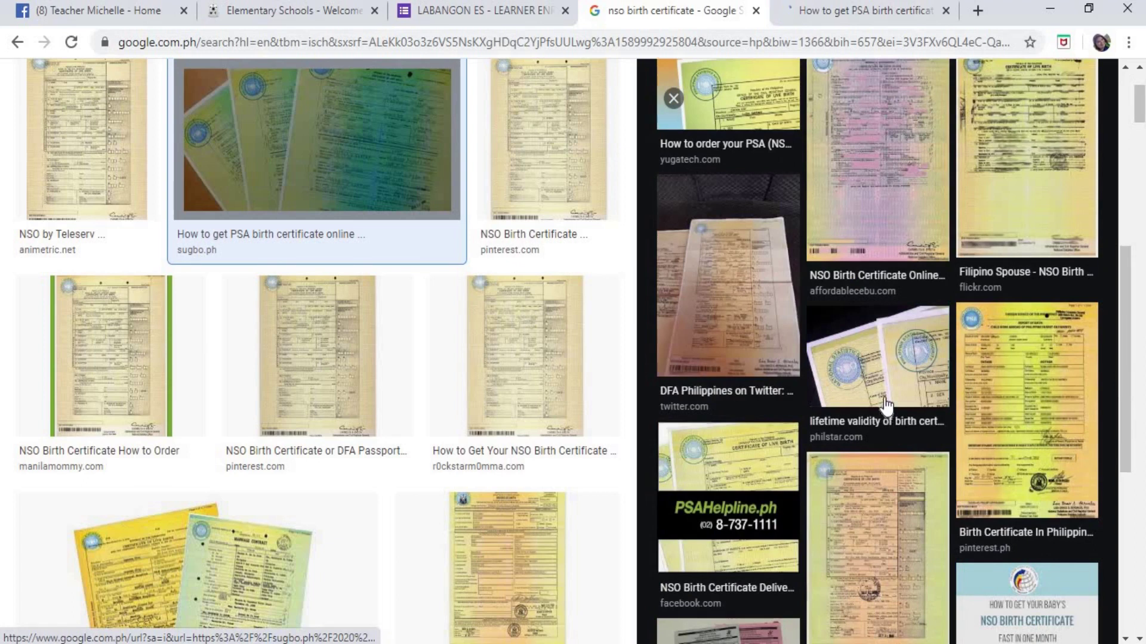
scroll(885, 407, "down", 3)
scroll(885, 404, "down", 2)
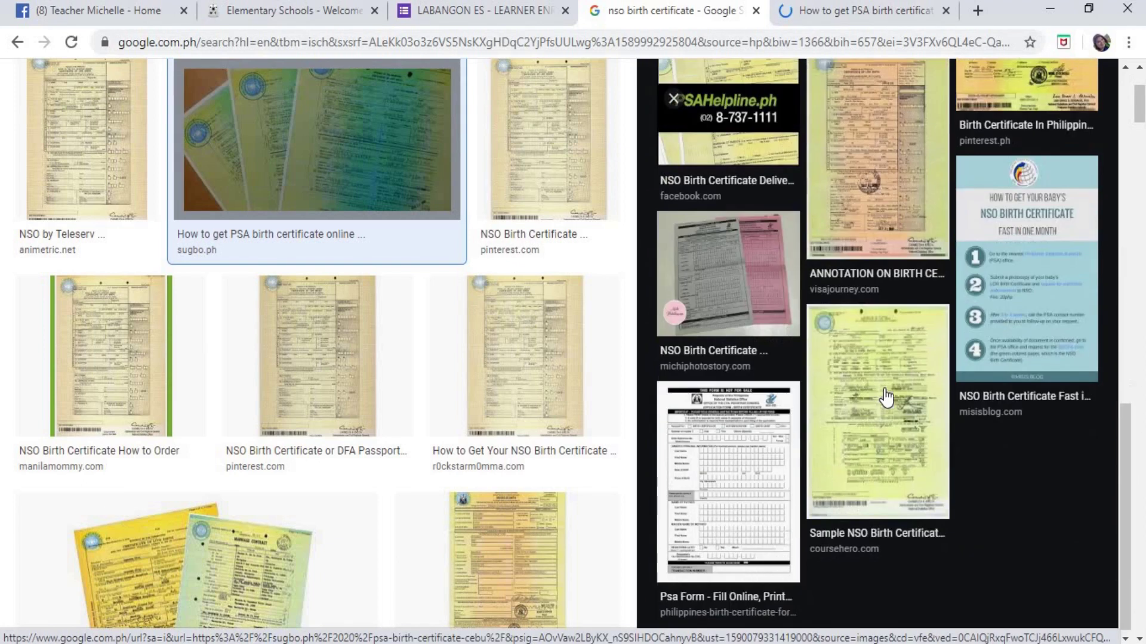
scroll(404, 366, "down", 3)
scroll(410, 363, "down", 3)
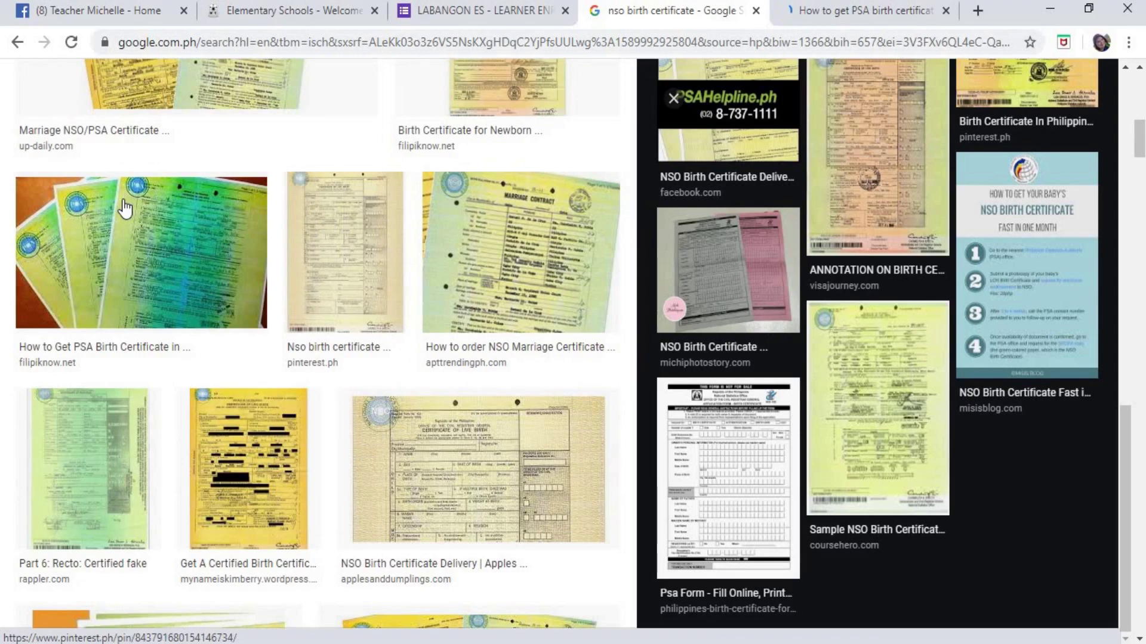
left_click(131, 209)
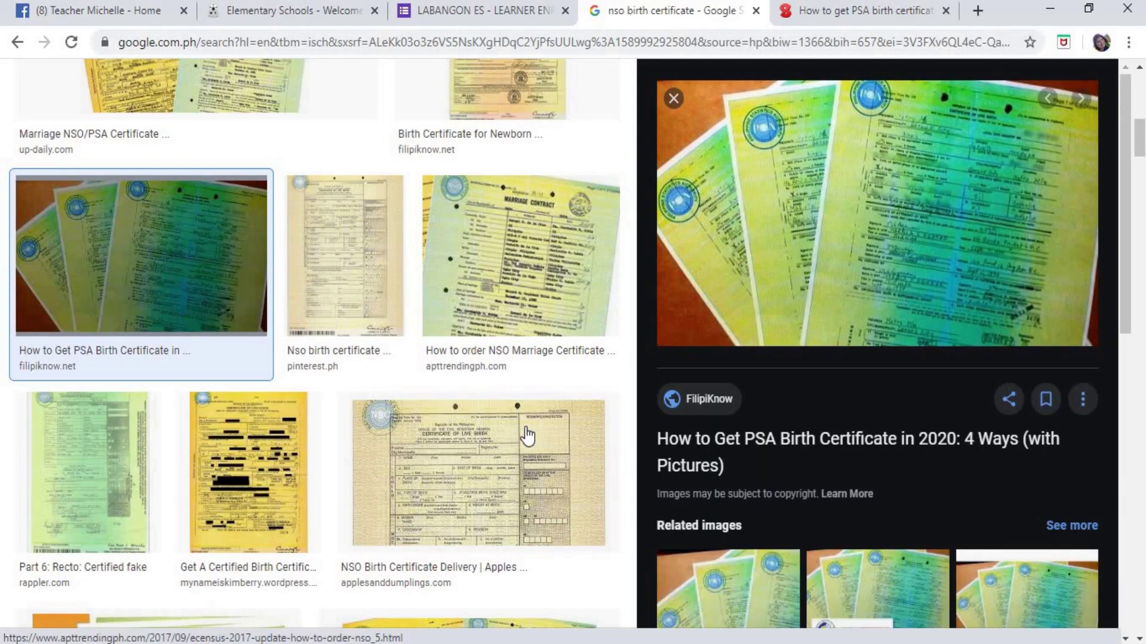
left_click(528, 436)
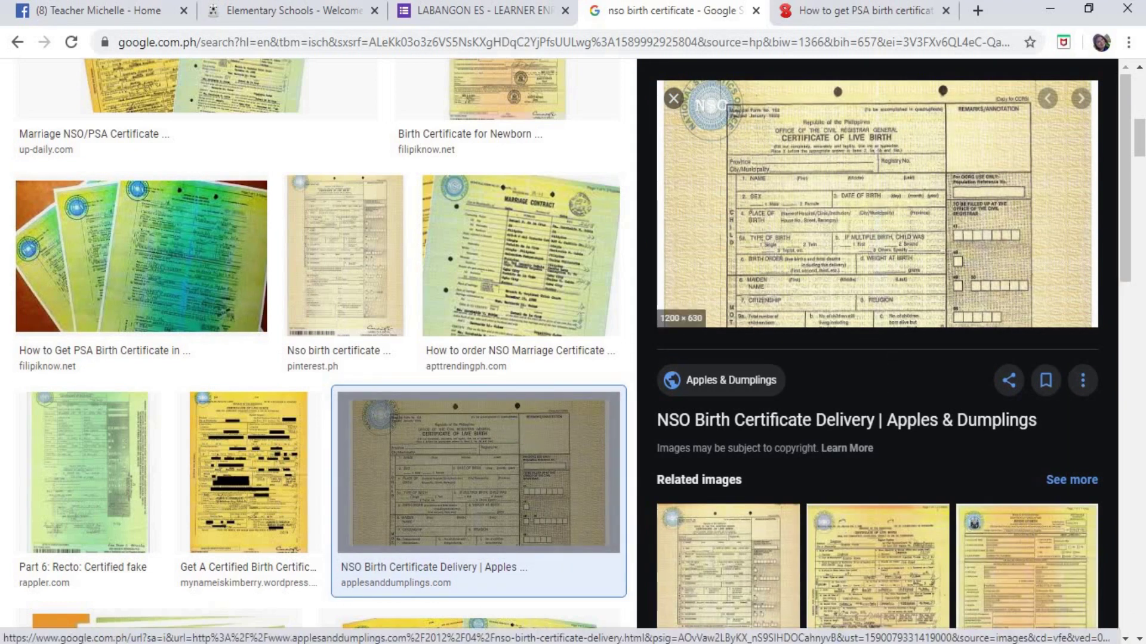
- Browse related certificate images, then open the NSO Birth Certificate Delivery source page in a new tab
left_click(871, 544)
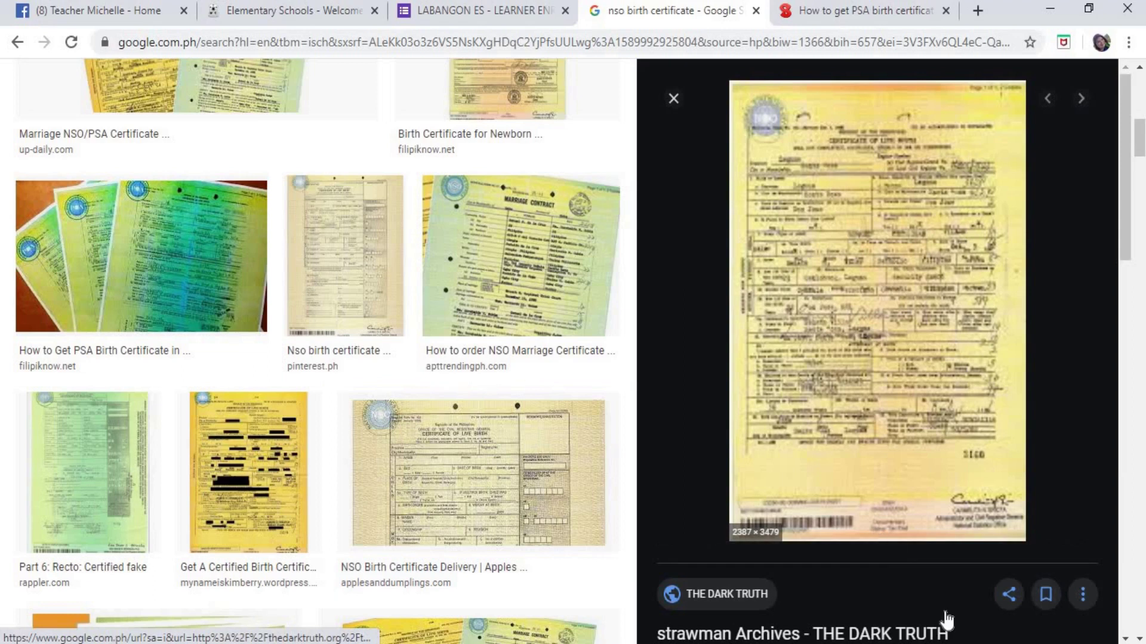
scroll(911, 481, "down", 5)
left_click(1032, 560)
scroll(1018, 525, "down", 5)
left_click(1018, 525)
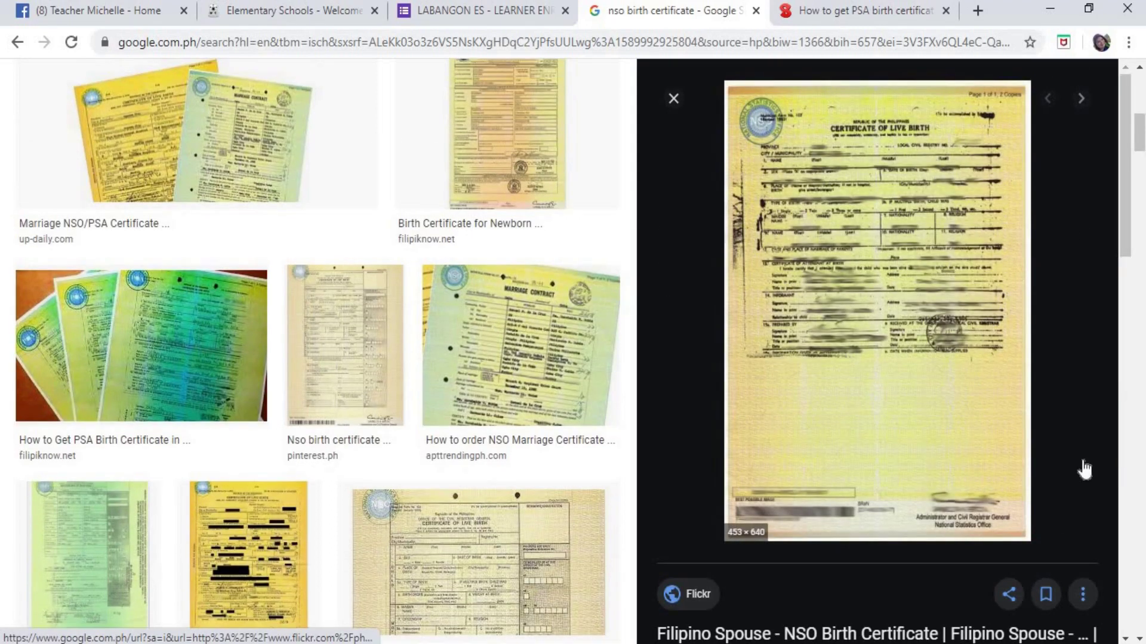
scroll(831, 285, "down", 10)
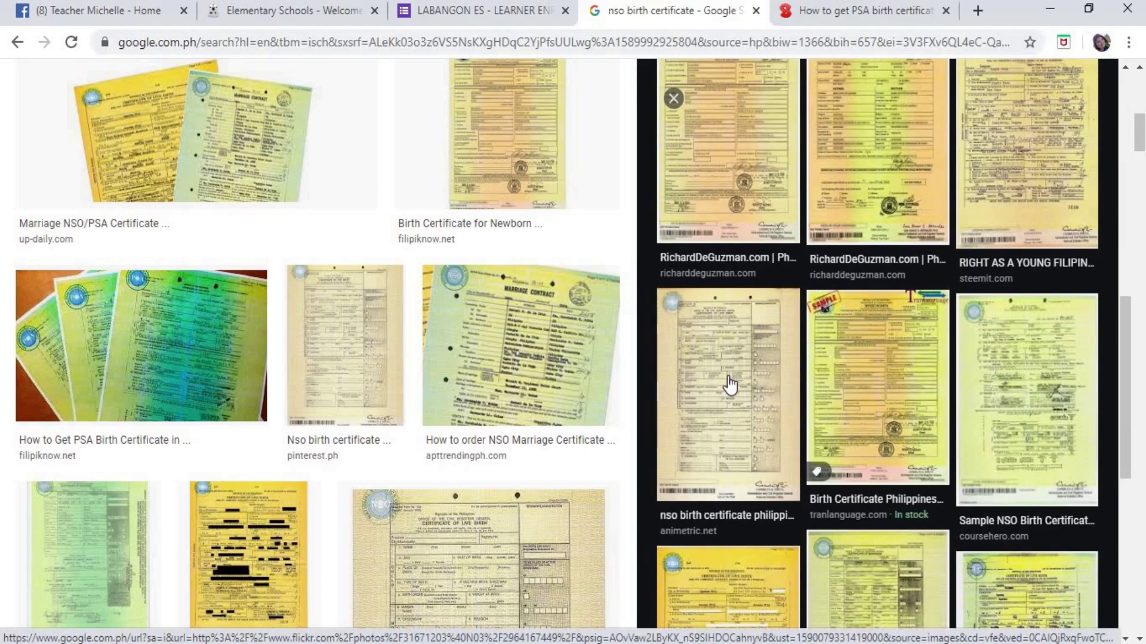
left_click(728, 385)
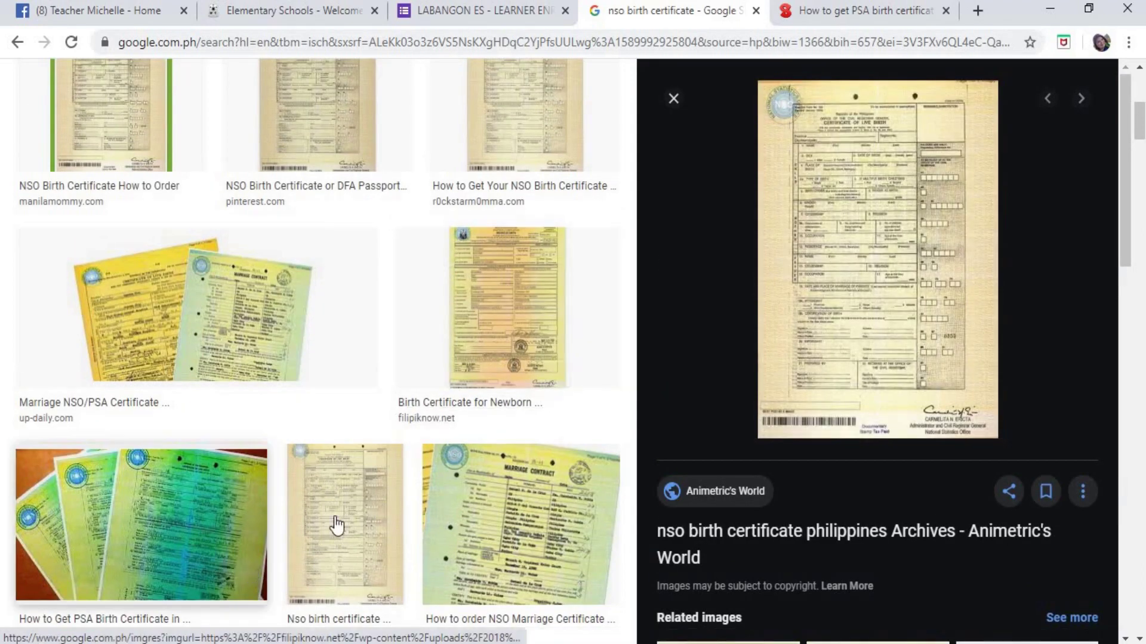
scroll(310, 474, "down", 3)
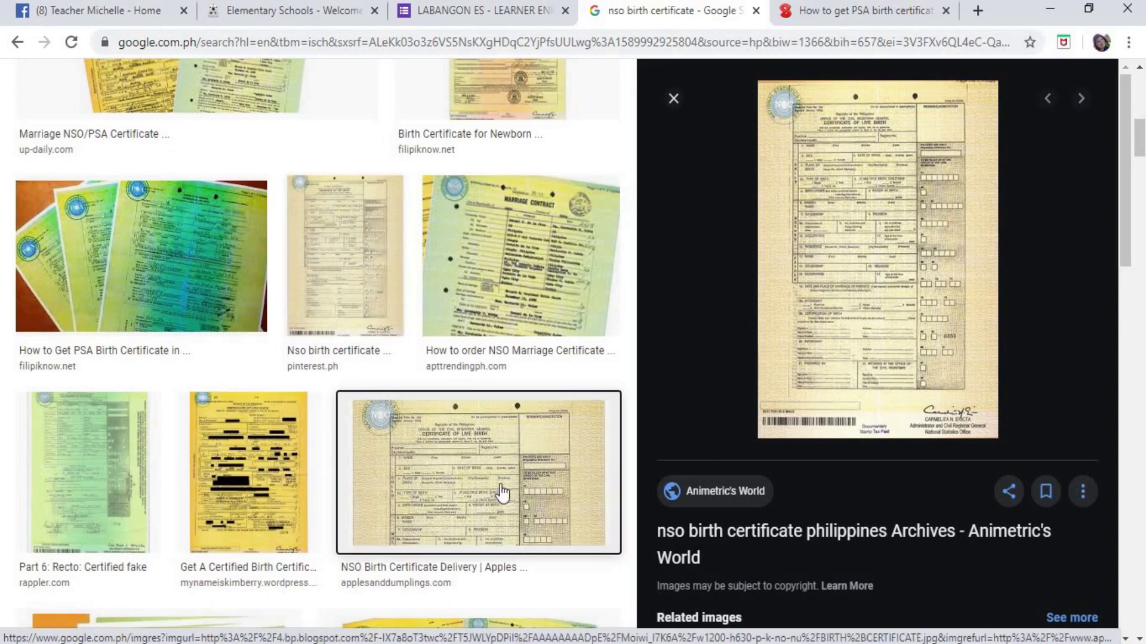
left_click(388, 459)
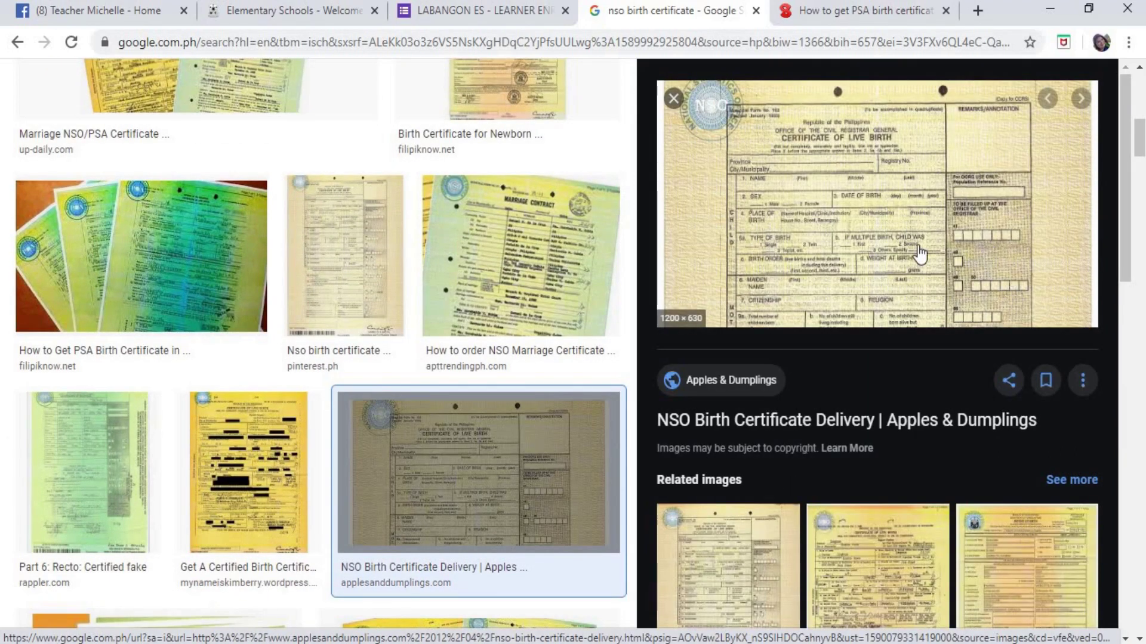
left_click(829, 197)
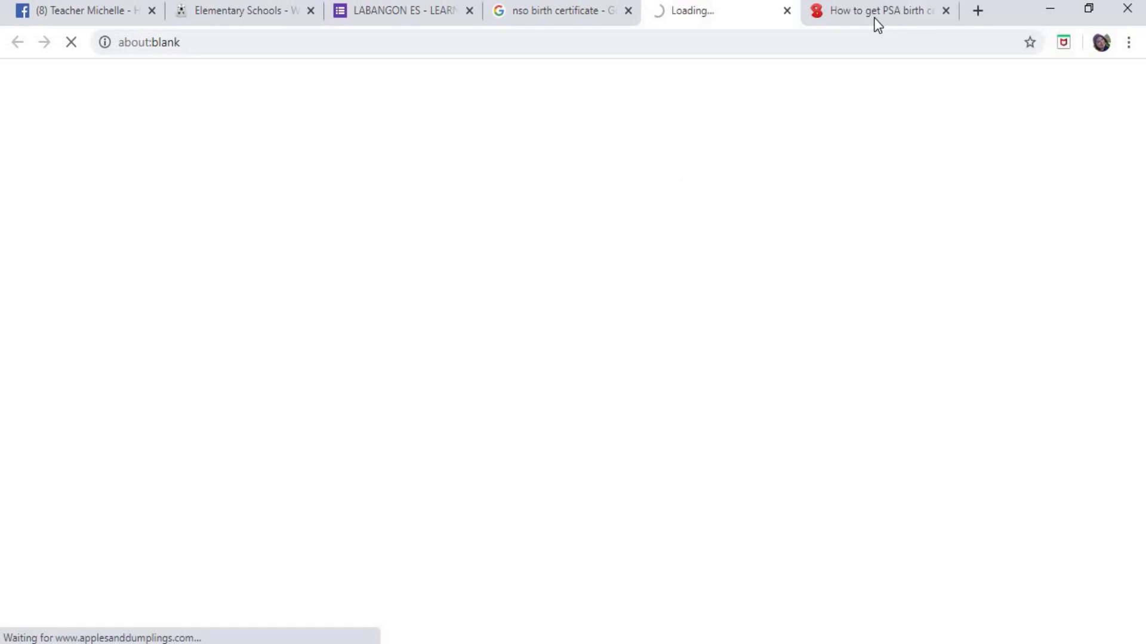
- Close the PSA article and Apples & Dumplings tabs, back to the birth certificate image results
left_click(946, 10)
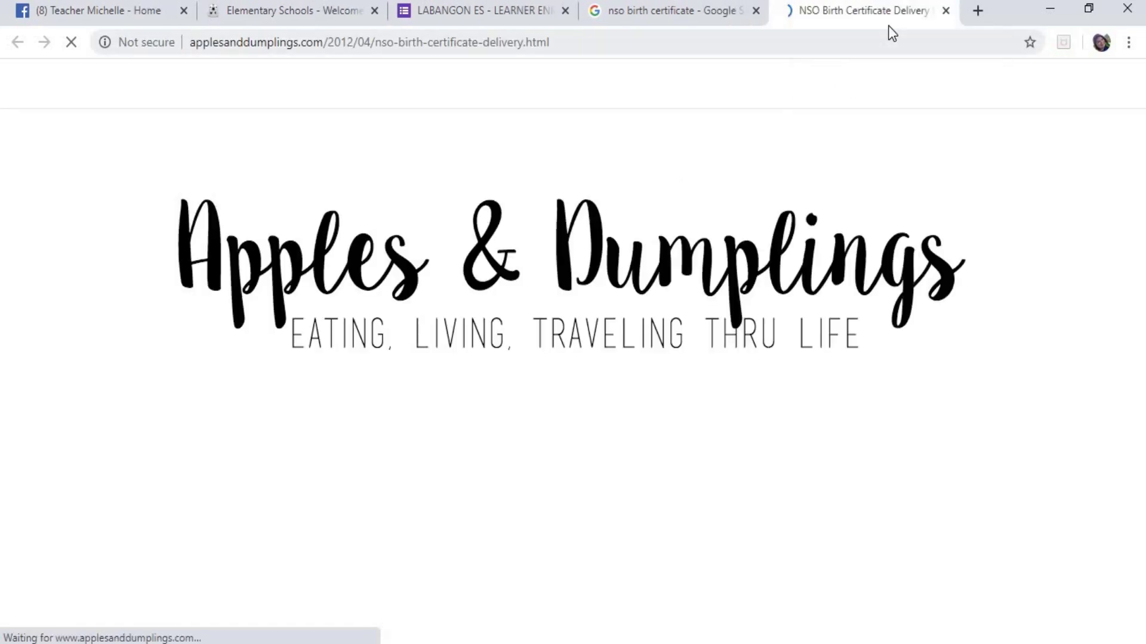
scroll(835, 329, "down", 6)
scroll(842, 320, "down", 4)
scroll(410, 299, "up", 5)
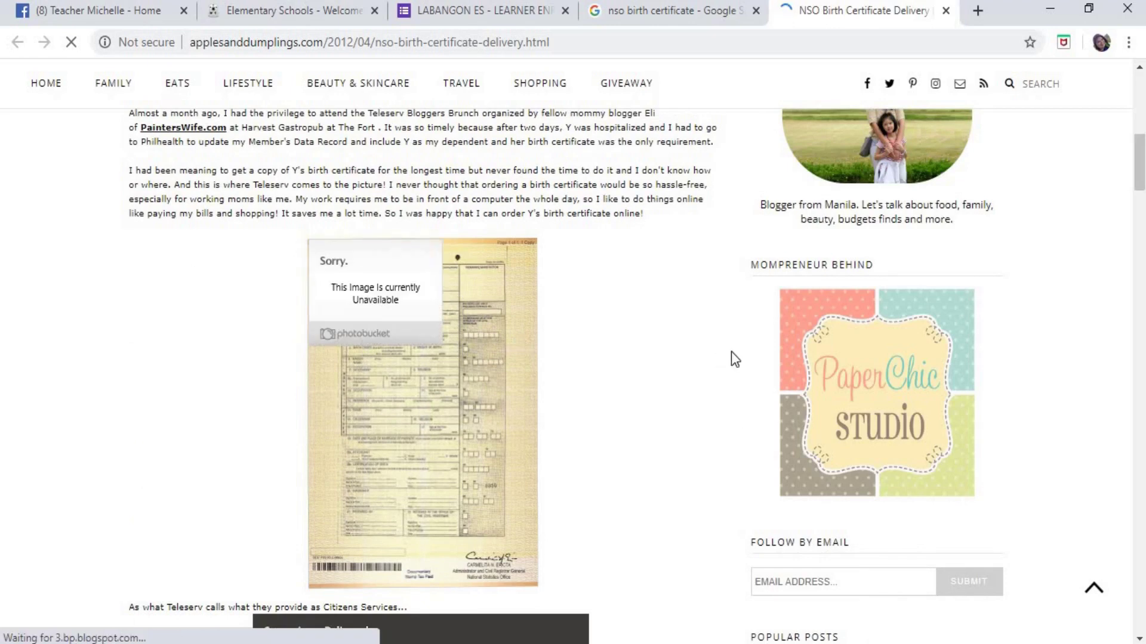
left_click(711, 16)
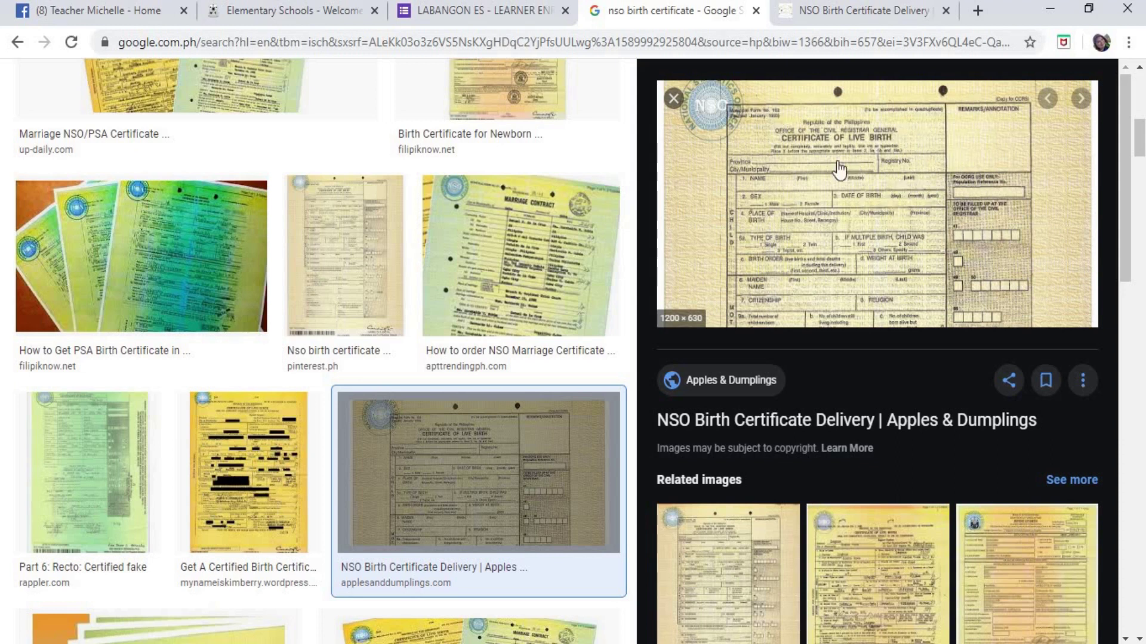
left_click(939, 10)
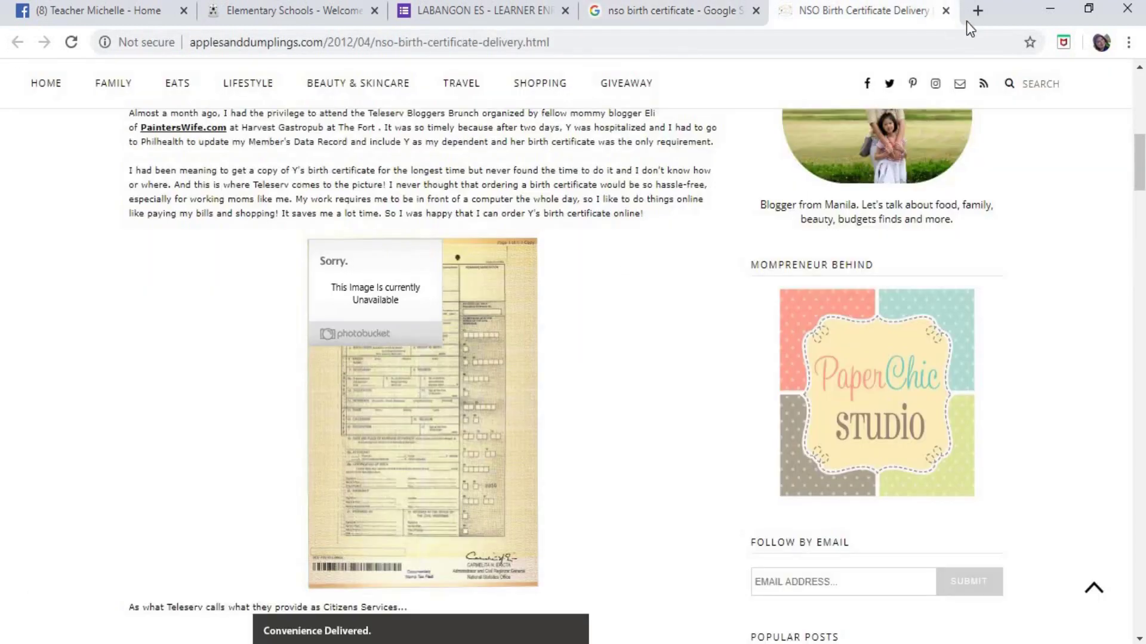
left_click(944, 11)
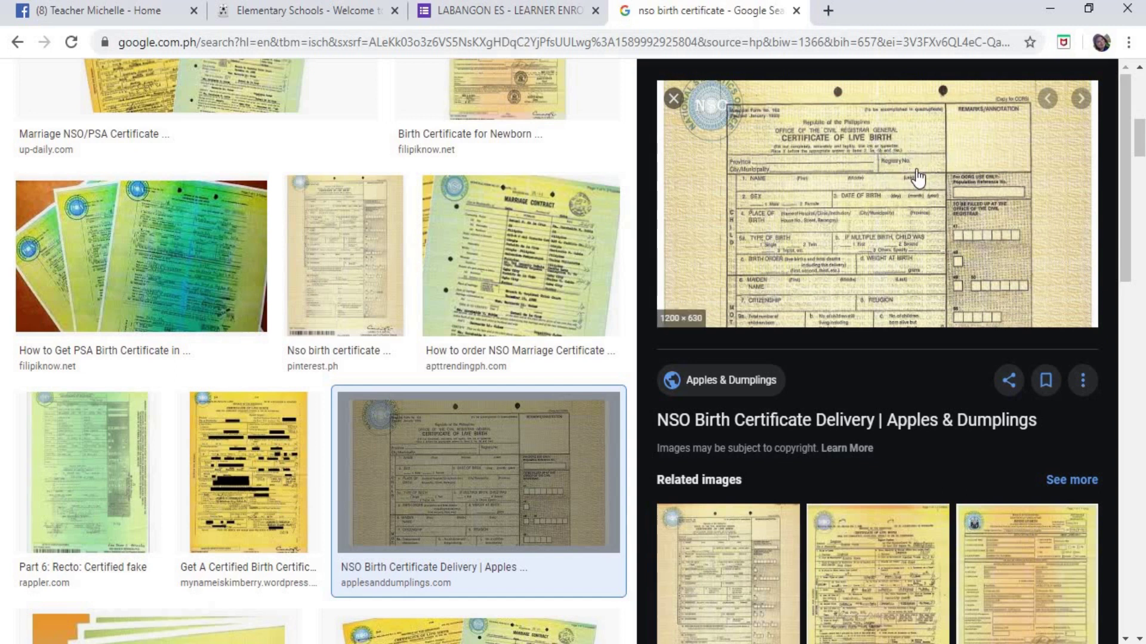
- Close the image search tab and answer N/A for B1 PSA Birth Certificate No
left_click(796, 10)
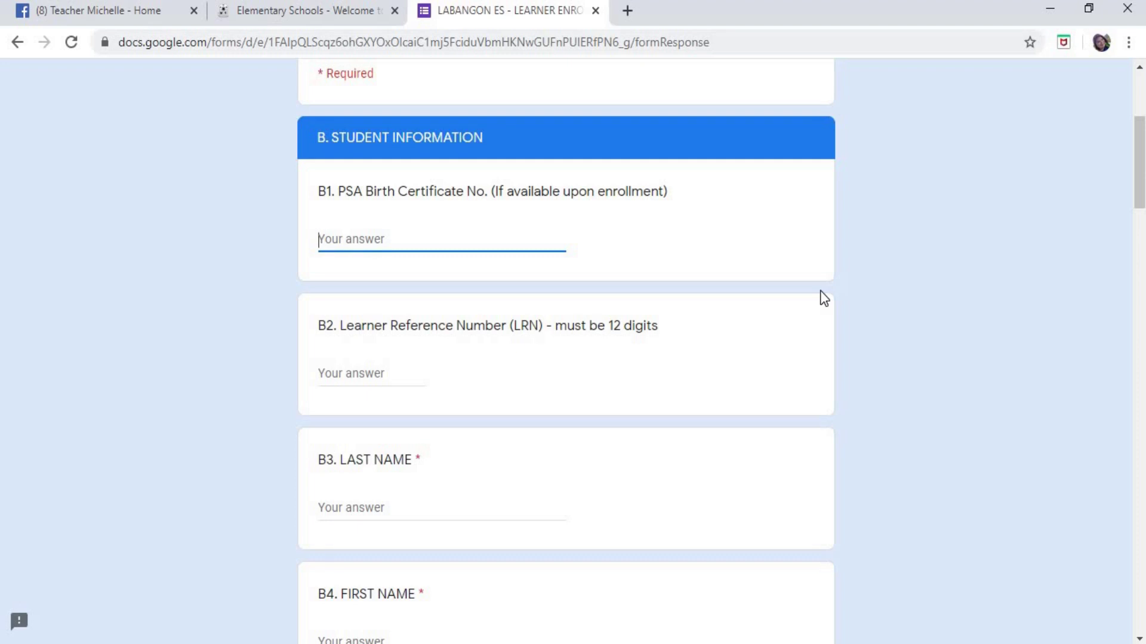
type("N/A")
left_click(402, 369)
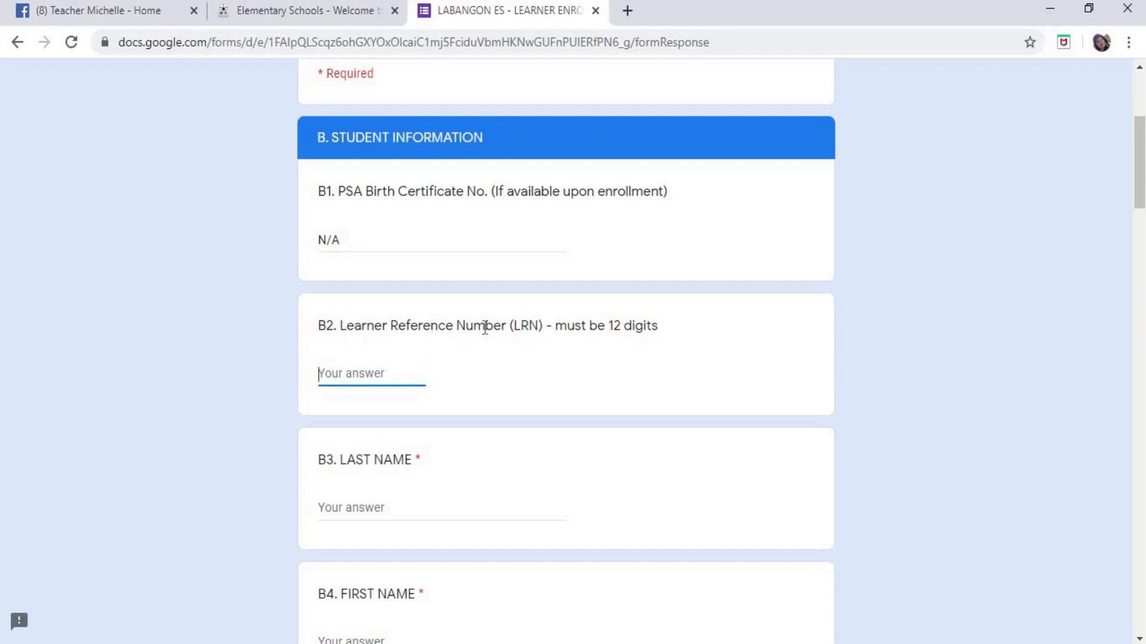
- Try entering N/A as the B2 LRN, then delete it to leave the LRN blank
left_click(690, 361)
left_click(453, 376)
type("N/A")
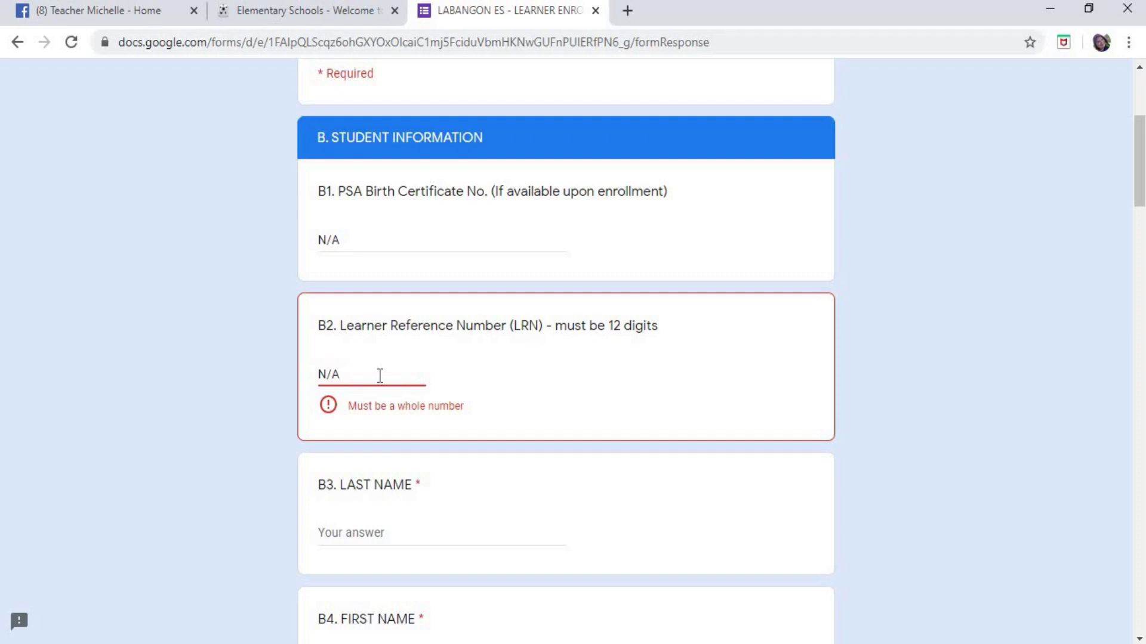
key("ctrl+a")
key("BackSpace")
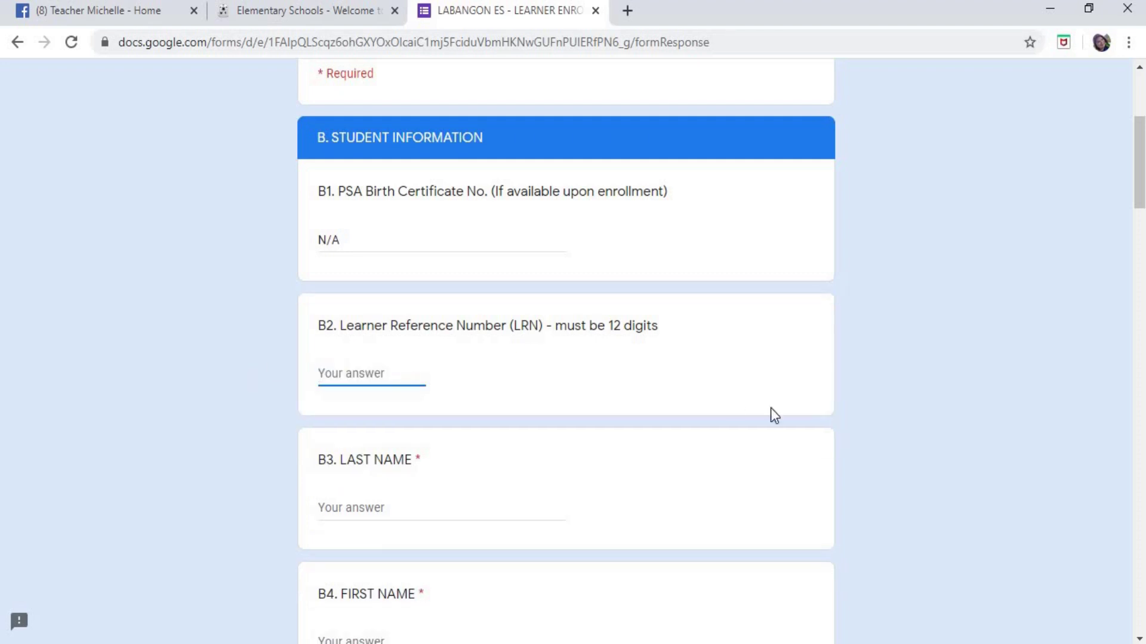
- Enter the learner's surname in B3 LAST NAME
scroll(396, 298, "down", 2)
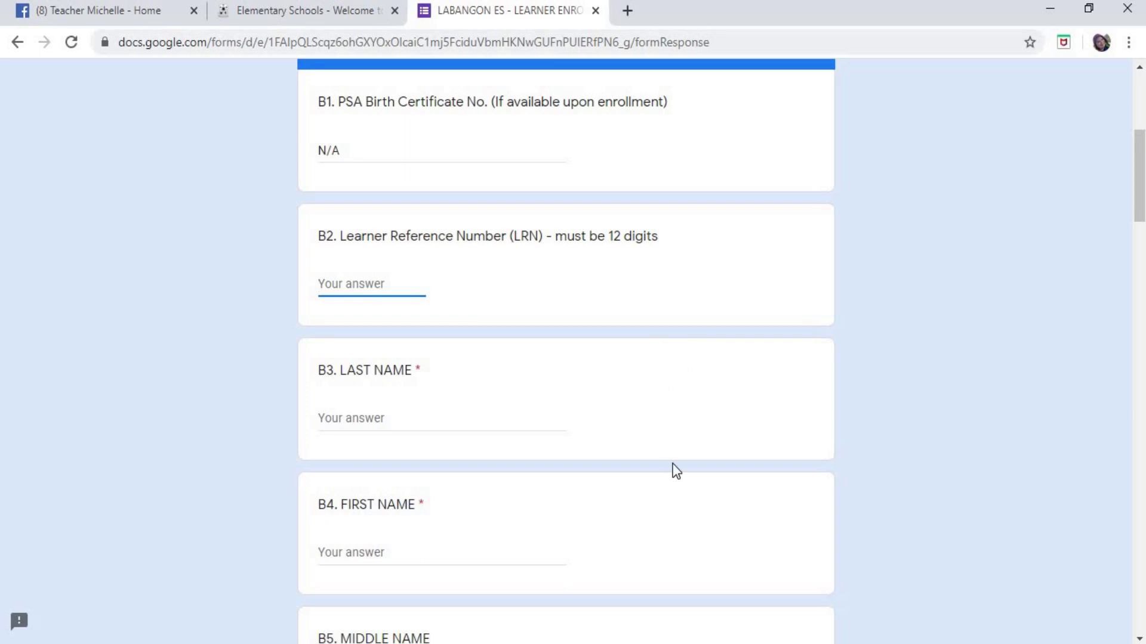
left_click(340, 376)
left_click_drag(318, 371, 488, 386)
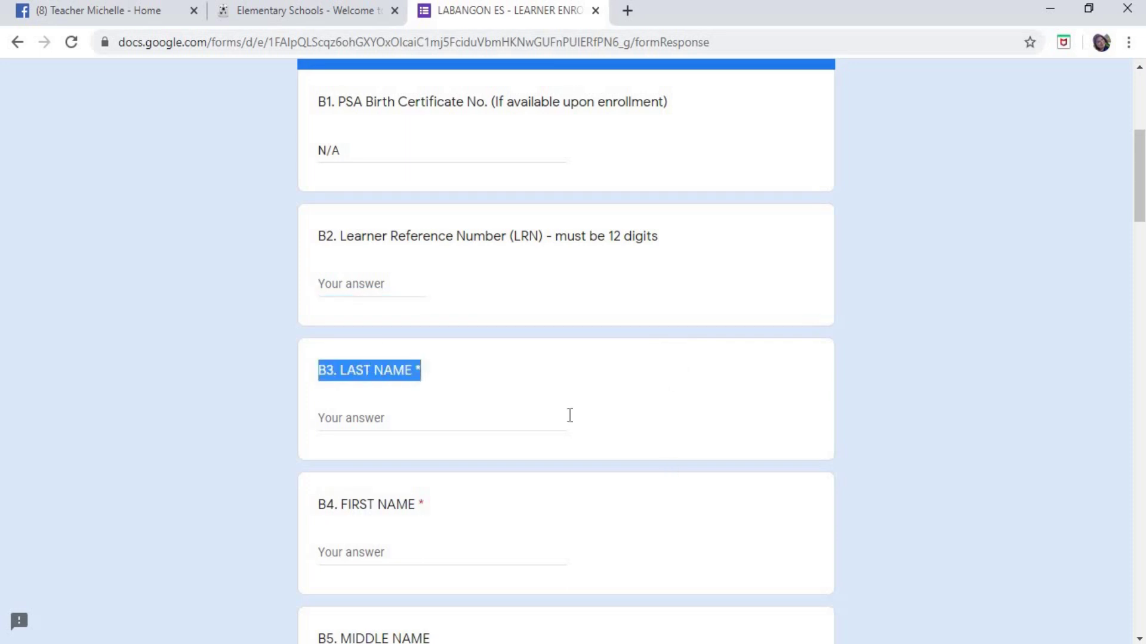
scroll(597, 418, "down", 3)
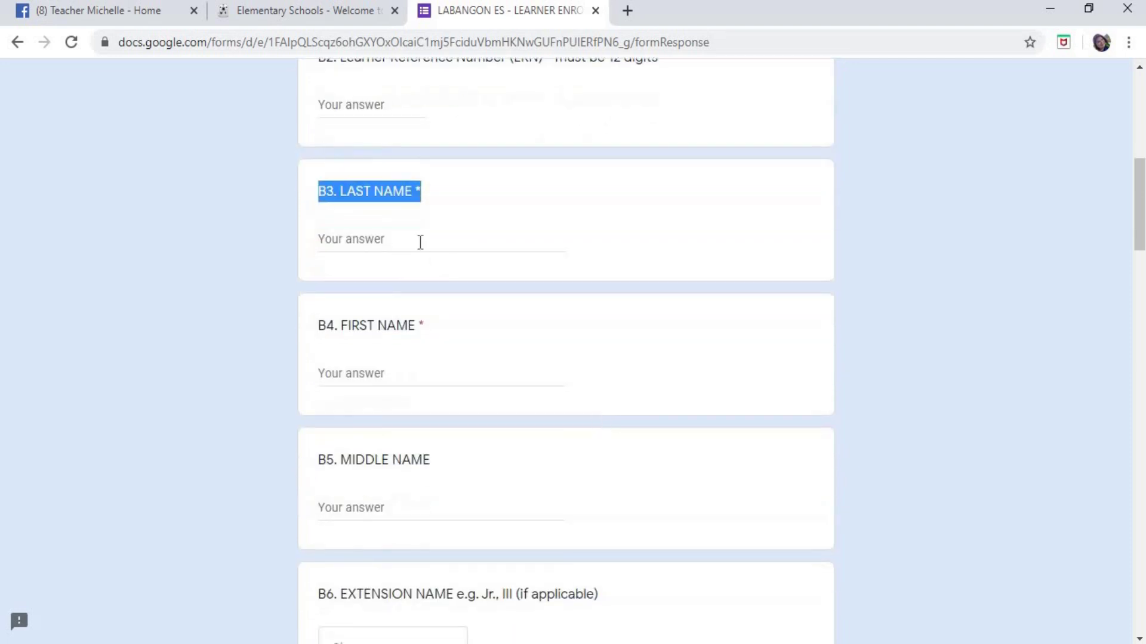
left_click(410, 238)
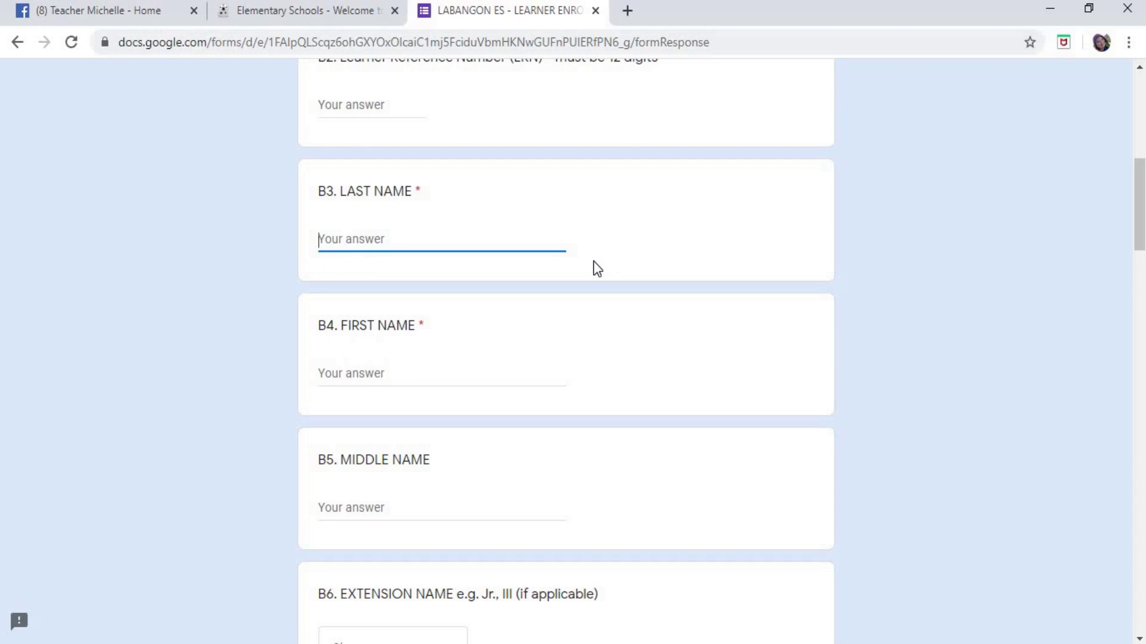
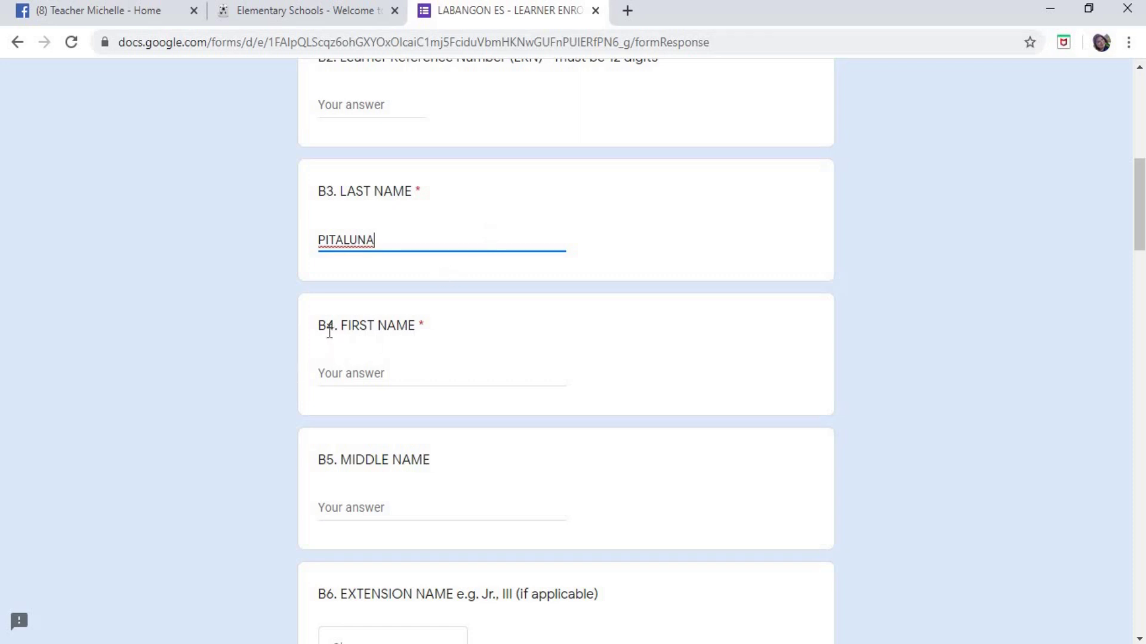
- Enter the learner's first name in B4 FIRST NAME
left_click(372, 376)
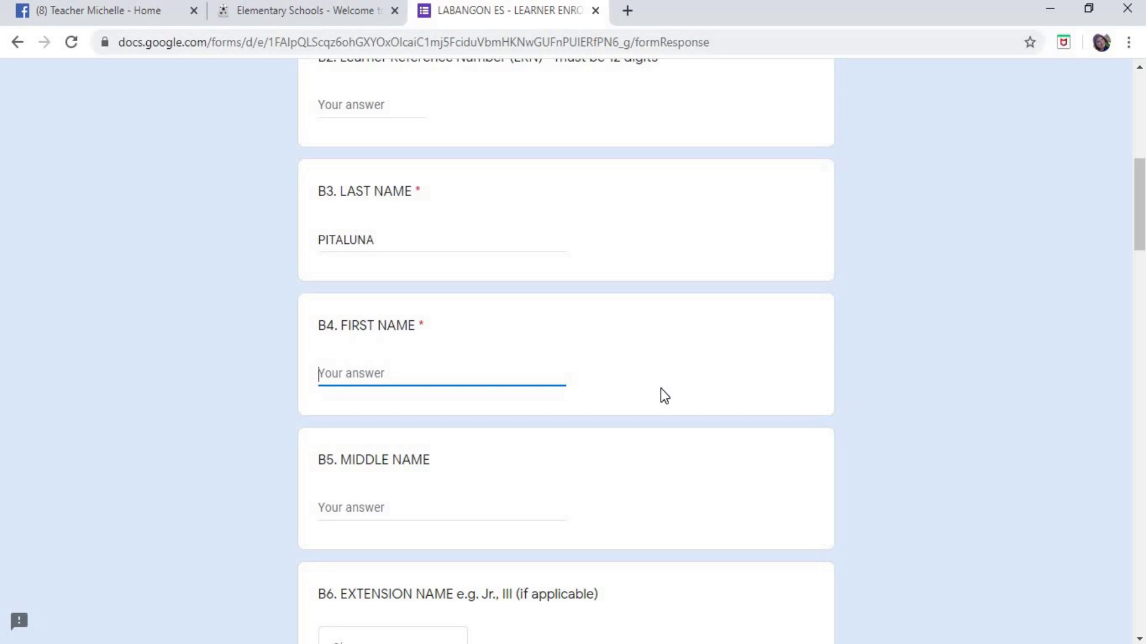
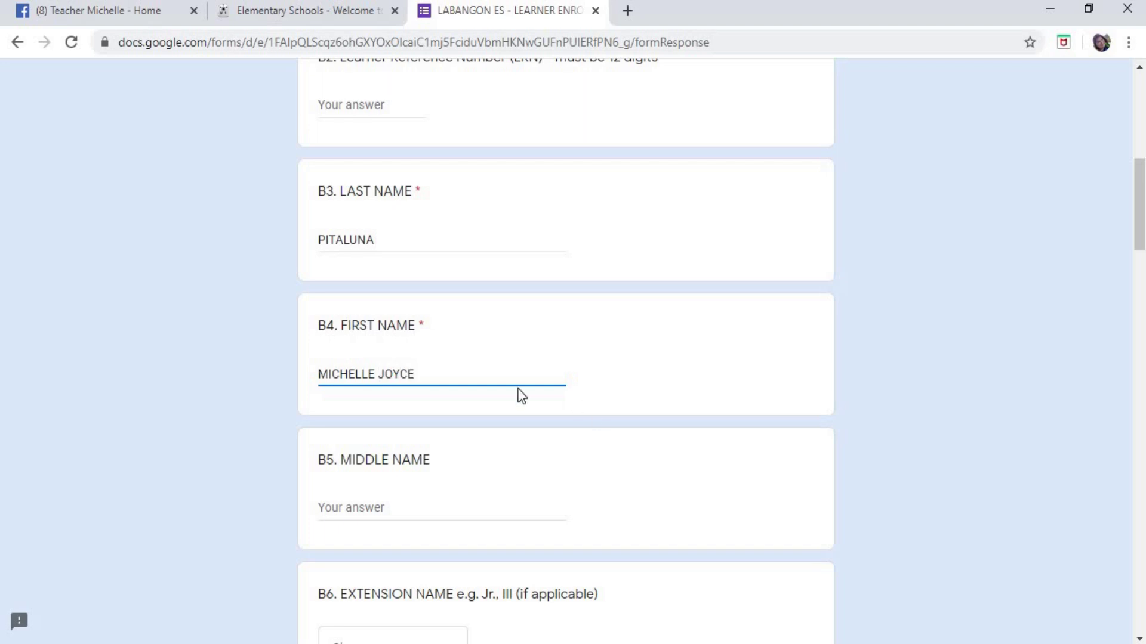
scroll(487, 404, "down", 5)
scroll(486, 403, "up", 2)
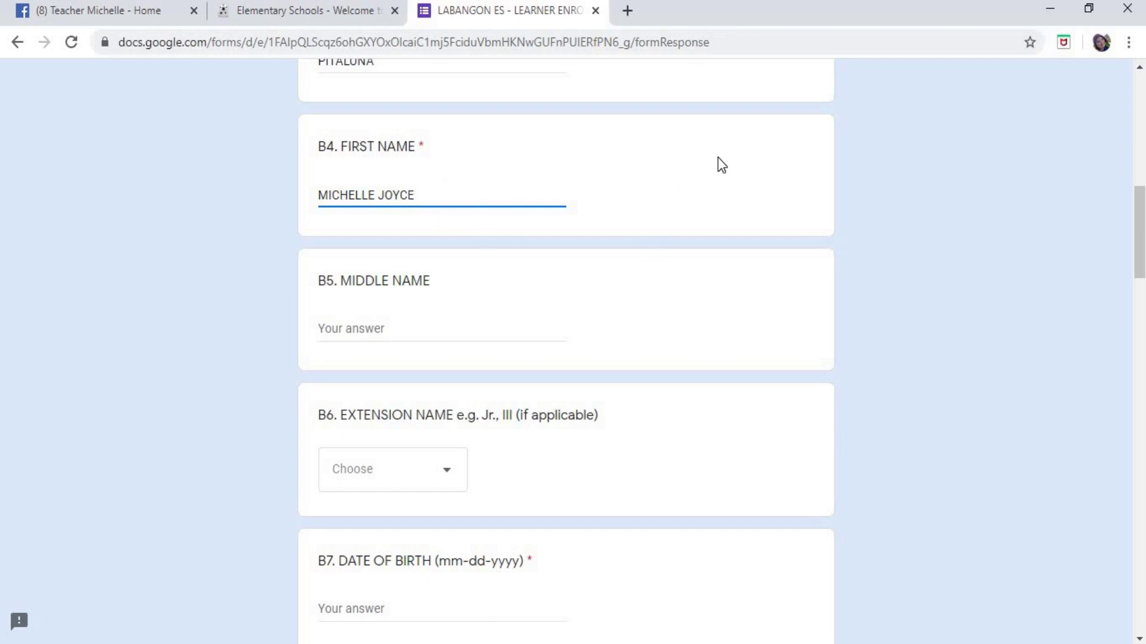
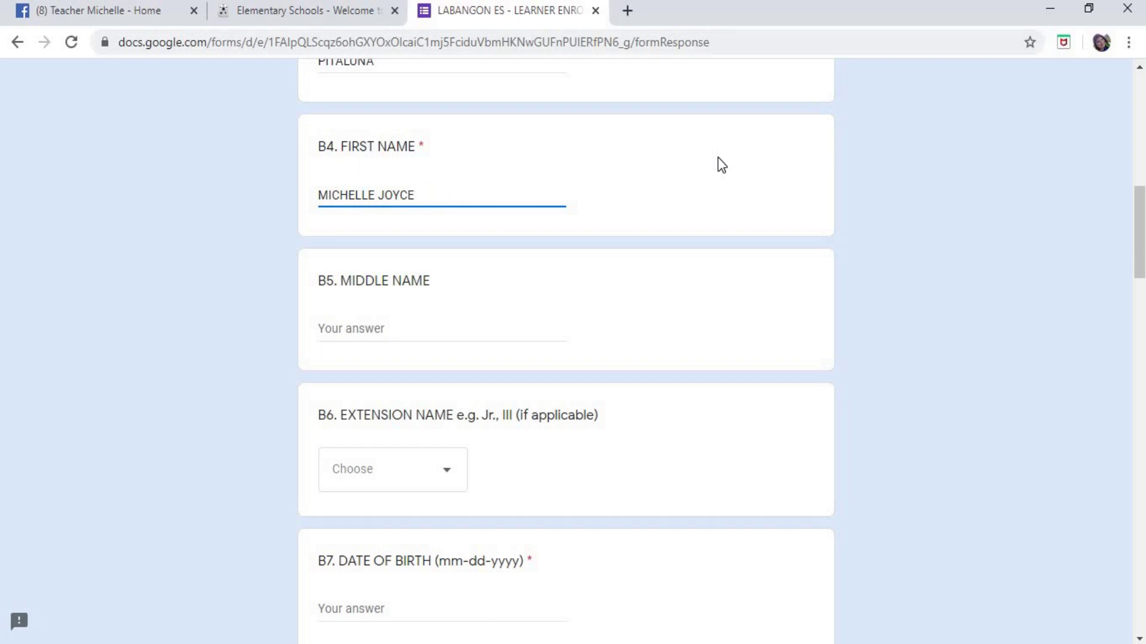
- Add extra given names to B4, then erase them back to the original first name
key("Tab")
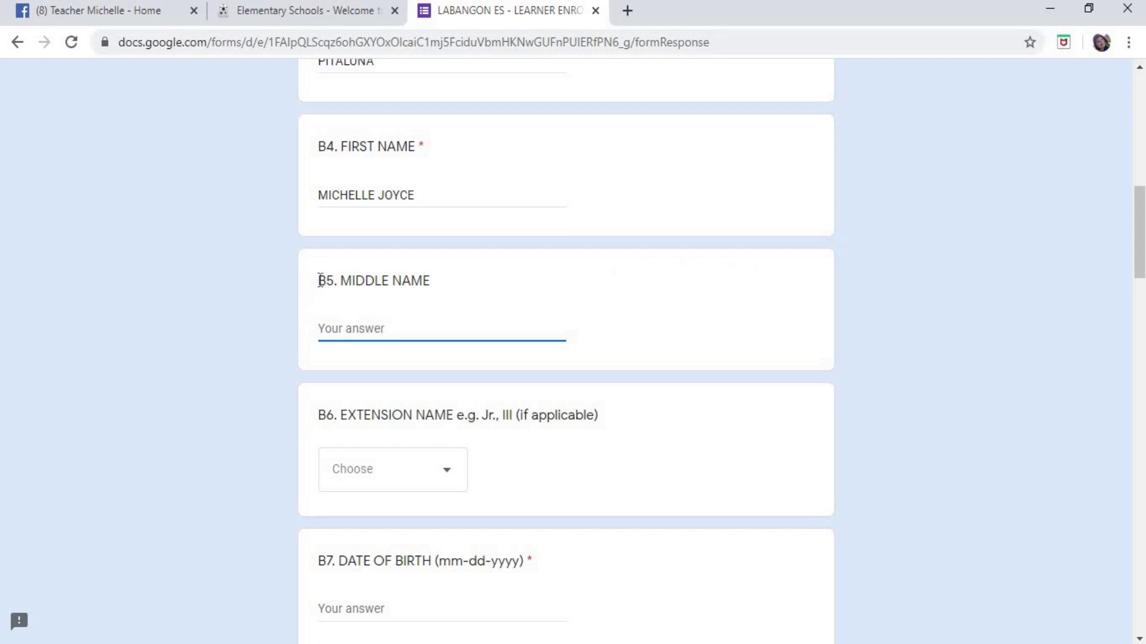
- Begin typing the learner's middle name in B5 MIDDLE NAME
triple_click(434, 281)
scroll(522, 334, "up", 1)
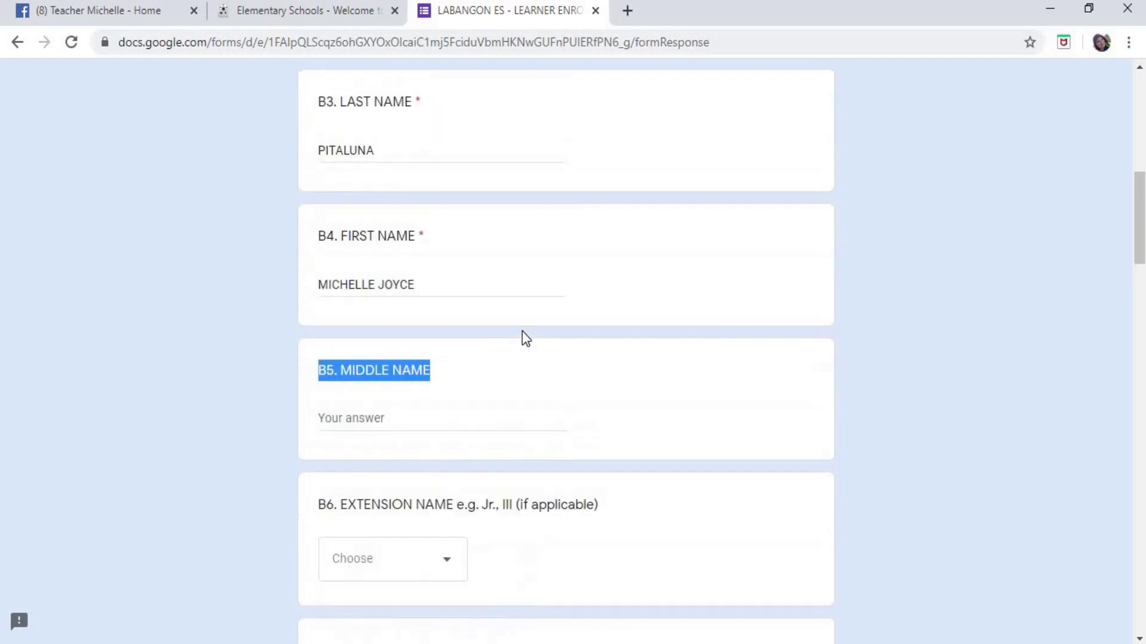
left_click(409, 420)
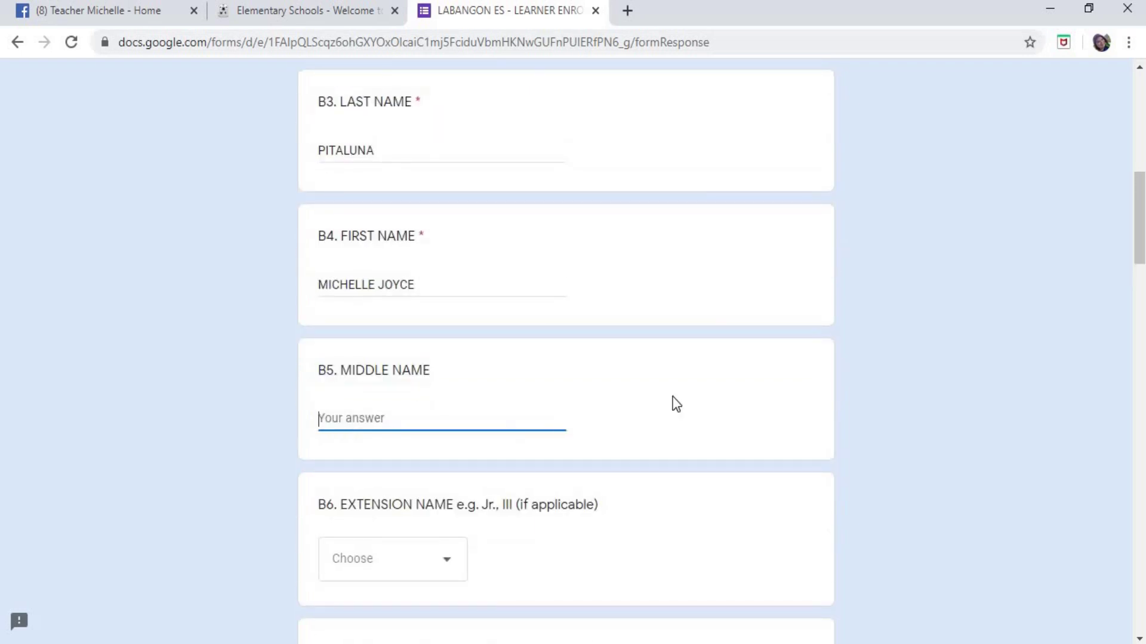
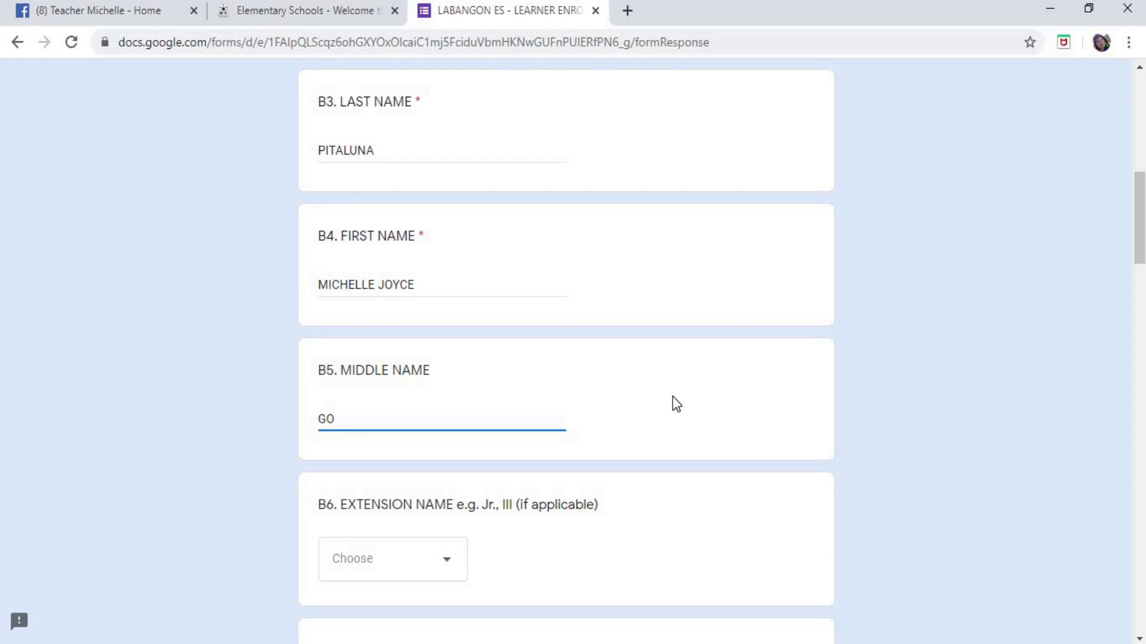
- Erase the B5 middle name answer and replace it with N/A
key("BackSpace")
key("BackSpace")
type("N/A")
scroll(342, 452, "down", 1)
- Choose NA from the B6 Extension Name dropdown
left_click_drag(320, 415, 511, 435)
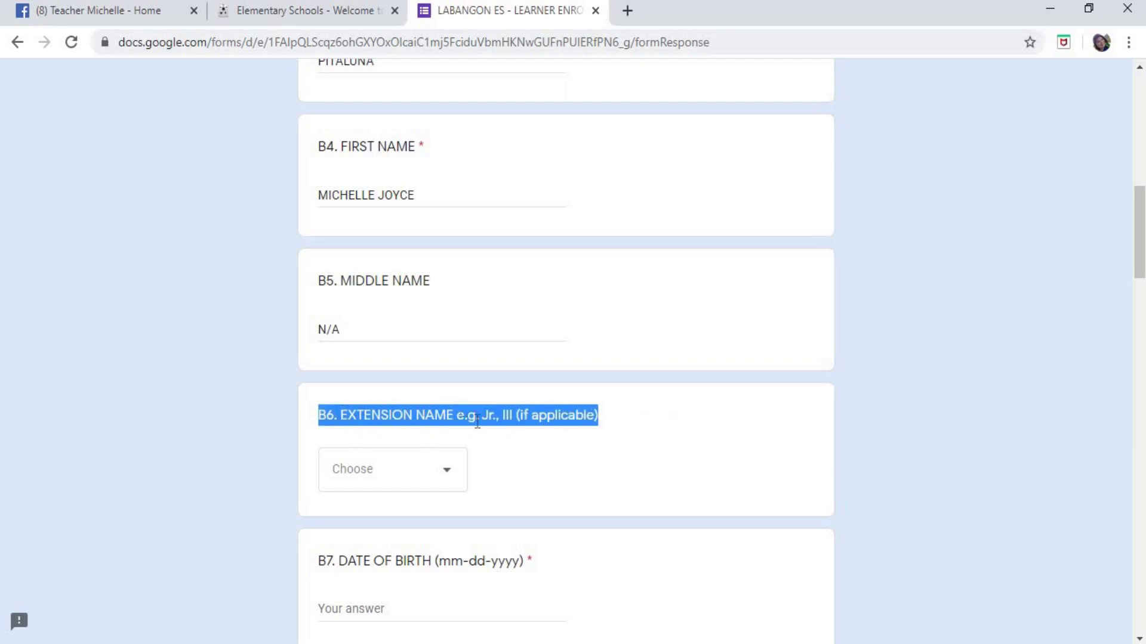
left_click(520, 430)
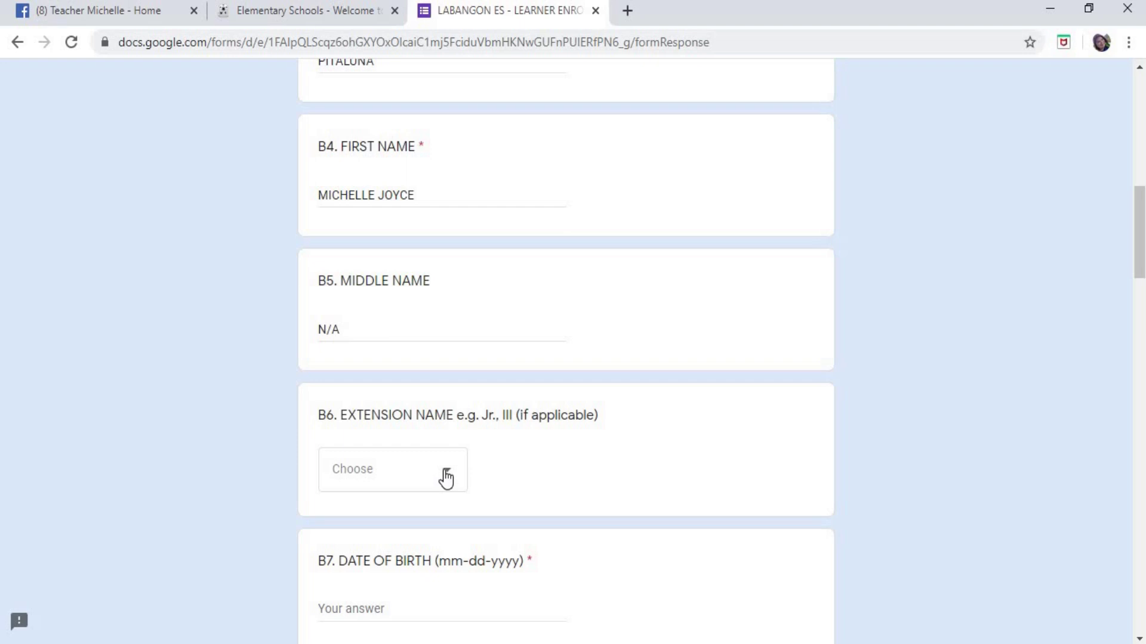
scroll(503, 453, "down", 1)
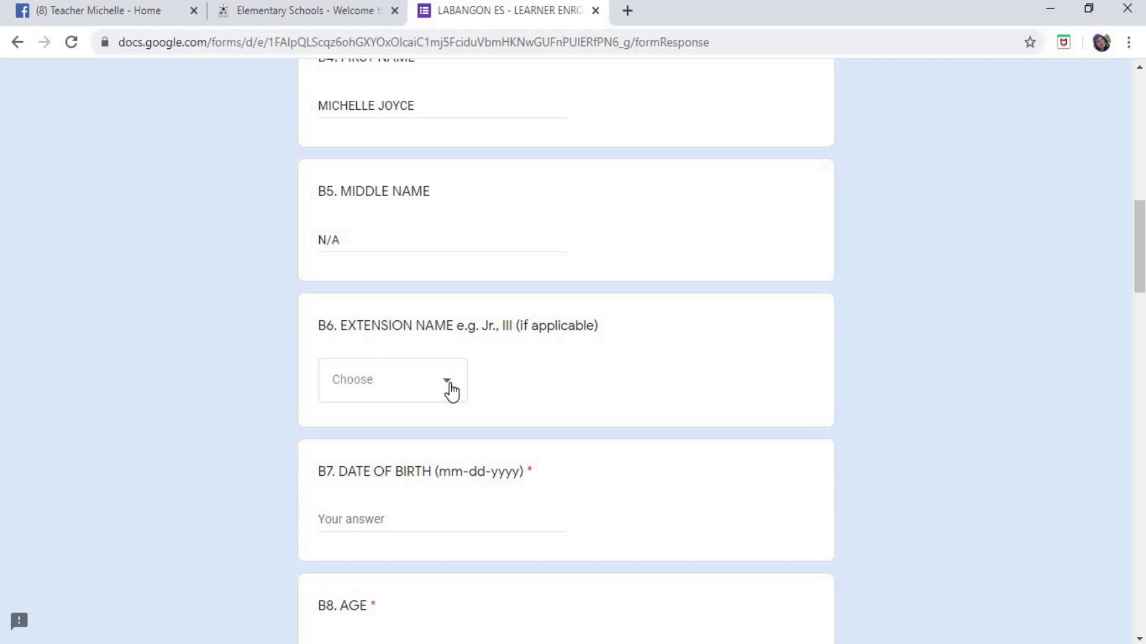
left_click(451, 389)
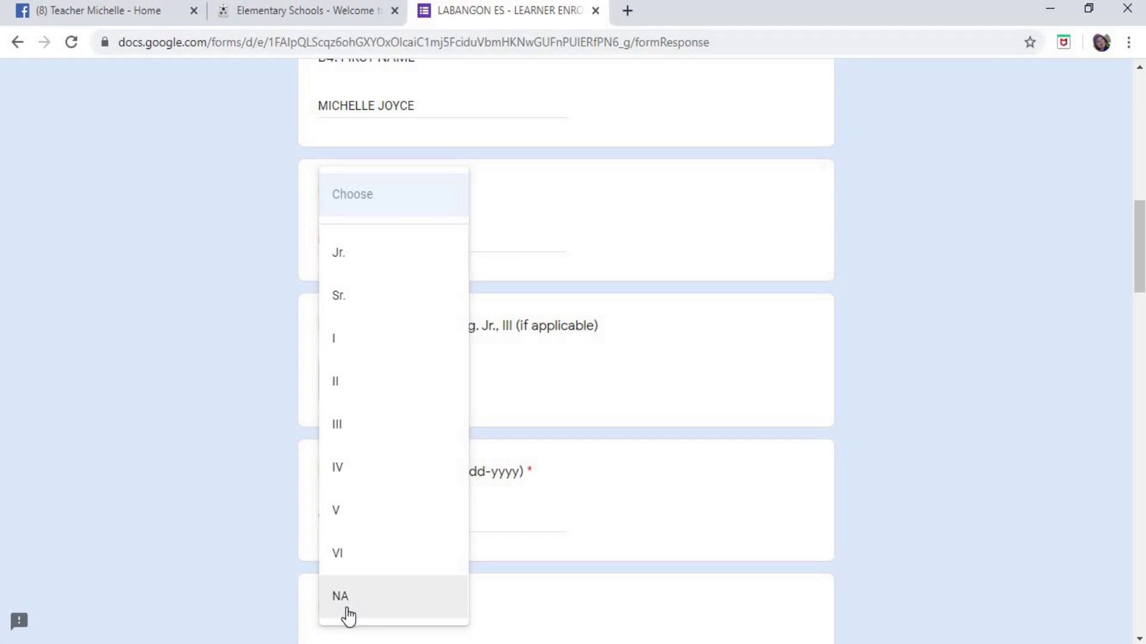
left_click(374, 605)
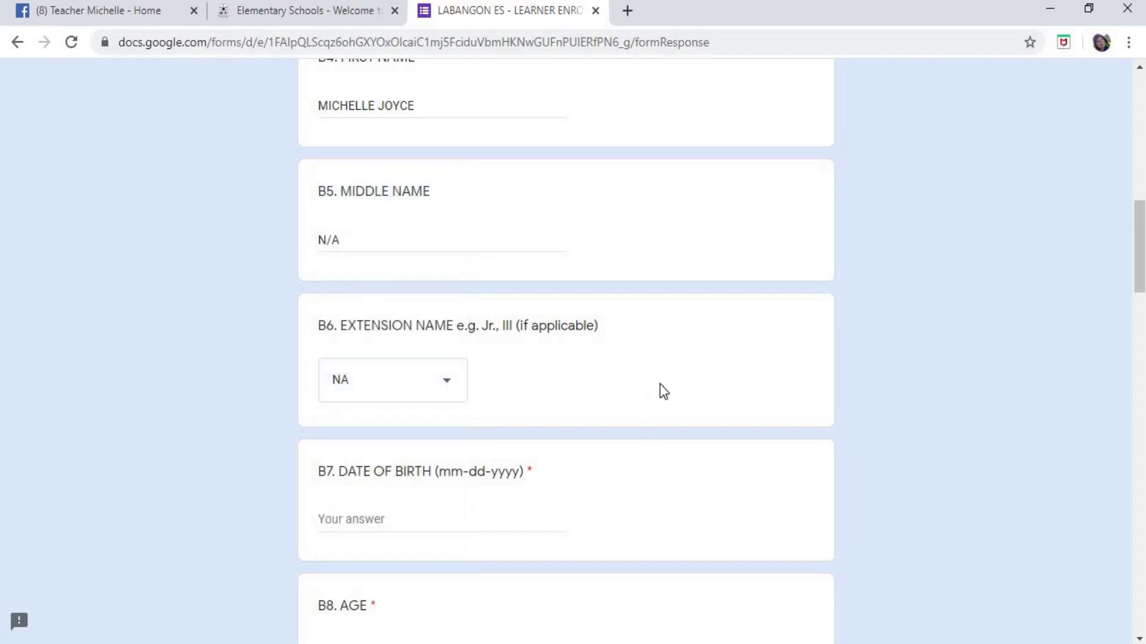
scroll(591, 382, "down", 3)
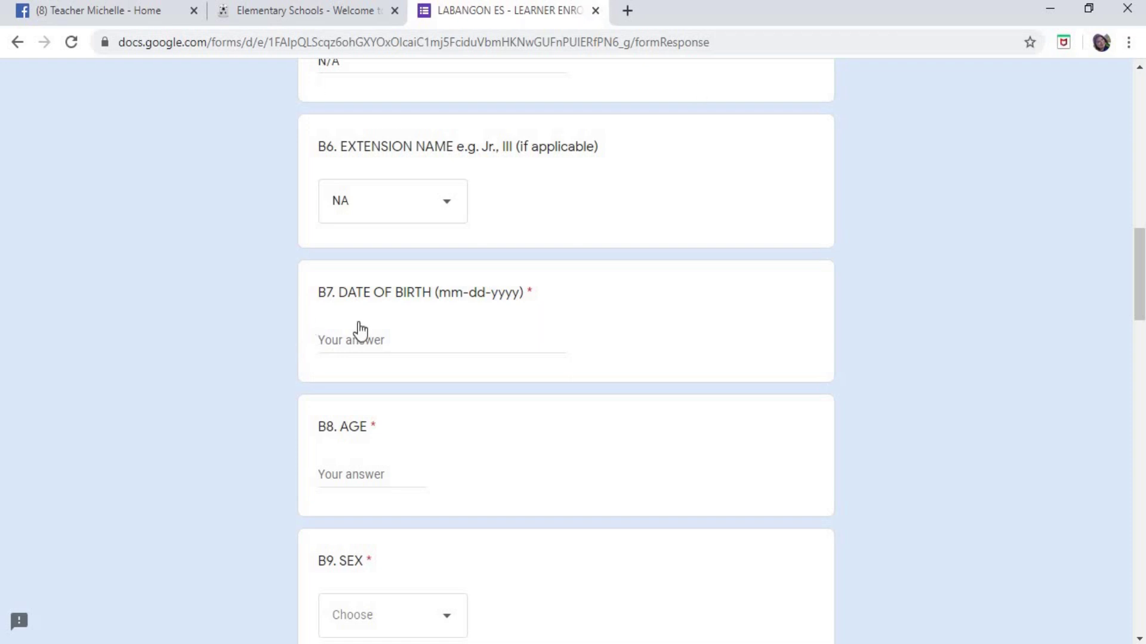
double_click(456, 297)
left_click_drag(469, 296, 508, 301)
left_click(499, 291)
double_click(498, 293)
left_click(409, 343)
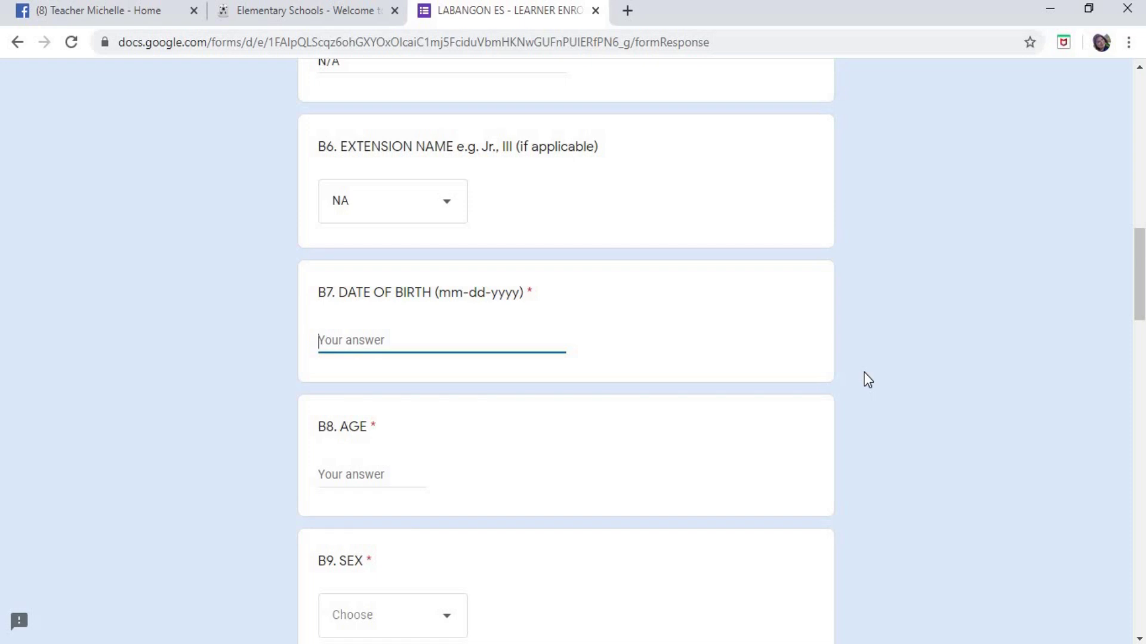
key("Tab")
type("7")
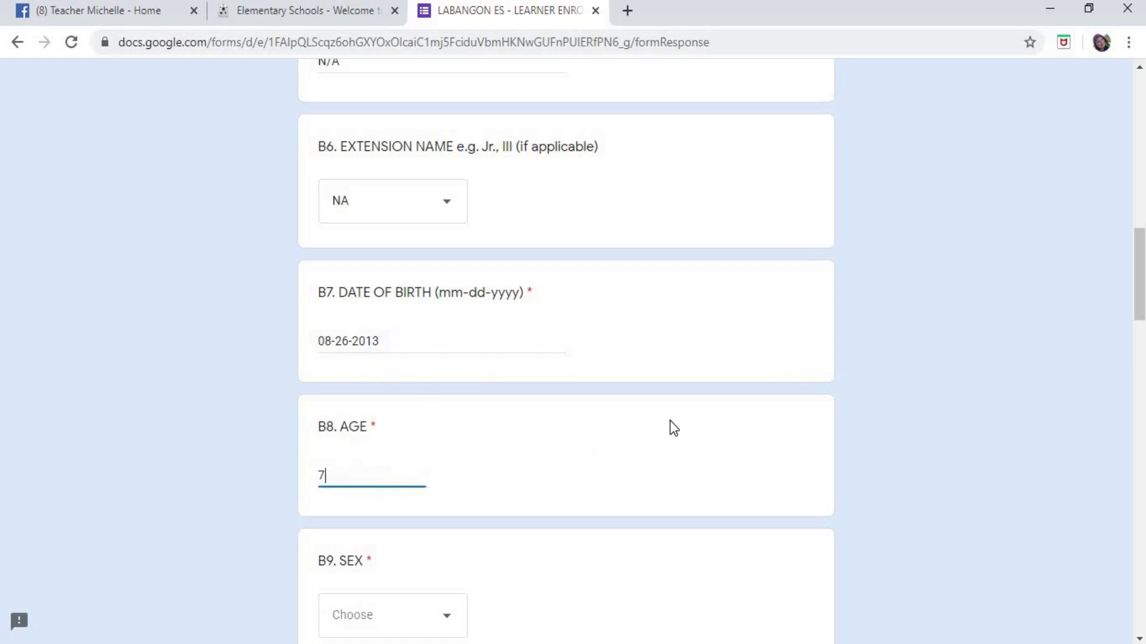
scroll(723, 439, "down", 3)
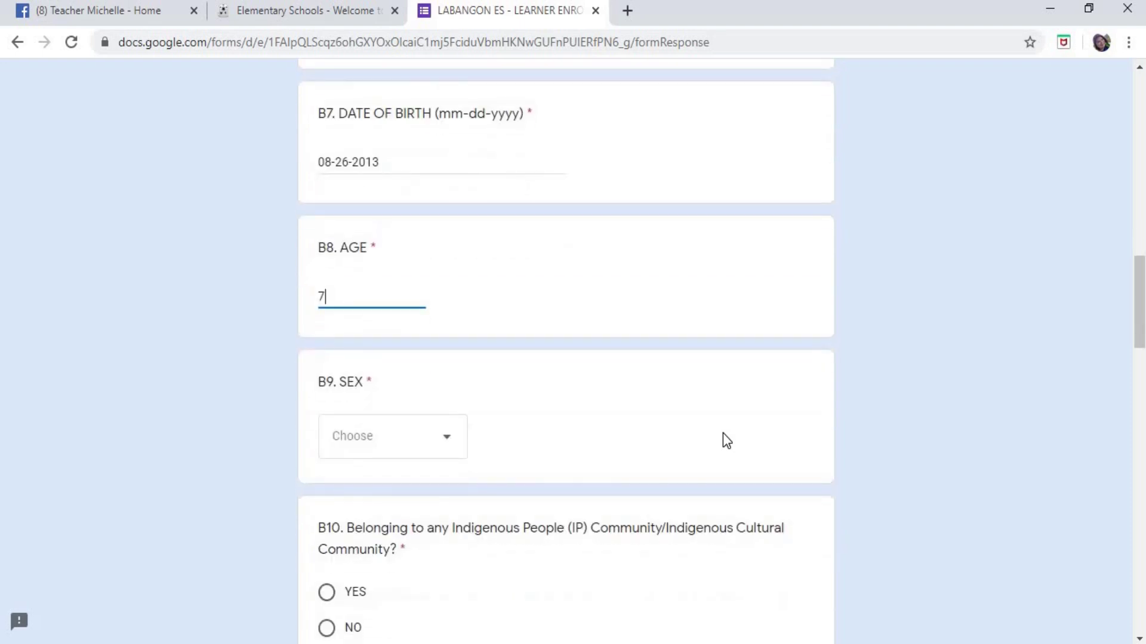
- Select FEMALE in the B9 Sex dropdown
scroll(722, 433, "up", 2)
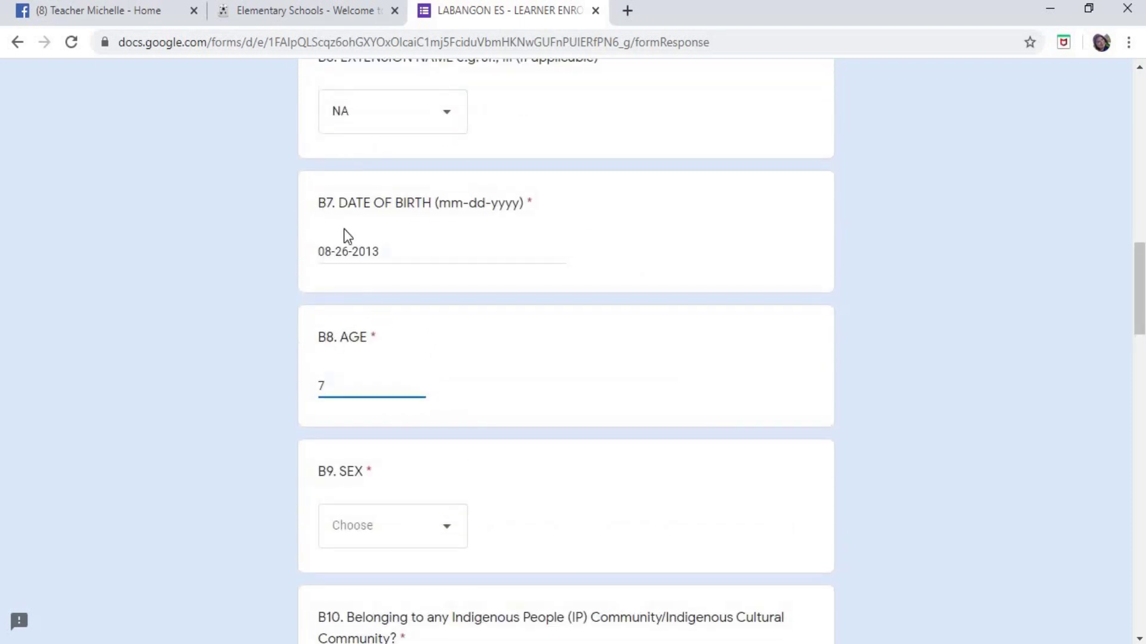
scroll(492, 333, "down", 2)
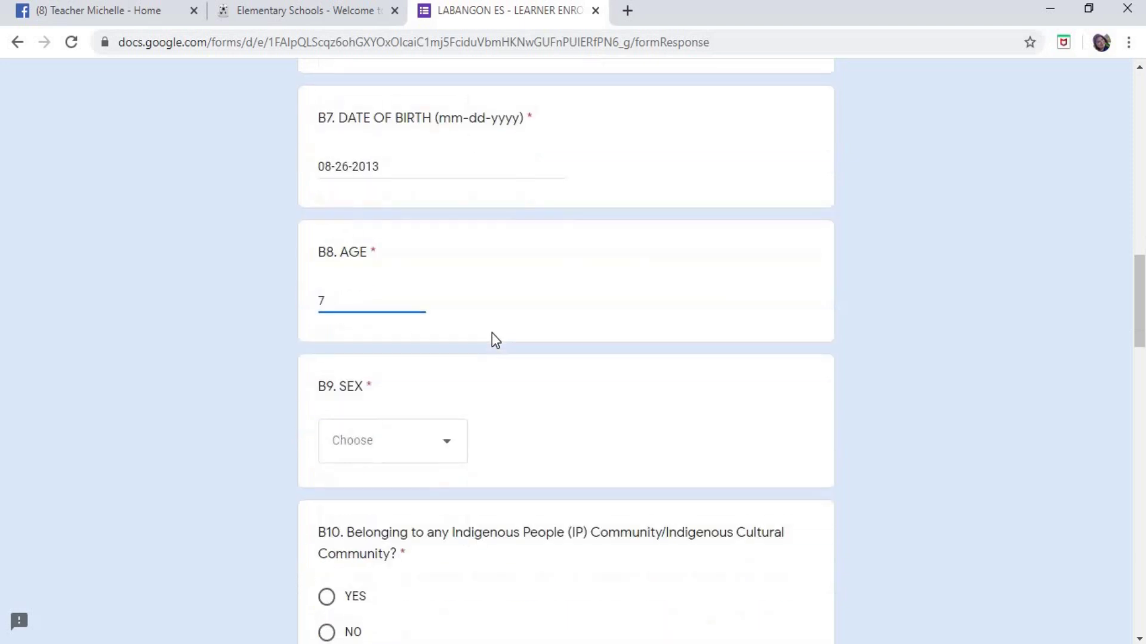
scroll(492, 333, "down", 2)
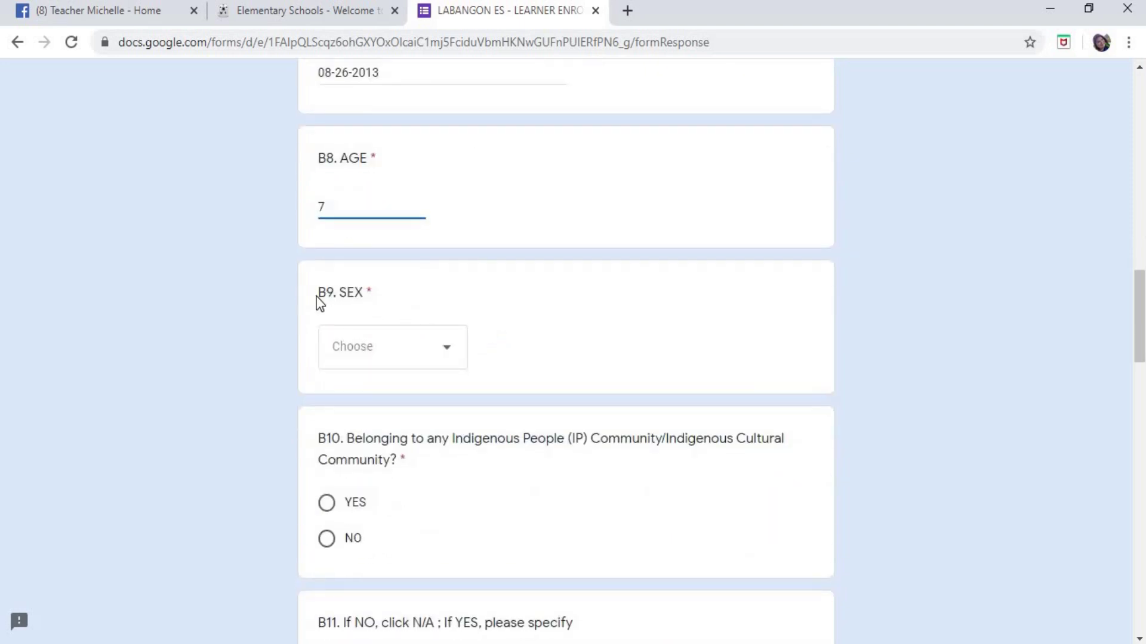
left_click_drag(319, 293, 367, 293)
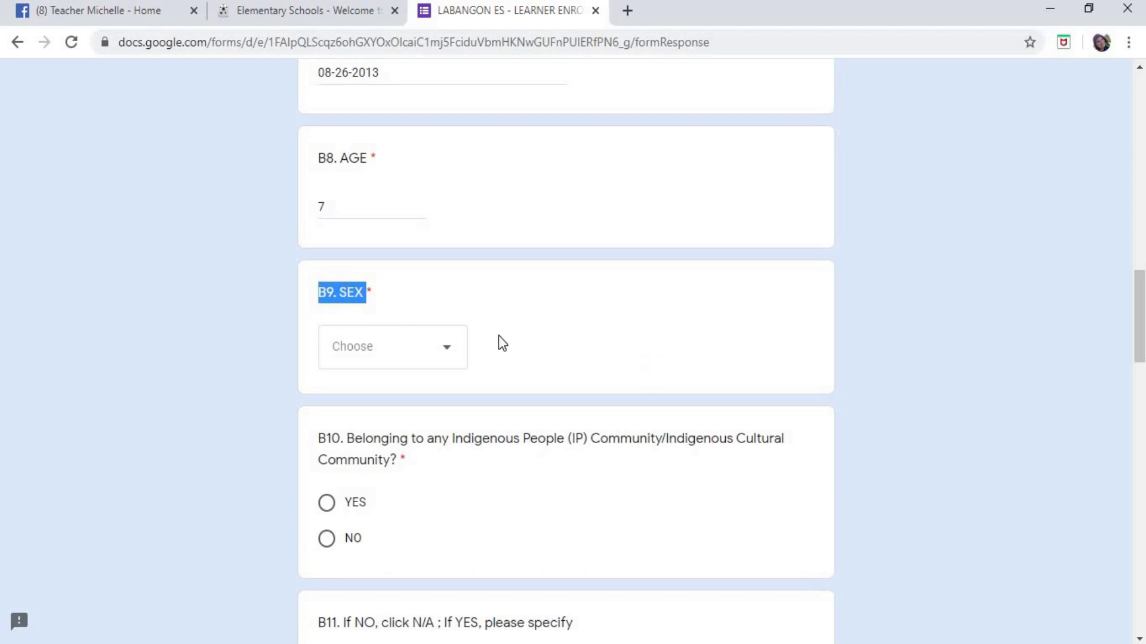
left_click(454, 358)
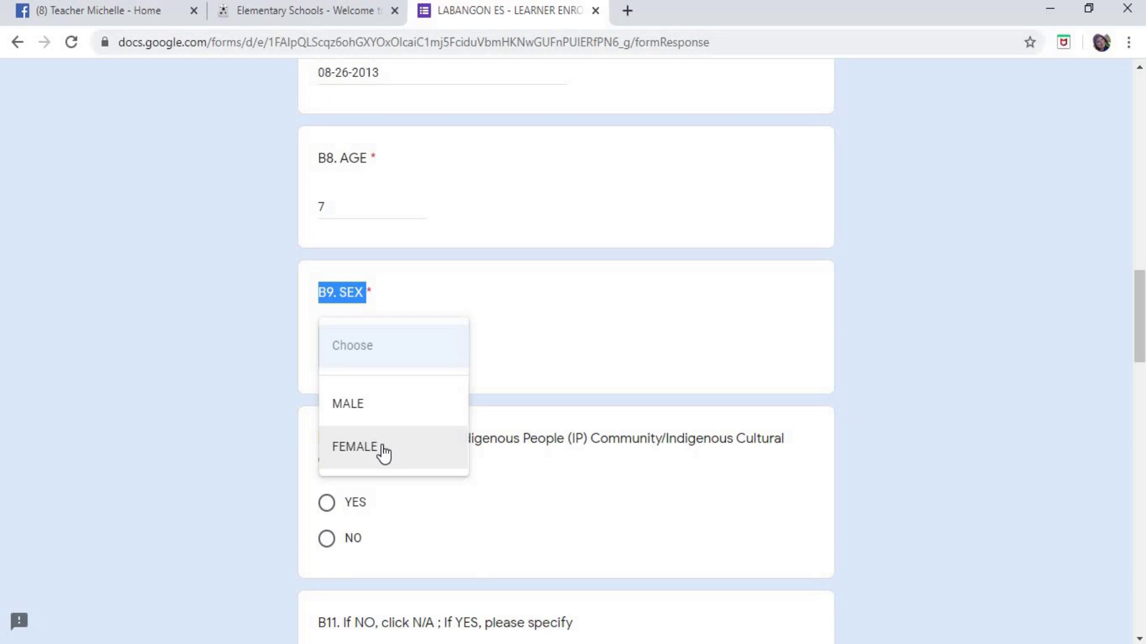
left_click(382, 454)
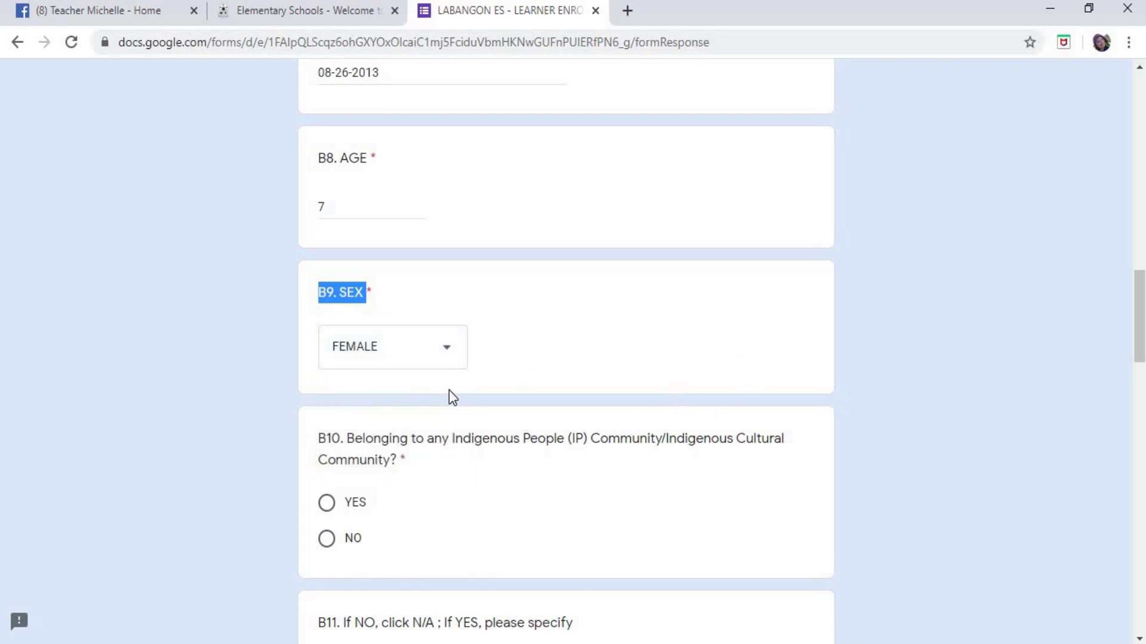
- Answer NO to the B10 Indigenous People community question
scroll(448, 391, "down", 1)
scroll(446, 398, "down", 1)
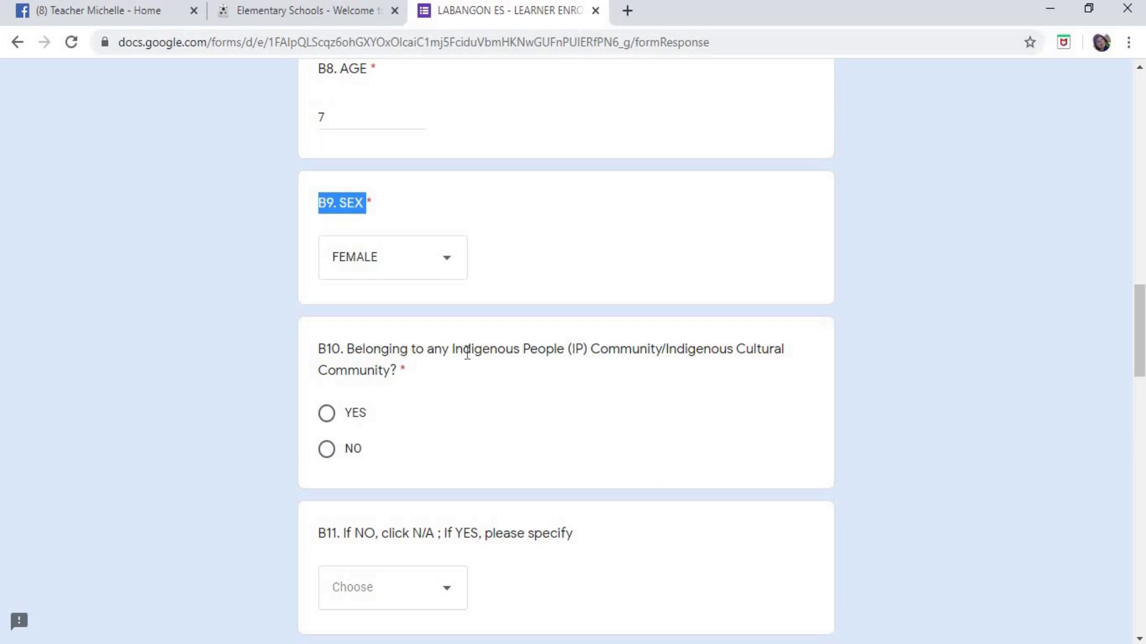
left_click_drag(454, 349, 567, 357)
left_click(588, 421)
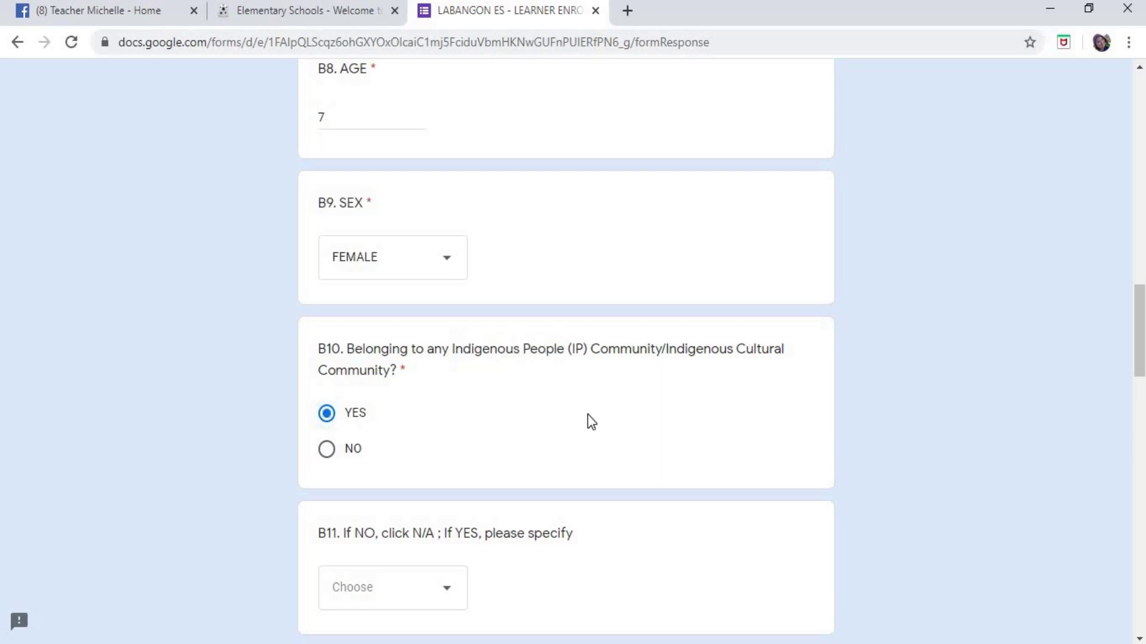
left_click(328, 456)
left_click(326, 414)
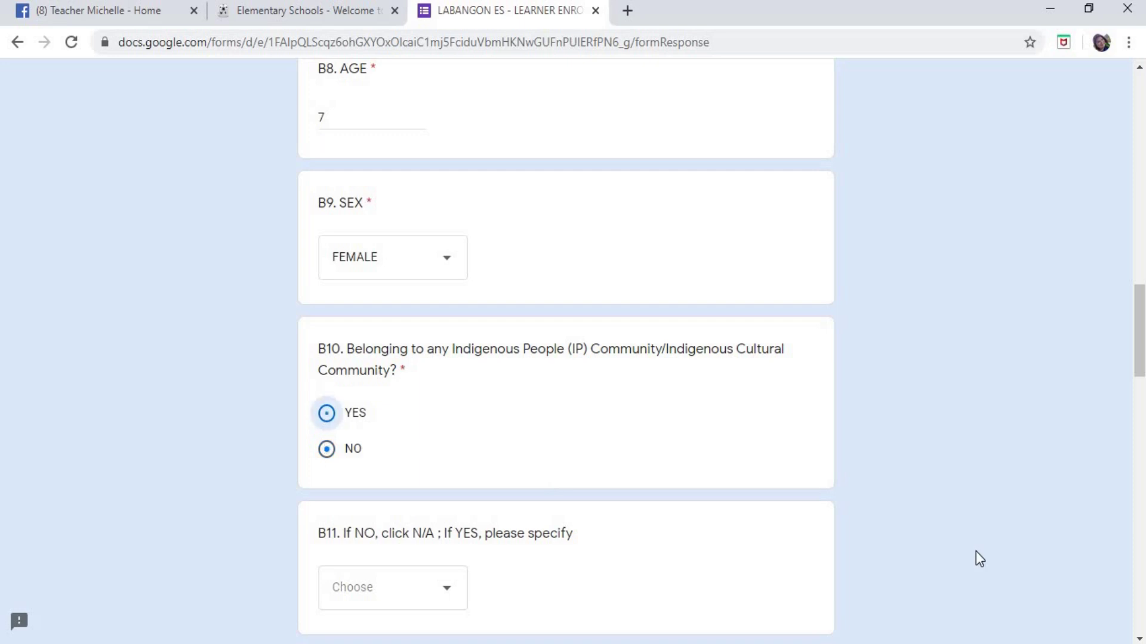
left_click(327, 459)
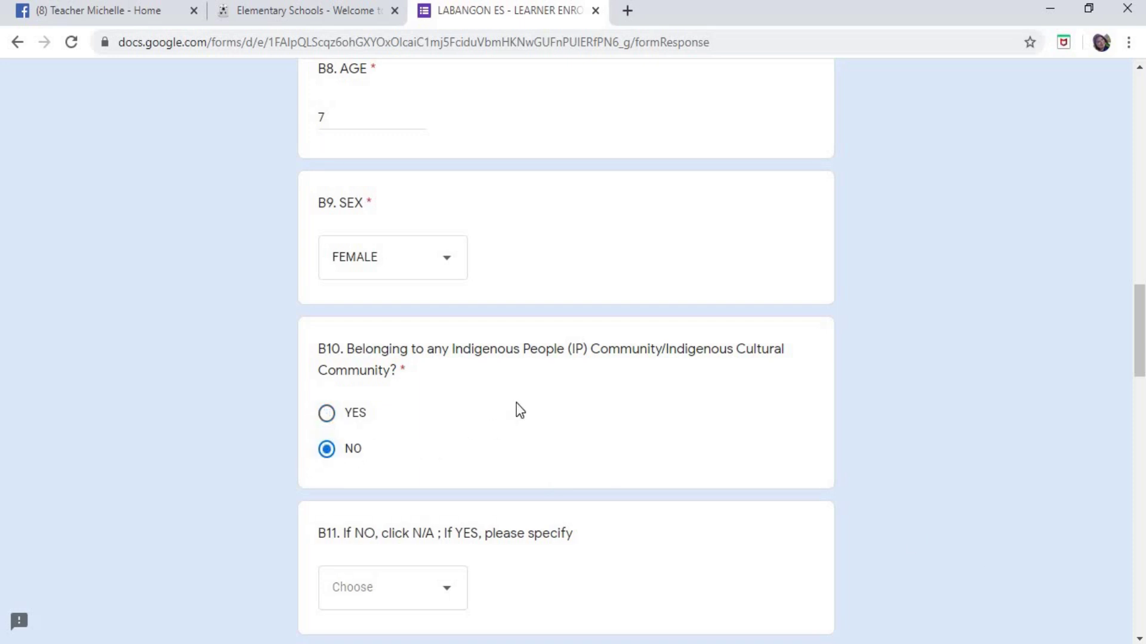
scroll(519, 410, "down", 3)
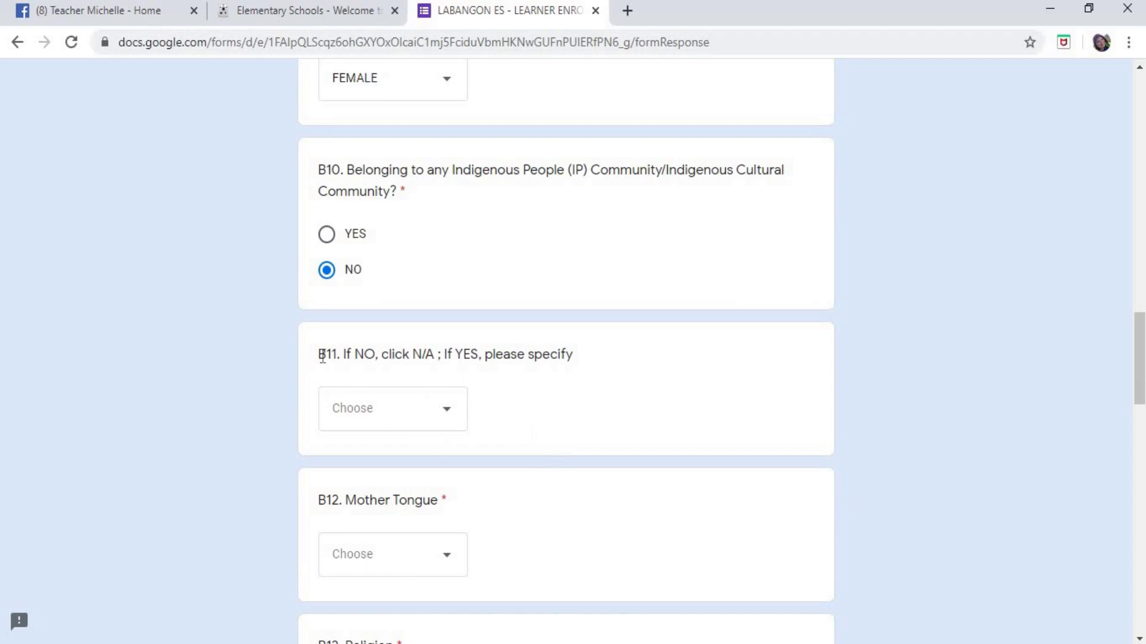
- Set the B11 indigenous-community detail dropdown to N/A
left_click_drag(323, 356, 363, 355)
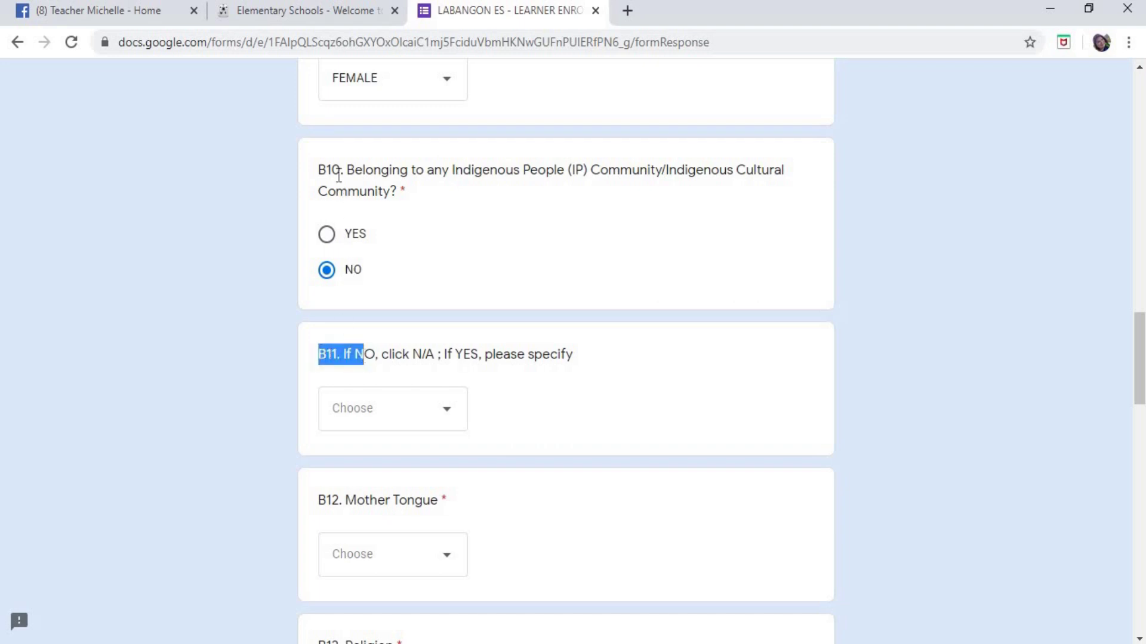
left_click(336, 363)
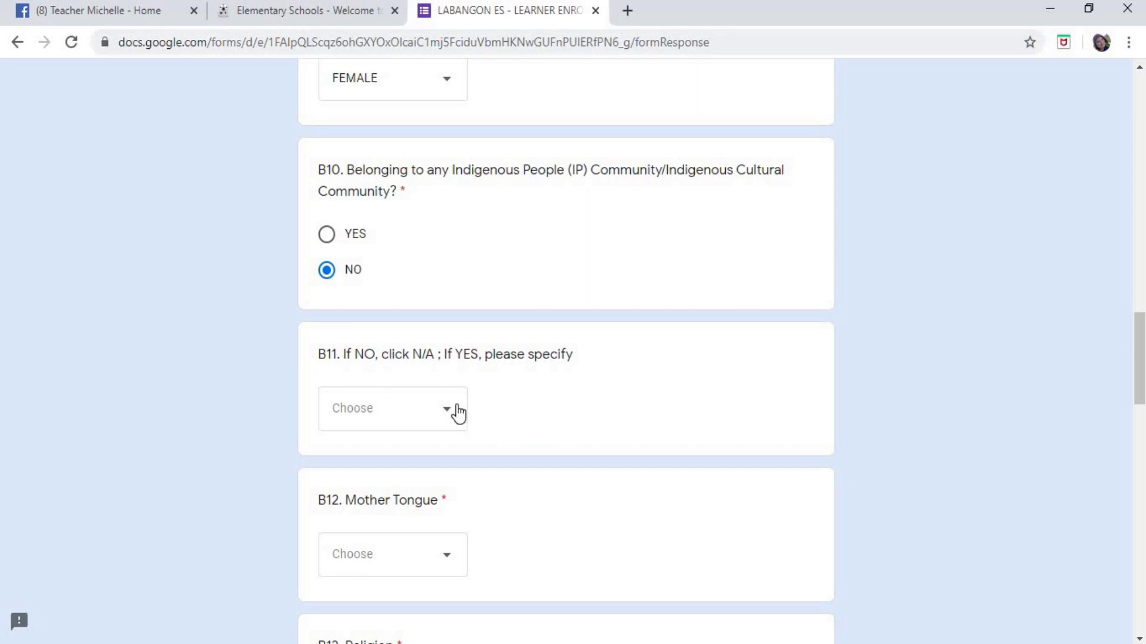
left_click(458, 412)
left_click(347, 553)
left_click(452, 409)
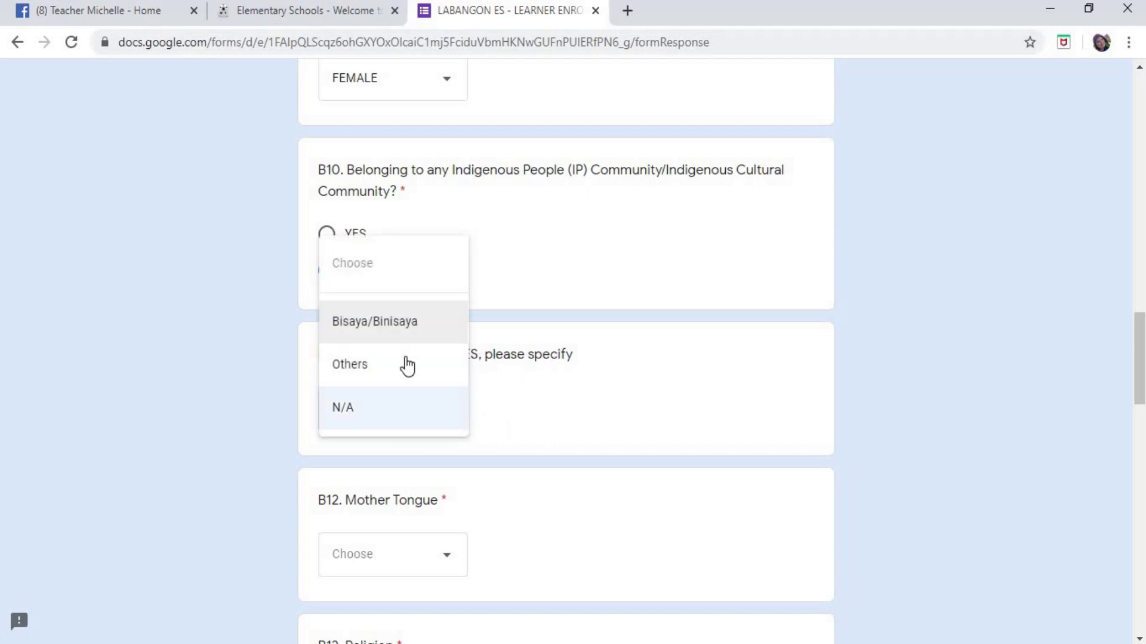
left_click(420, 410)
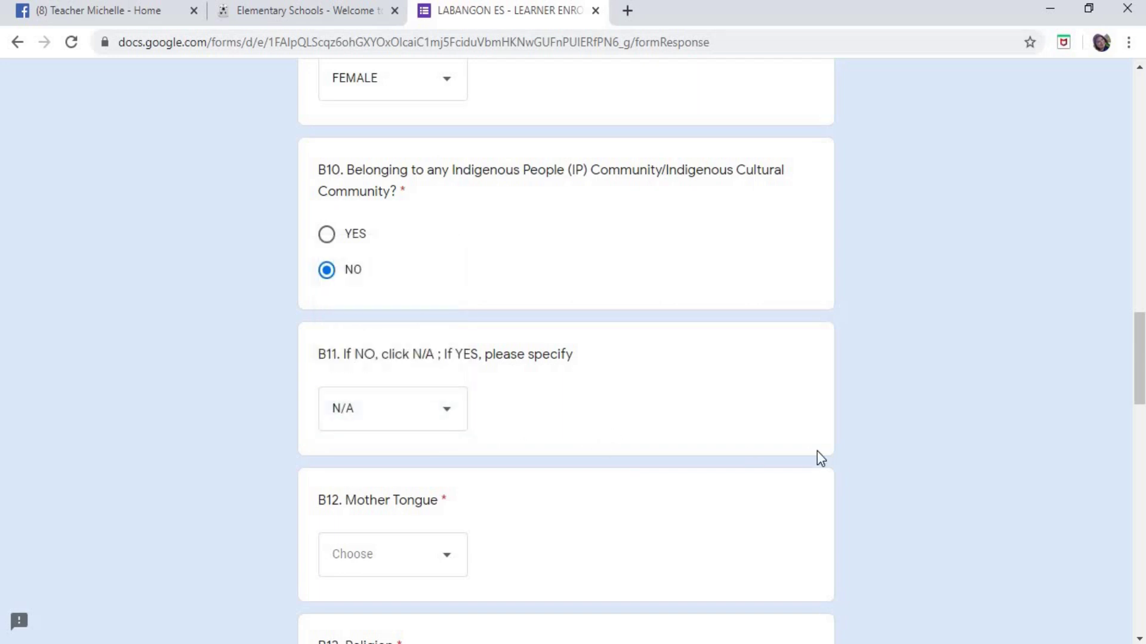
- Choose Cebuano as the B12 mother tongue
scroll(817, 452, "down", 1)
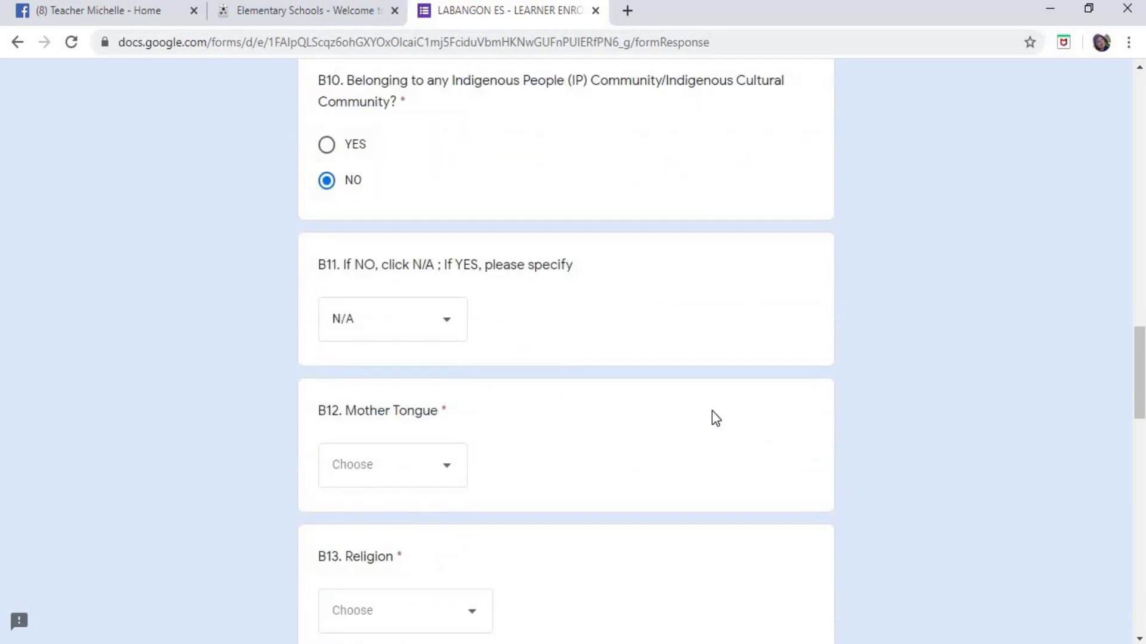
scroll(718, 415, "down", 1)
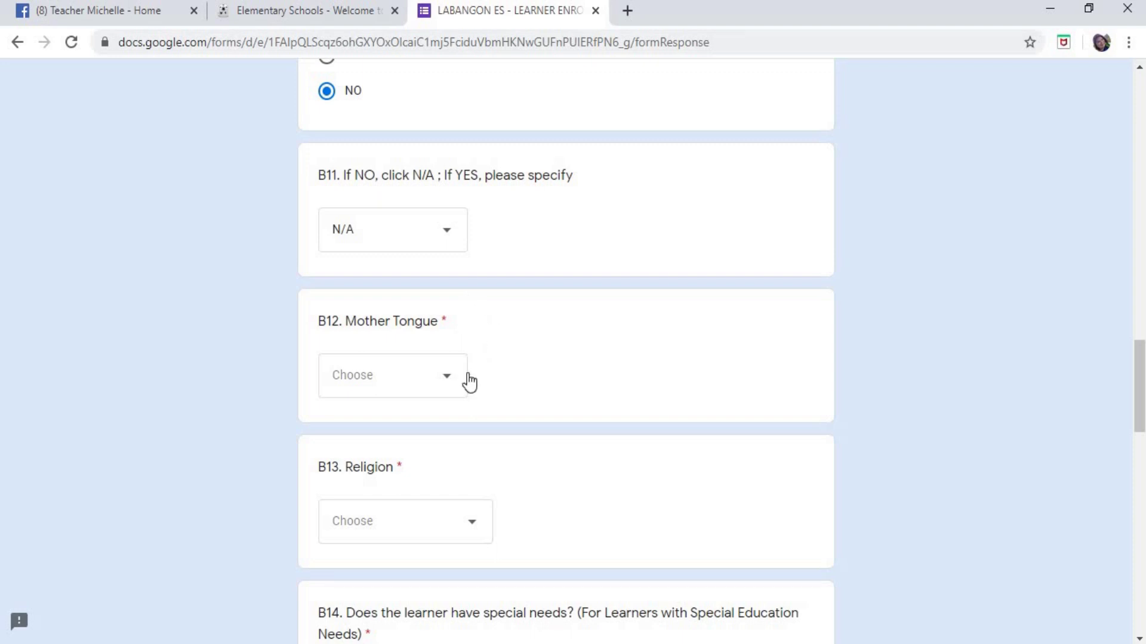
left_click(445, 388)
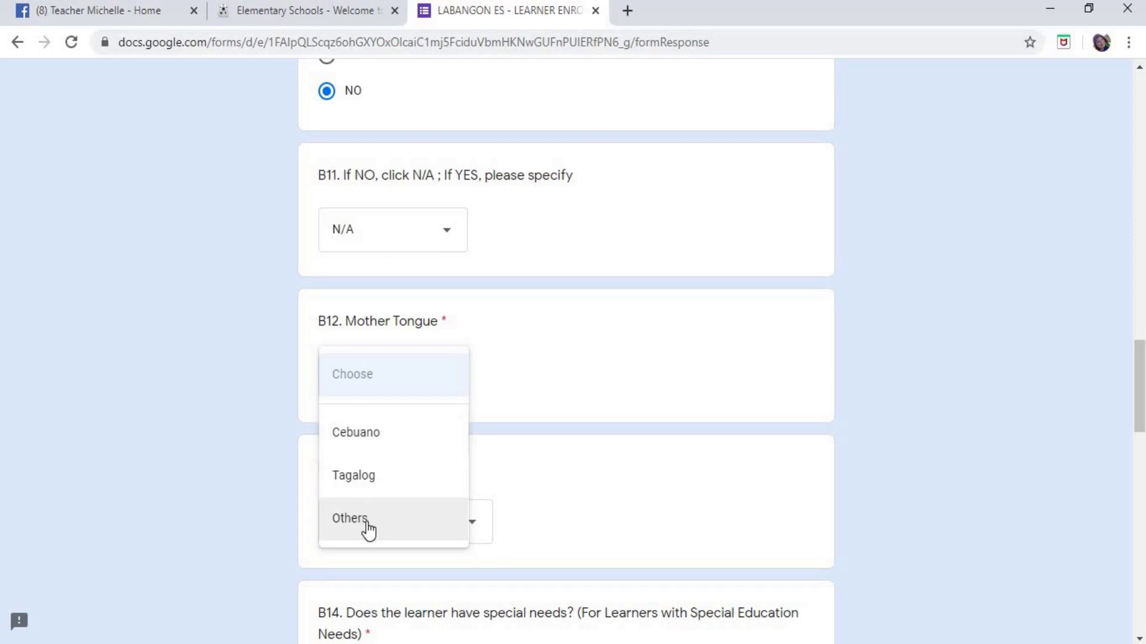
left_click(376, 436)
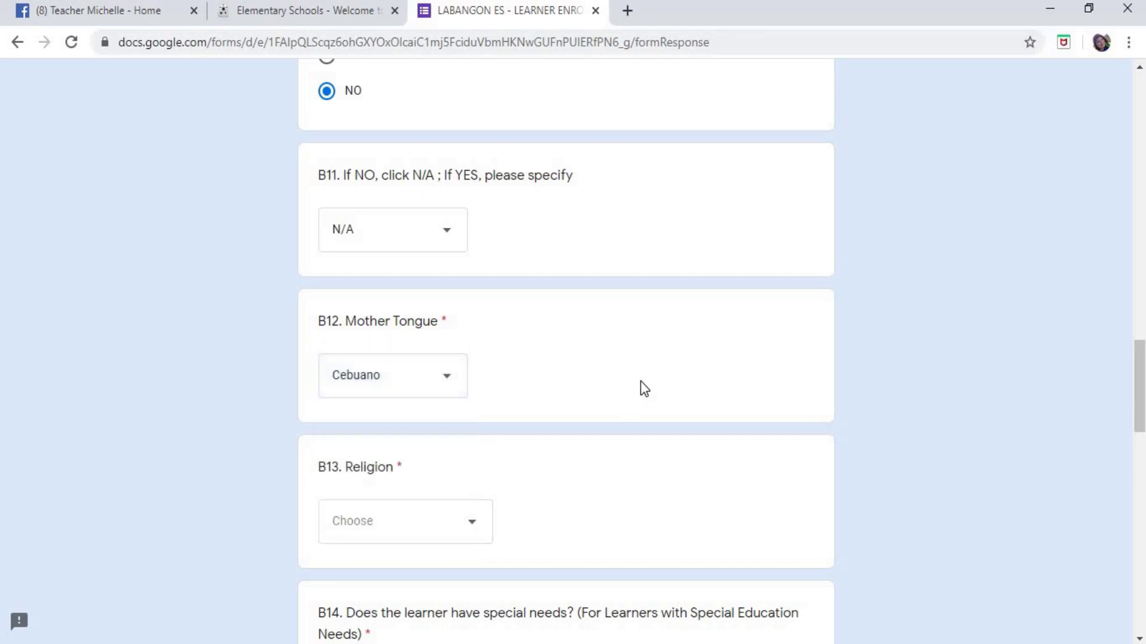
scroll(653, 317, "down", 3)
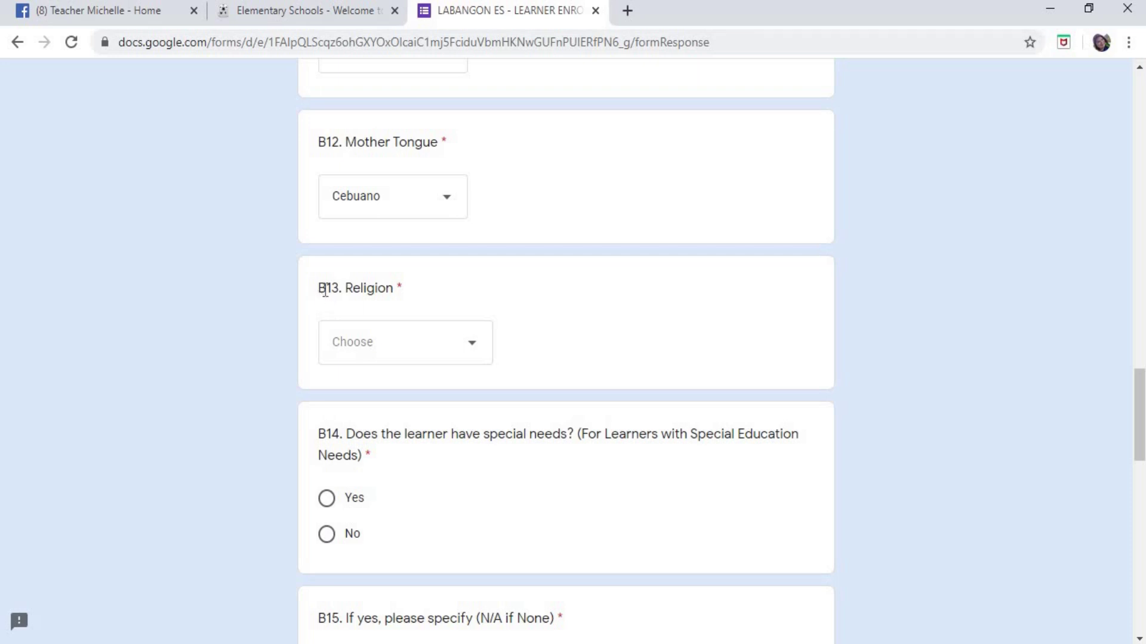
- Answer B13 Religion with Roman Catholic, replacing an initial Others selection
triple_click(450, 299)
left_click(527, 315)
left_click(477, 344)
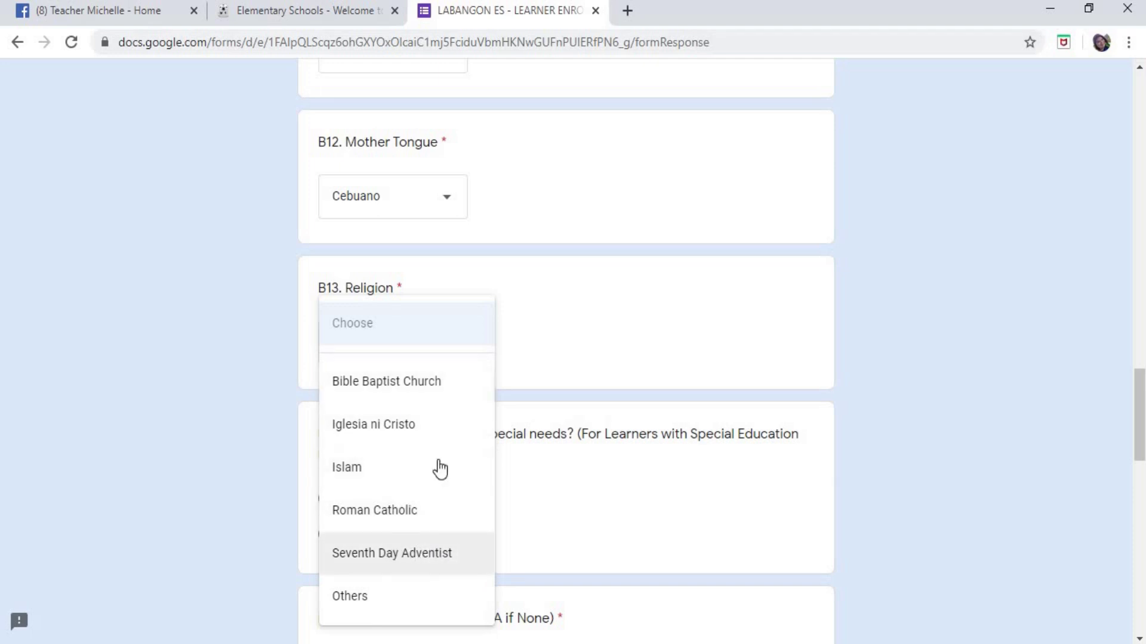
left_click(368, 597)
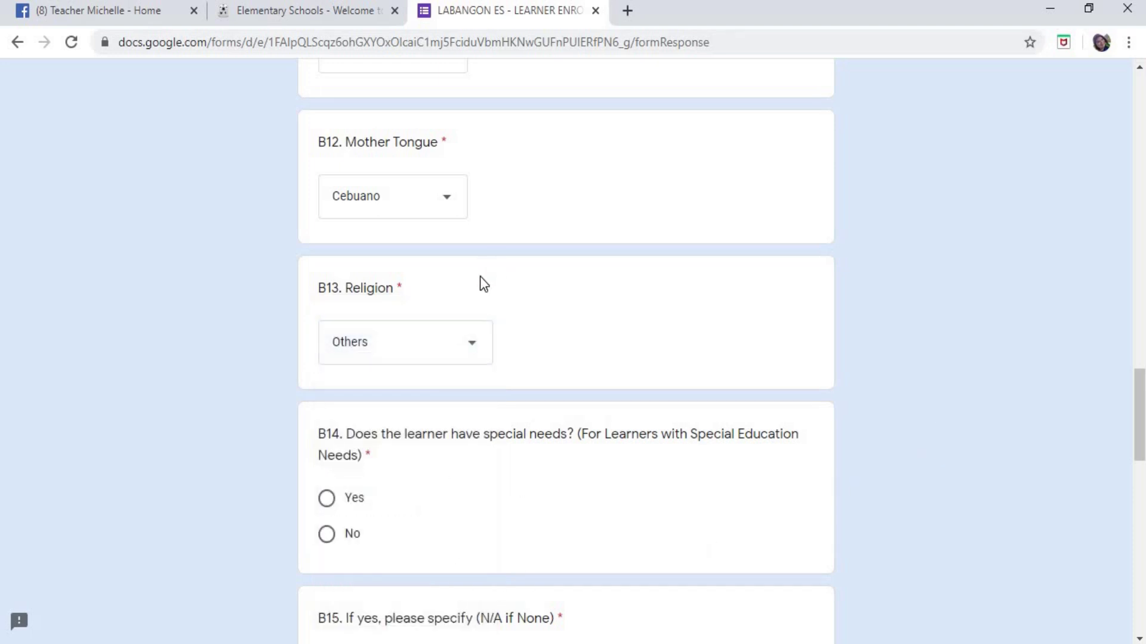
left_click(470, 346)
left_click(432, 295)
scroll(762, 221, "down", 3)
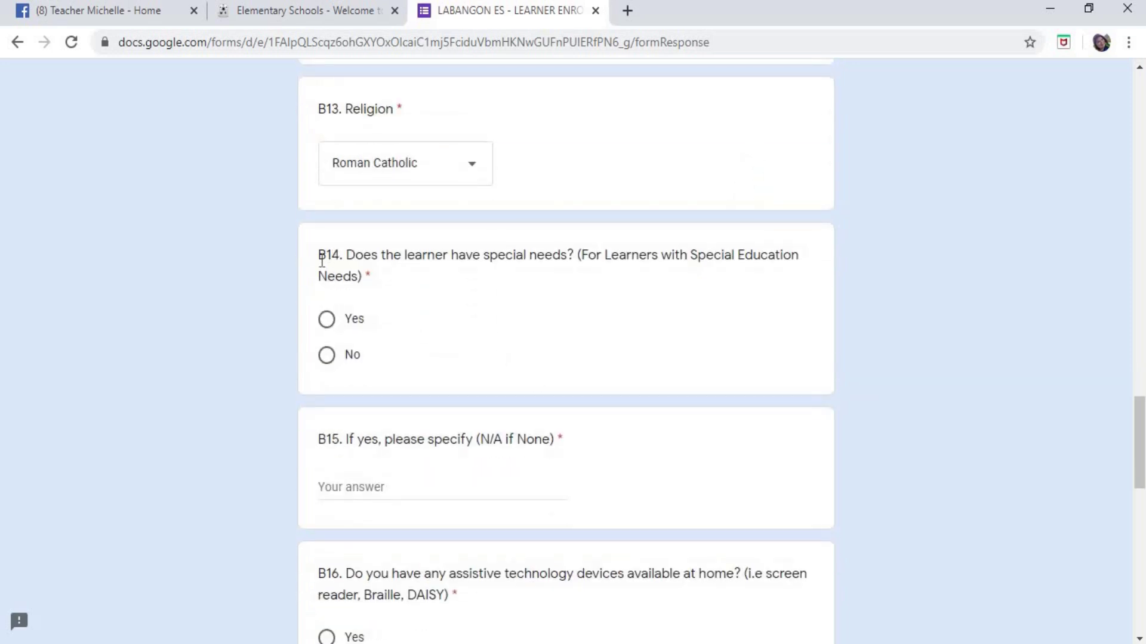
left_click_drag(320, 260, 562, 277)
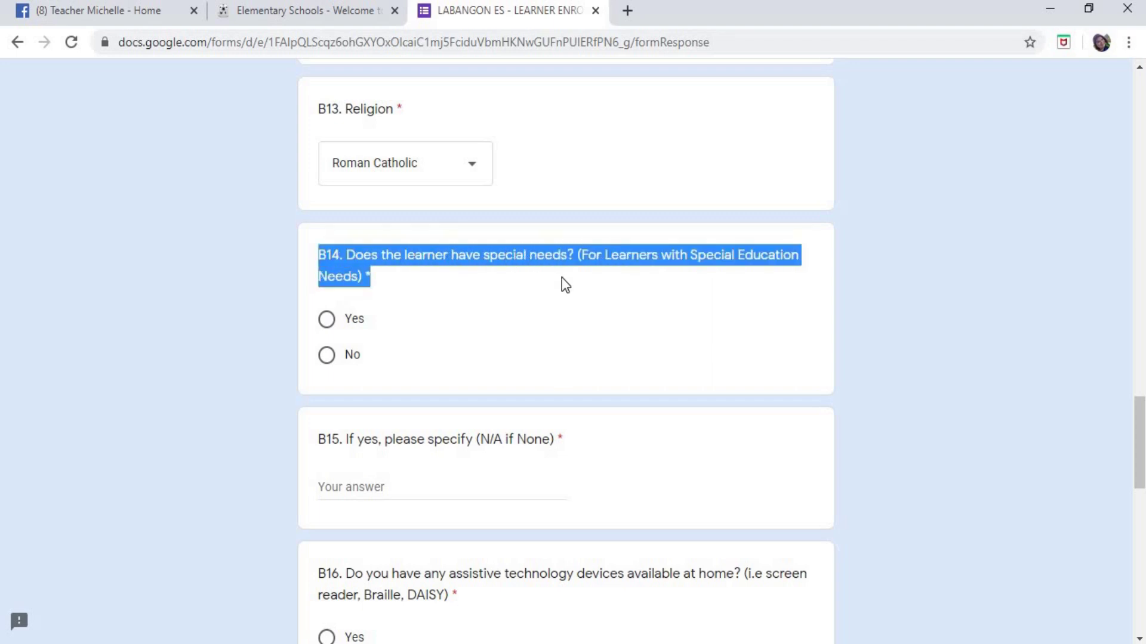
left_click(712, 297)
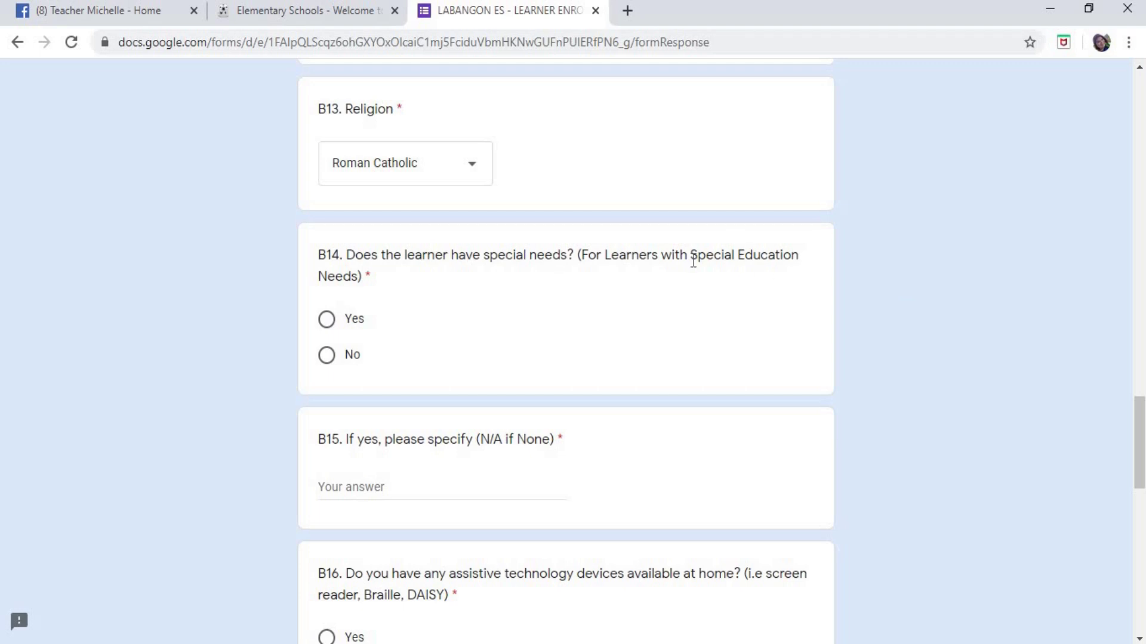
left_click_drag(689, 257, 785, 259)
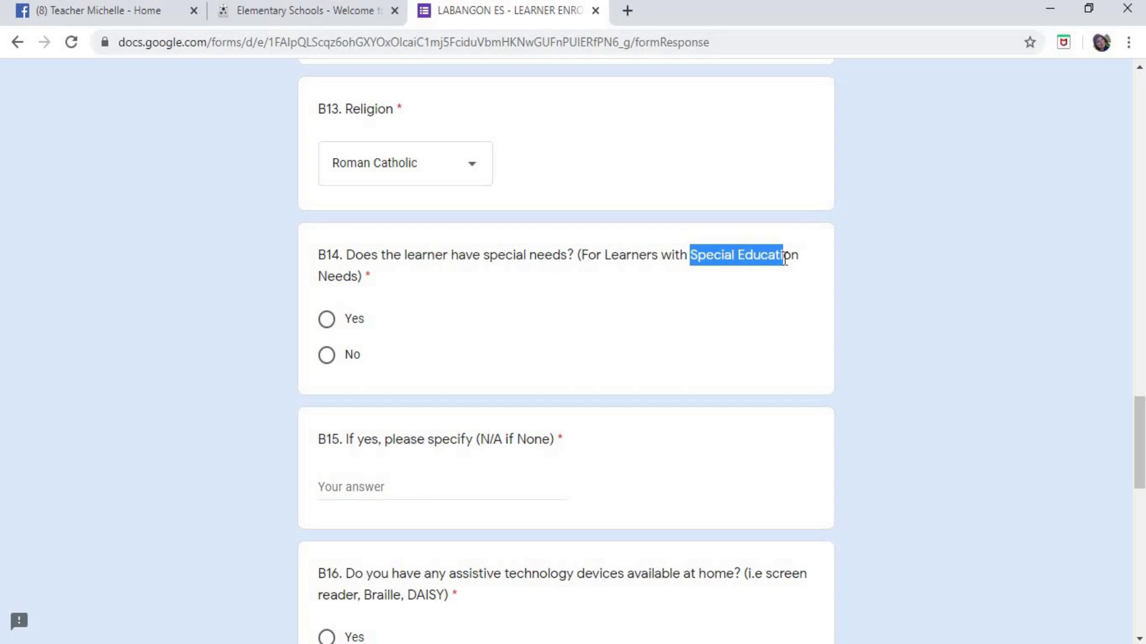
- Answer No to the B14 special-needs question
left_click(328, 358)
left_click(326, 329)
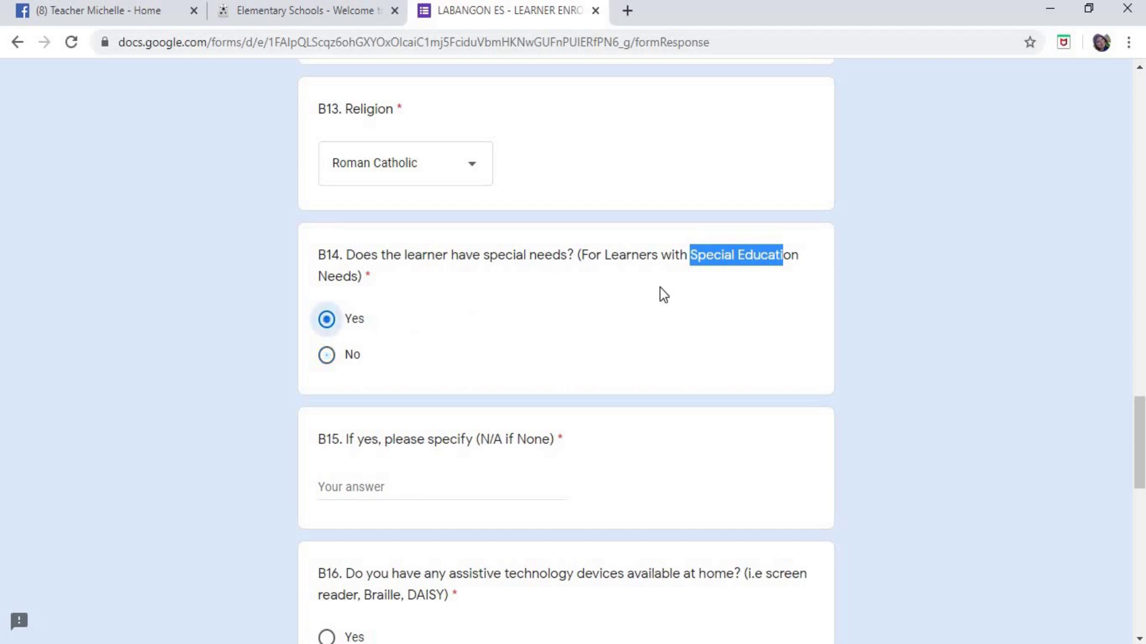
left_click(327, 358)
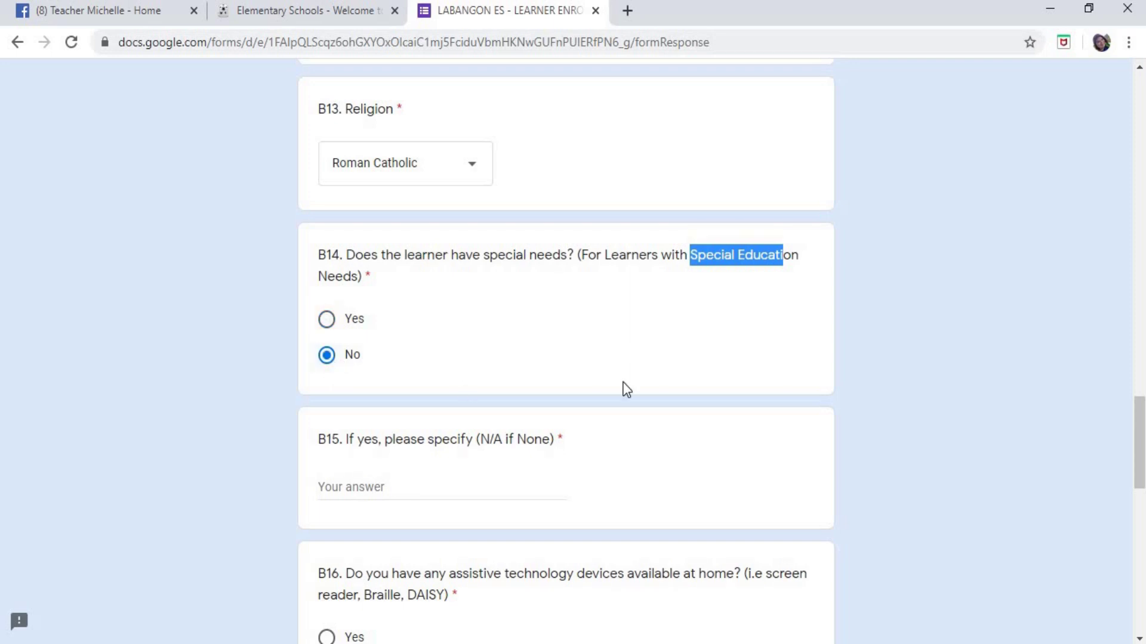
left_click(327, 319)
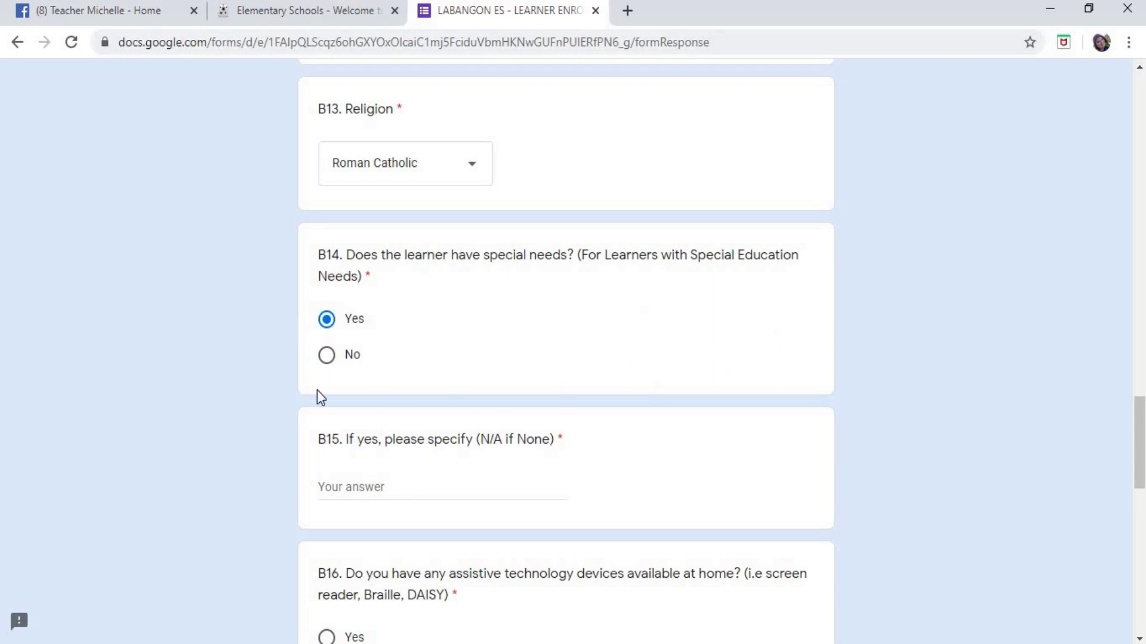
scroll(854, 302, "down", 5)
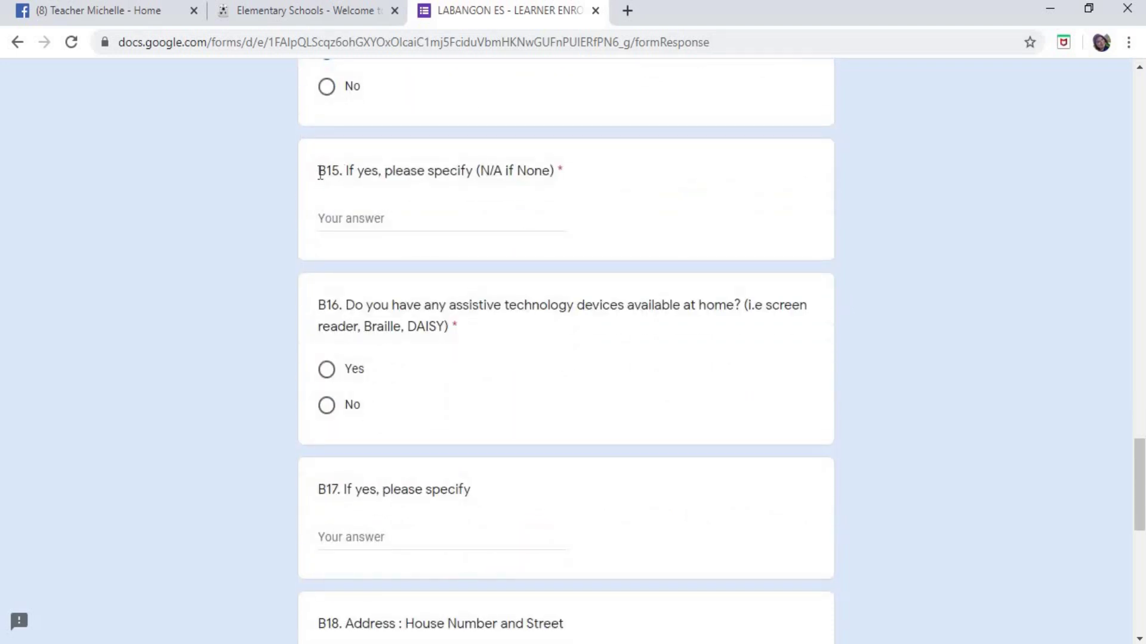
left_click_drag(318, 171, 561, 171)
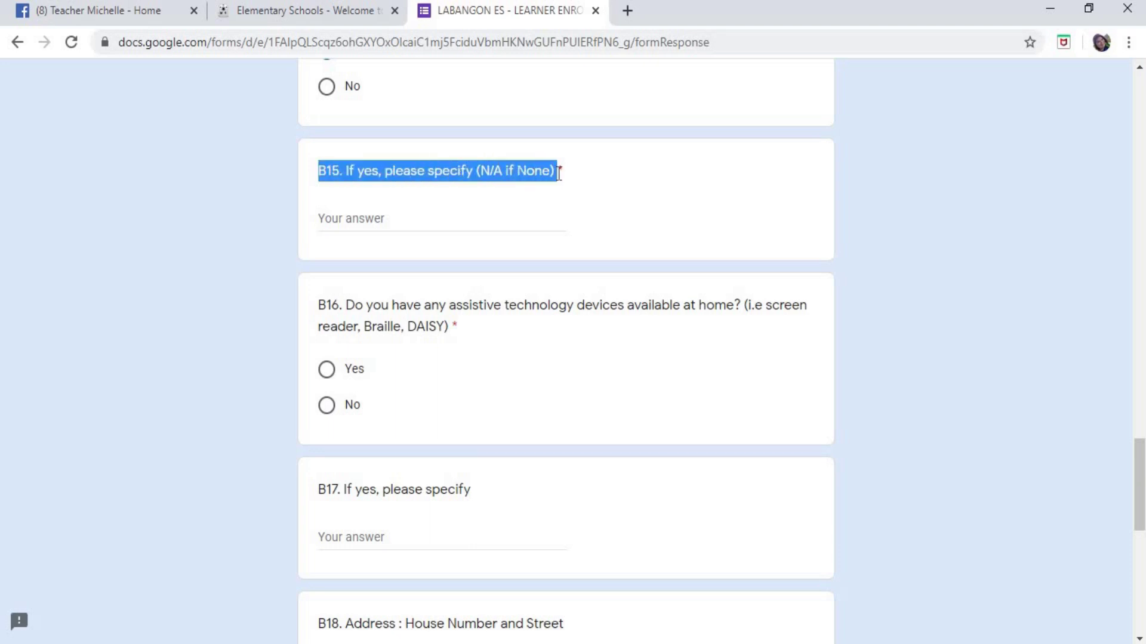
left_click(635, 216)
scroll(608, 227, "up", 2)
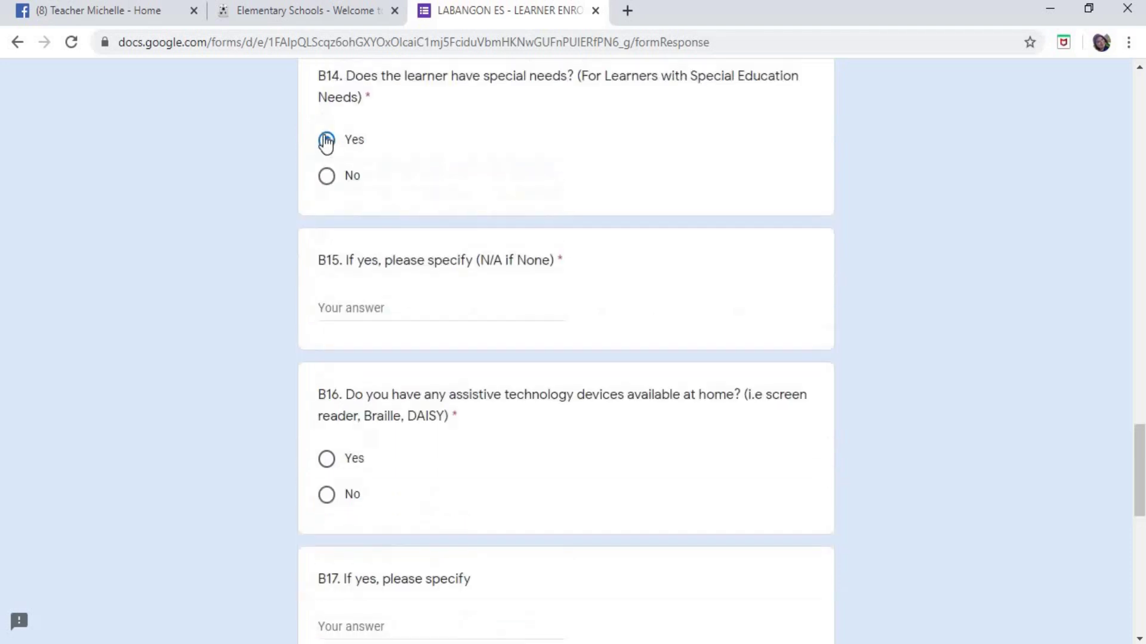
left_click(327, 178)
- Type N/A as the B15 special-needs details
left_click(433, 317)
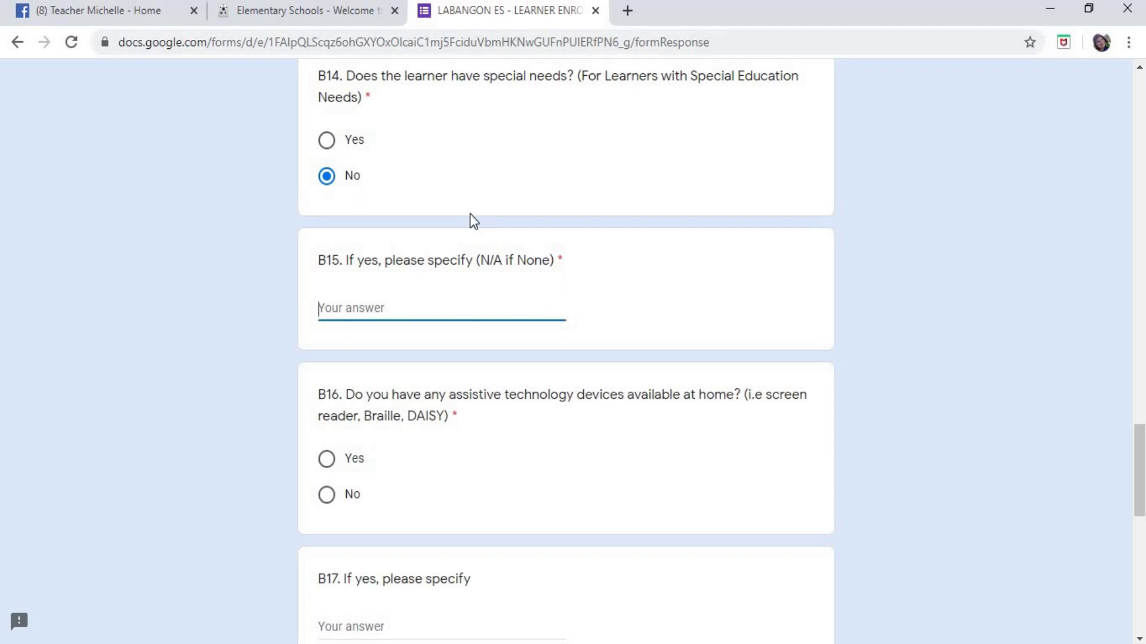
type("N/A")
scroll(457, 332, "down", 1)
scroll(457, 332, "down", 3)
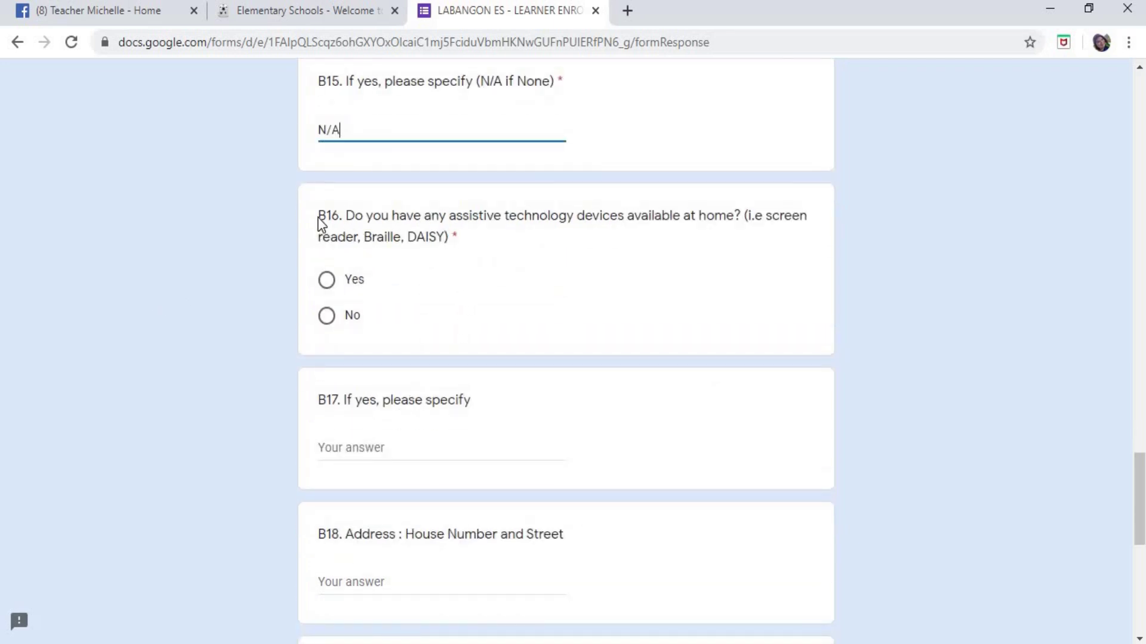
- Answer No to B16 about assistive technology devices at home
left_click_drag(448, 232, 478, 243)
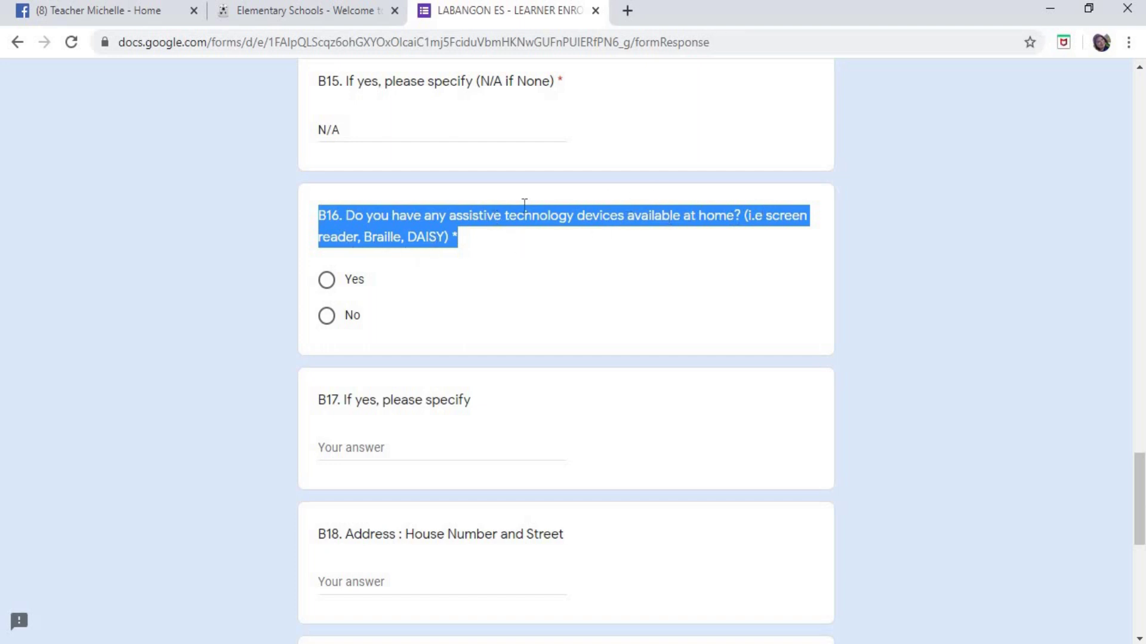
left_click(523, 237)
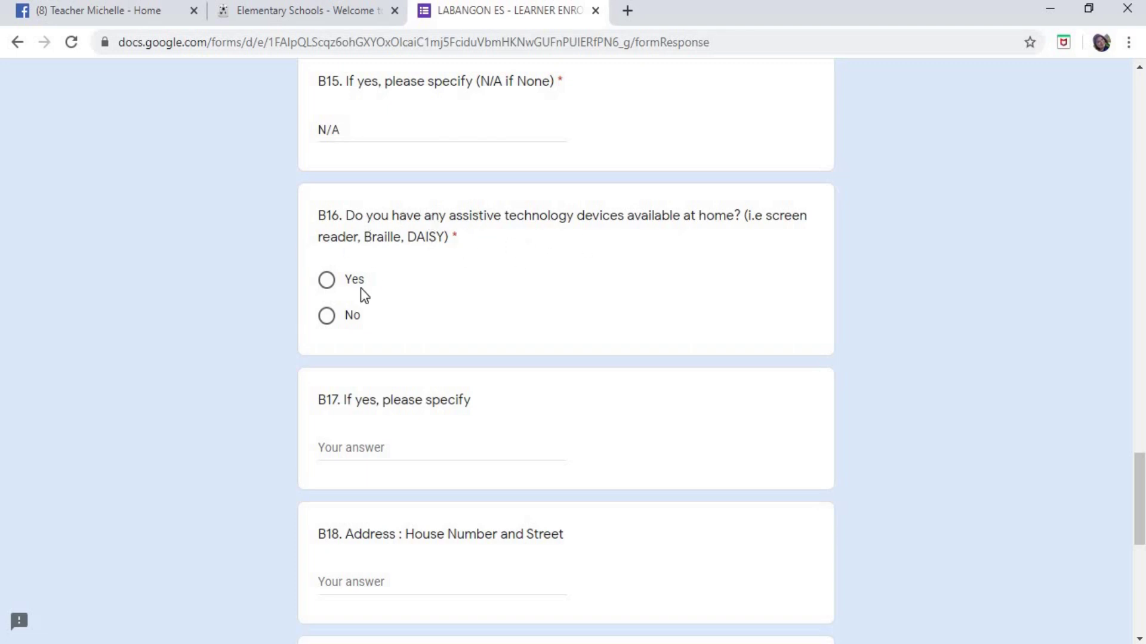
left_click(328, 317)
scroll(656, 292, "up", 1)
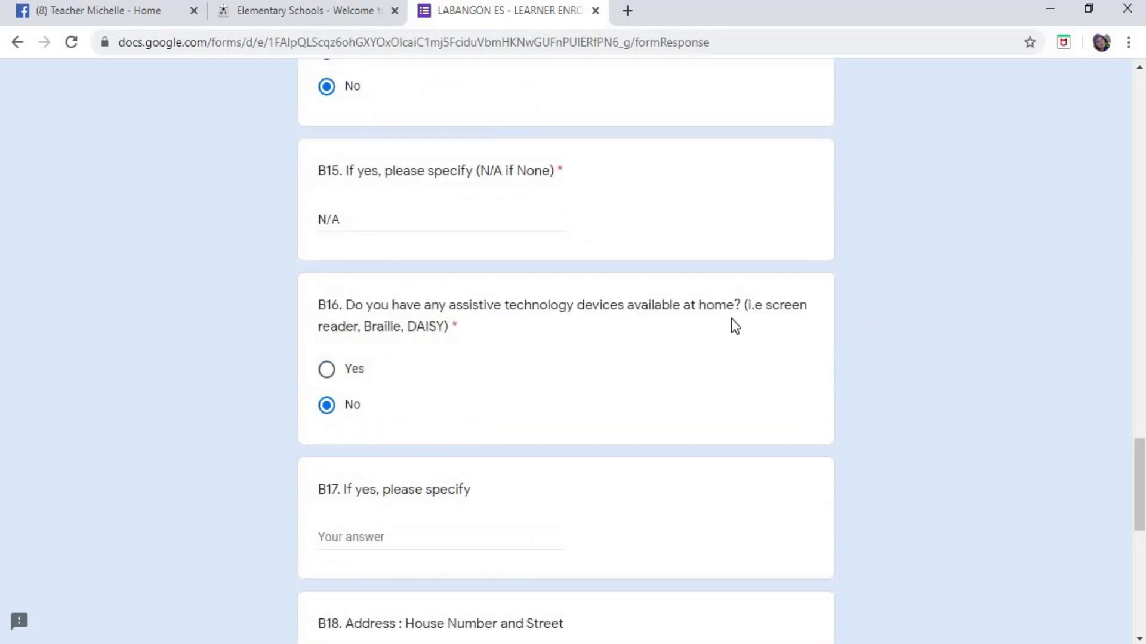
scroll(683, 313, "up", 1)
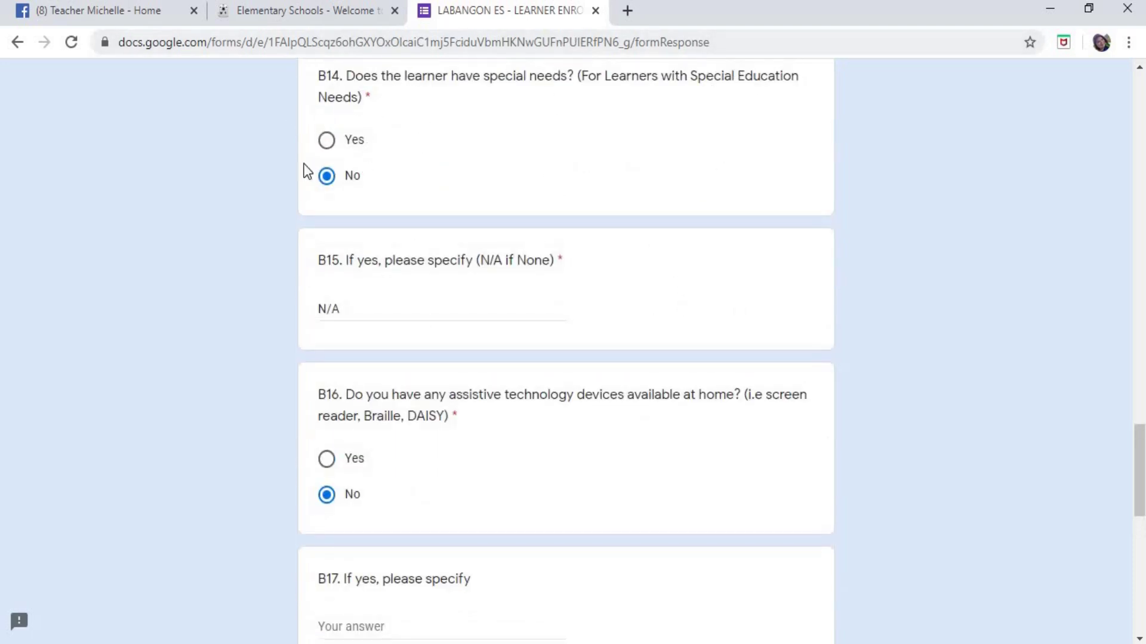
scroll(374, 414, "down", 1)
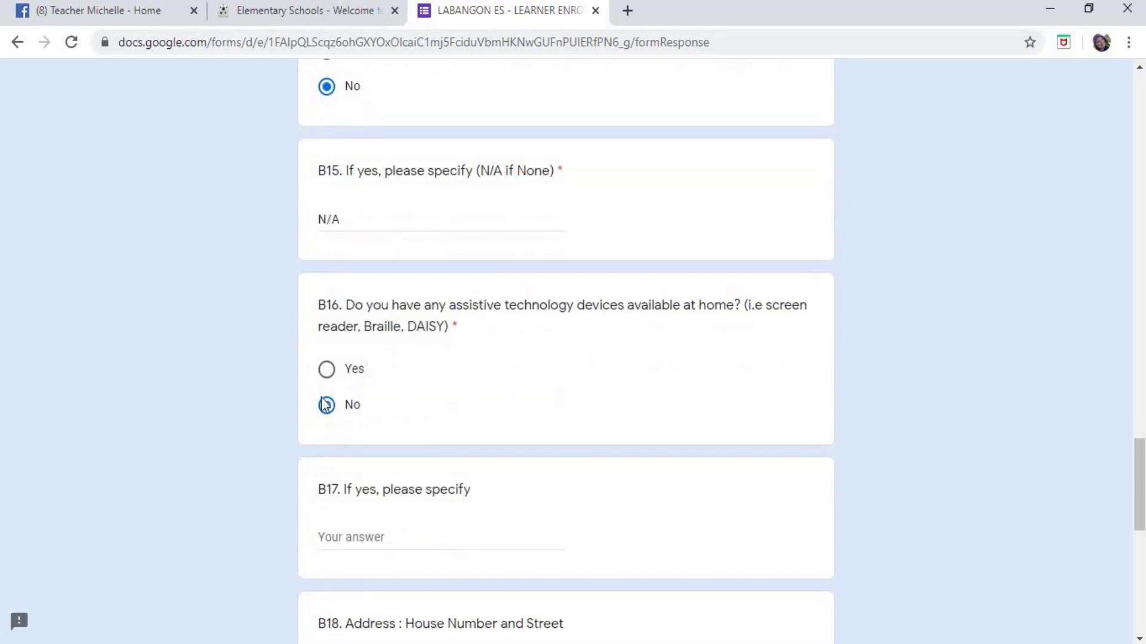
scroll(531, 361, "down", 2)
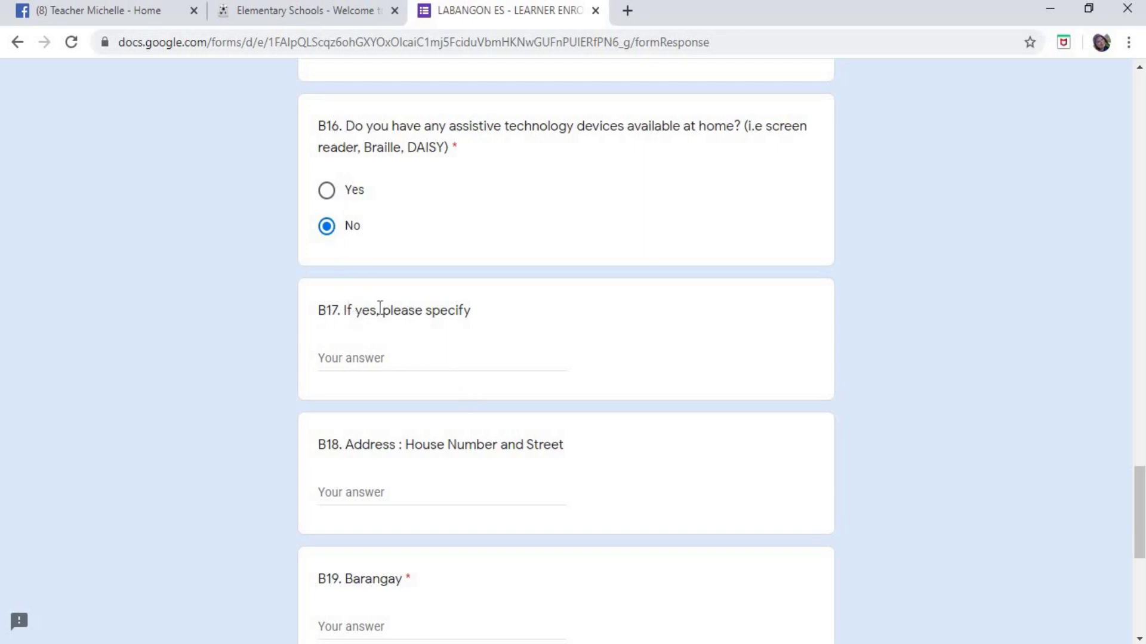
- Type N/A as the B17 assistive-device details
left_click(361, 358)
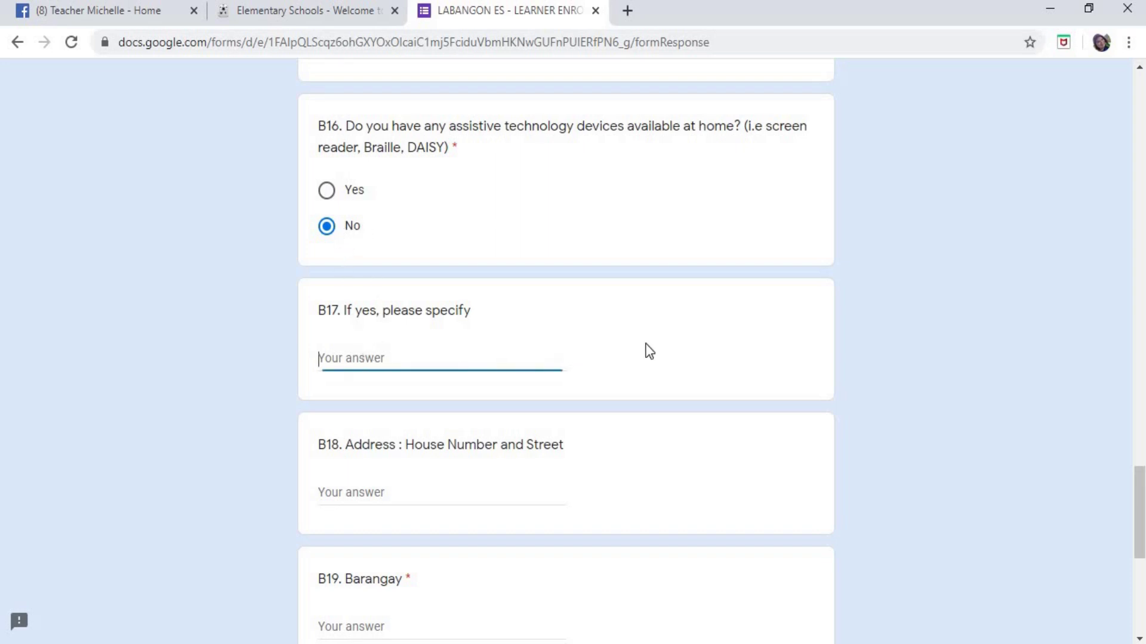
type("N/A")
scroll(549, 346, "down", 3)
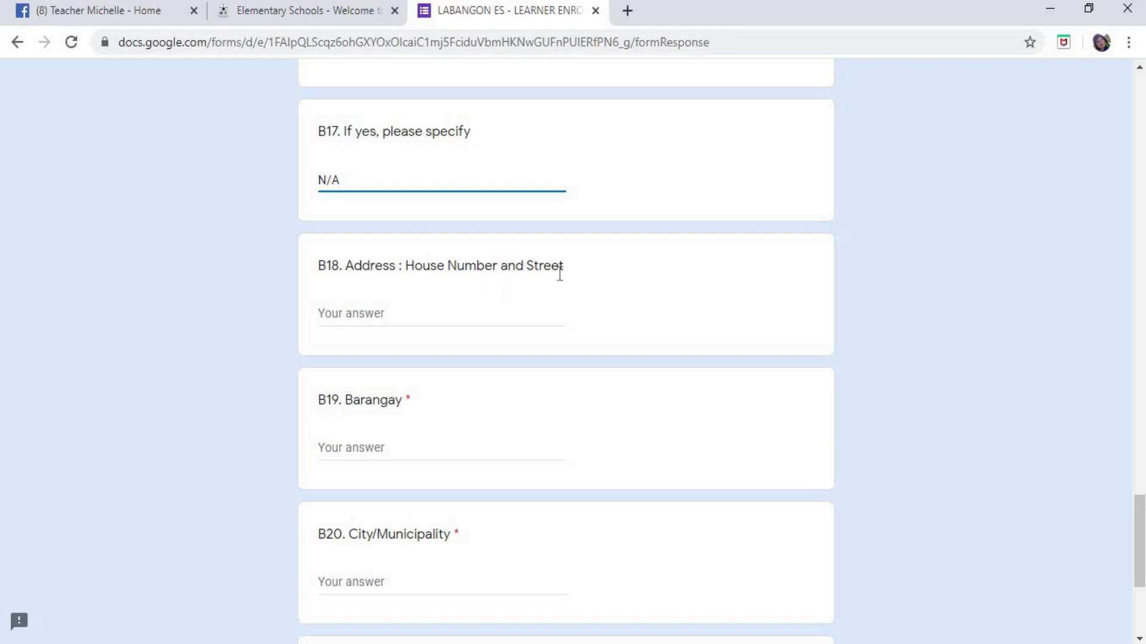
- Enter the learner's house number and street address in B18, fixing typos along the way
left_click(453, 312)
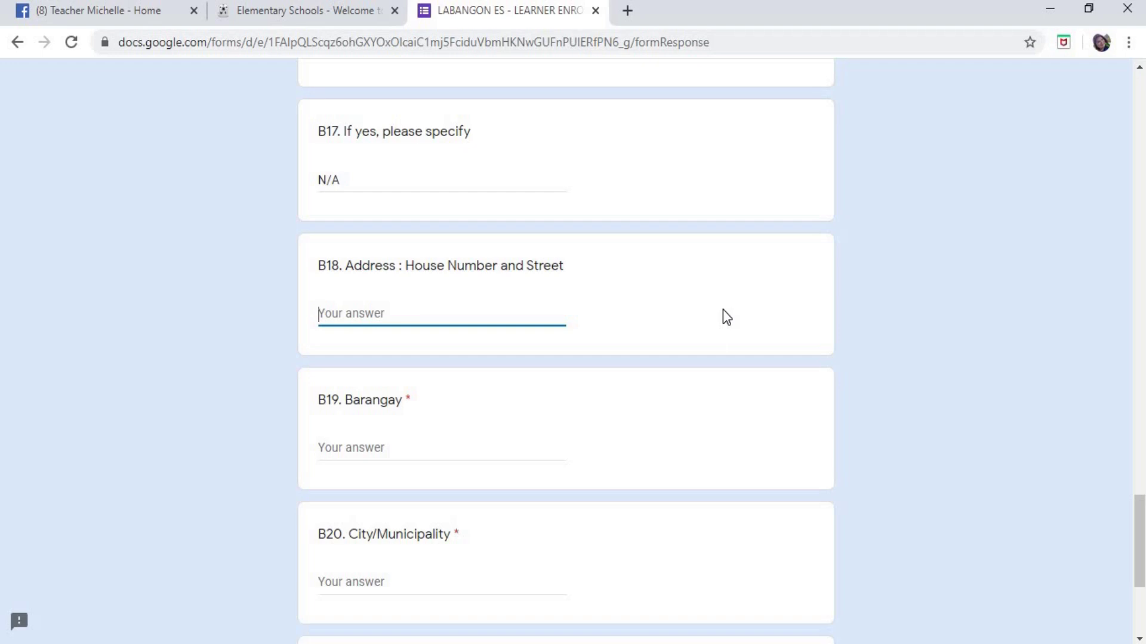
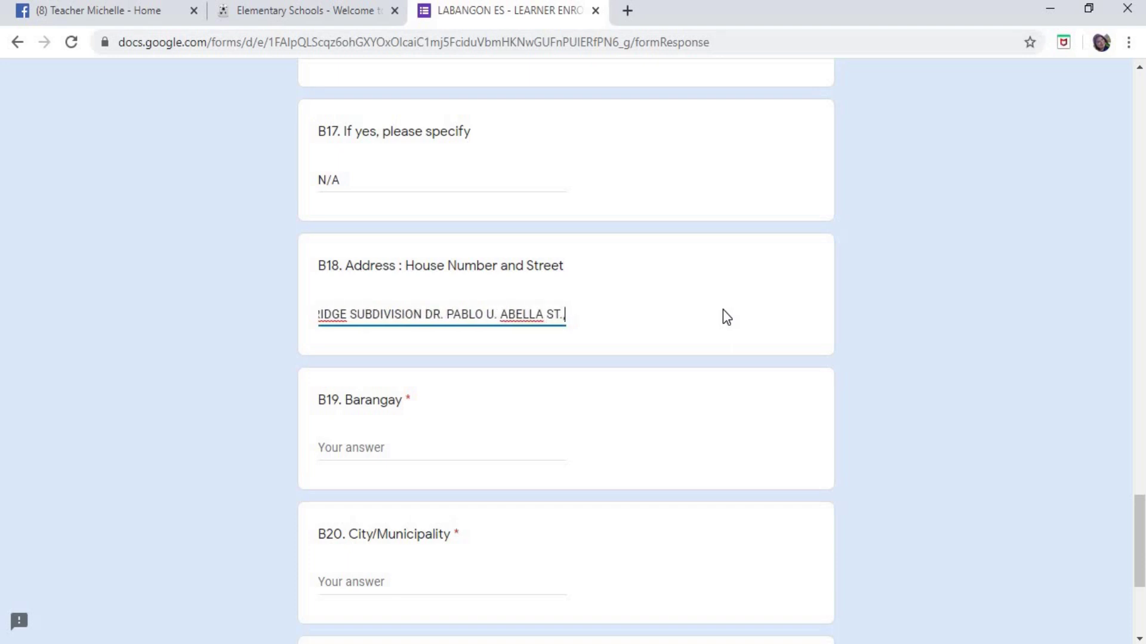
- Fill in Barangay LABANGON, City/Municipality CEBU and Province CEBU
left_click(335, 449)
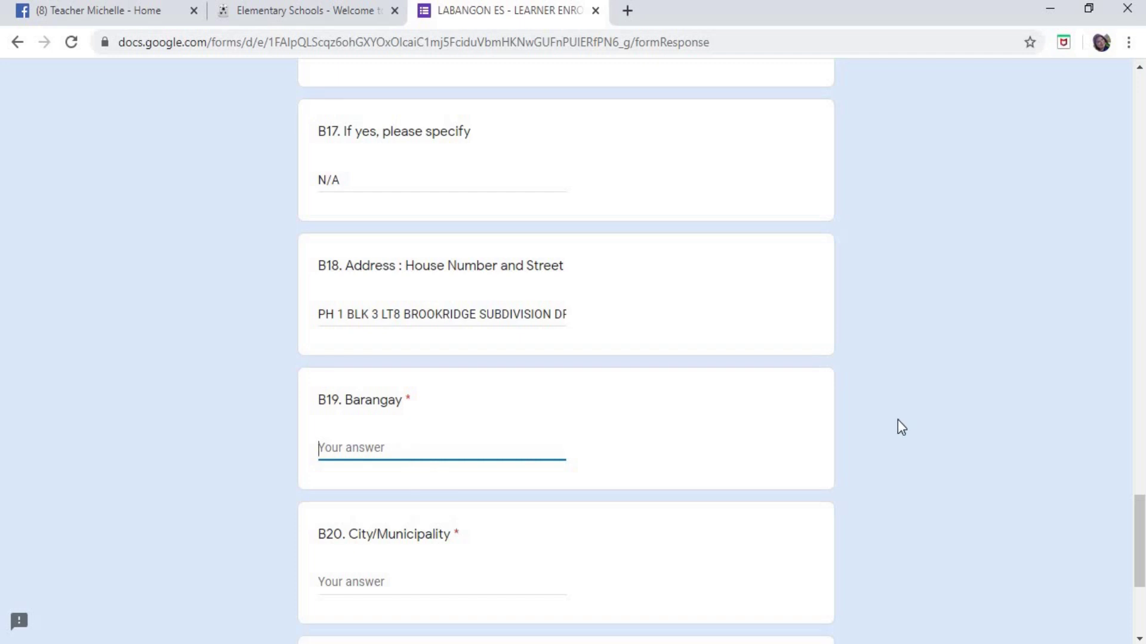
type("LABANGON")
scroll(901, 421, "down", 3)
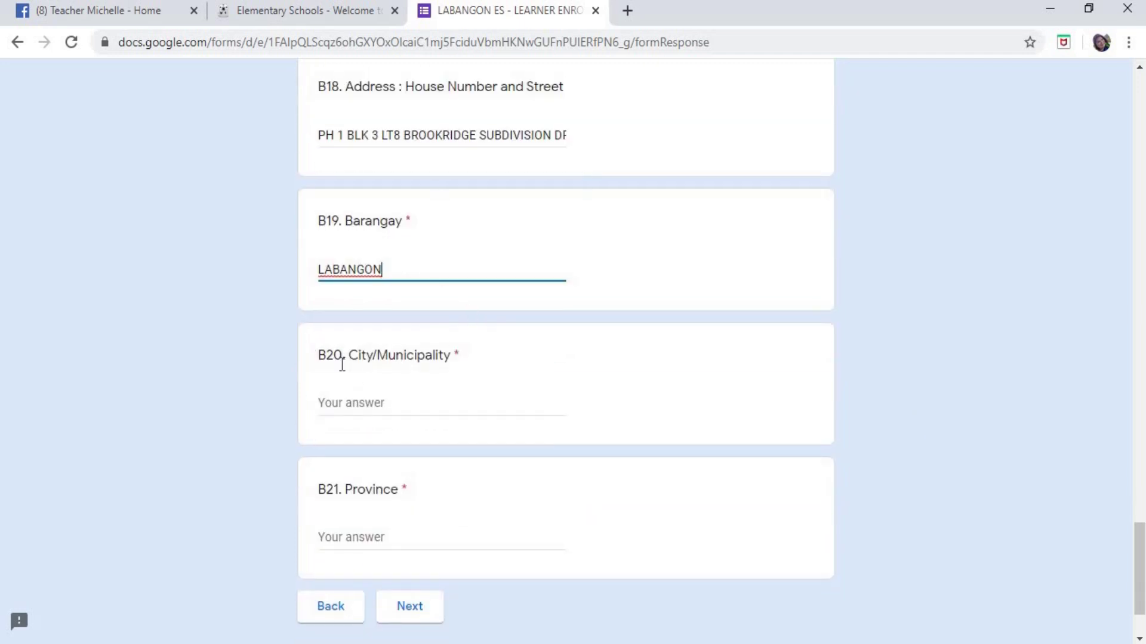
left_click_drag(320, 355, 475, 358)
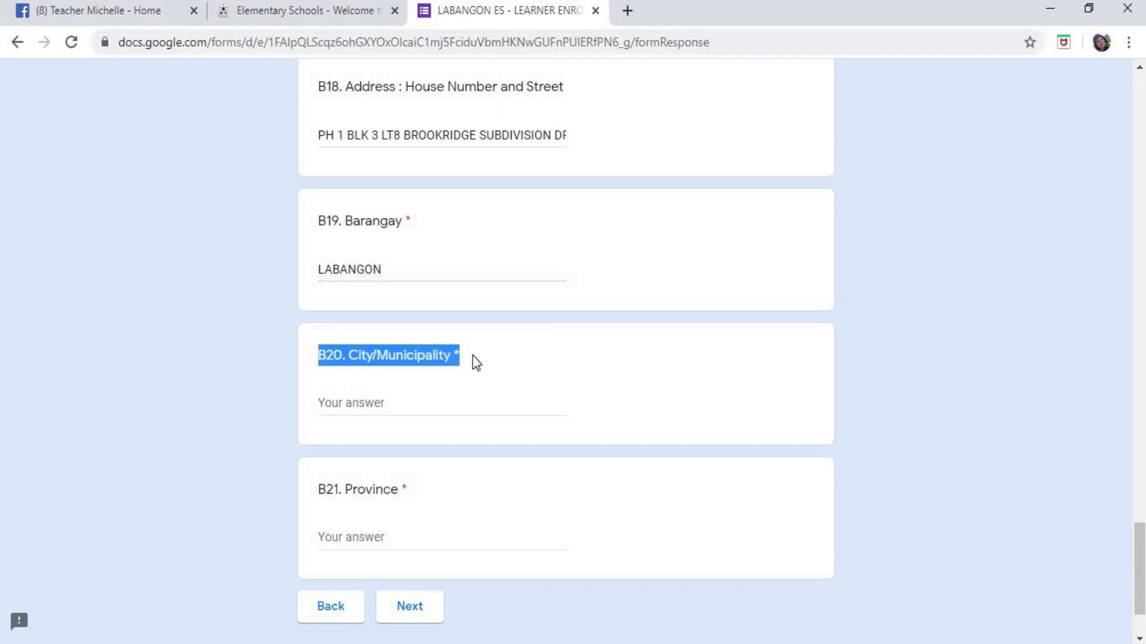
left_click(424, 411)
type("CEBU")
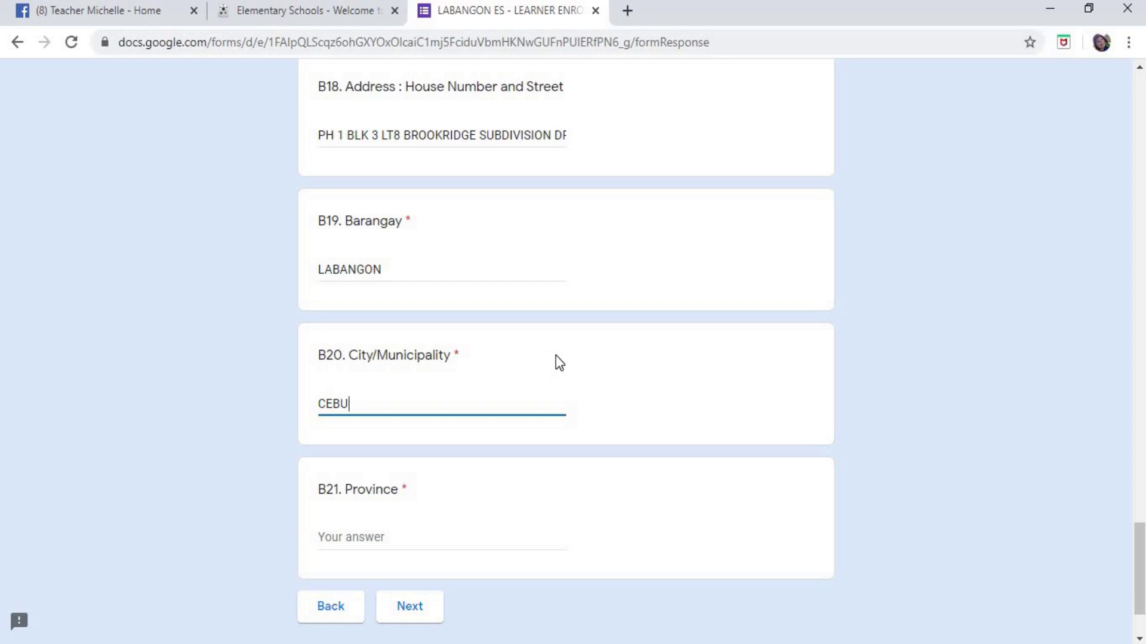
scroll(352, 464, "down", 2)
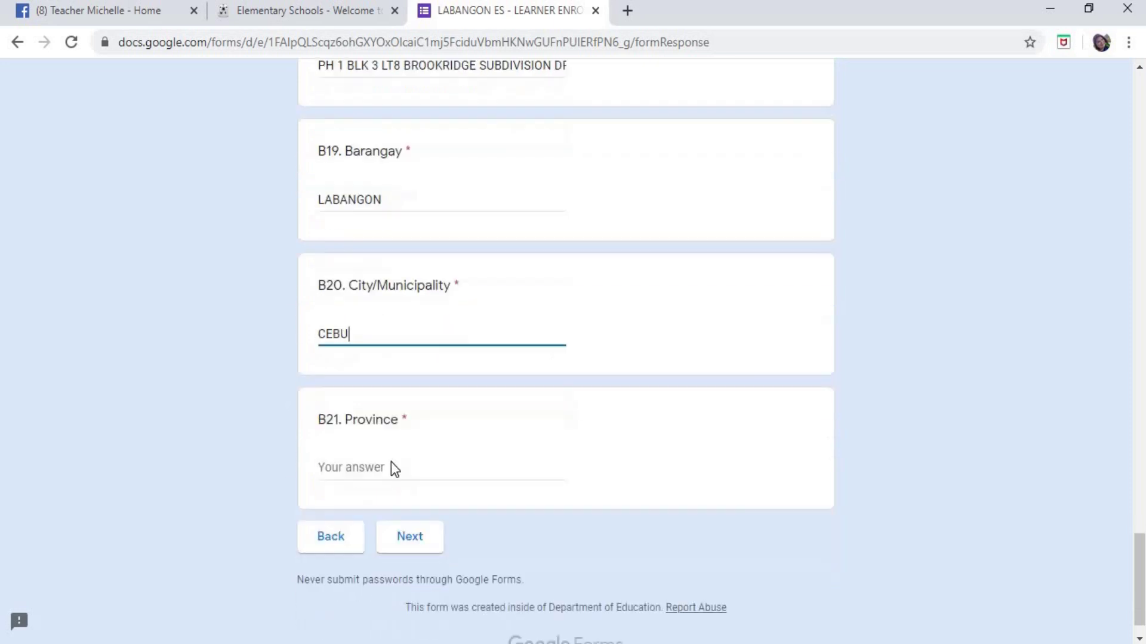
triple_click(406, 401)
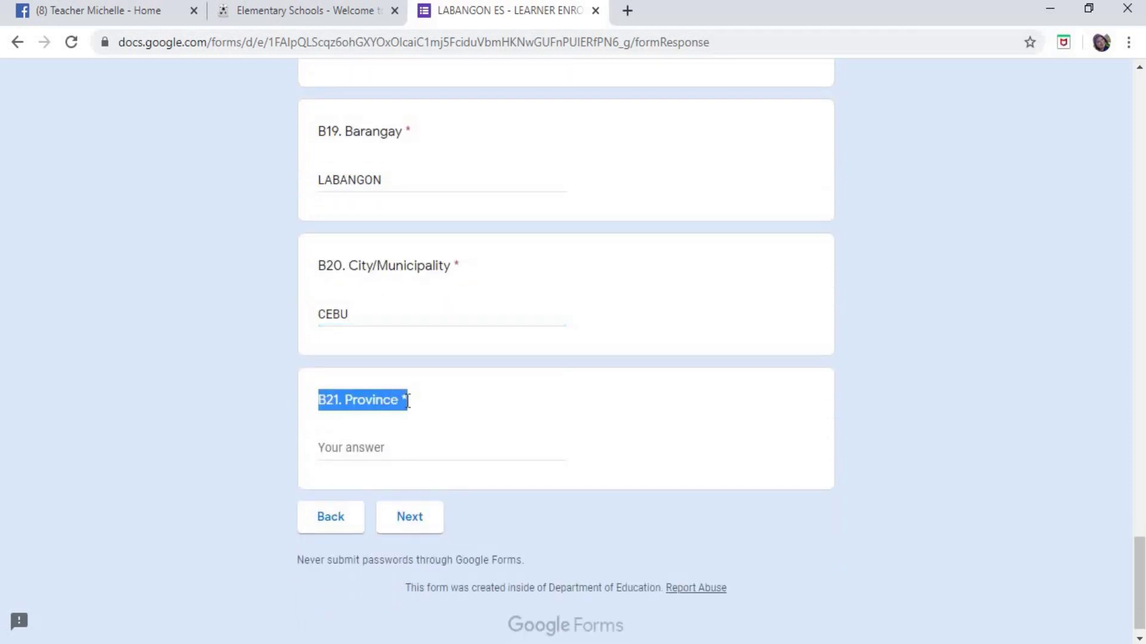
left_click(389, 446)
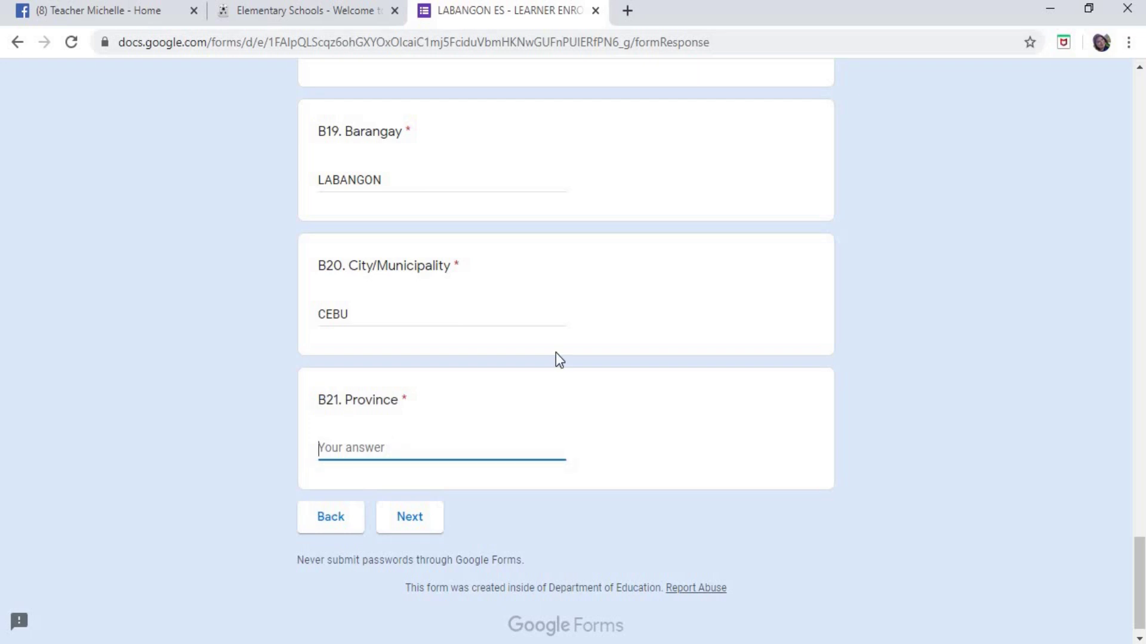
type("CEBU")
- Review the section B answers and continue to the Parent/Guardian Information section
scroll(682, 295, "up", 7)
scroll(674, 170, "up", 20)
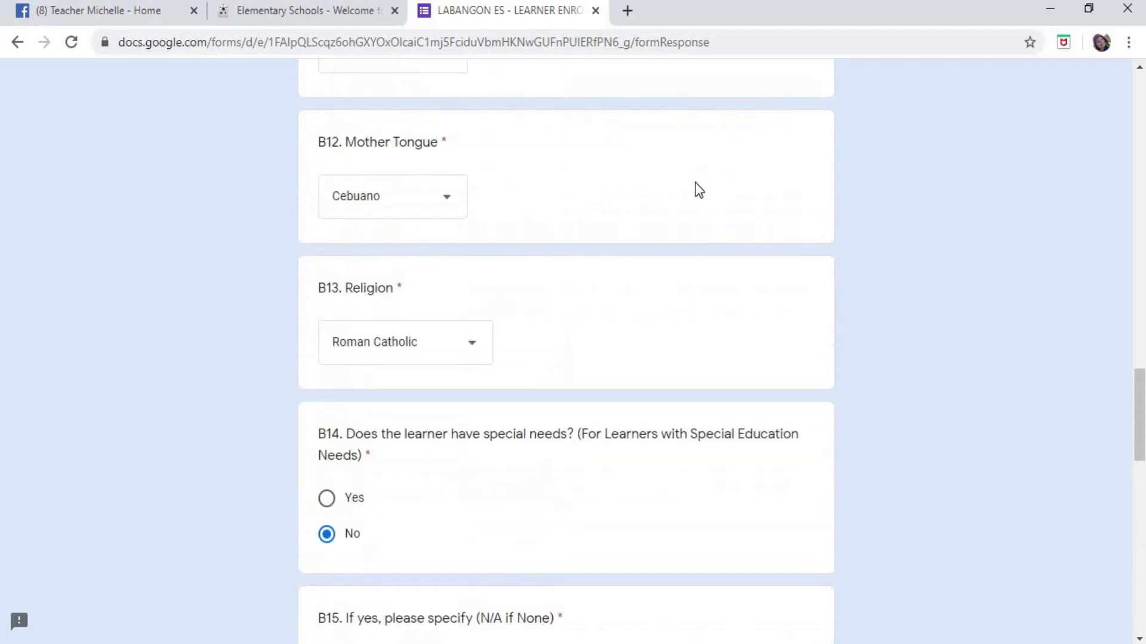
scroll(667, 177, "up", 14)
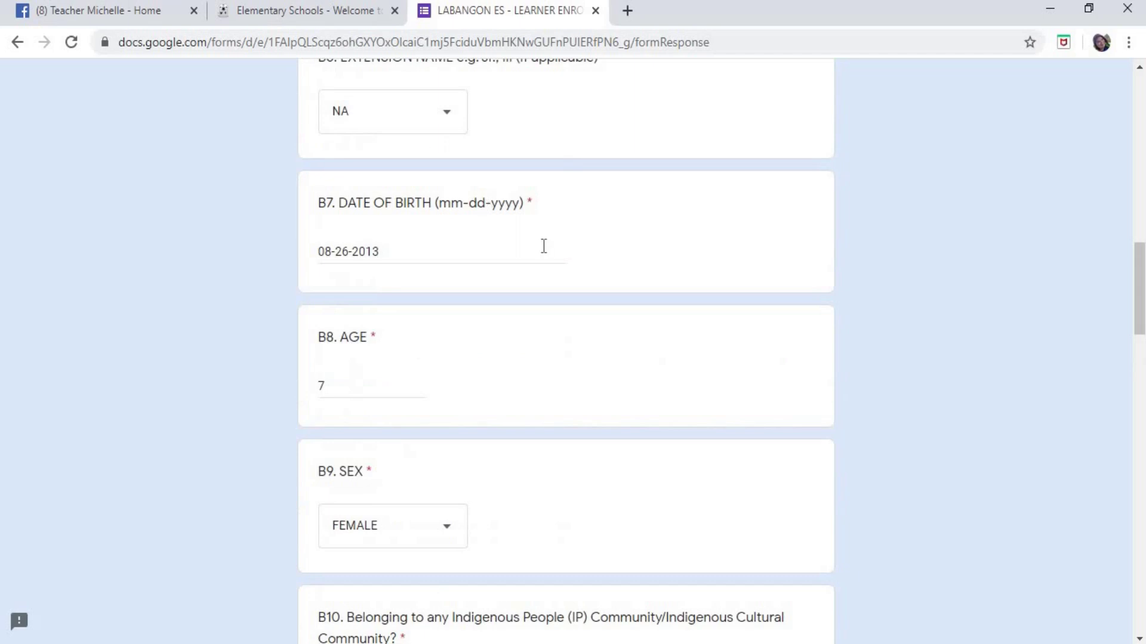
scroll(512, 174, "up", 5)
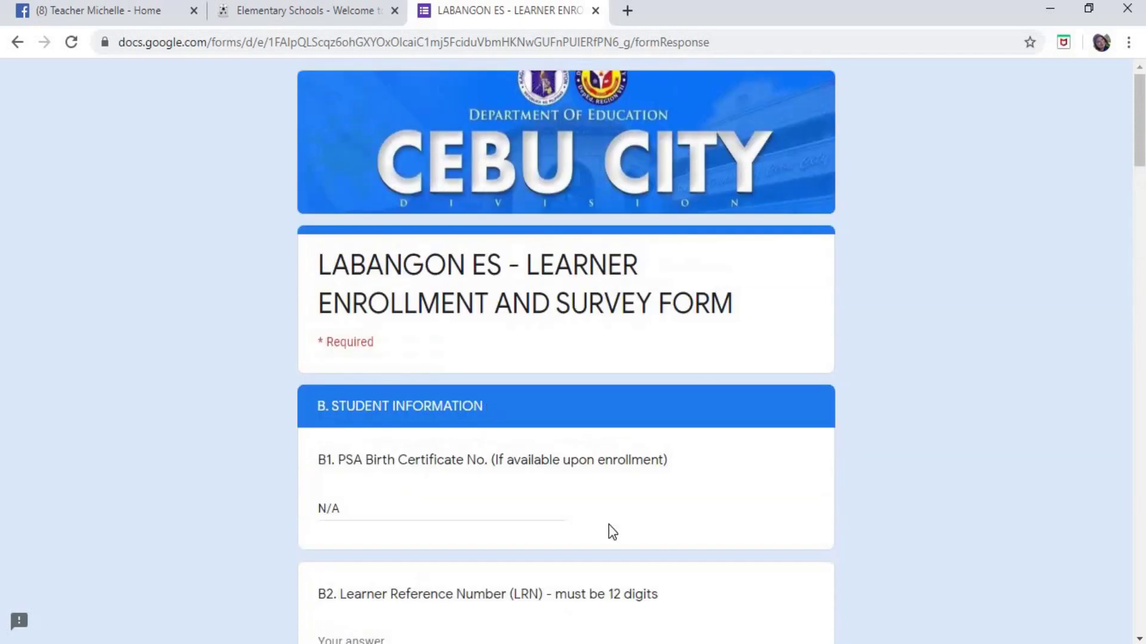
scroll(660, 365, "down", 18)
scroll(672, 326, "down", 20)
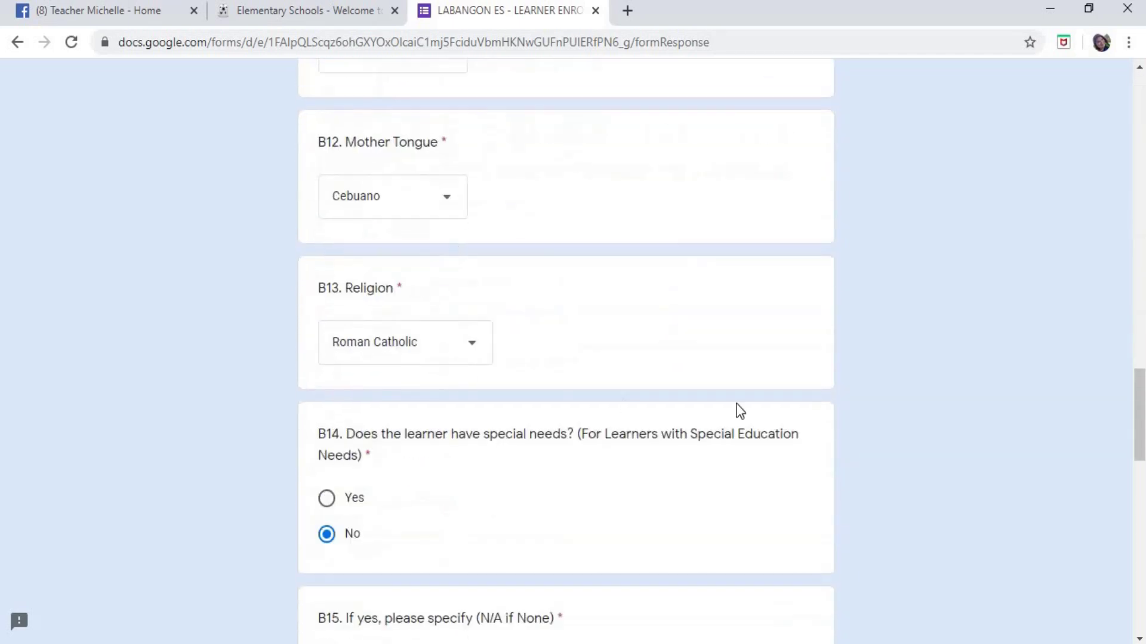
scroll(633, 256, "down", 2)
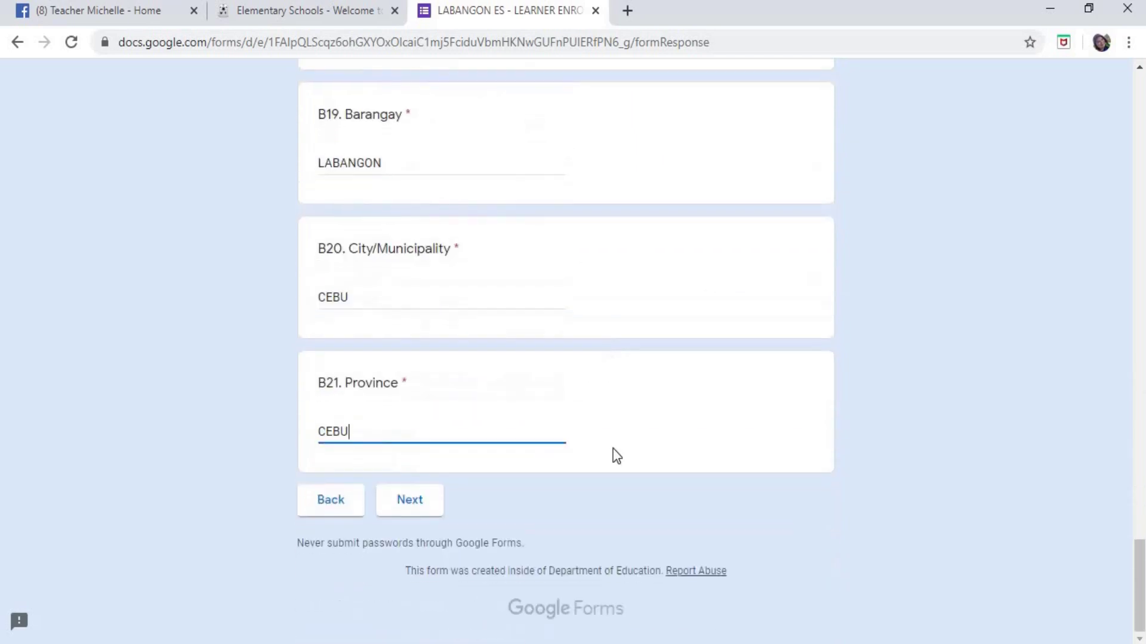
left_click(423, 504)
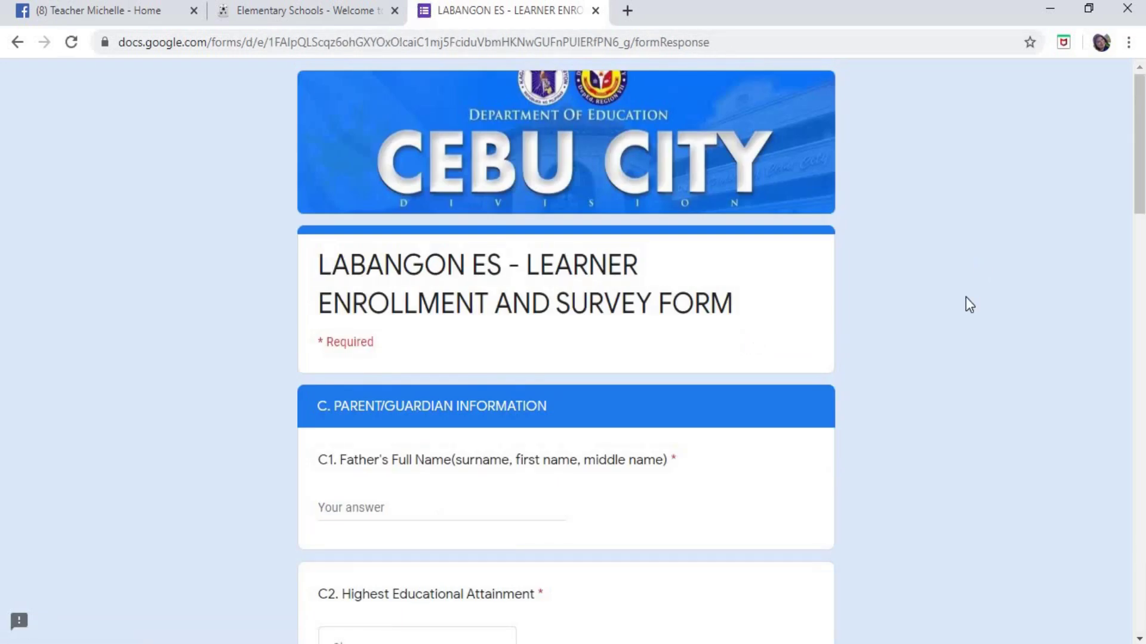
scroll(972, 284, "down", 15)
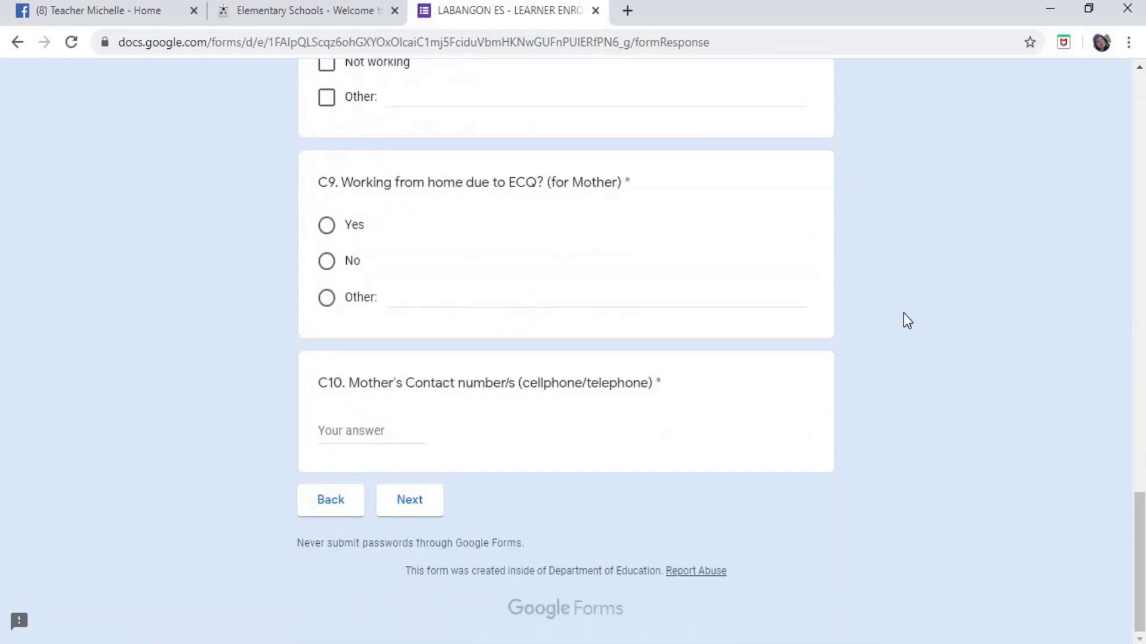
scroll(903, 314, "up", 15)
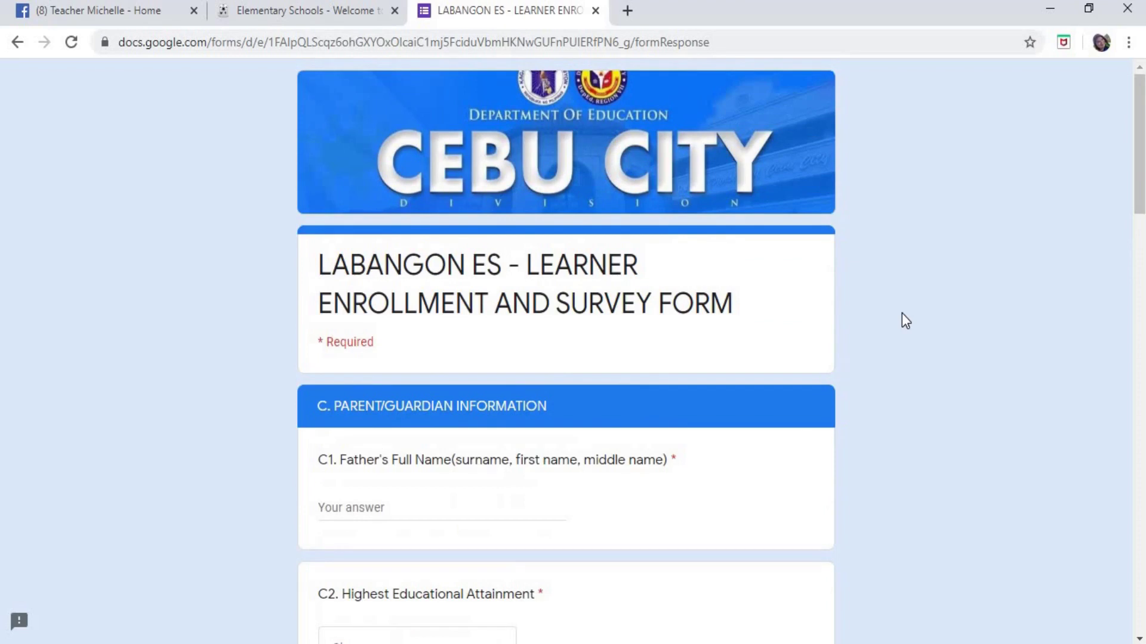
scroll(902, 315, "down", 5)
scroll(717, 439, "up", 3)
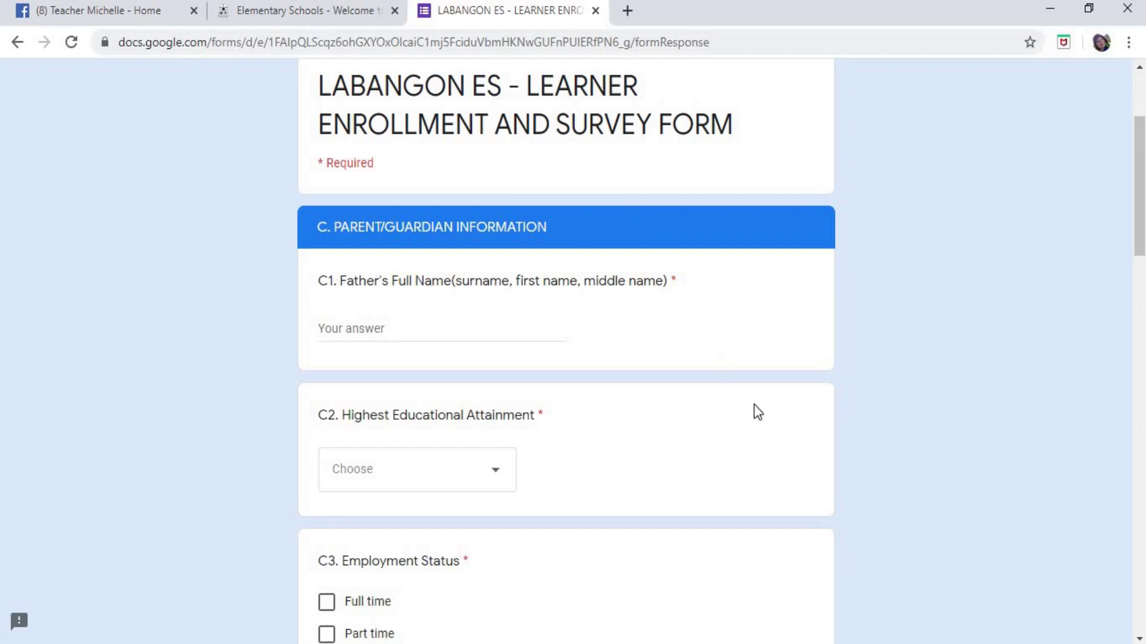
- Type the father's full name into C1 as surname, first name, middle name, correcting a typo
left_click(441, 329)
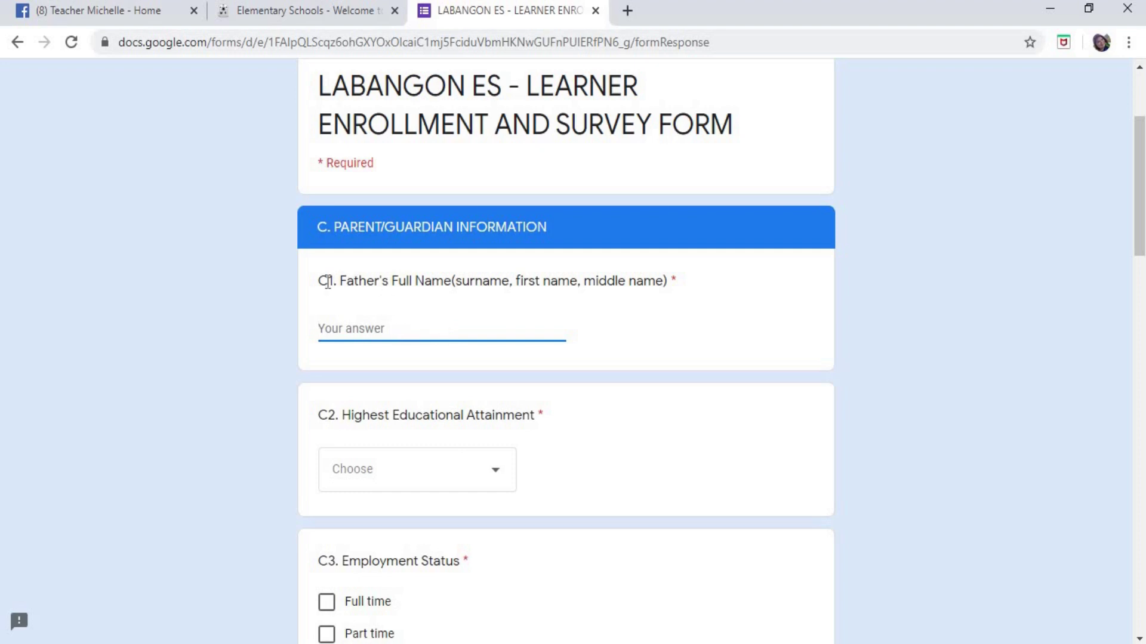
left_click_drag(320, 281, 536, 285)
left_click(456, 290)
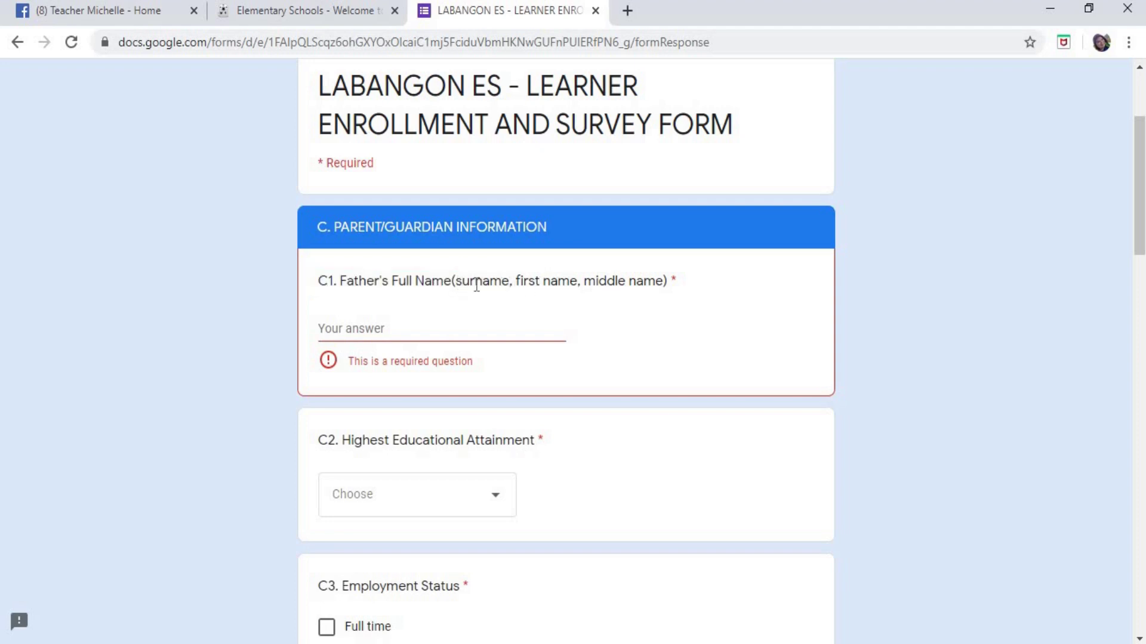
left_click_drag(458, 284, 662, 283)
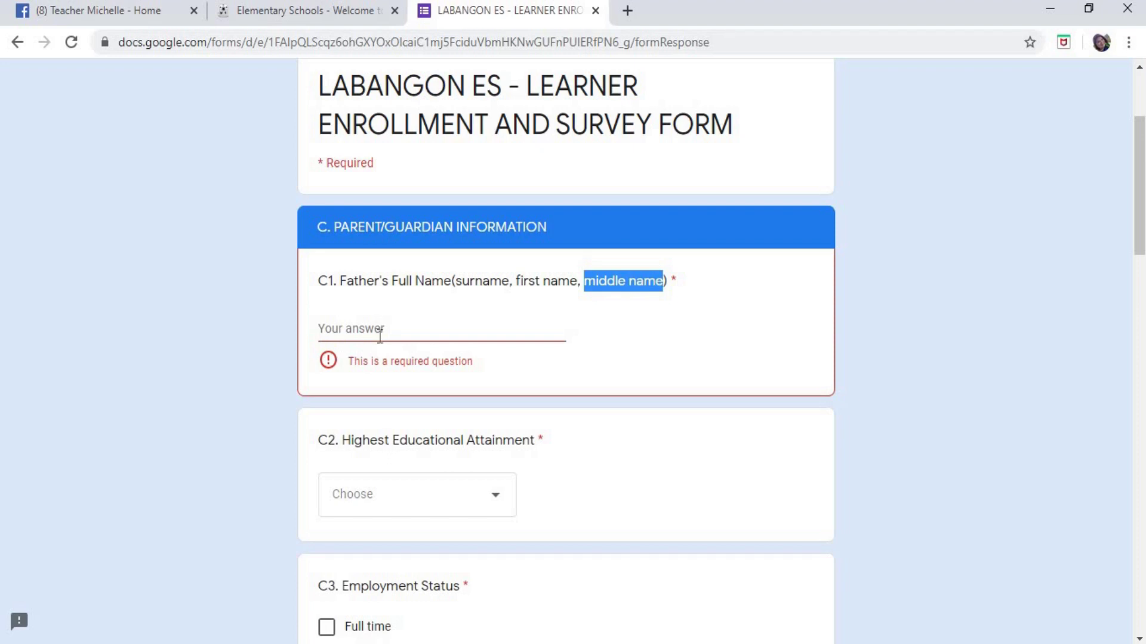
key("Tab")
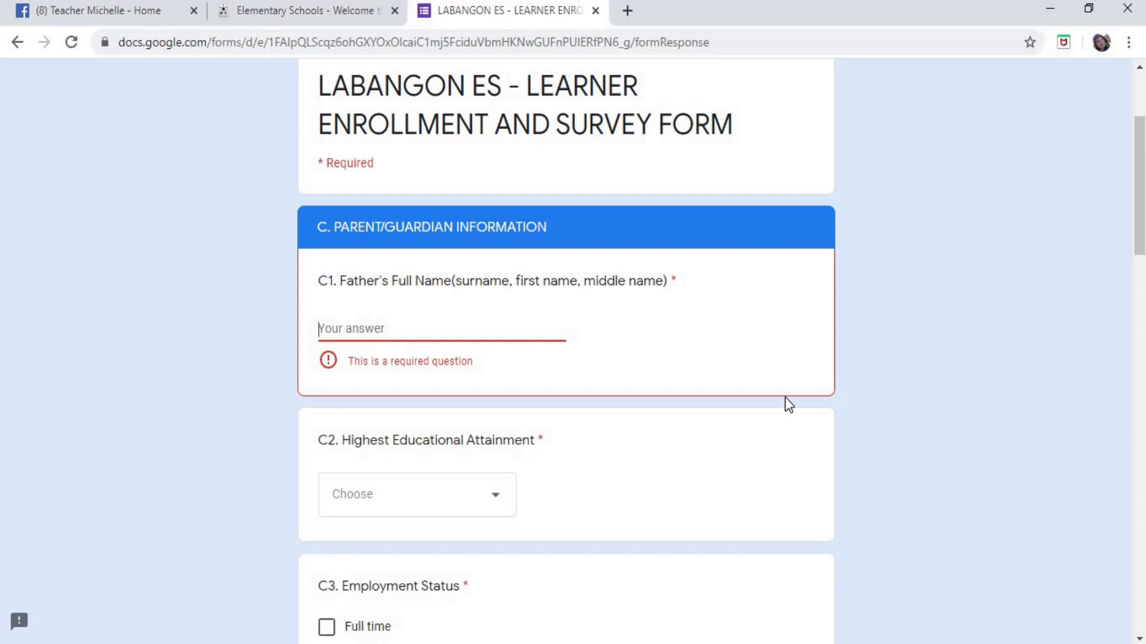
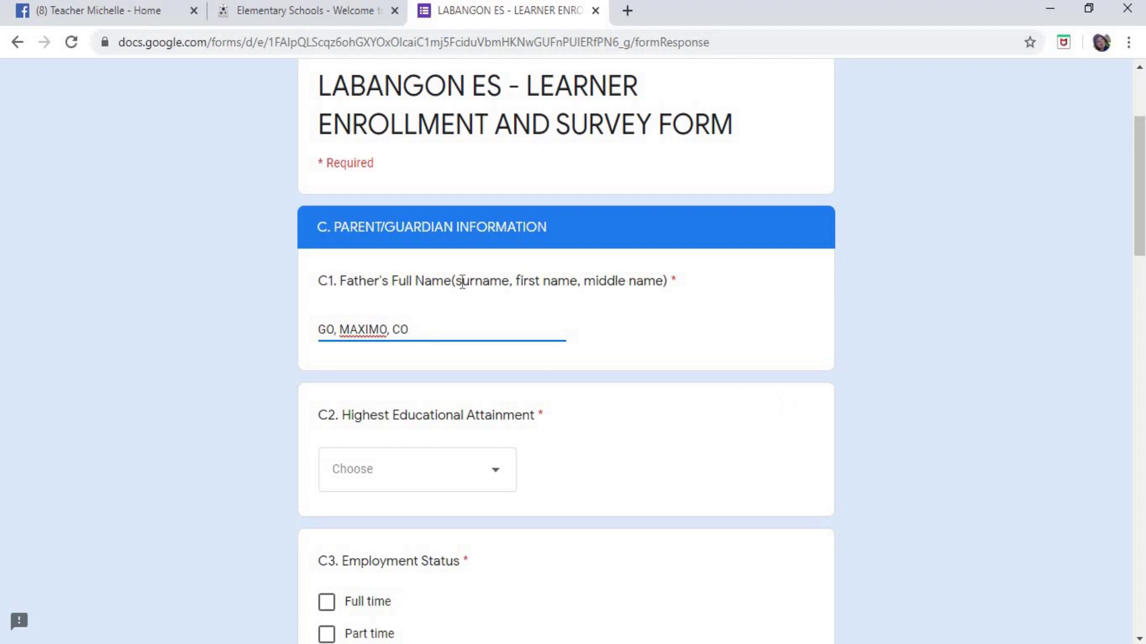
left_click_drag(320, 335, 334, 335)
double_click(357, 329)
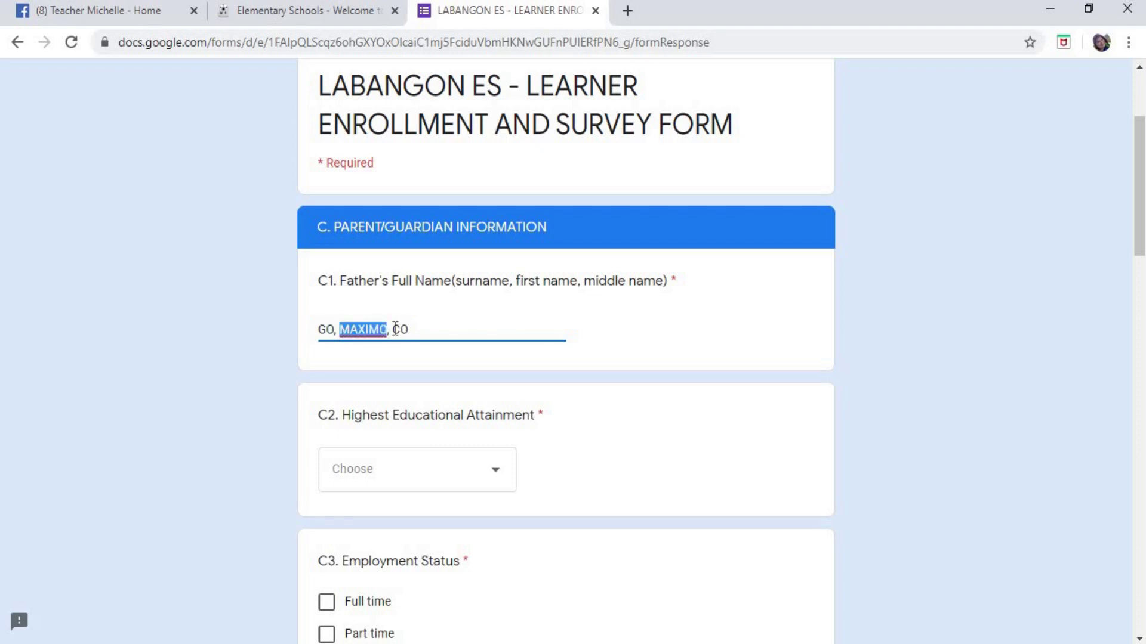
left_click(394, 329)
double_click(396, 330)
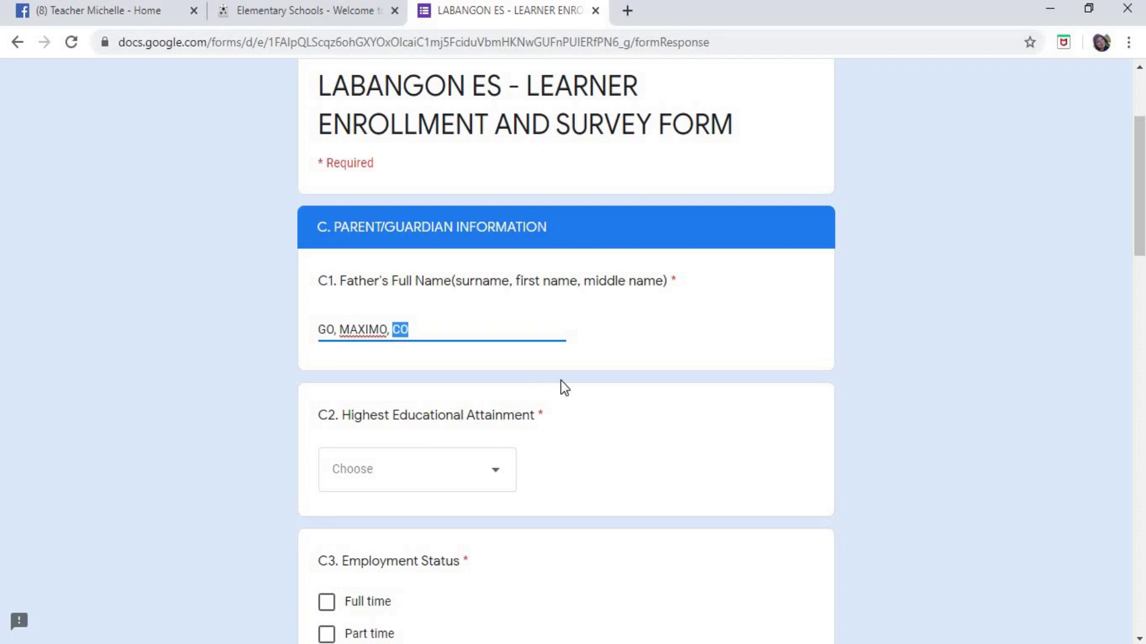
scroll(560, 386, "down", 2)
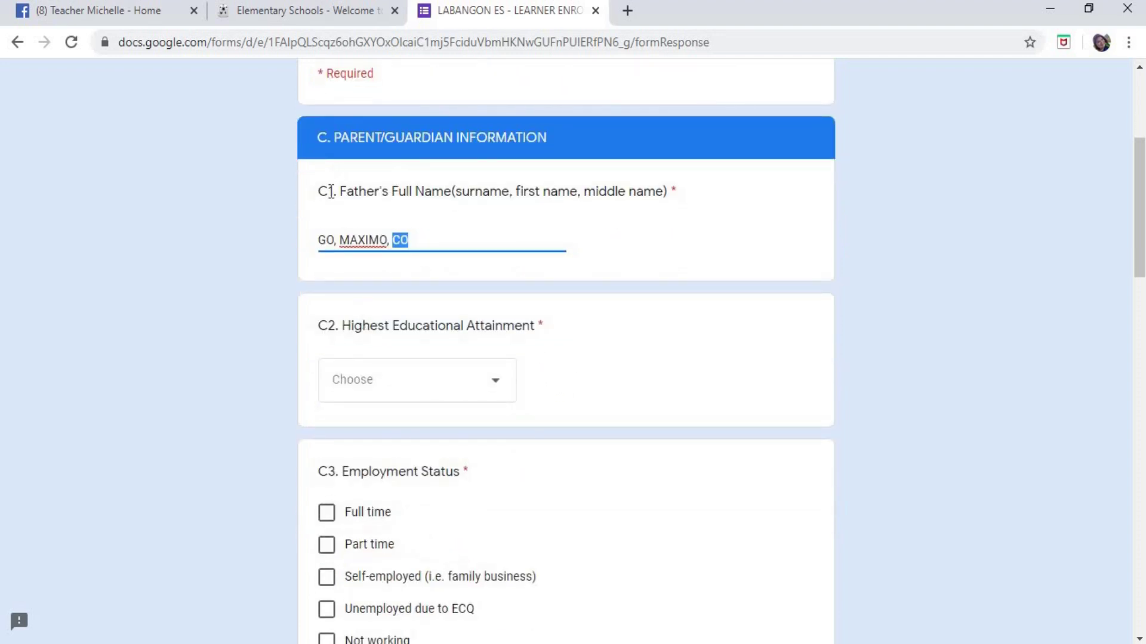
- Choose College graduate from the C2 dropdown, replacing an accidental 'Did not attend school' pick
left_click_drag(331, 192, 347, 192)
left_click_drag(319, 325, 529, 328)
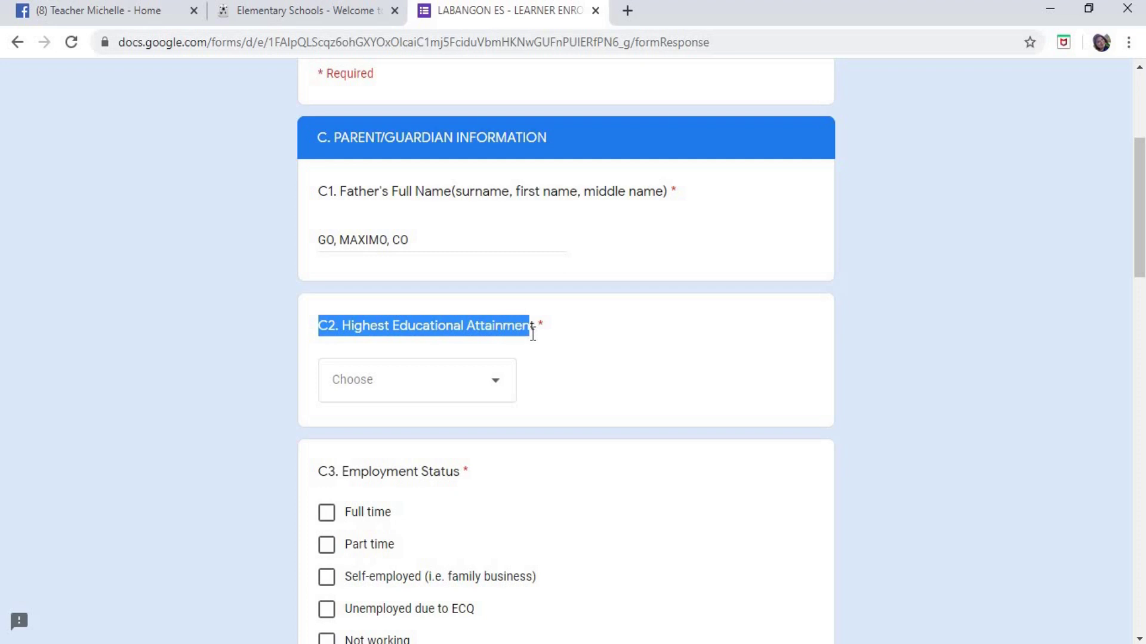
left_click(649, 344)
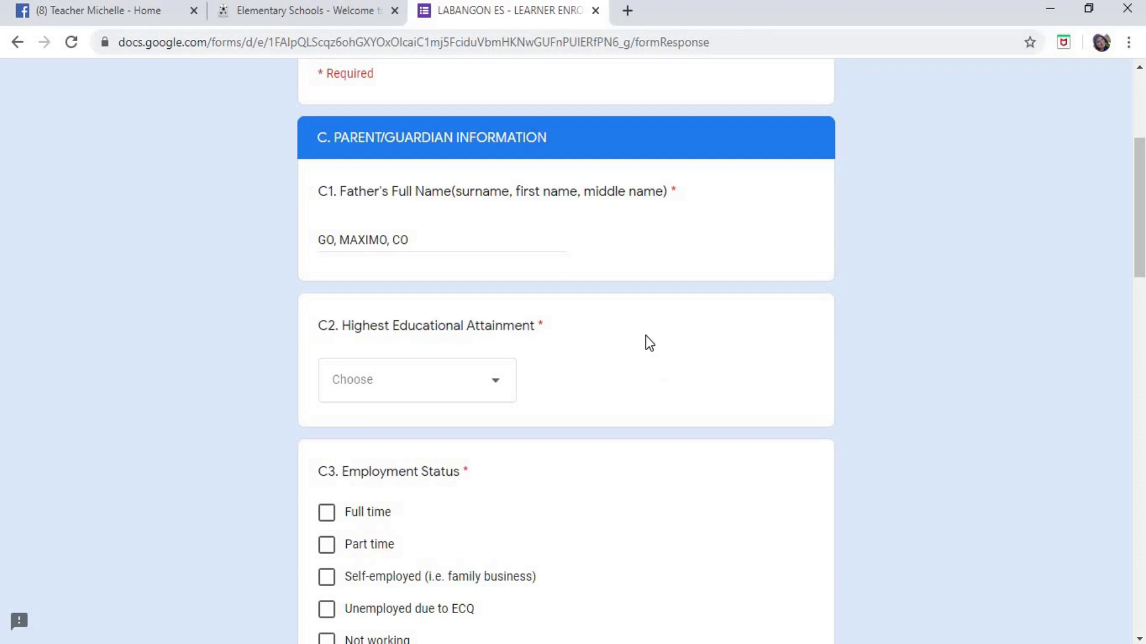
scroll(638, 369, "down", 3)
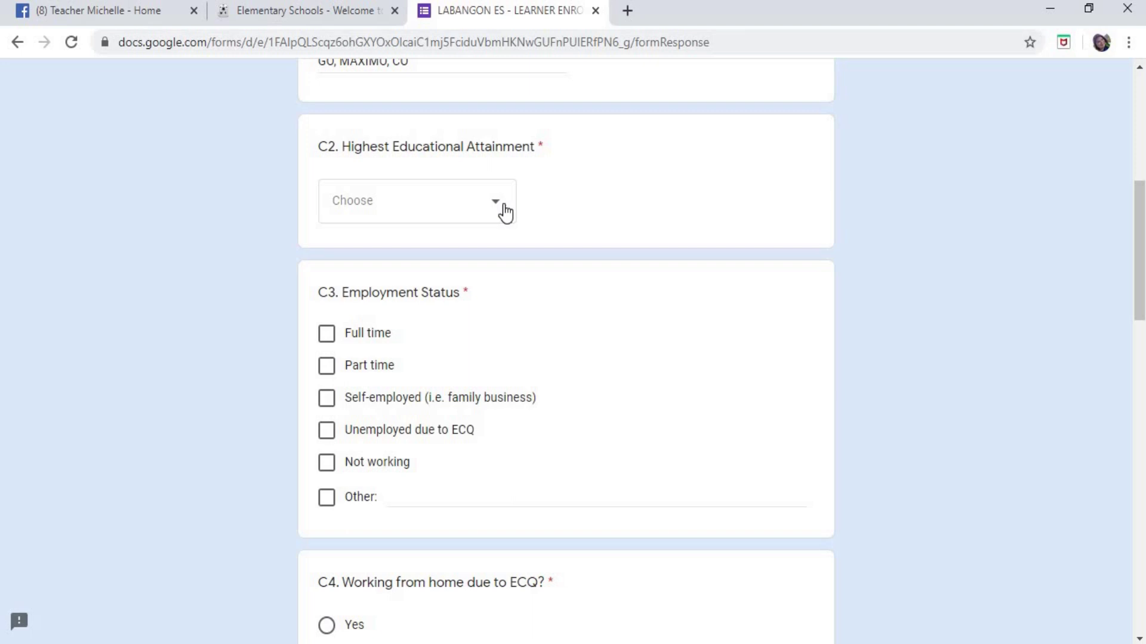
left_click(505, 212)
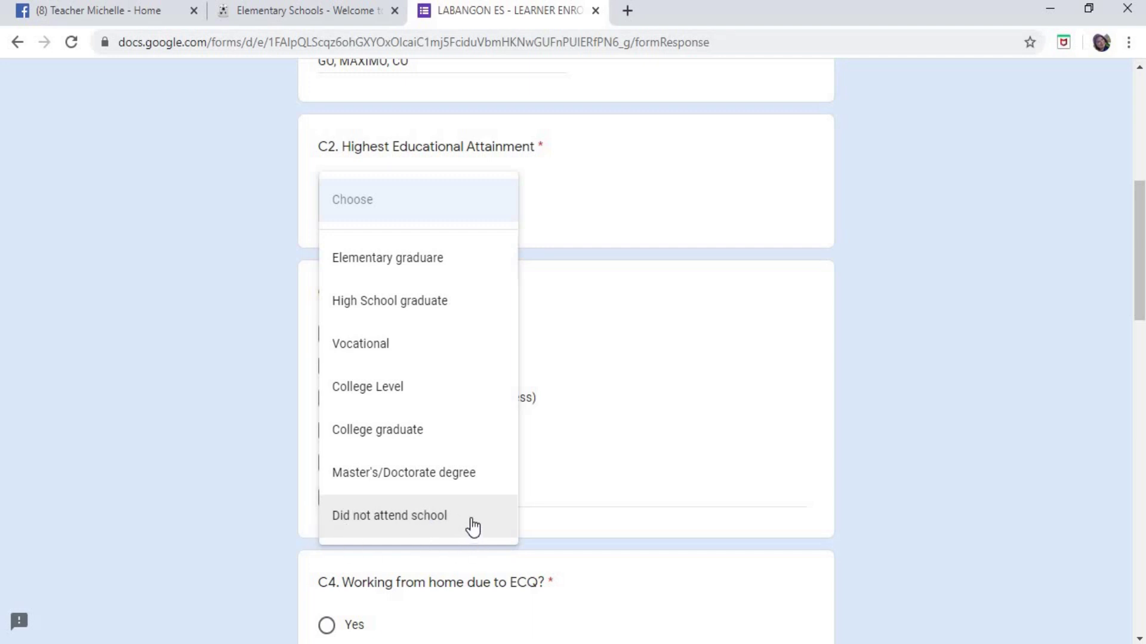
left_click(394, 524)
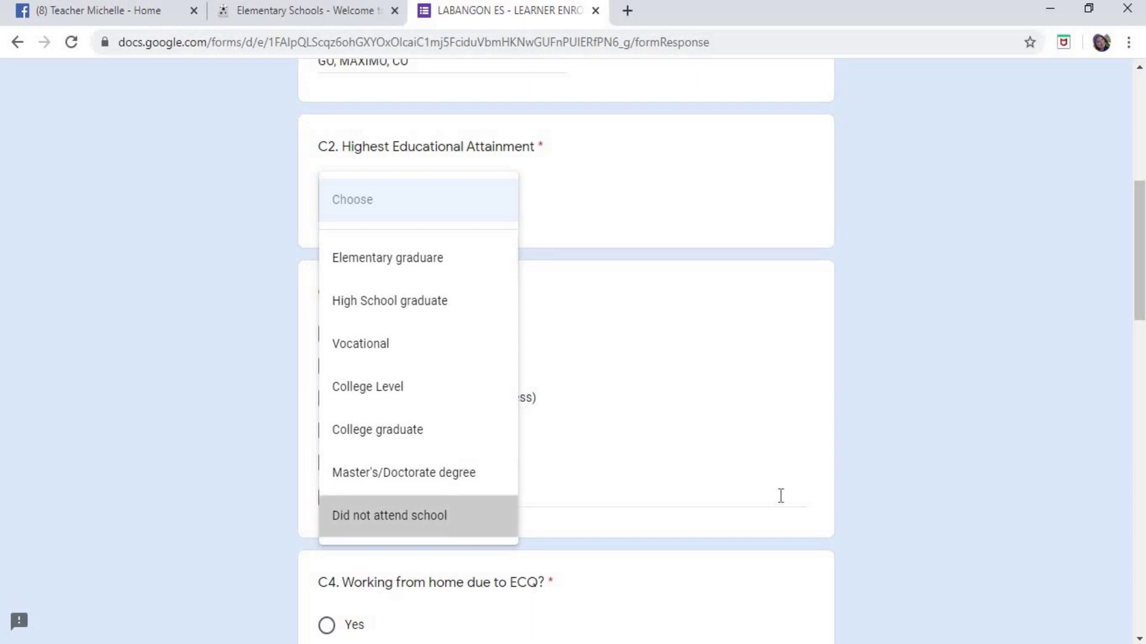
left_click(491, 200)
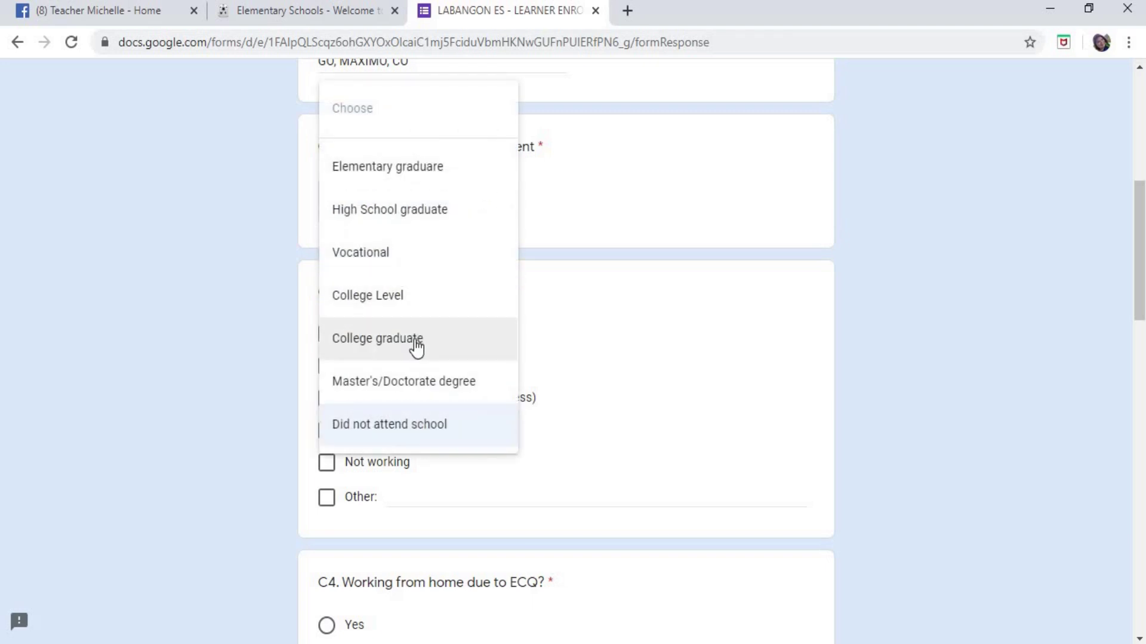
left_click(392, 344)
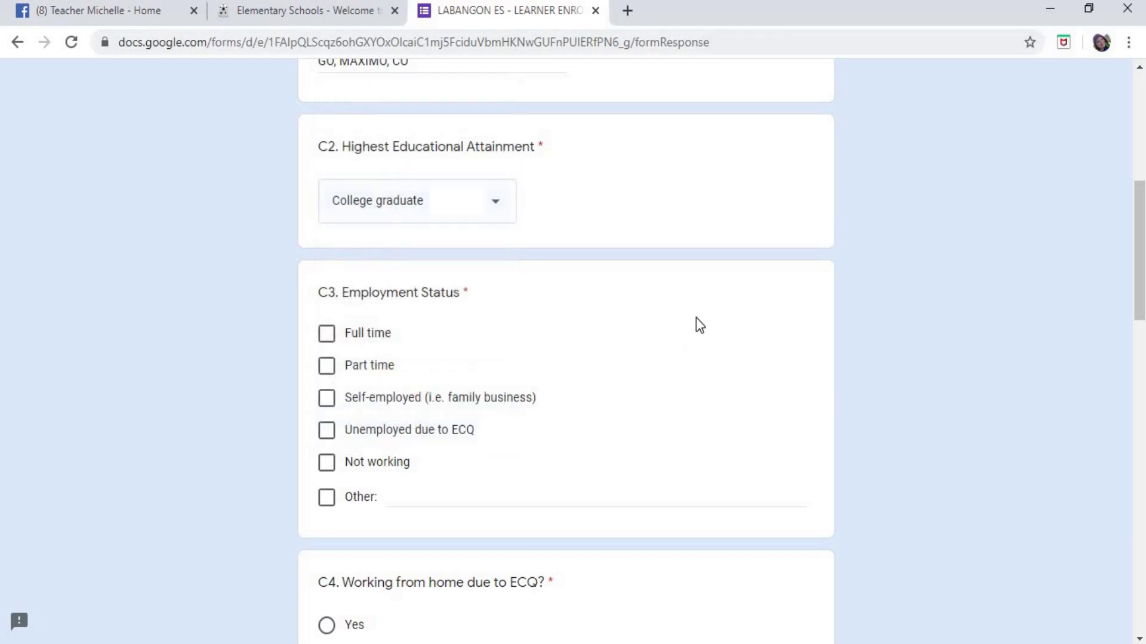
left_click(481, 210)
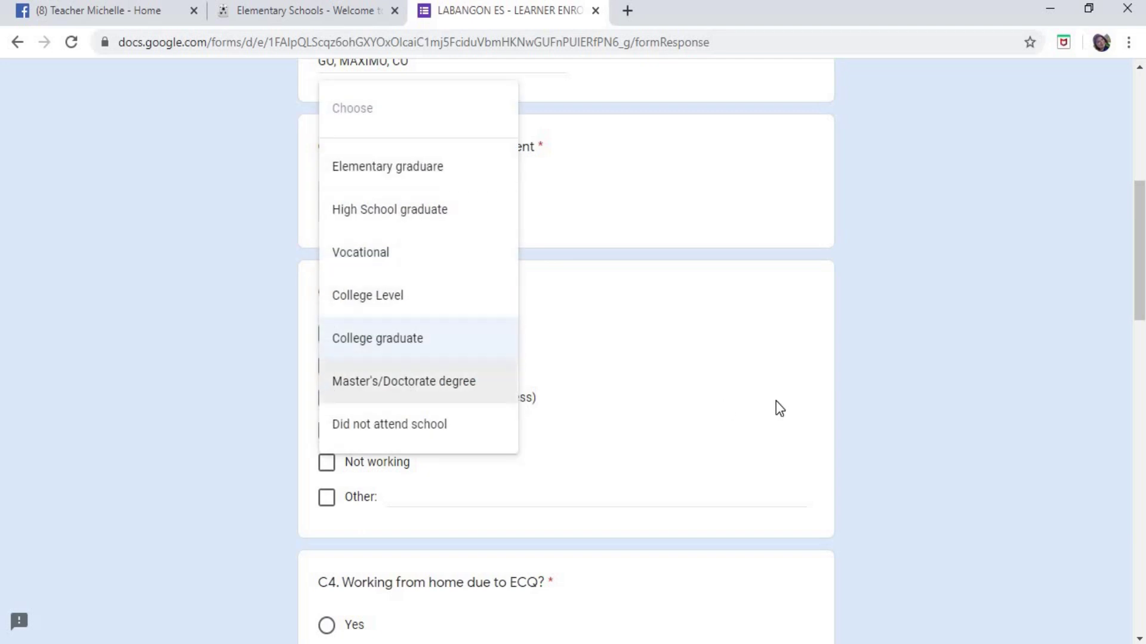
left_click(575, 340)
left_click(458, 201)
left_click(445, 356)
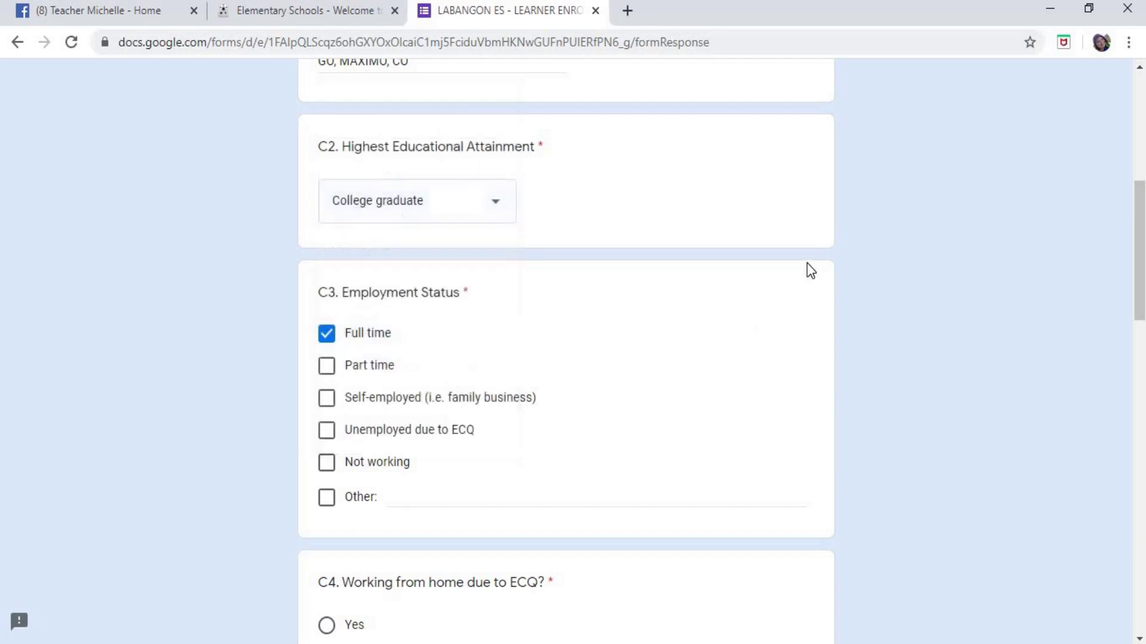
scroll(799, 257, "down", 2)
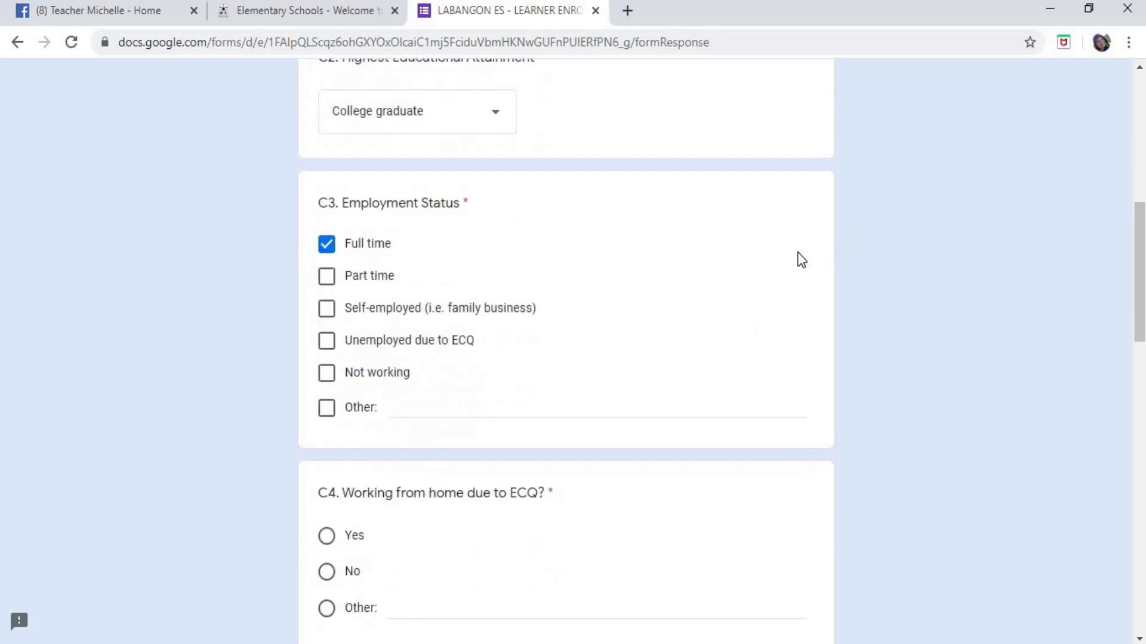
scroll(797, 252, "down", 1)
scroll(614, 239, "up", 1)
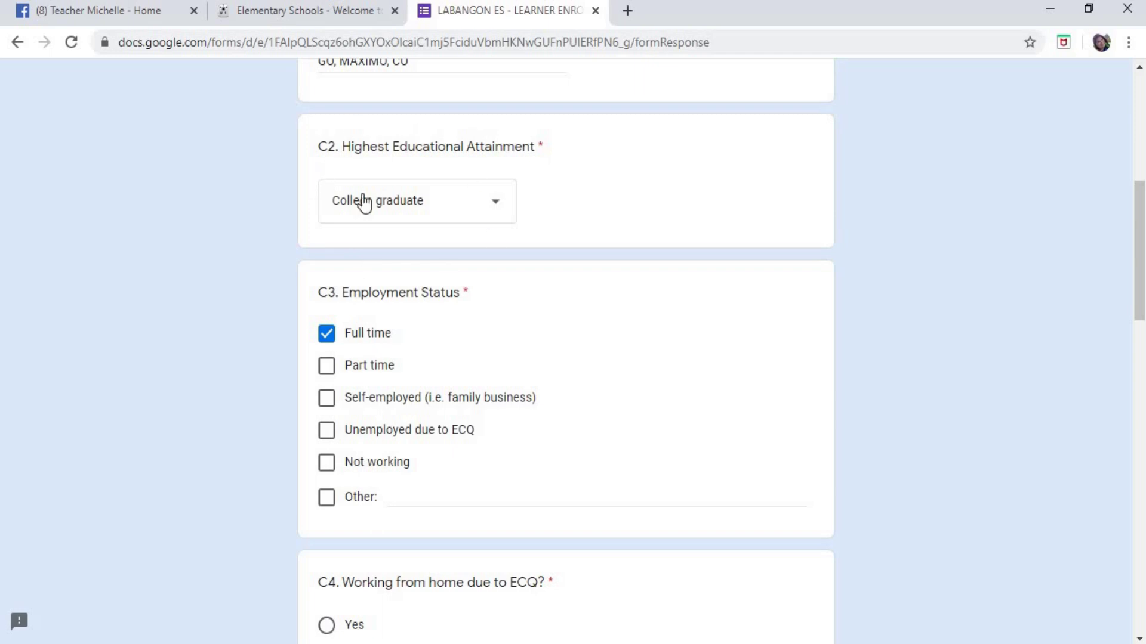
scroll(496, 231, "down", 1)
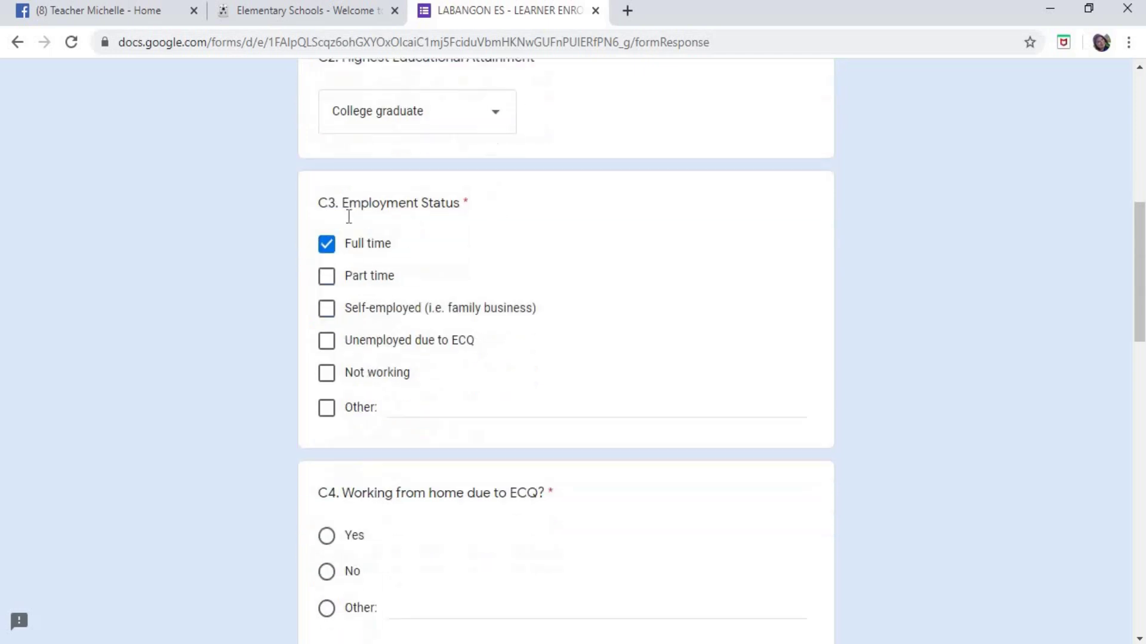
left_click_drag(320, 202, 469, 201)
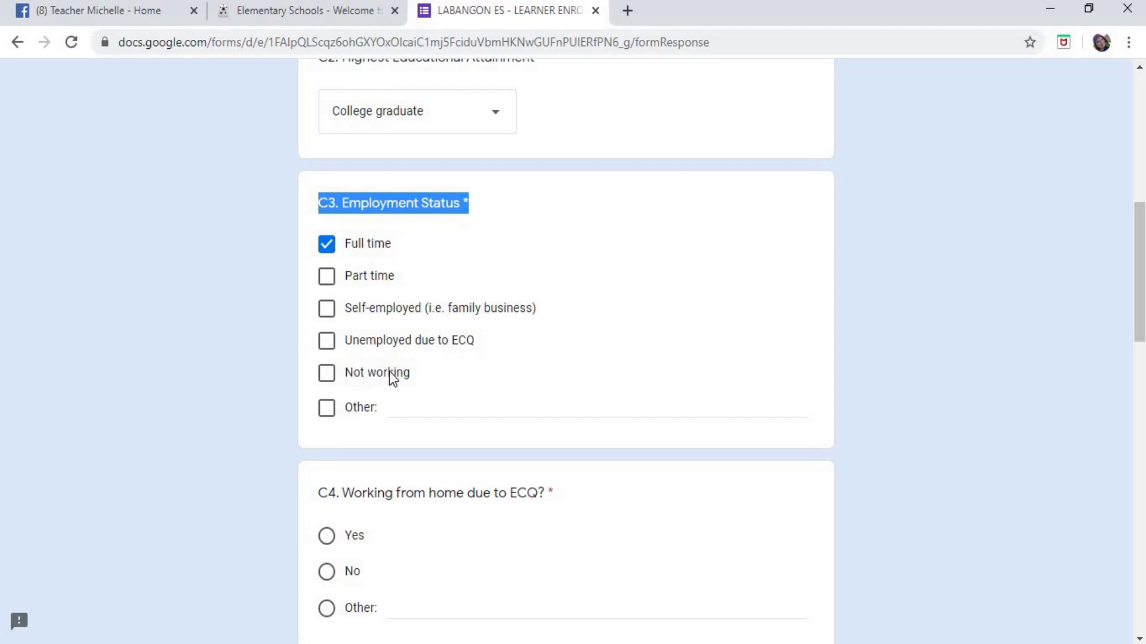
left_click(335, 411)
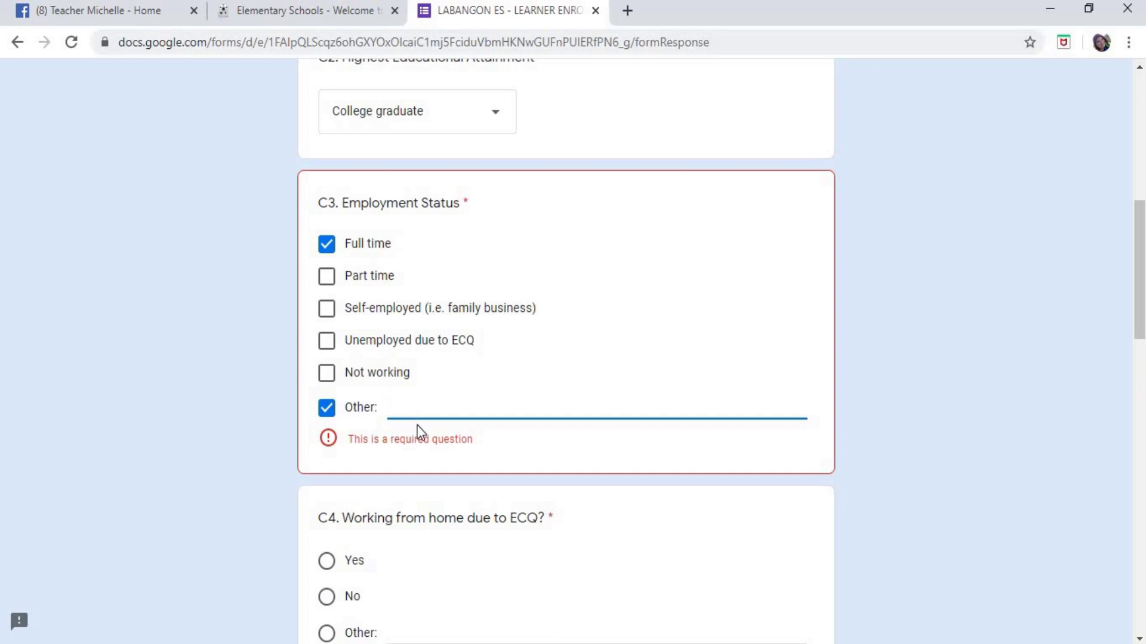
left_click(329, 413)
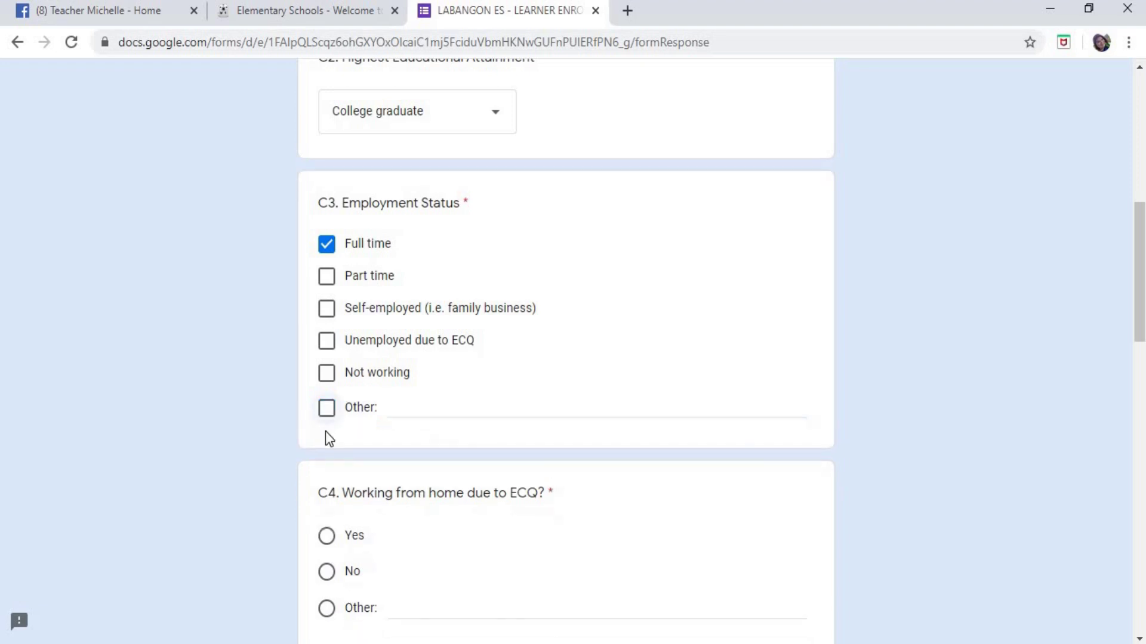
left_click(426, 408)
type("WOR")
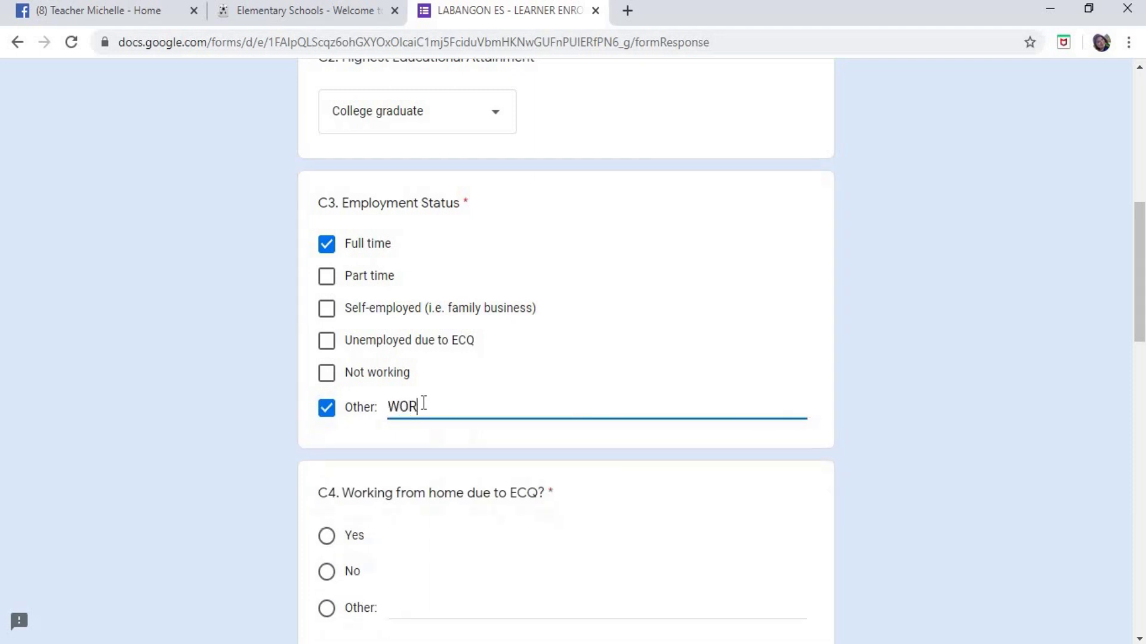
type("K FROM HOME")
key("BackSpace")
key("BackSpace")
key("BackSpace")
key("BackSpace")
key("BackSpace")
key("BackSpace")
key("BackSpace")
key("BackSpace")
key("BackSpace")
key("BackSpace")
key("BackSpace")
key("BackSpace")
key("BackSpace")
key("BackSpace")
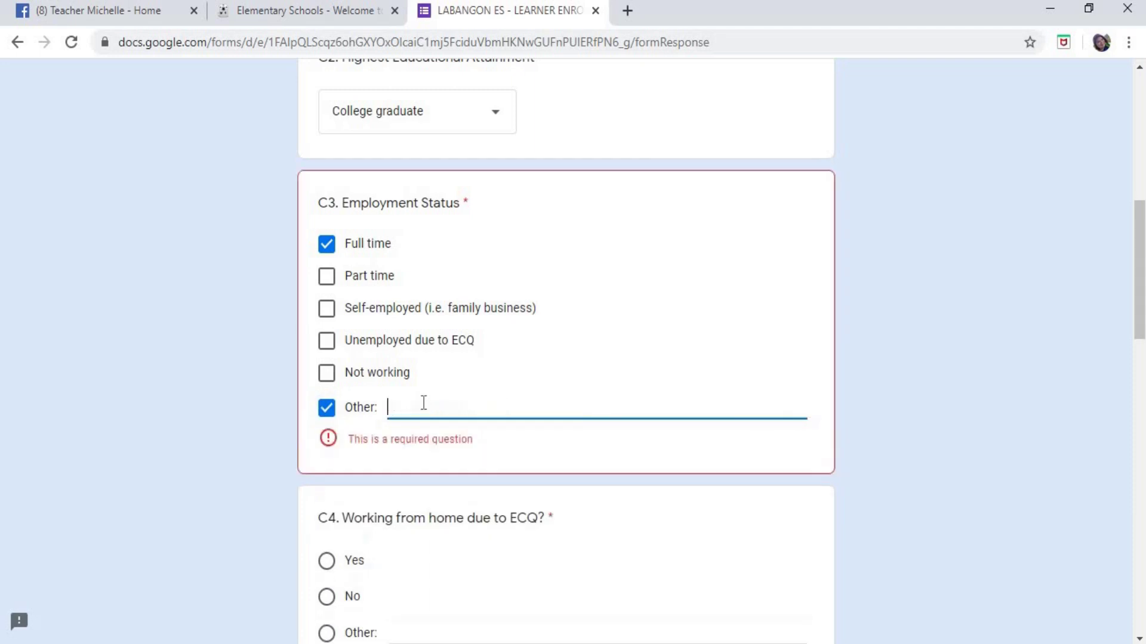
left_click(326, 408)
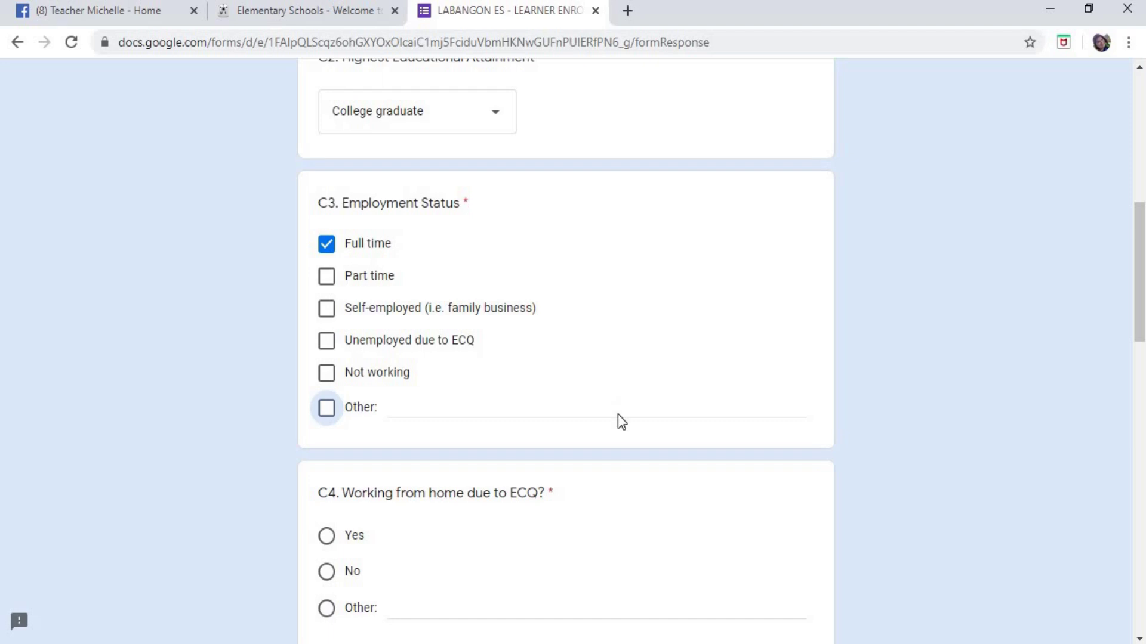
scroll(617, 414, "down", 4)
- Select No for C4, working from home due to ECQ, after briefly trying Yes
scroll(647, 382, "up", 3)
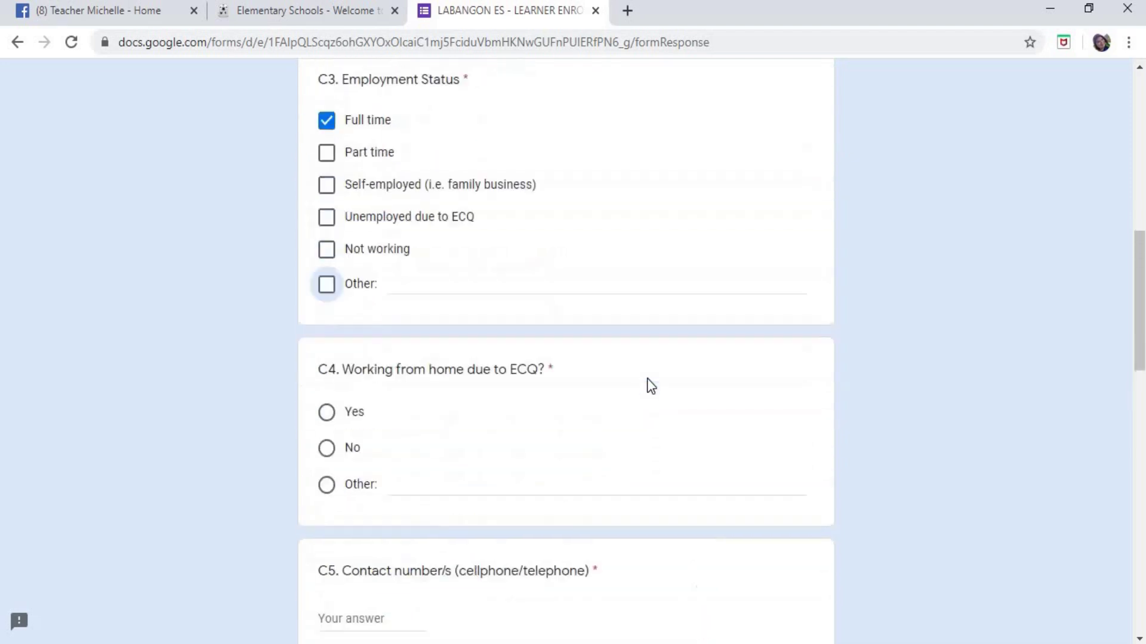
scroll(603, 358, "down", 2)
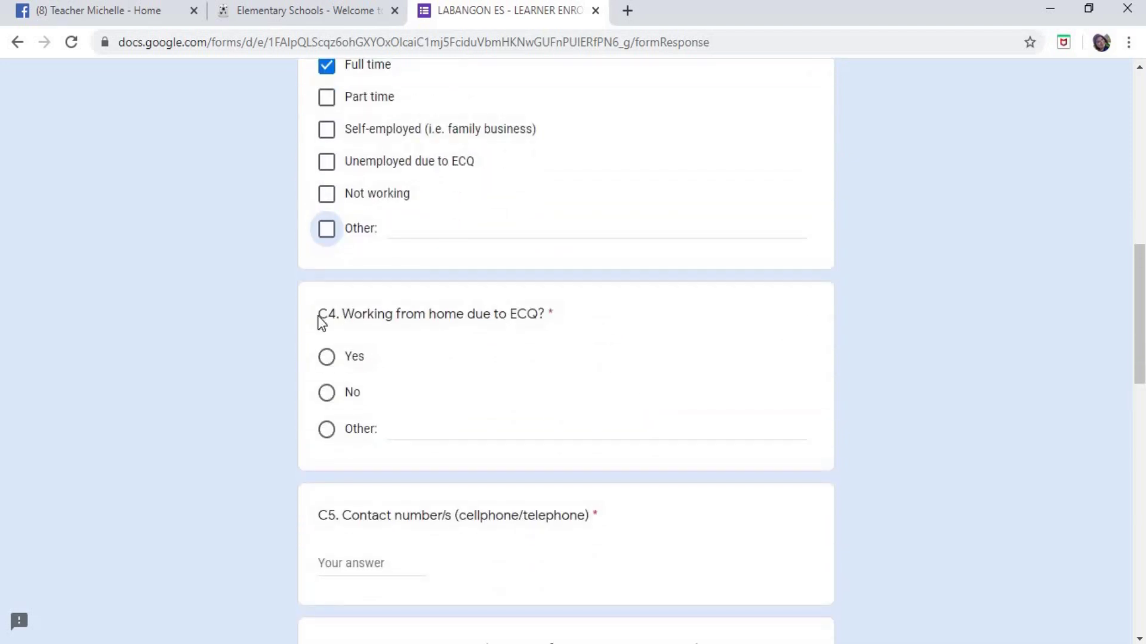
left_click_drag(321, 314, 545, 314)
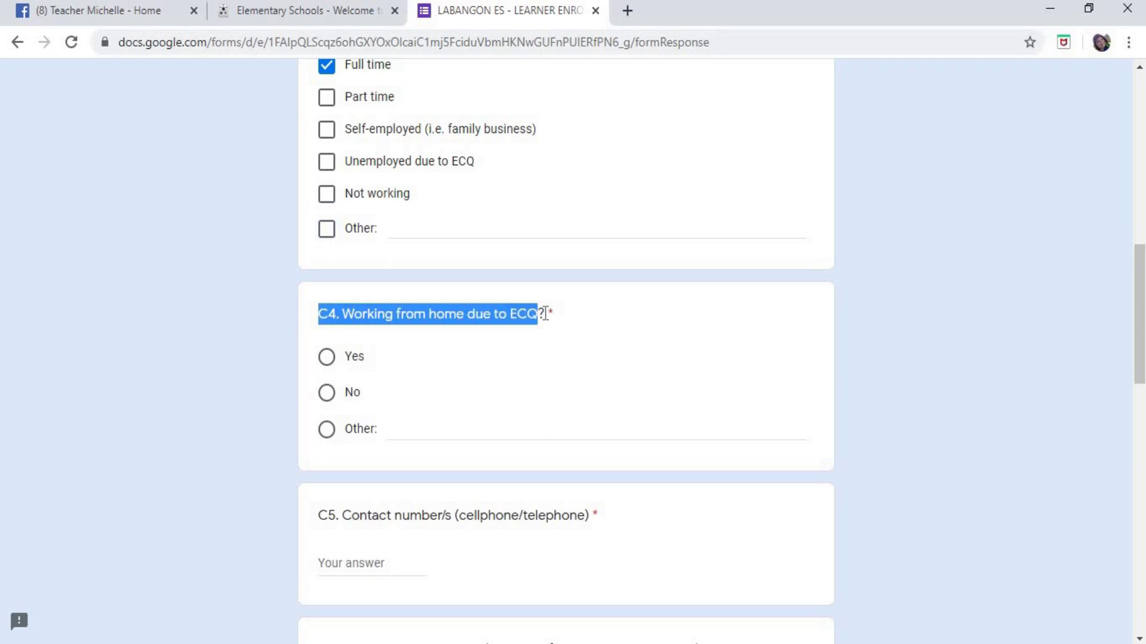
left_click(607, 323)
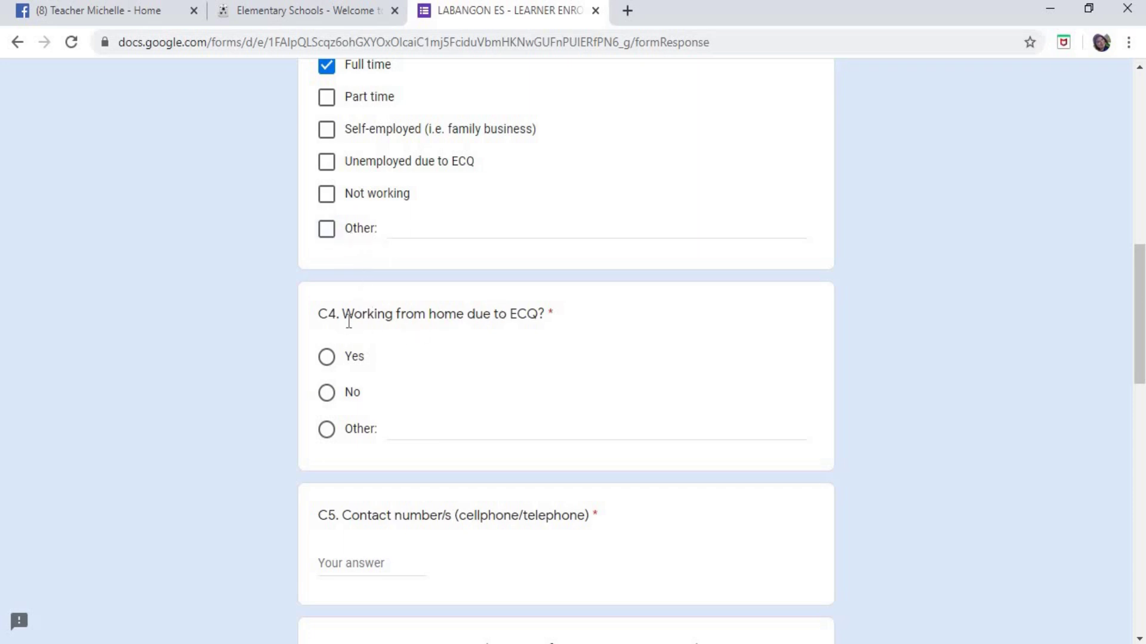
scroll(431, 289, "up", 1)
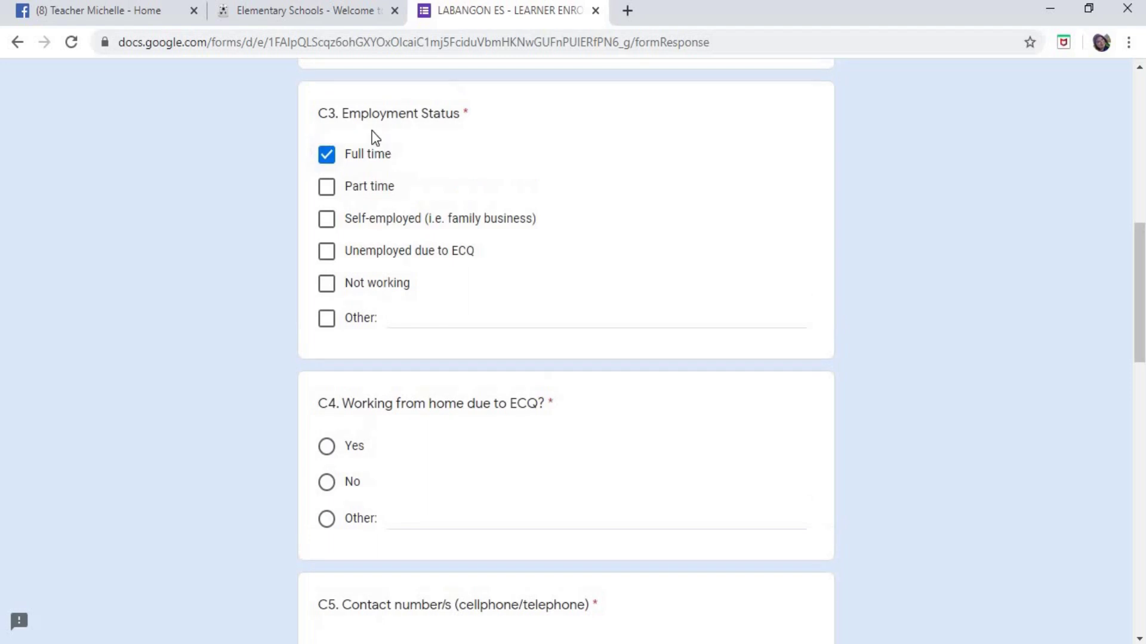
scroll(657, 273, "down", 1)
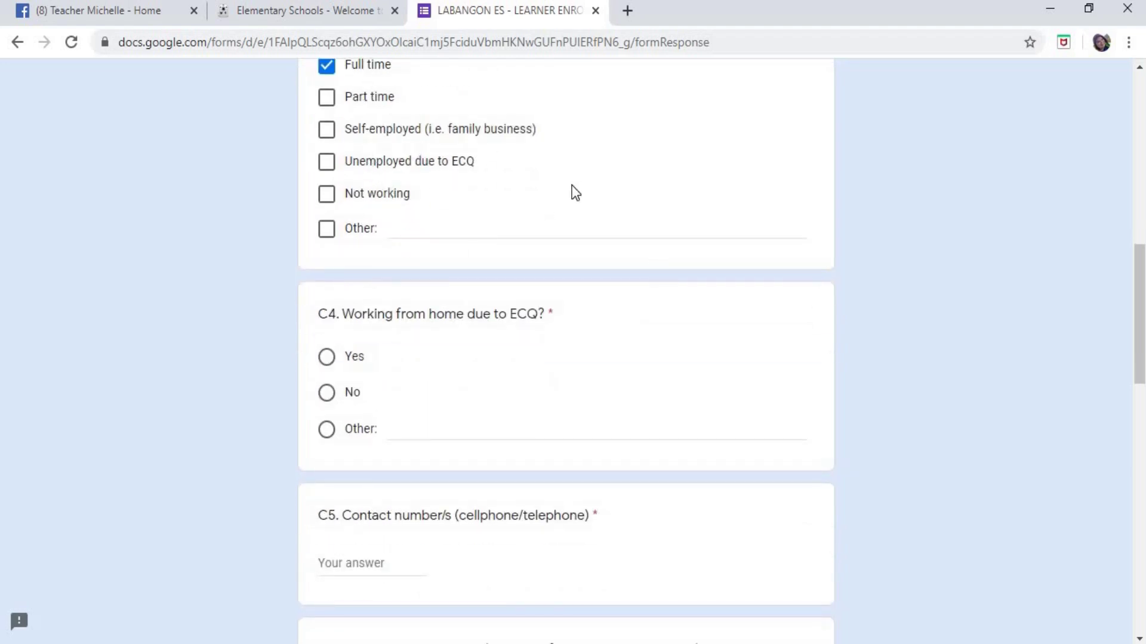
scroll(567, 200, "down", 1)
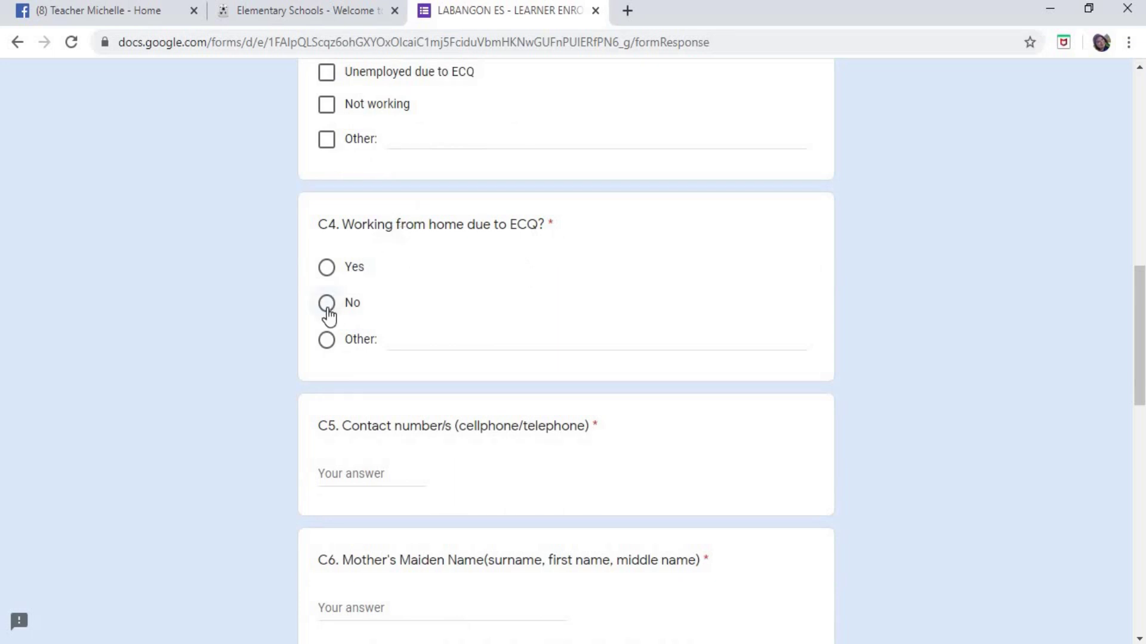
key("space")
left_click(325, 268)
left_click(327, 304)
scroll(708, 303, "down", 3)
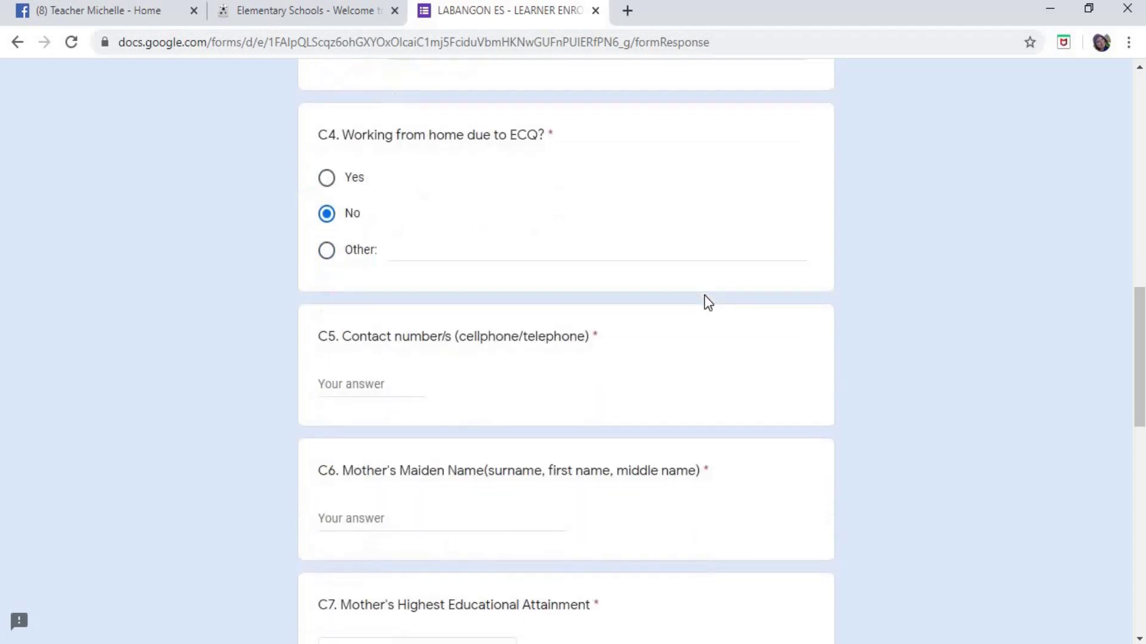
scroll(709, 299, "down", 2)
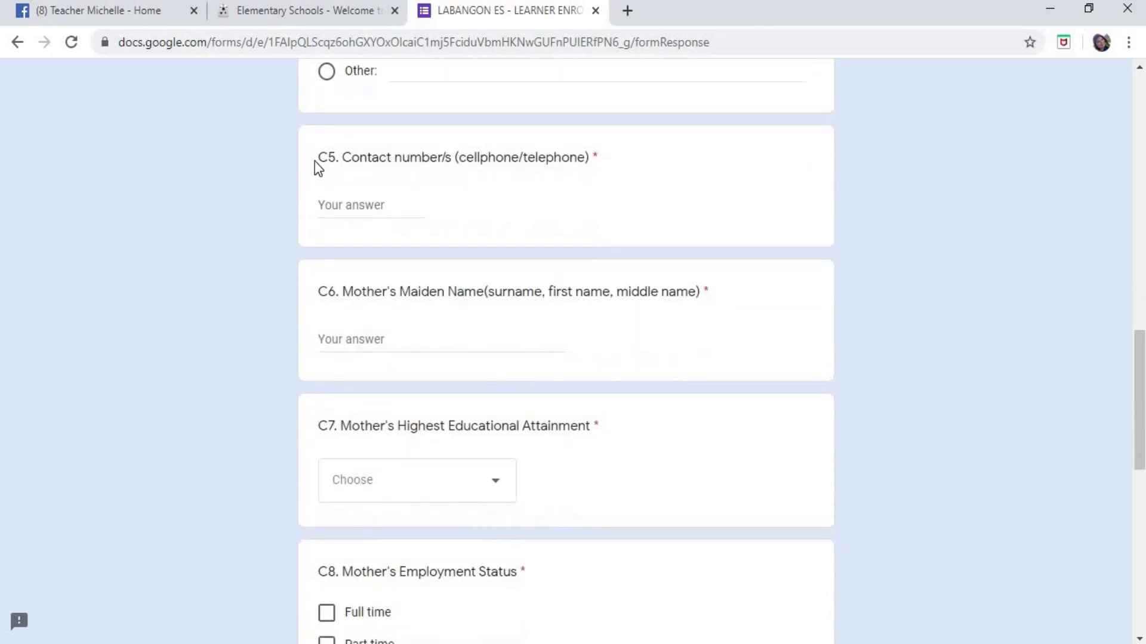
- Type the parent's cellphone number into the C5 contact number field
left_click_drag(319, 157, 632, 178)
left_click(411, 208)
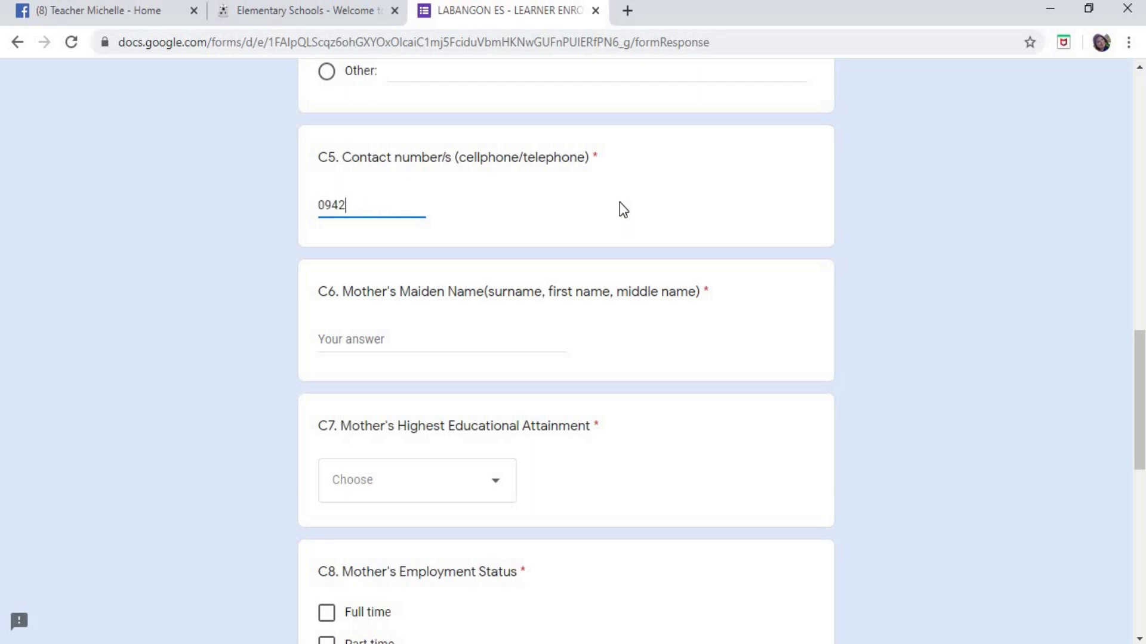
scroll(394, 221, "down", 1)
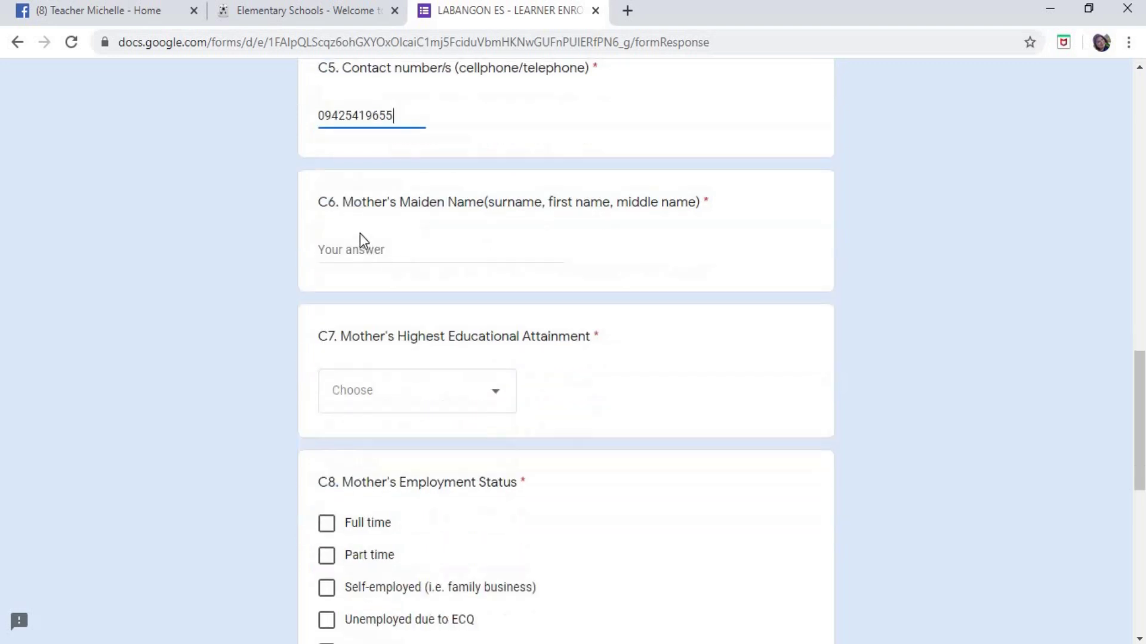
left_click_drag(320, 203, 743, 195)
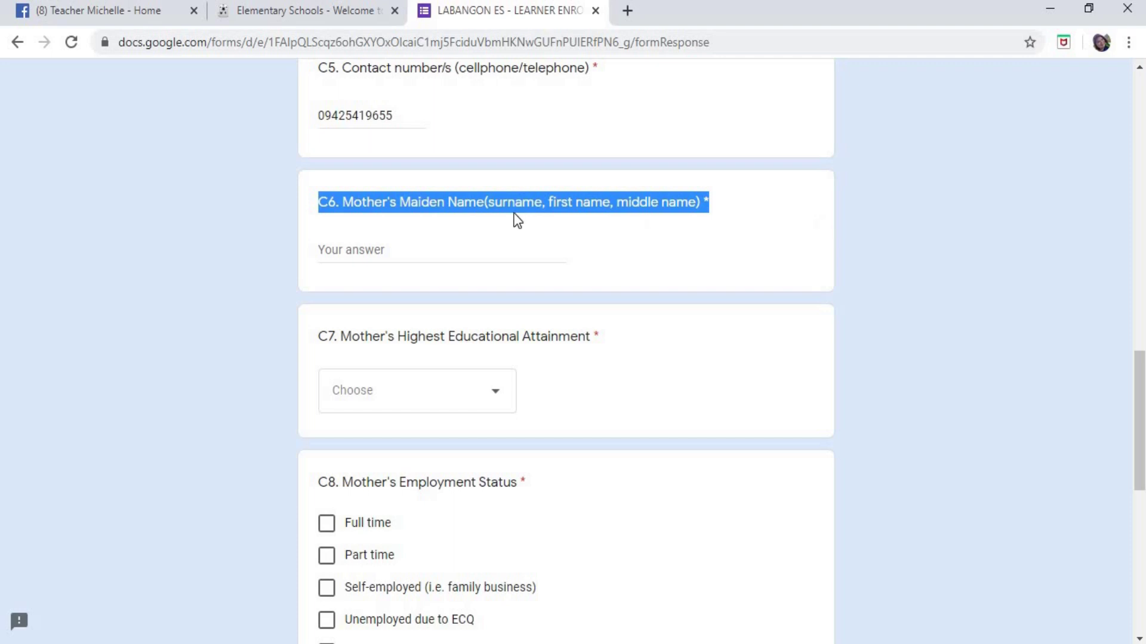
- Type the mother's maiden name in C6 as comma-separated surname, first name, middle name
left_click(423, 204)
left_click_drag(399, 202, 485, 204)
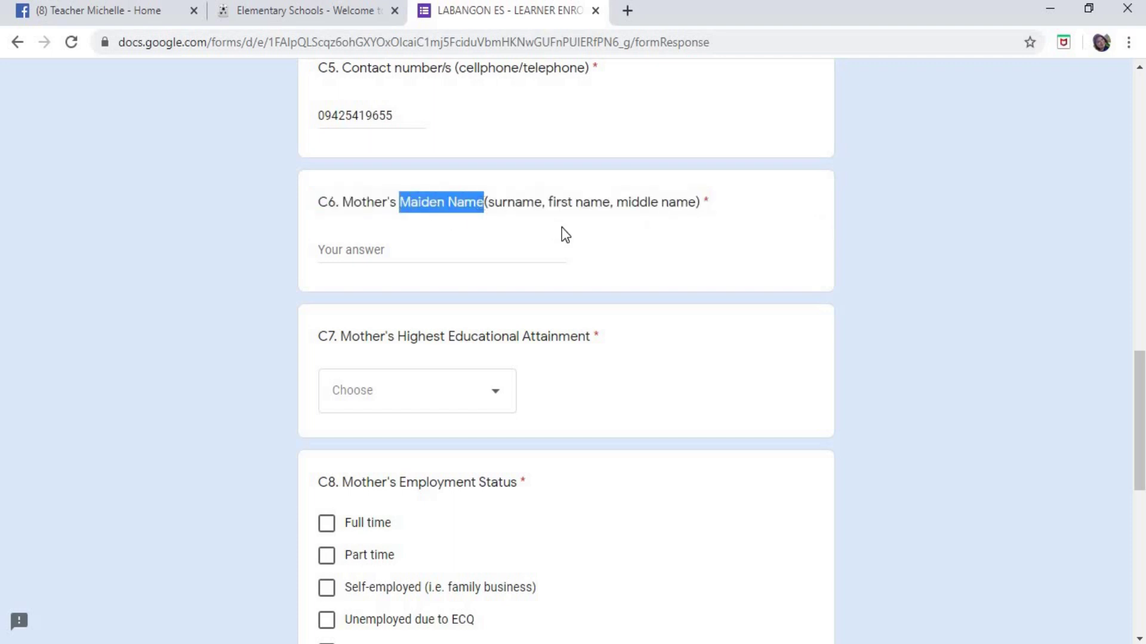
left_click(425, 241)
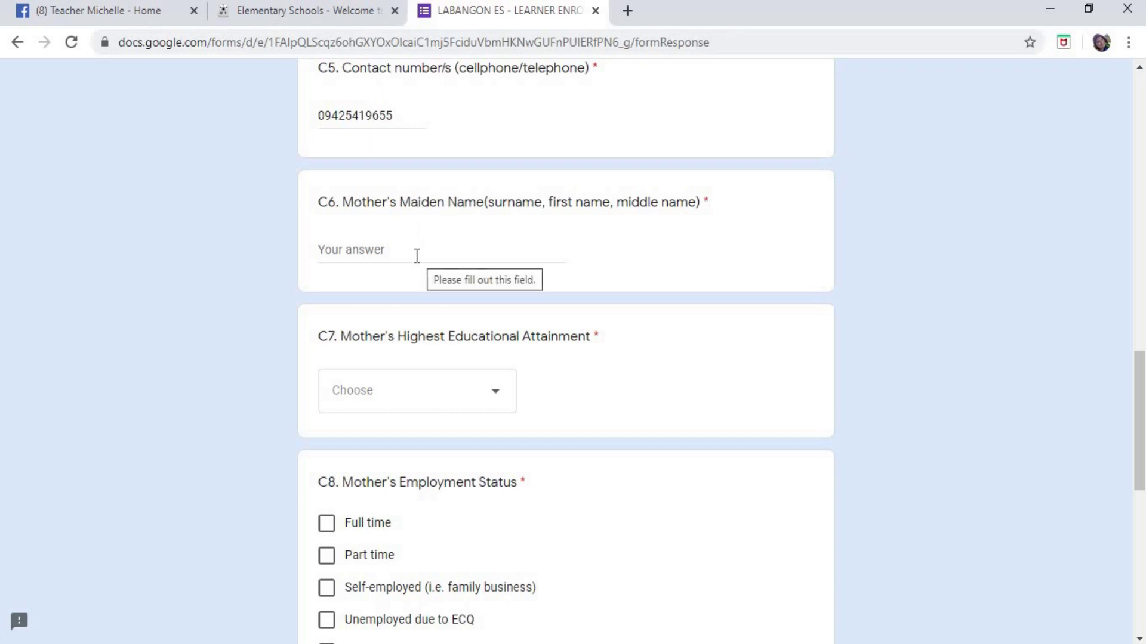
left_click(415, 255)
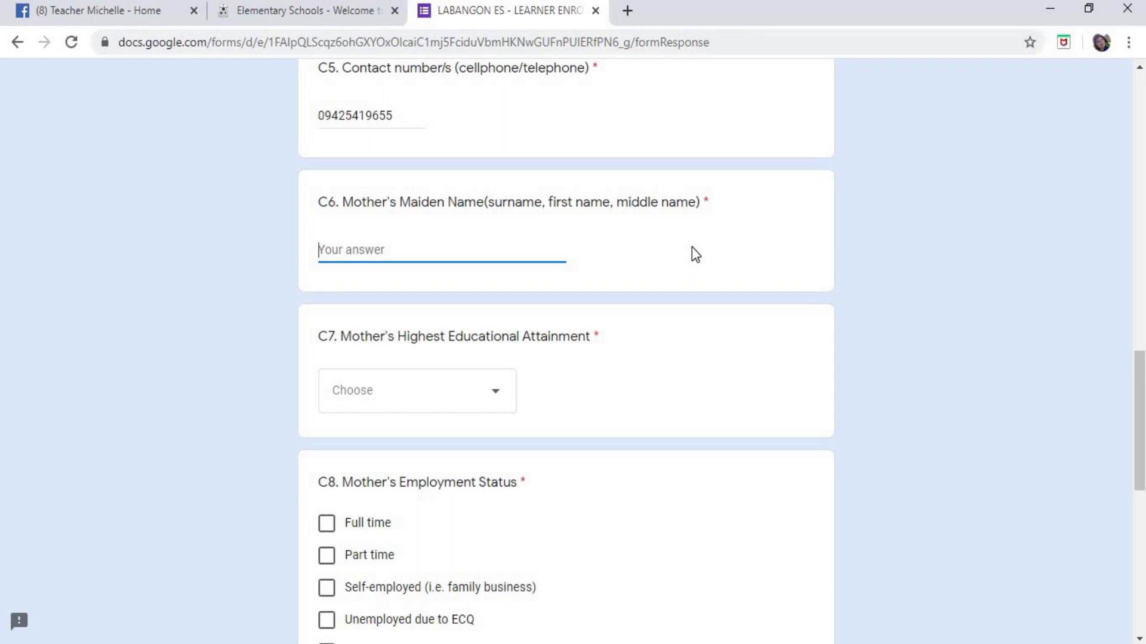
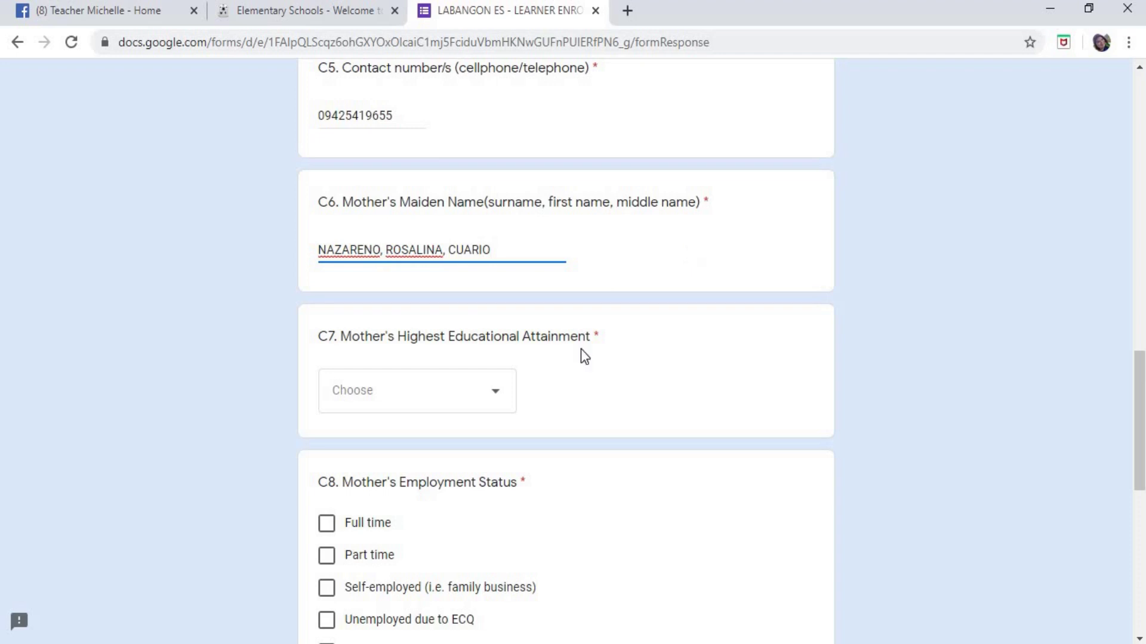
left_click_drag(319, 249, 444, 249)
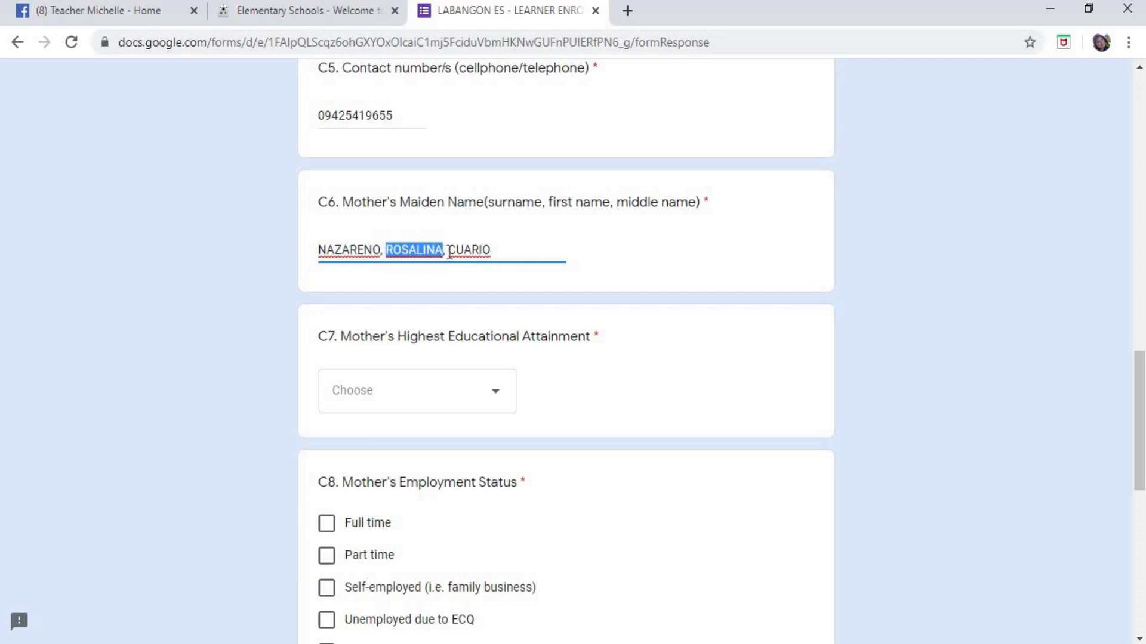
left_click(449, 250)
double_click(484, 253)
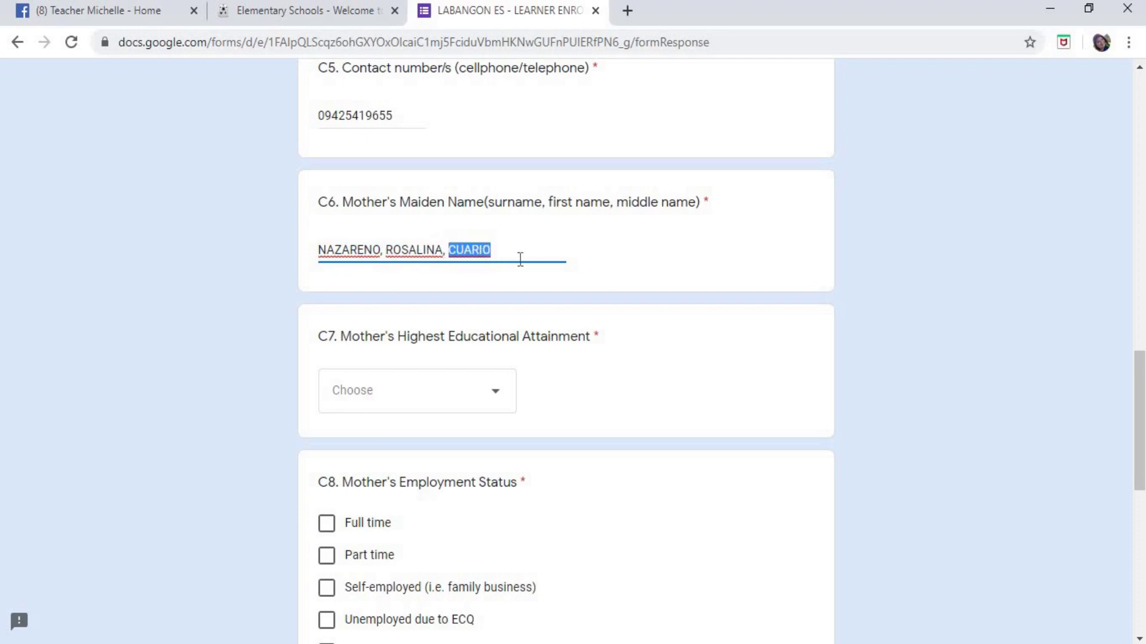
left_click(381, 249)
- Pick College graduate from the C7 dropdown for the mother's education
scroll(659, 272, "down", 3)
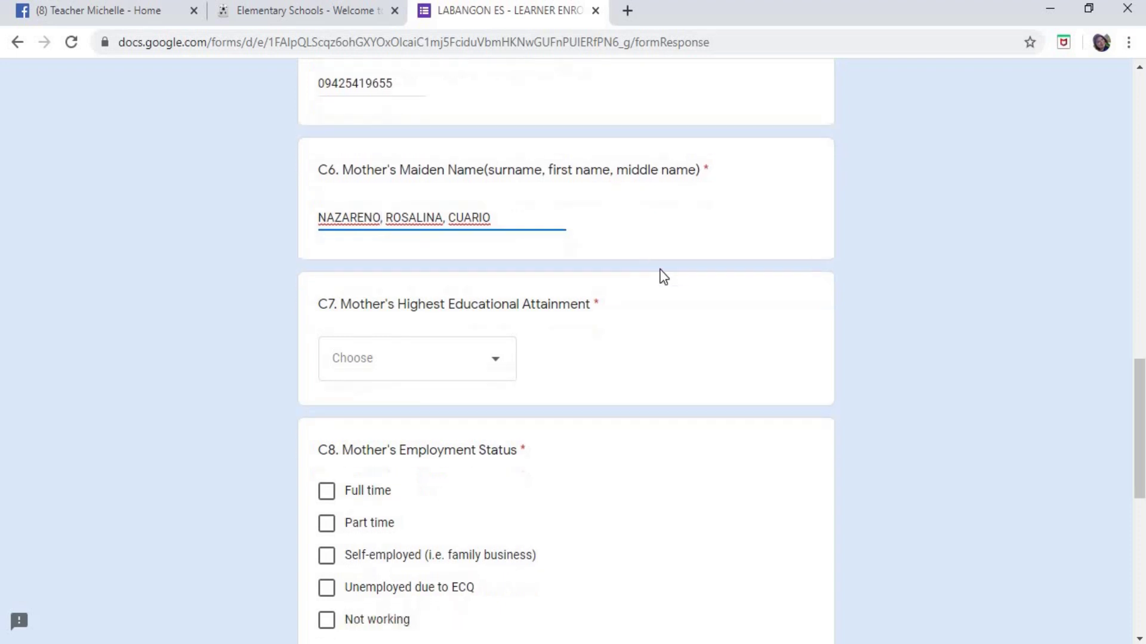
left_click_drag(319, 158, 606, 164)
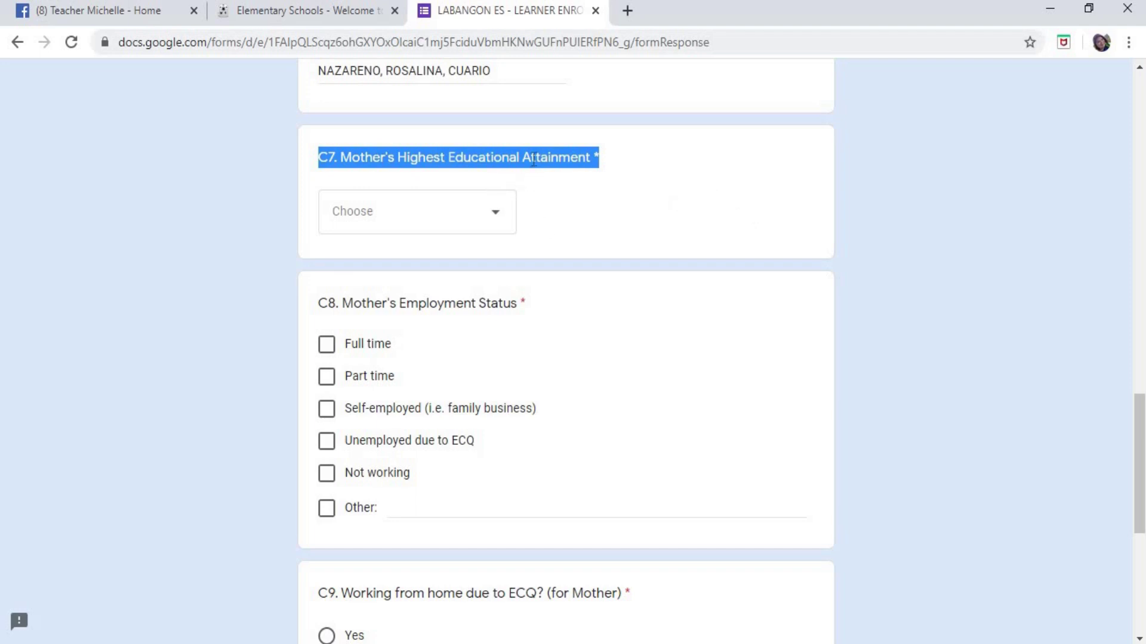
scroll(642, 260, "up", 15)
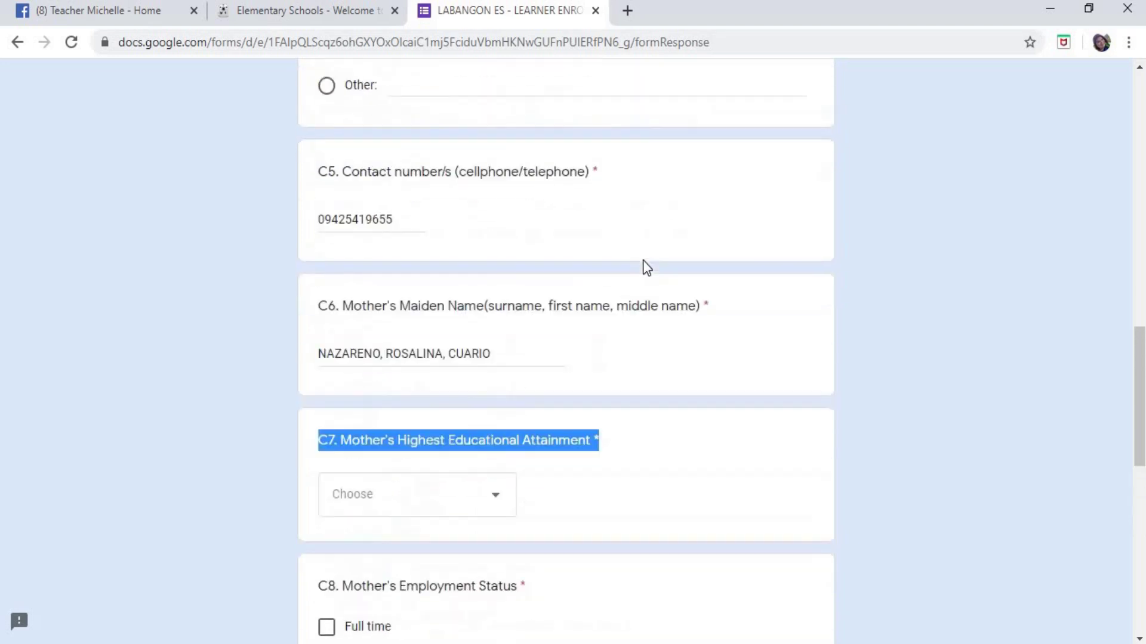
scroll(460, 331, "down", 15)
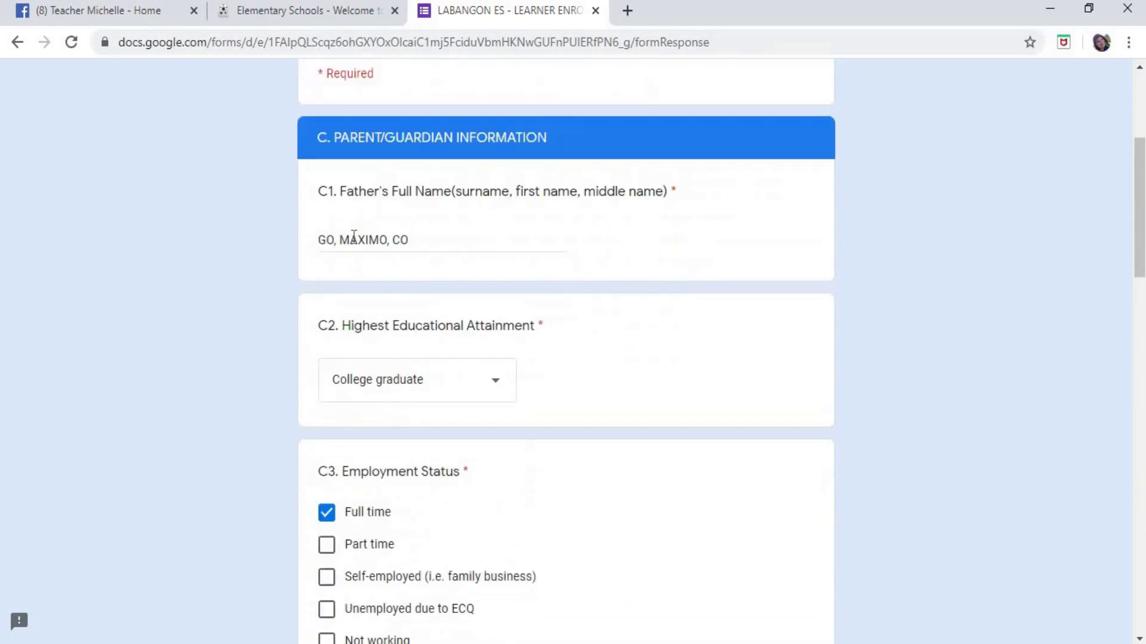
scroll(611, 403, "down", 10)
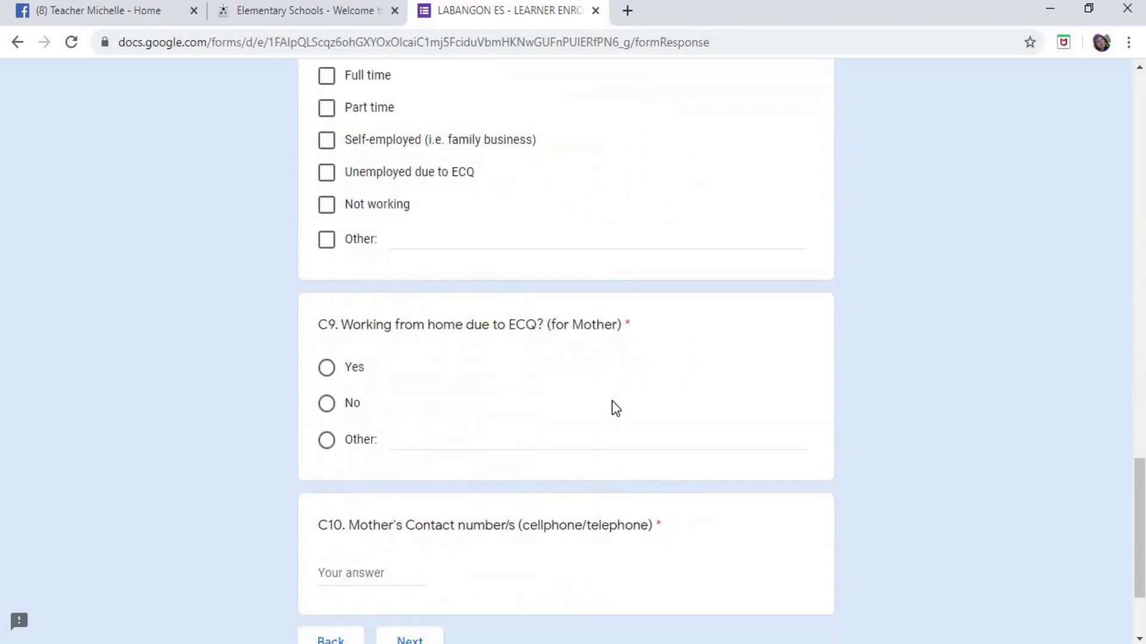
scroll(611, 404, "up", 6)
left_click(503, 314)
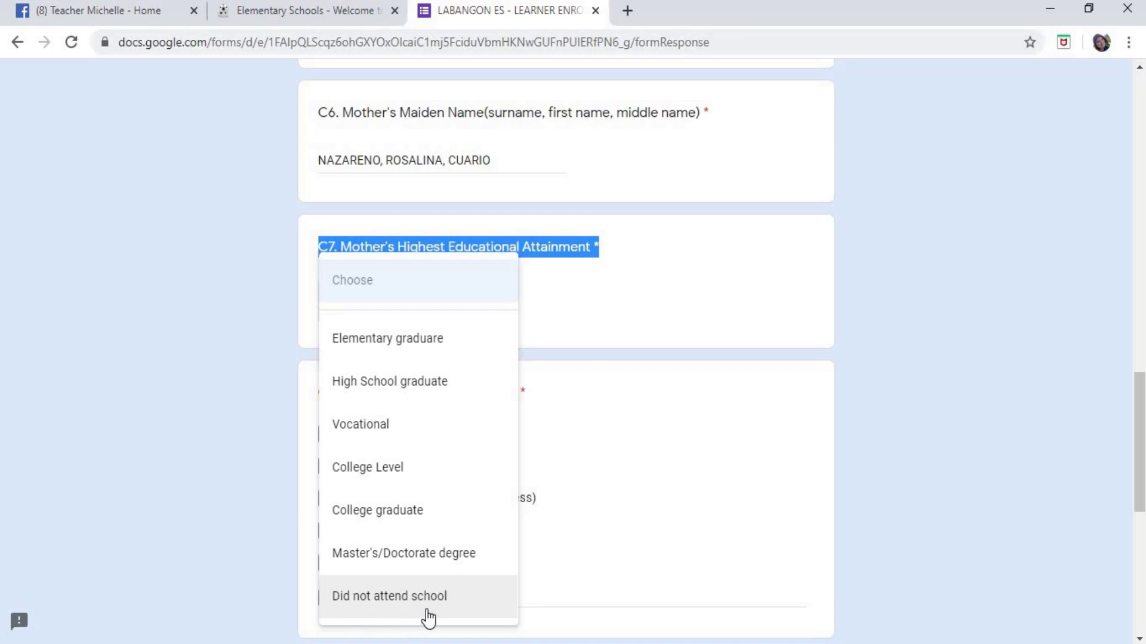
left_click(417, 519)
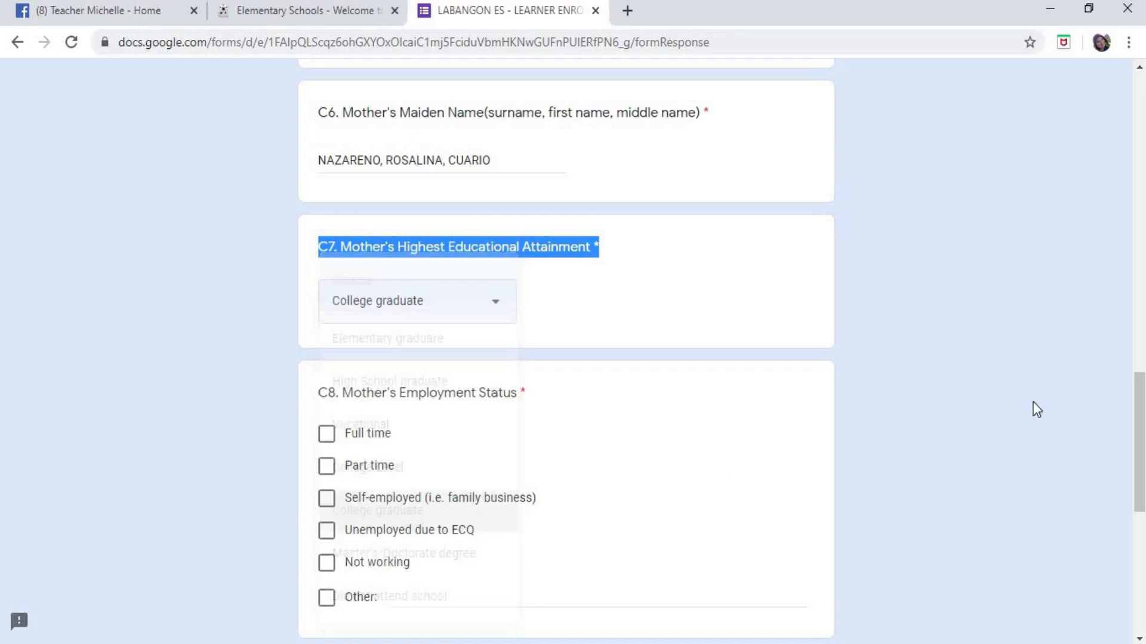
left_click(497, 316)
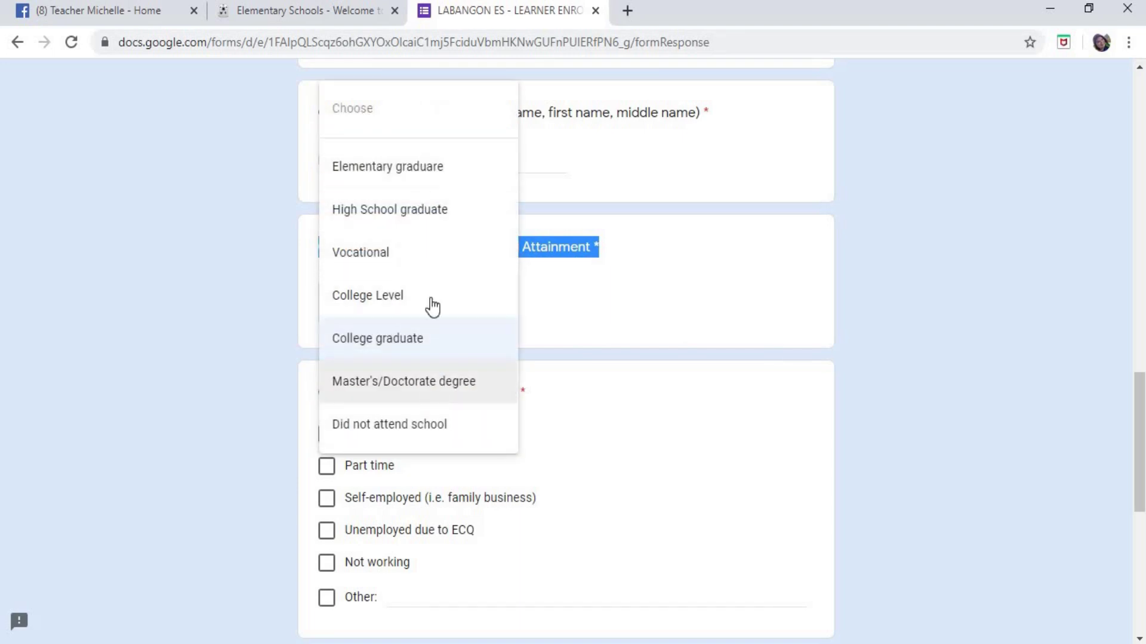
left_click(607, 355)
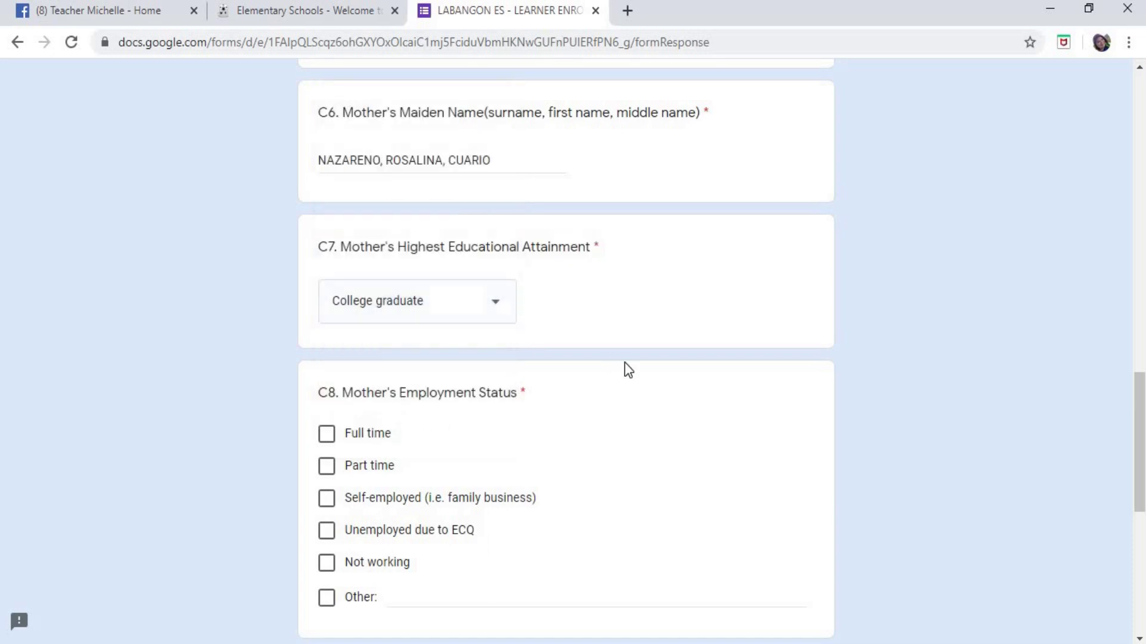
- Tick Full time as the mother's C8 employment status
scroll(619, 364, "down", 5)
left_click_drag(319, 124, 560, 152)
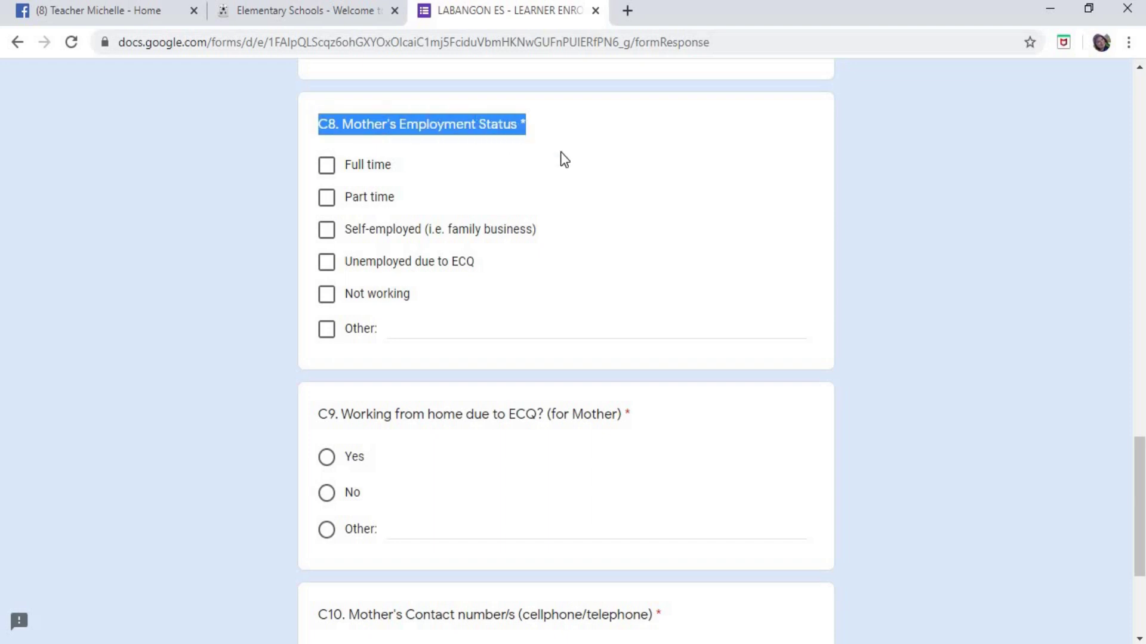
left_click(696, 220)
scroll(654, 266, "up", 15)
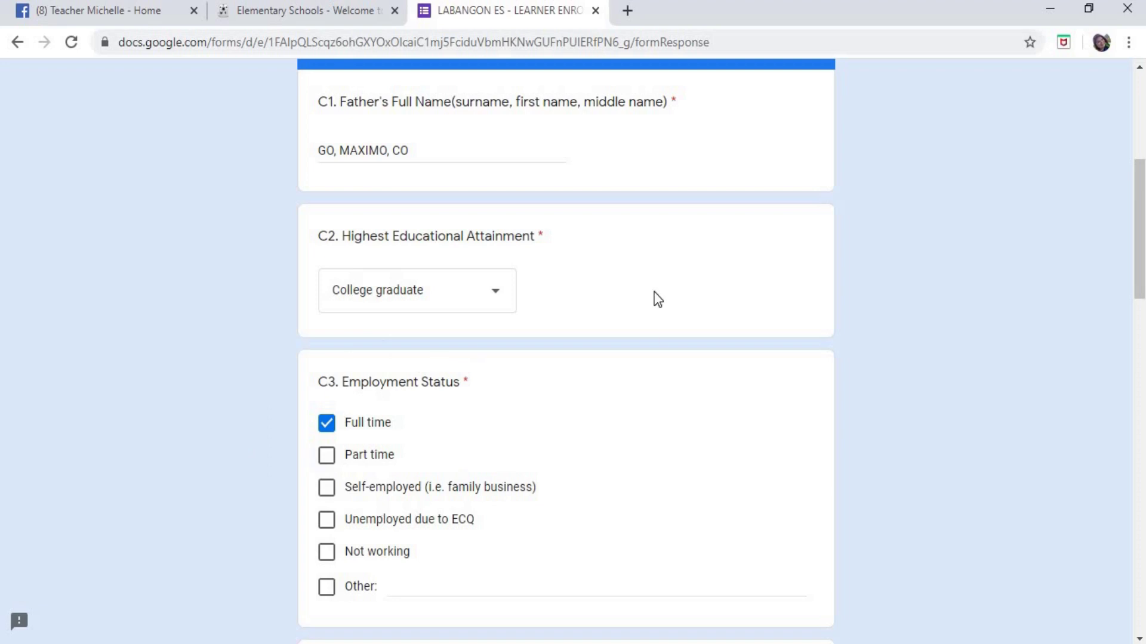
scroll(655, 296, "down", 15)
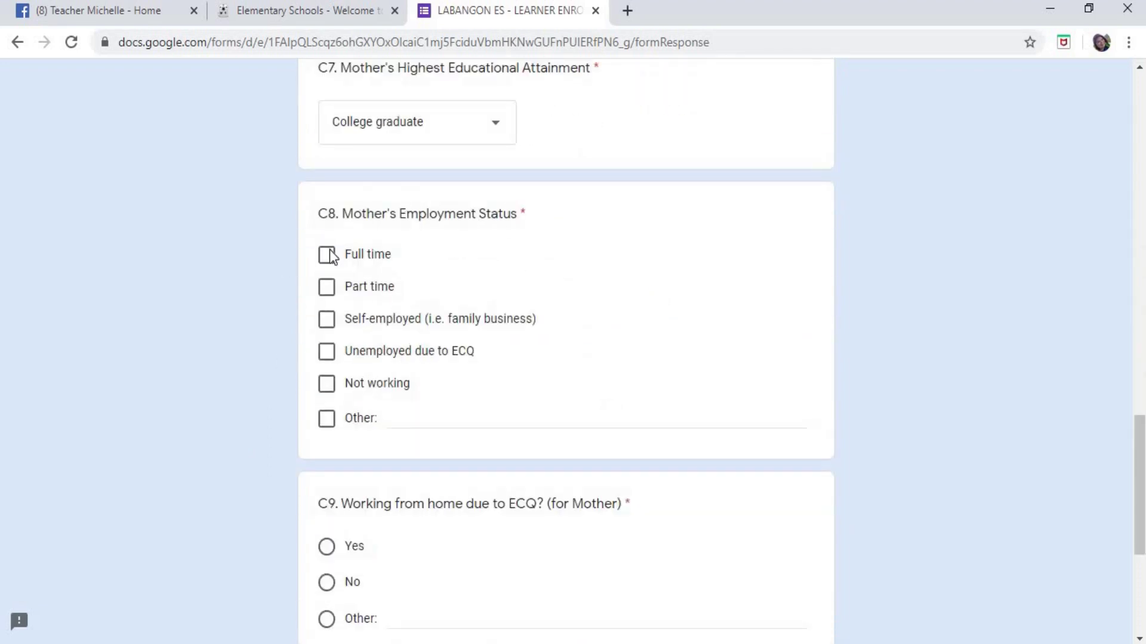
scroll(665, 417, "down", 2)
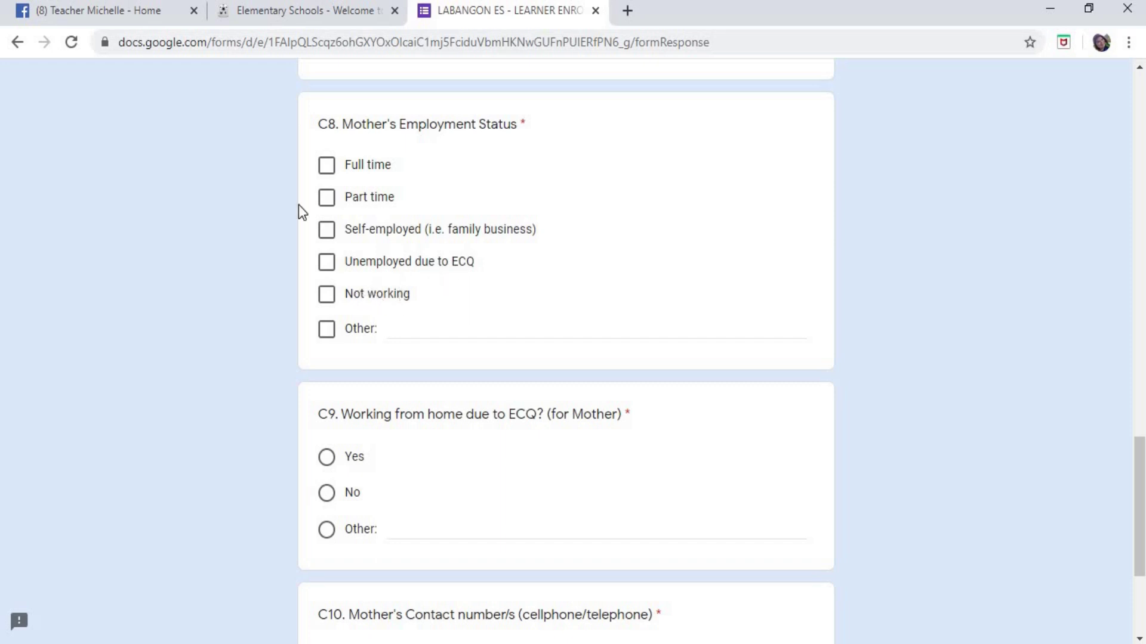
left_click(329, 173)
- Try an Other entry 'WORK FROM HOME', then delete it and untick Other
left_click(327, 330)
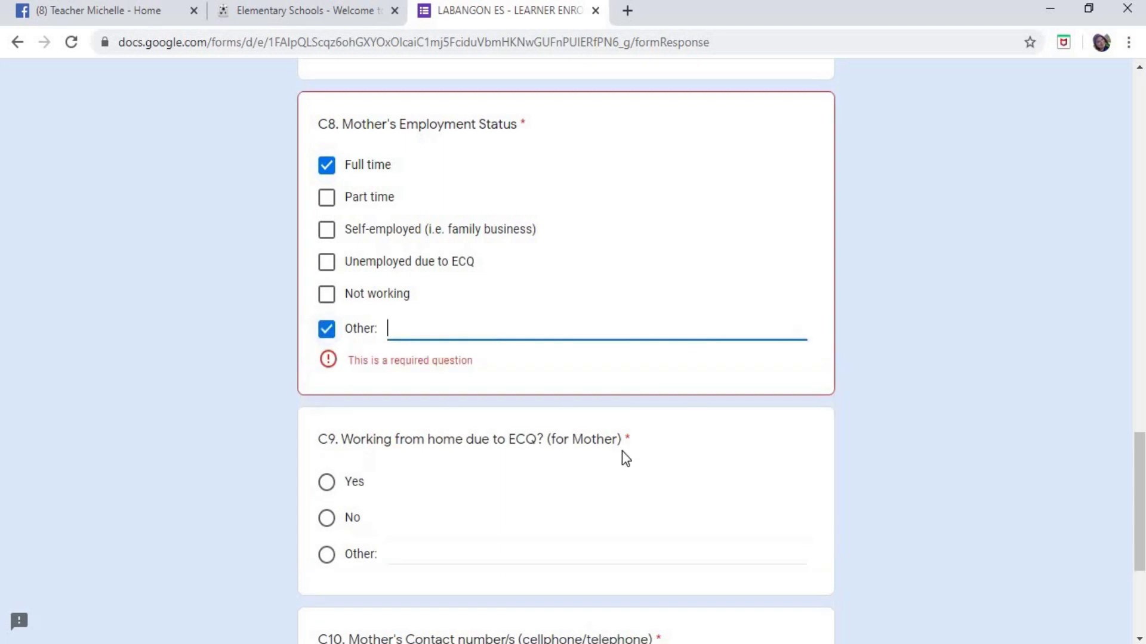
type("WORK")
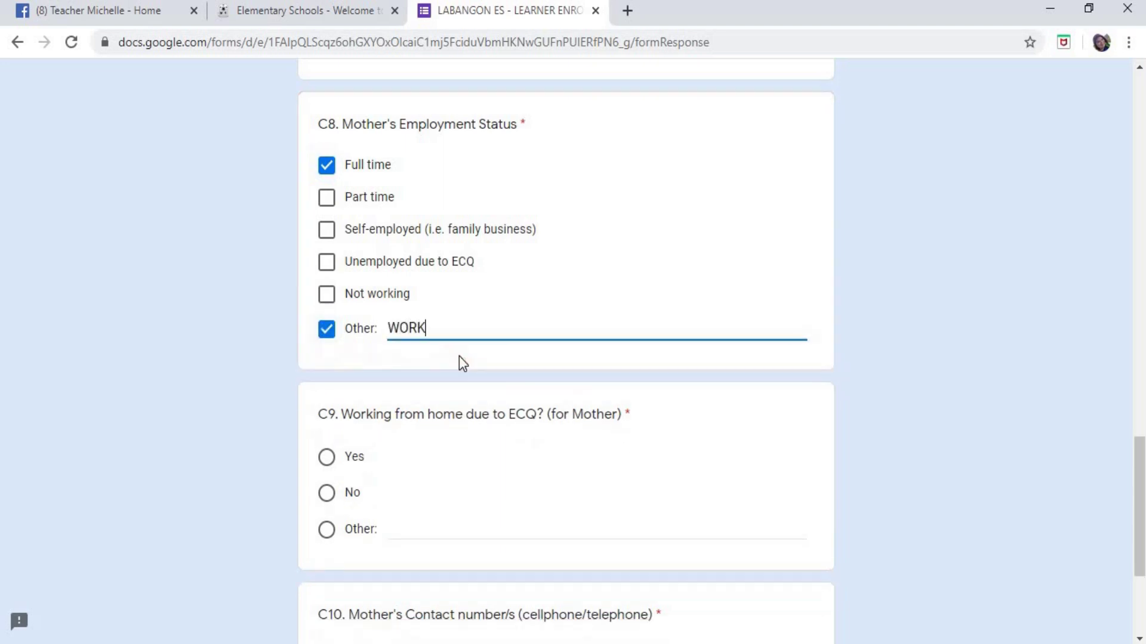
type(" FROM HOME")
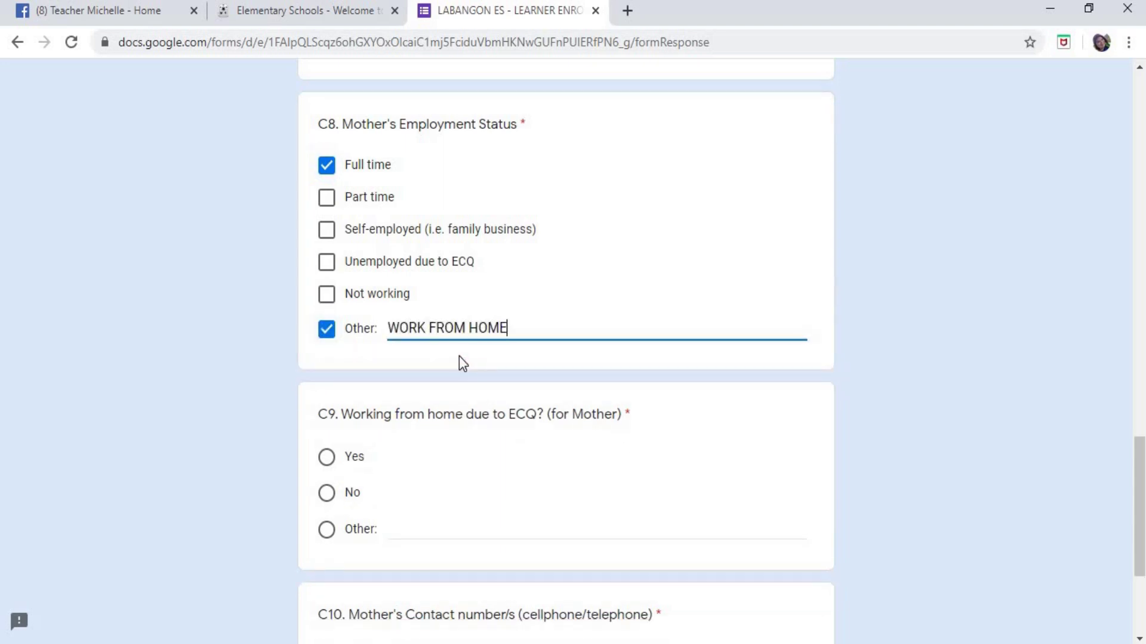
triple_click(555, 328)
key("BackSpace")
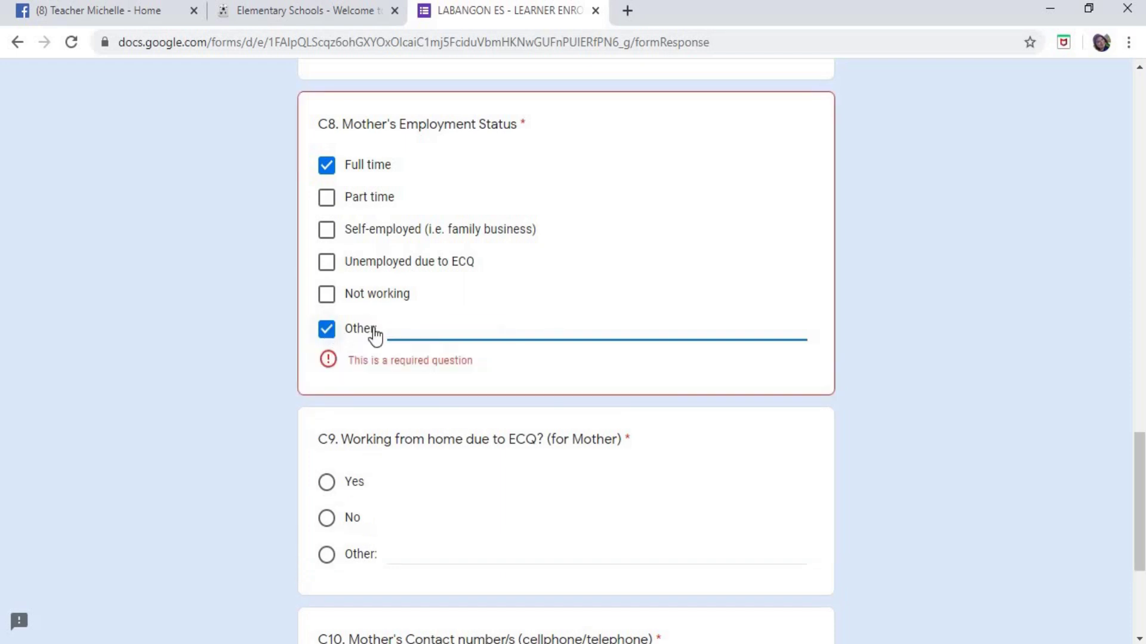
left_click(329, 332)
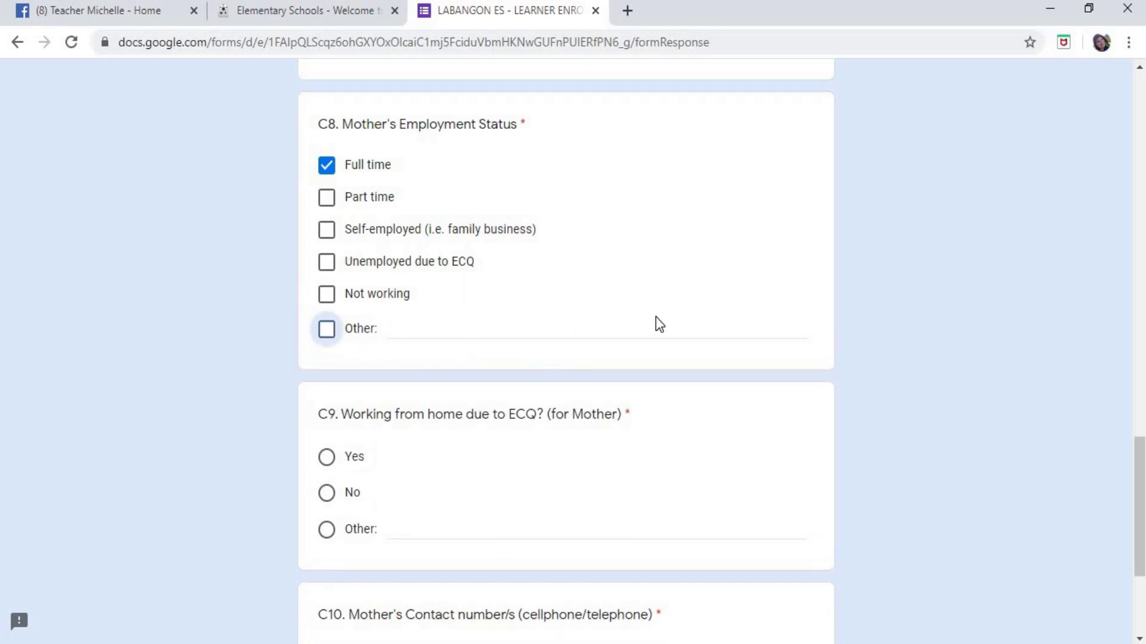
scroll(666, 323, "down", 3)
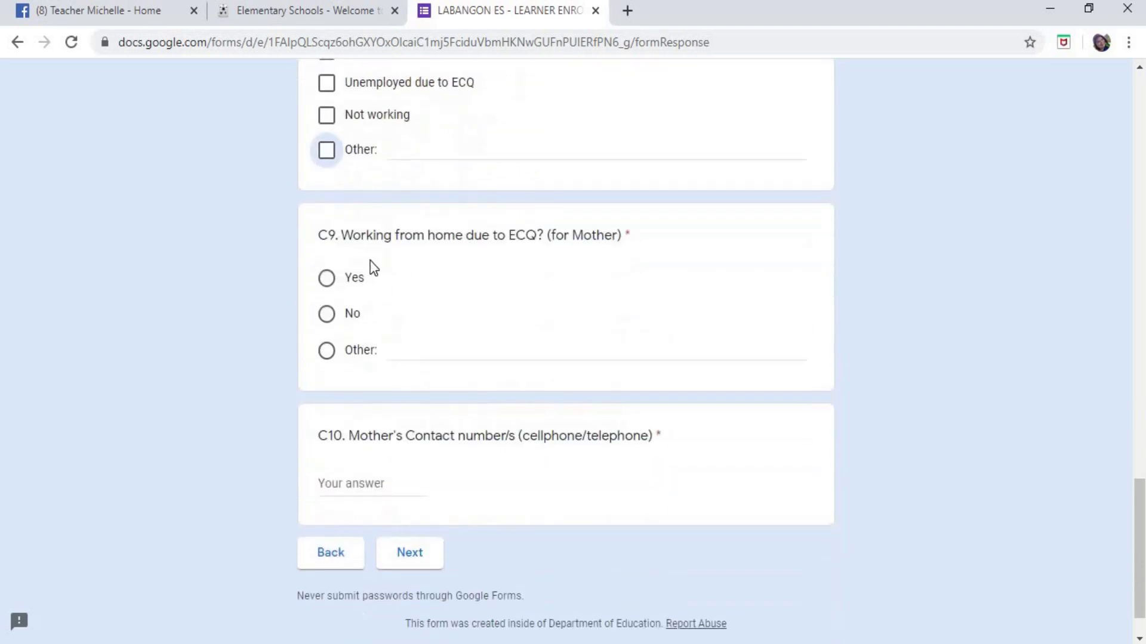
- Select No for the mother's C9 work-from-home question, after briefly trying Yes
left_click_drag(320, 237, 704, 273)
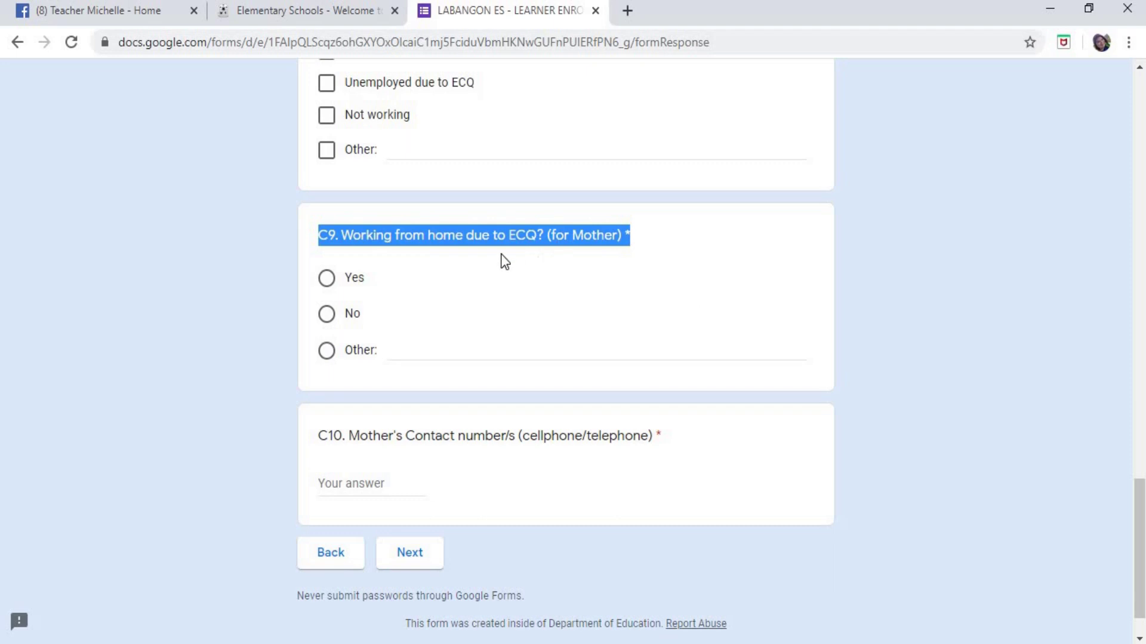
scroll(678, 309, "up", 1)
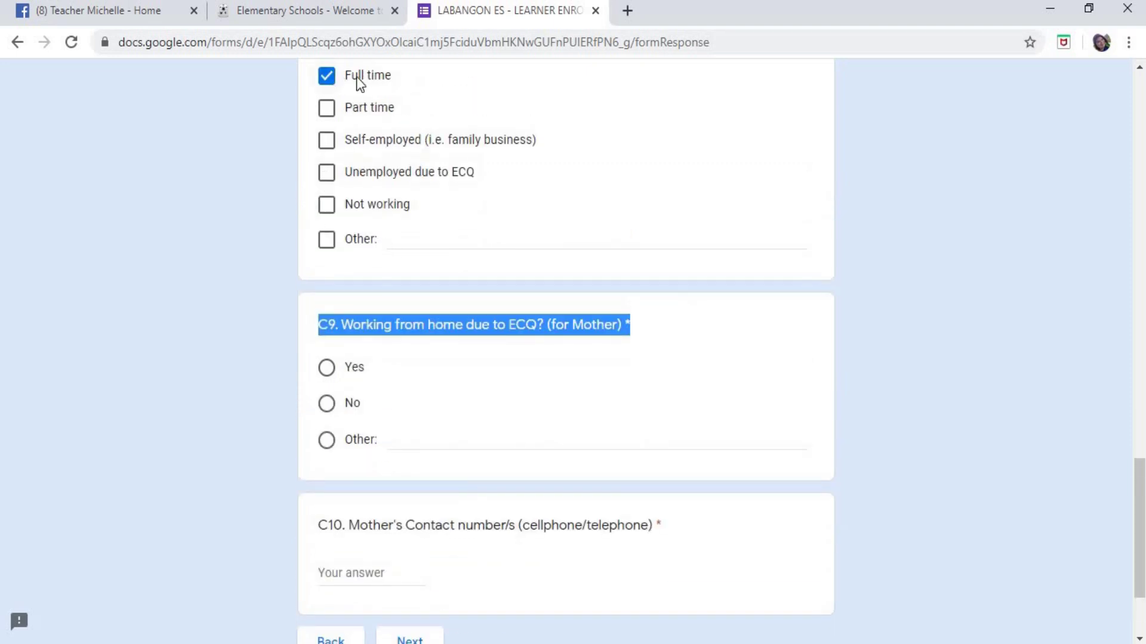
scroll(426, 138, "up", 1)
scroll(426, 139, "up", 1)
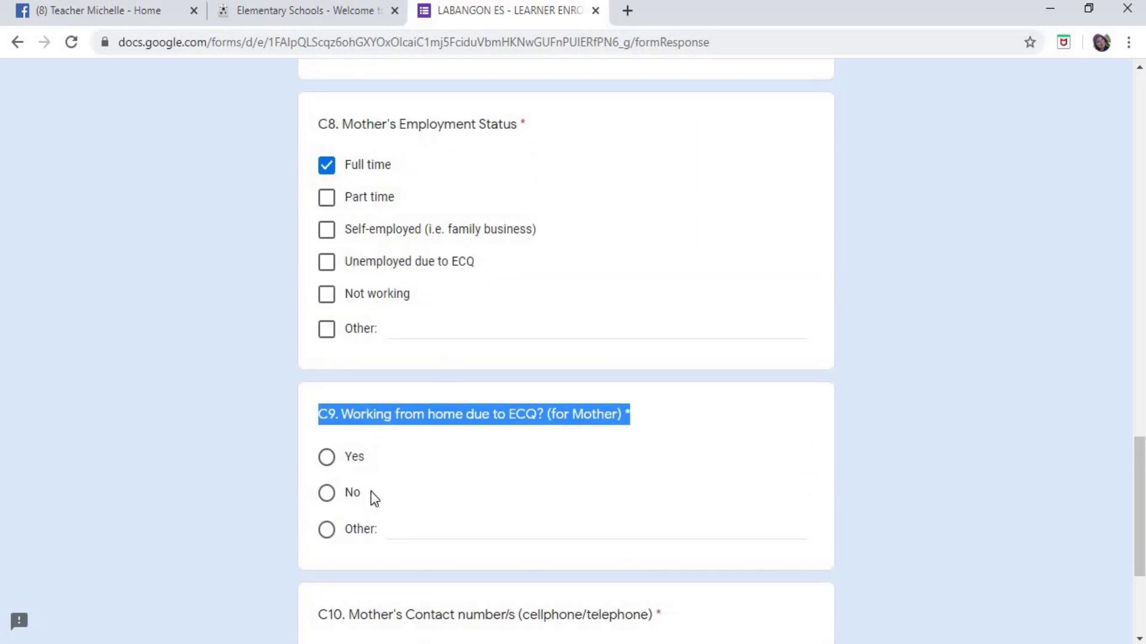
left_click(328, 495)
left_click(871, 509)
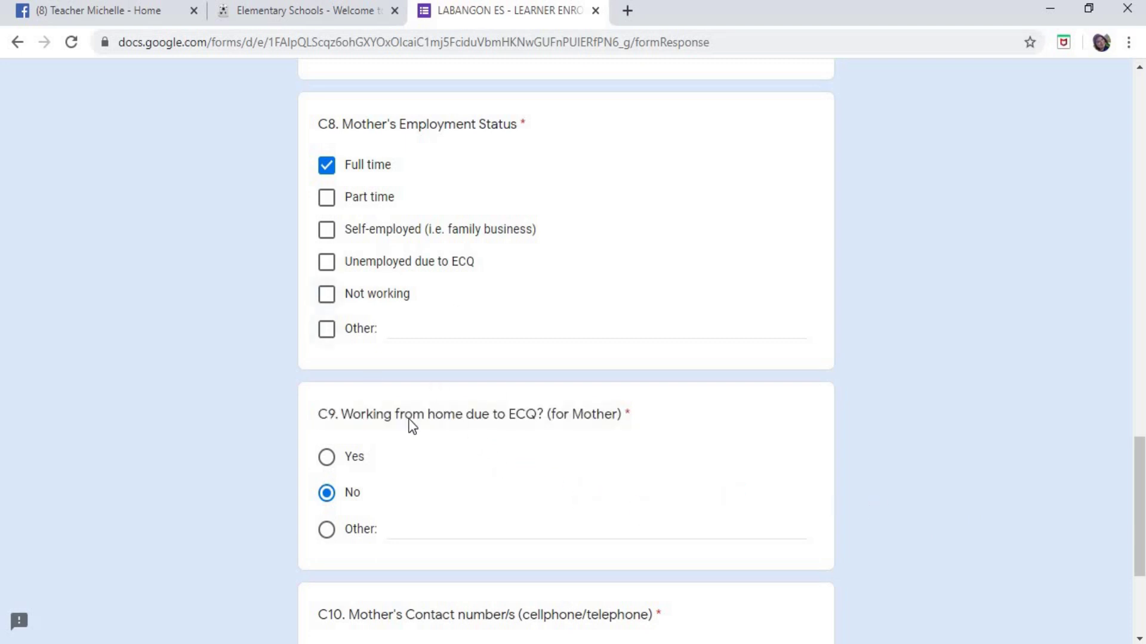
left_click(329, 459)
left_click(328, 494)
scroll(719, 388, "down", 4)
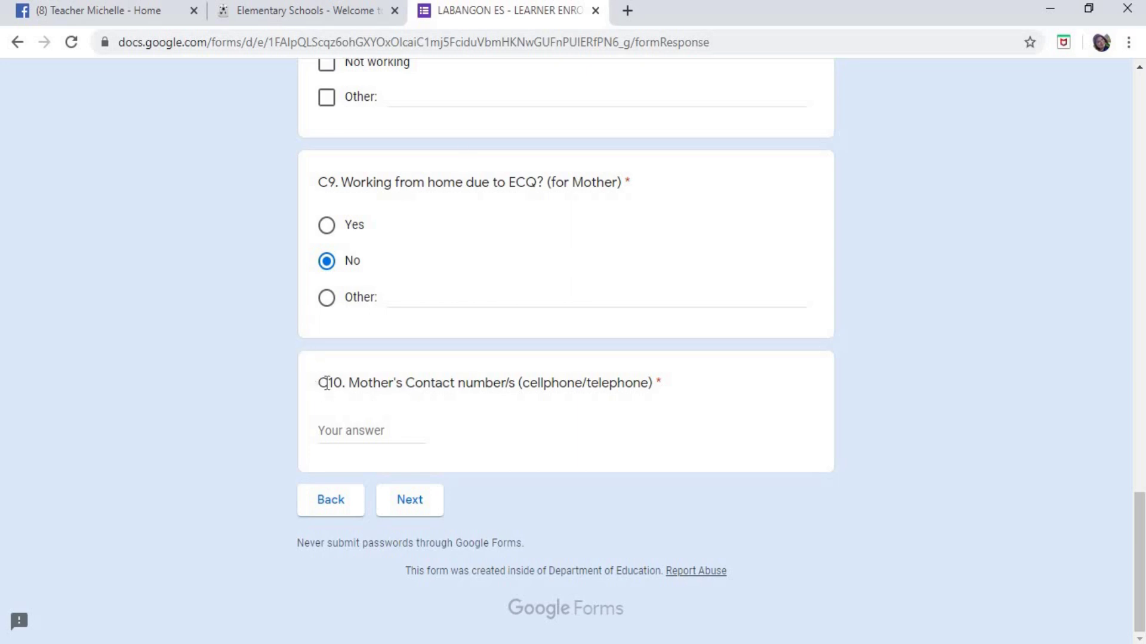
- Type the mother's contact number into the C10 answer field
left_click_drag(320, 383, 718, 396)
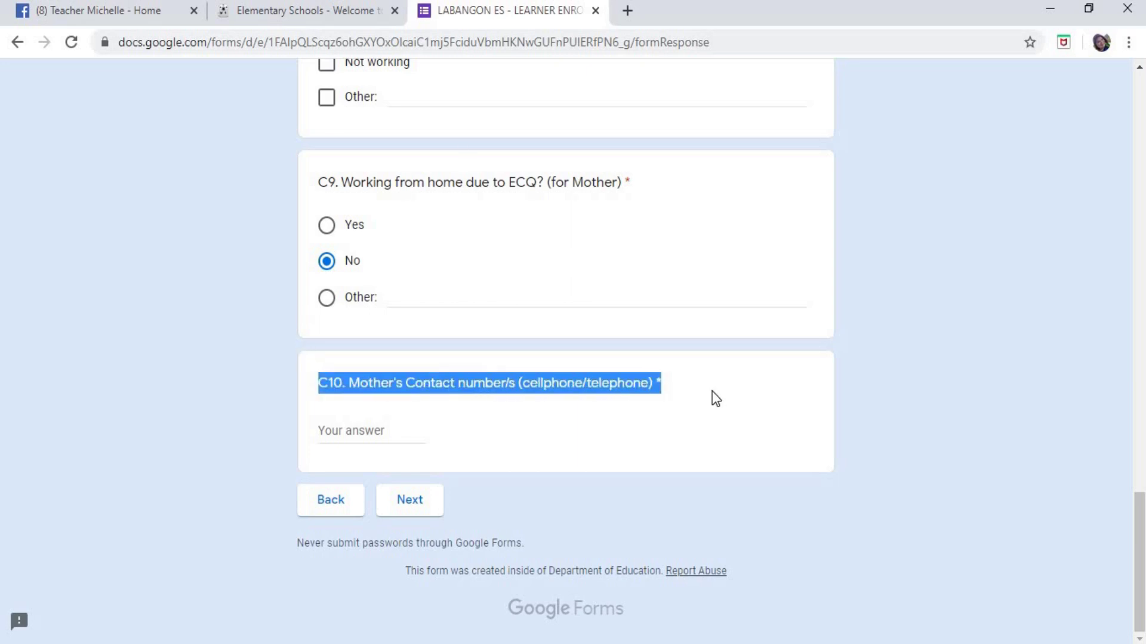
left_click(428, 433)
left_click(438, 442)
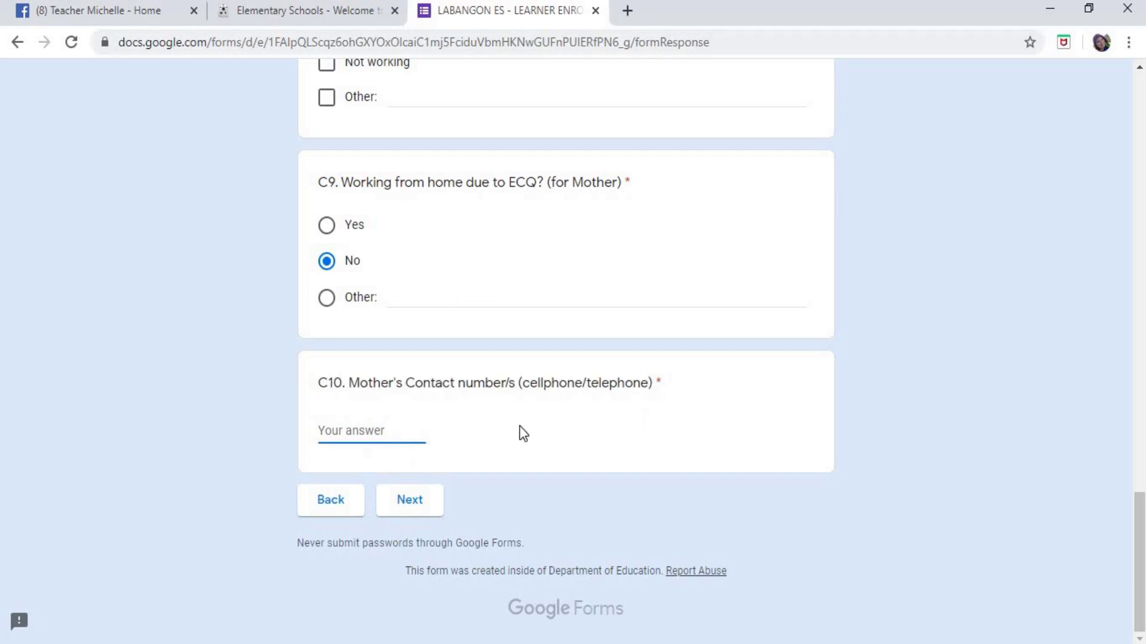
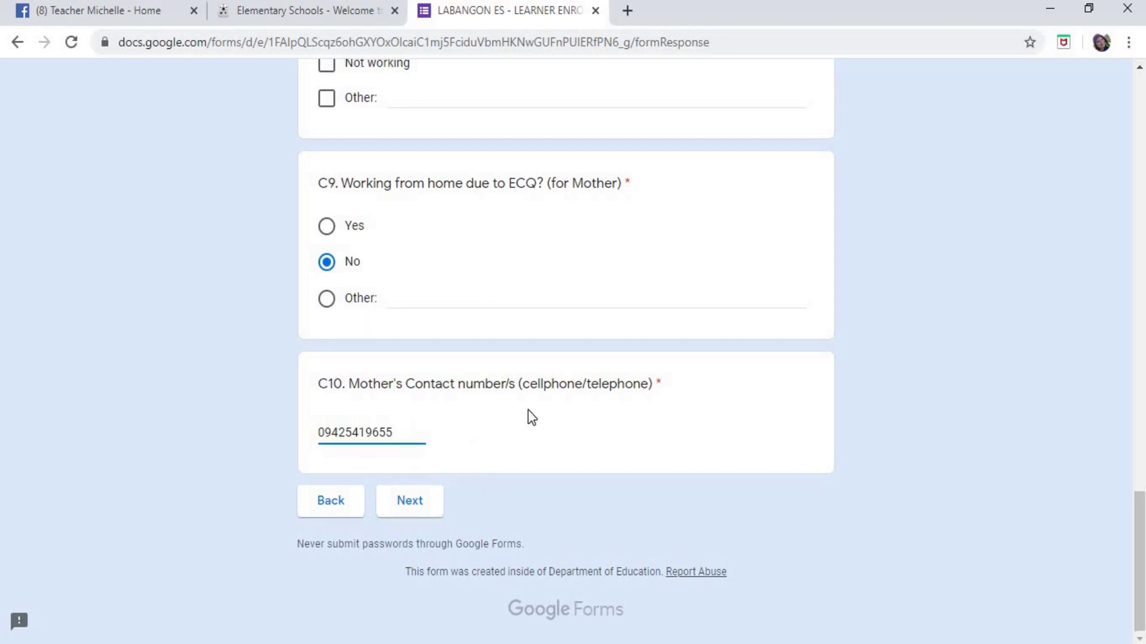
scroll(531, 417, "up", 10)
scroll(531, 417, "up", 14)
scroll(545, 437, "down", 20)
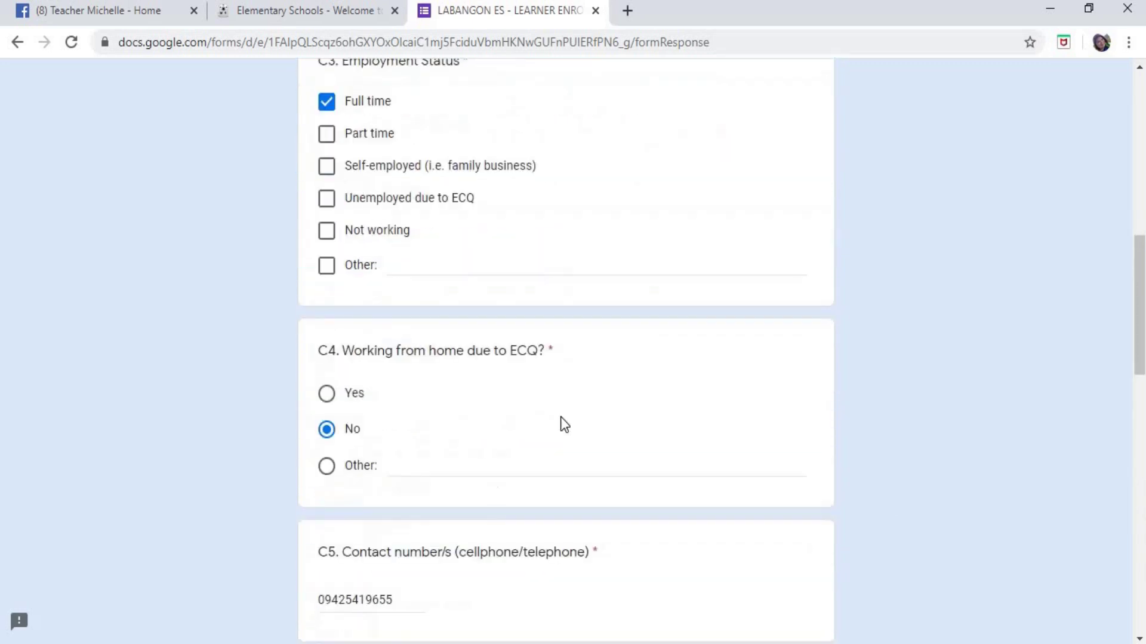
scroll(561, 416, "down", 2)
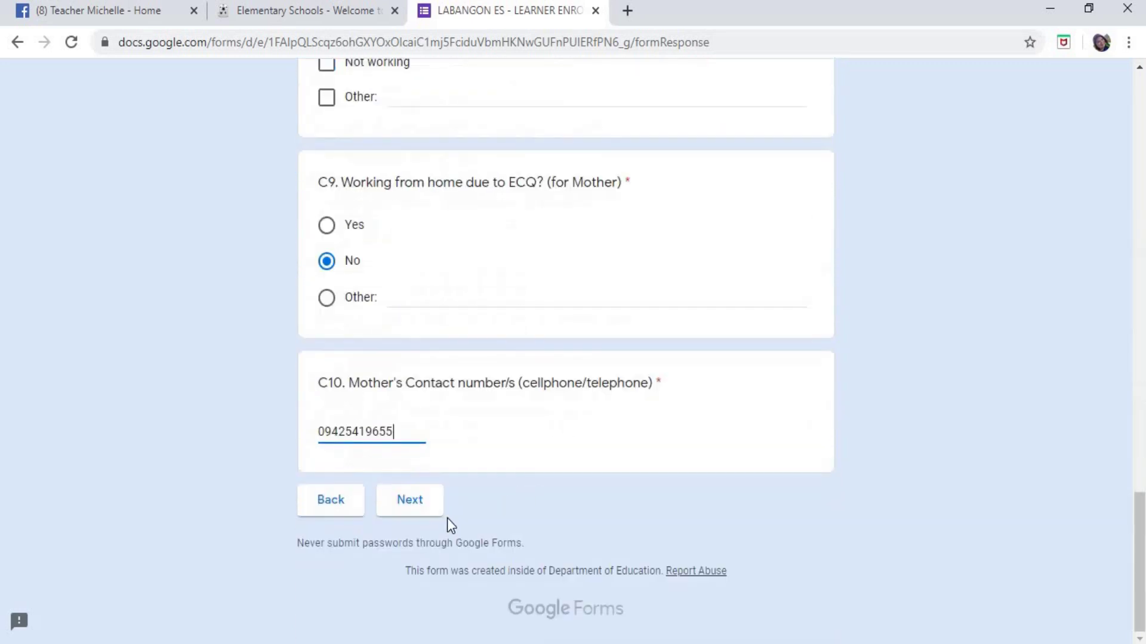
- Advance to section D and scroll until the header and question D1 are visible
left_click(410, 500)
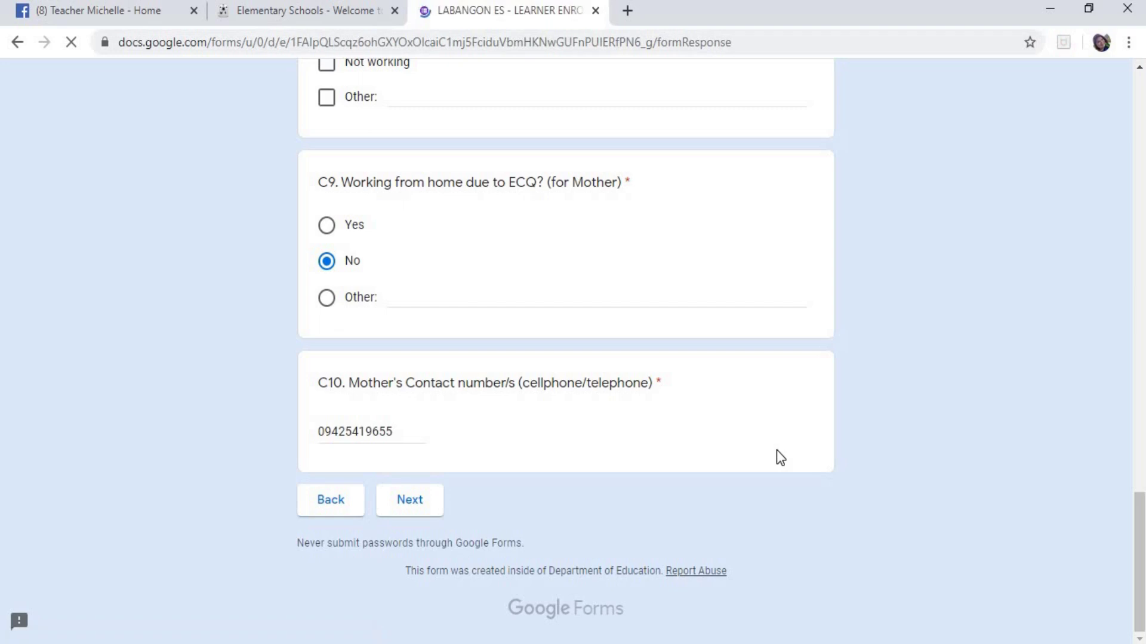
scroll(723, 383, "down", 20)
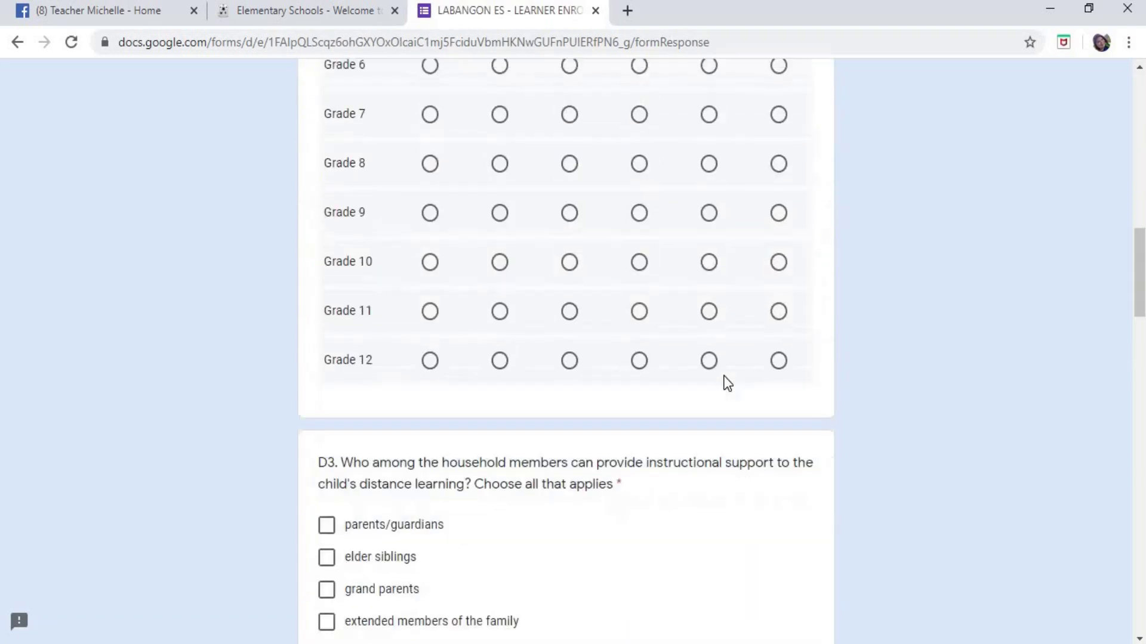
scroll(727, 382, "down", 20)
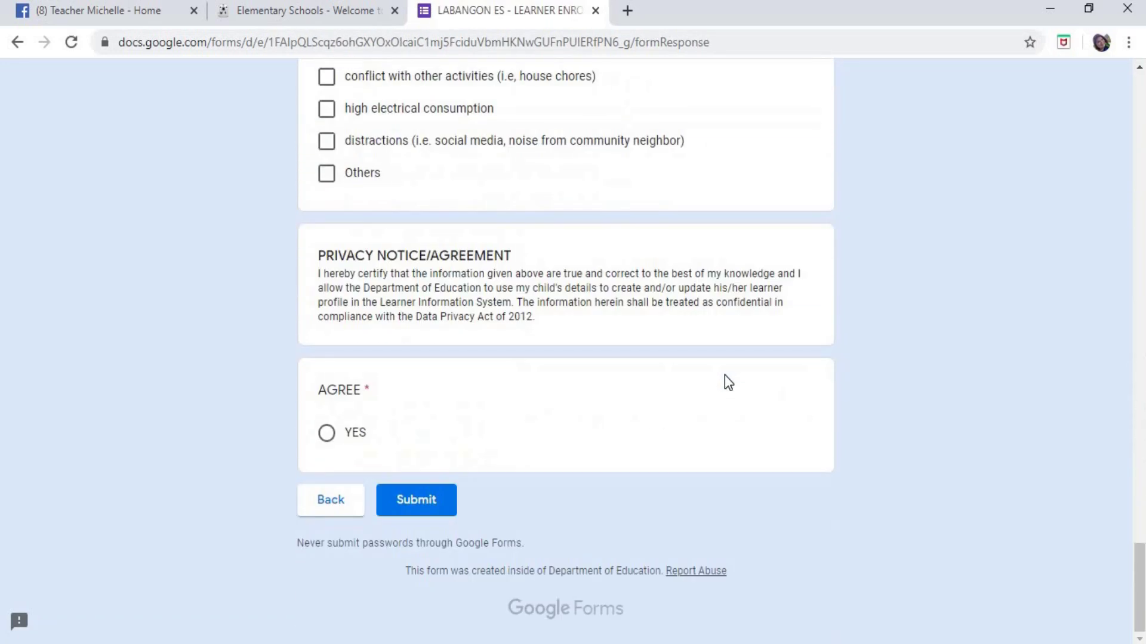
scroll(728, 382, "up", 20)
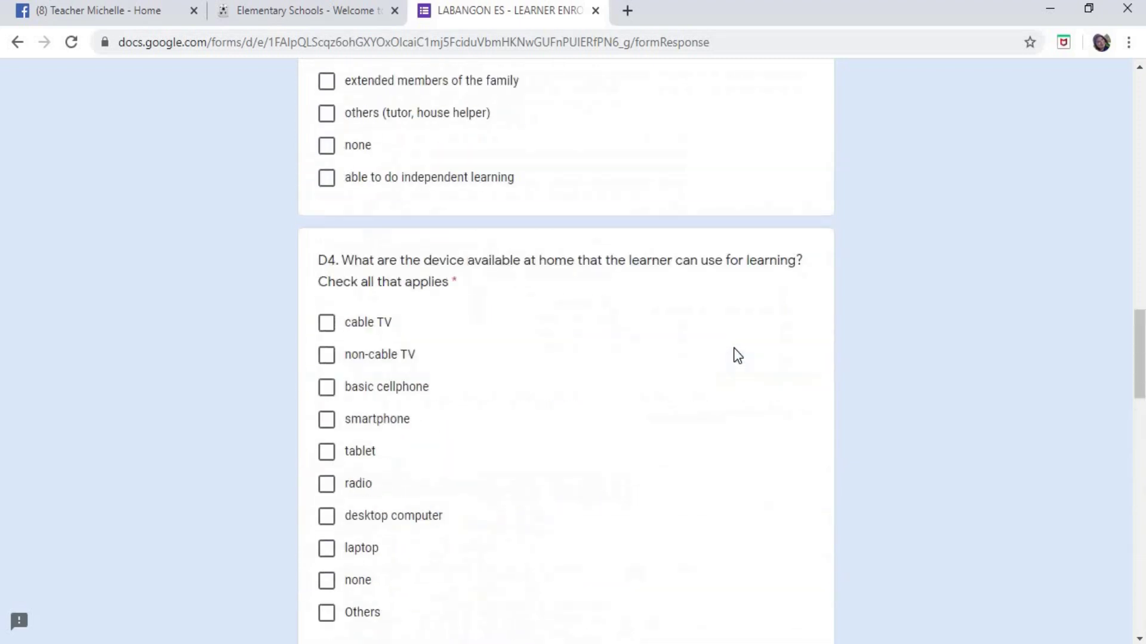
scroll(735, 351, "up", 2)
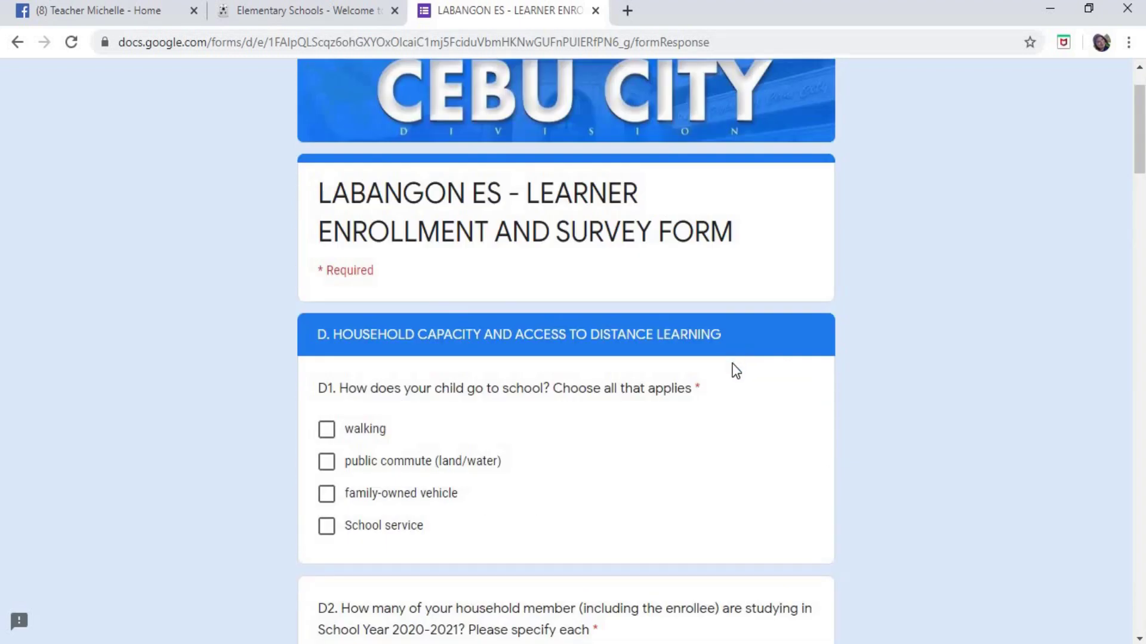
scroll(657, 345, "up", 1)
scroll(499, 335, "down", 4)
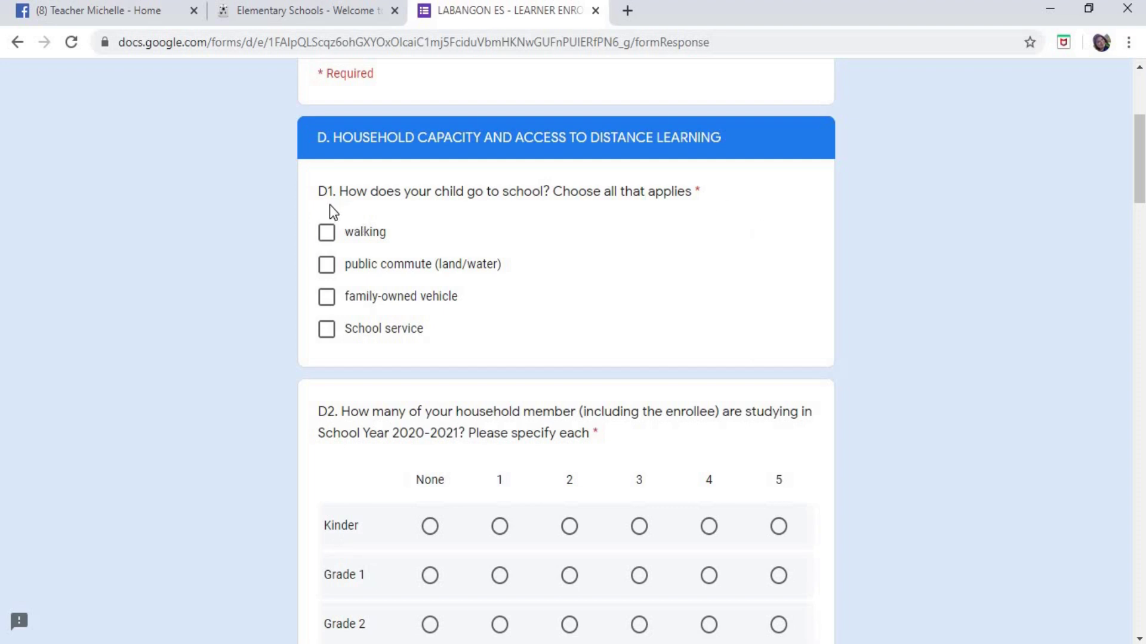
- Tick walking, public commute and family-owned vehicle in D1
left_click_drag(320, 192, 695, 189)
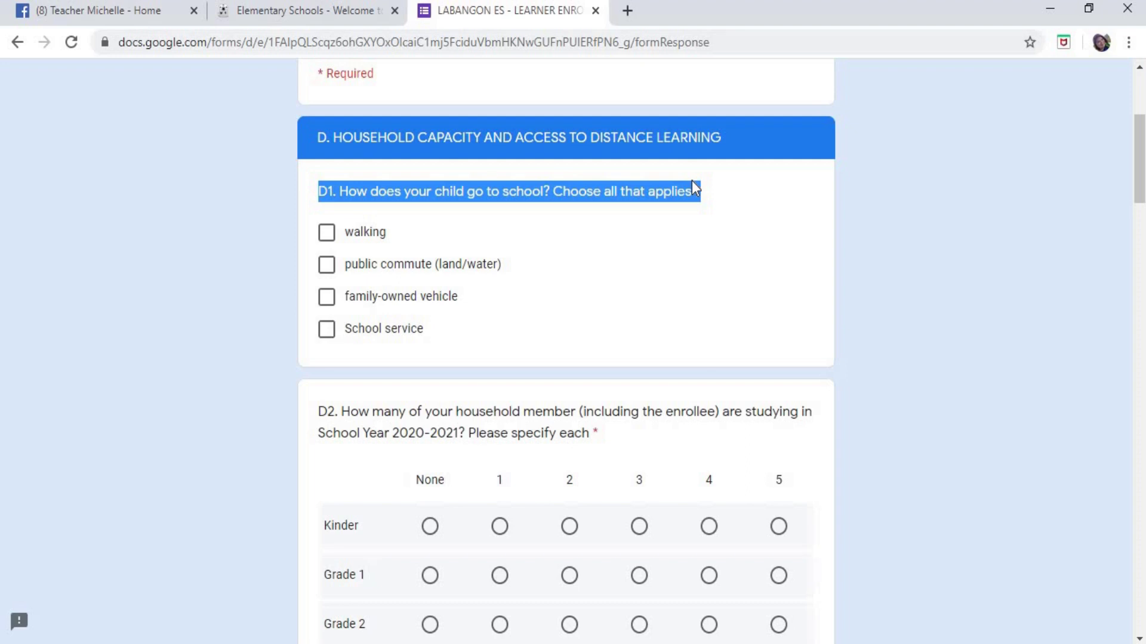
left_click(517, 229)
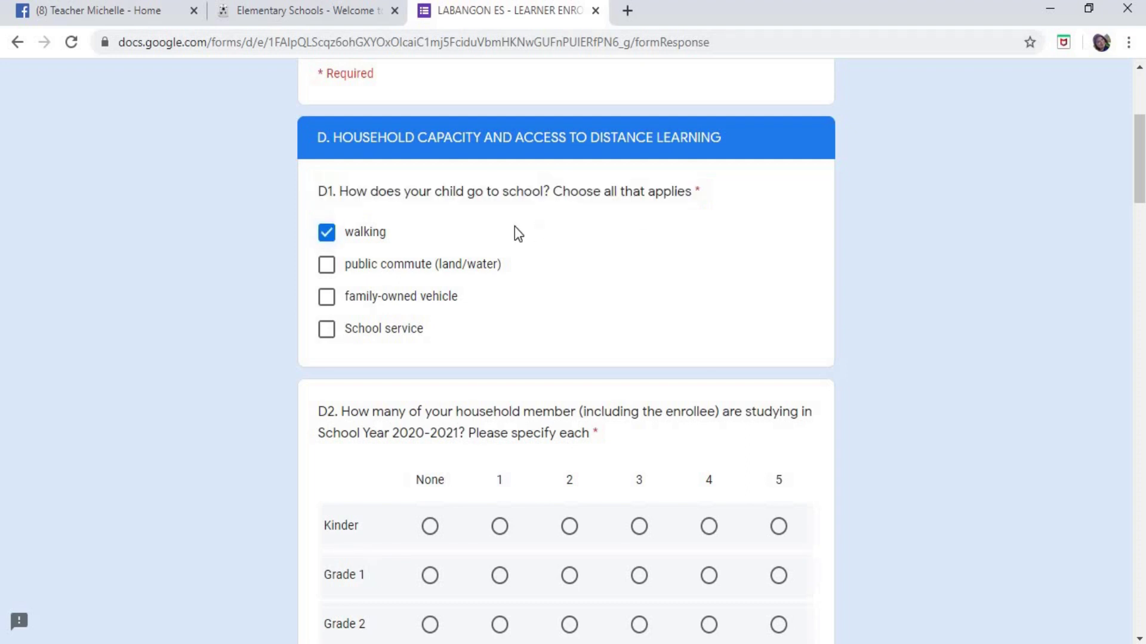
left_click(326, 233)
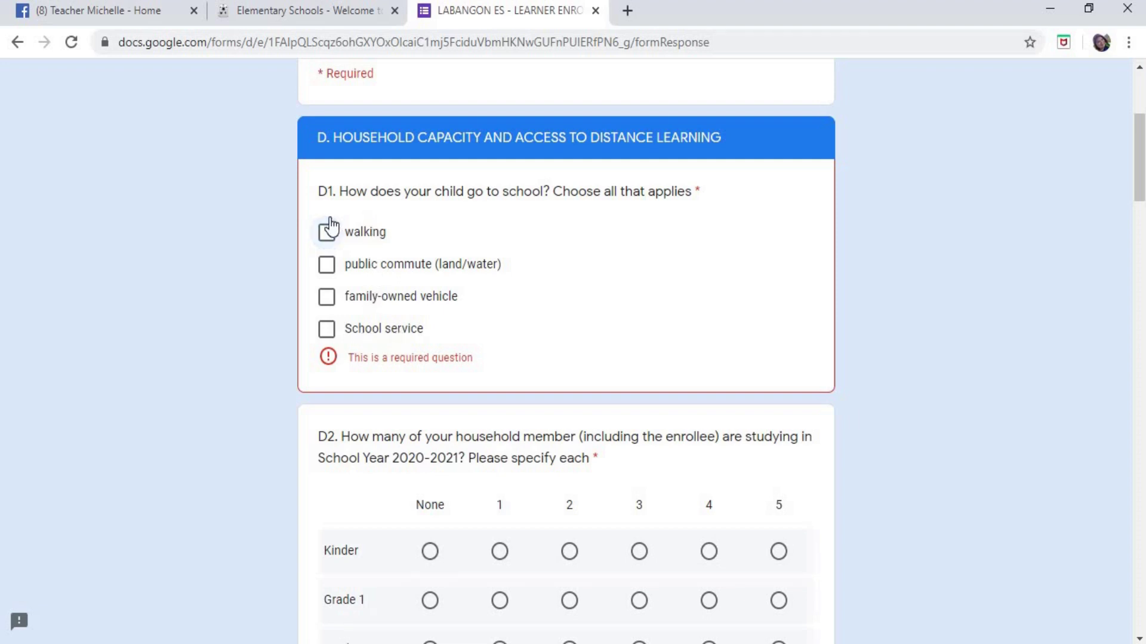
key("space")
key("Tab")
key("space")
key("Tab")
key("space")
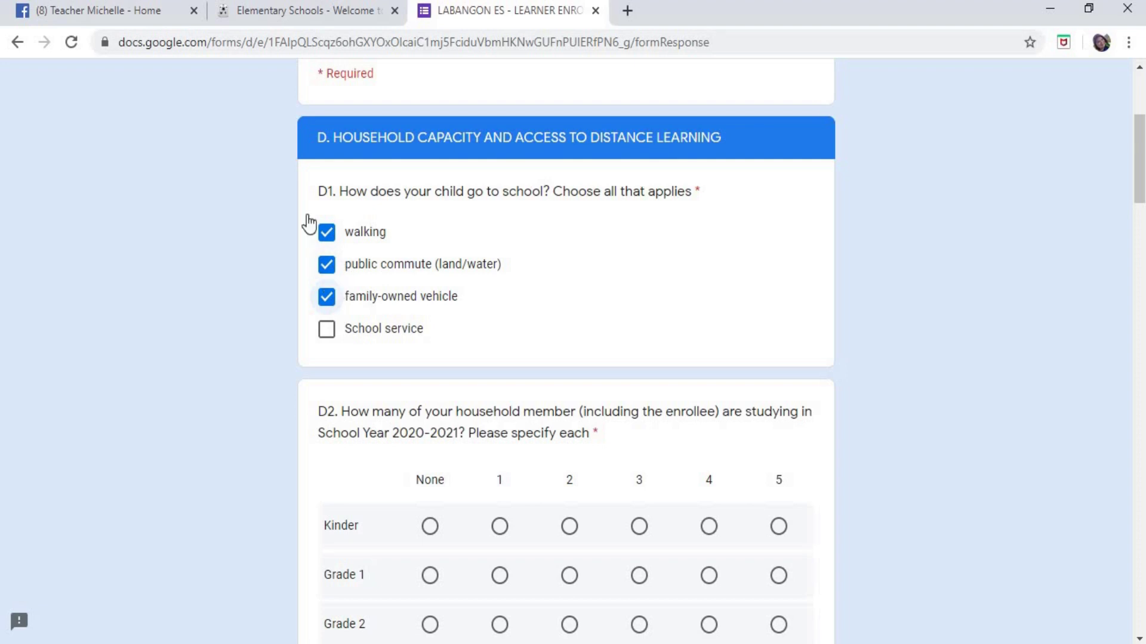
- Untick the other options so family-owned vehicle is the only D1 answer
left_click(327, 269)
left_click(327, 297)
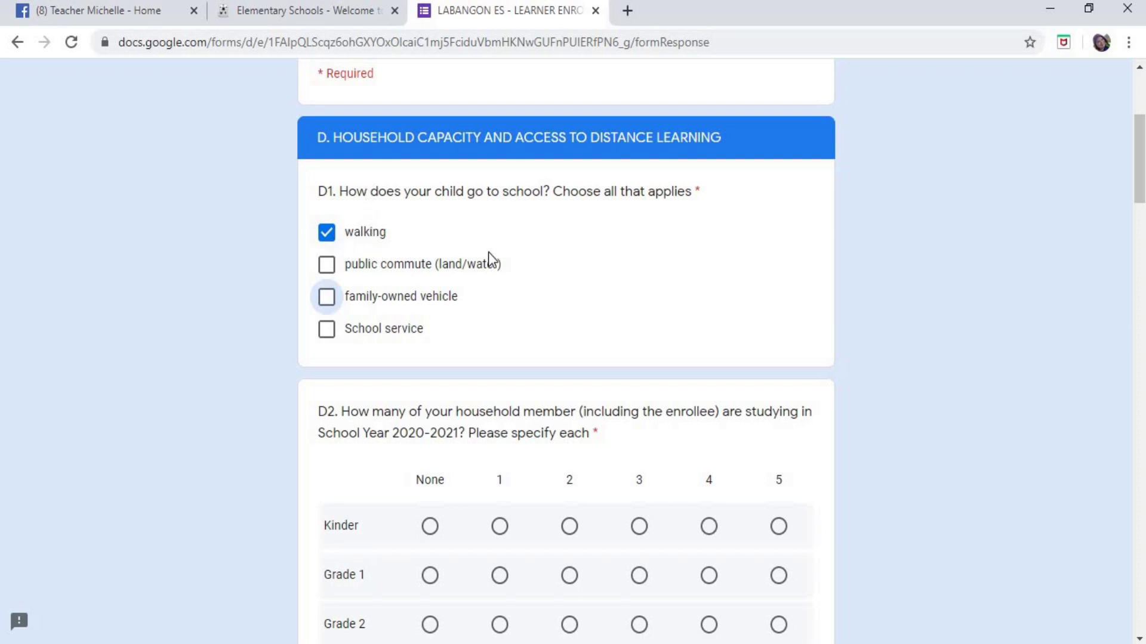
scroll(687, 264, "down", 1)
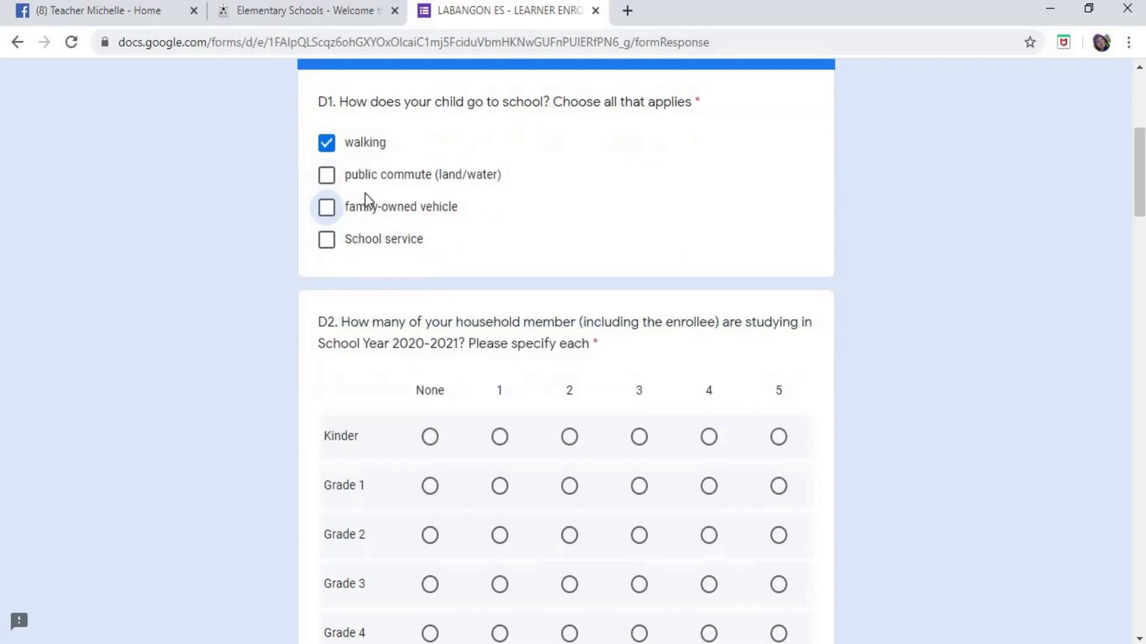
left_click(327, 142)
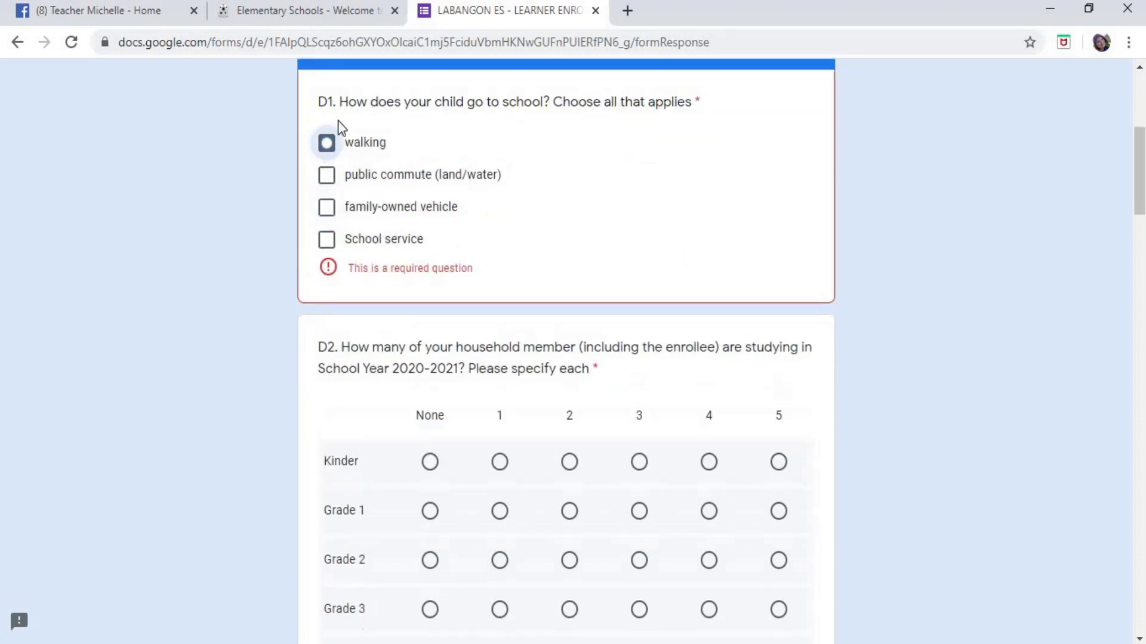
left_click(327, 208)
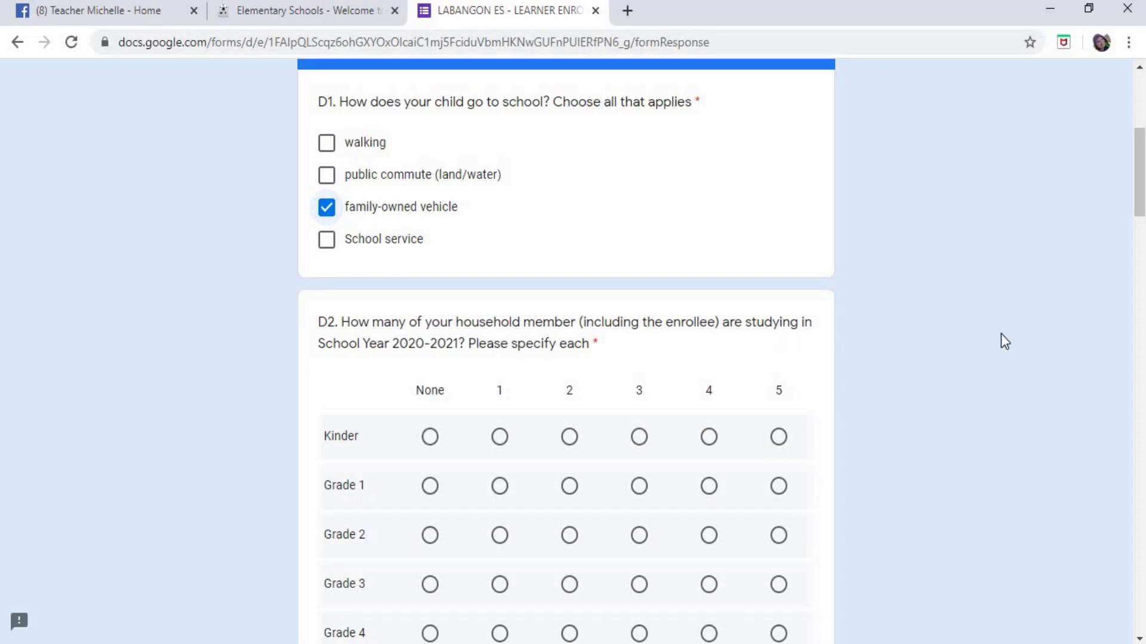
scroll(992, 333, "down", 1)
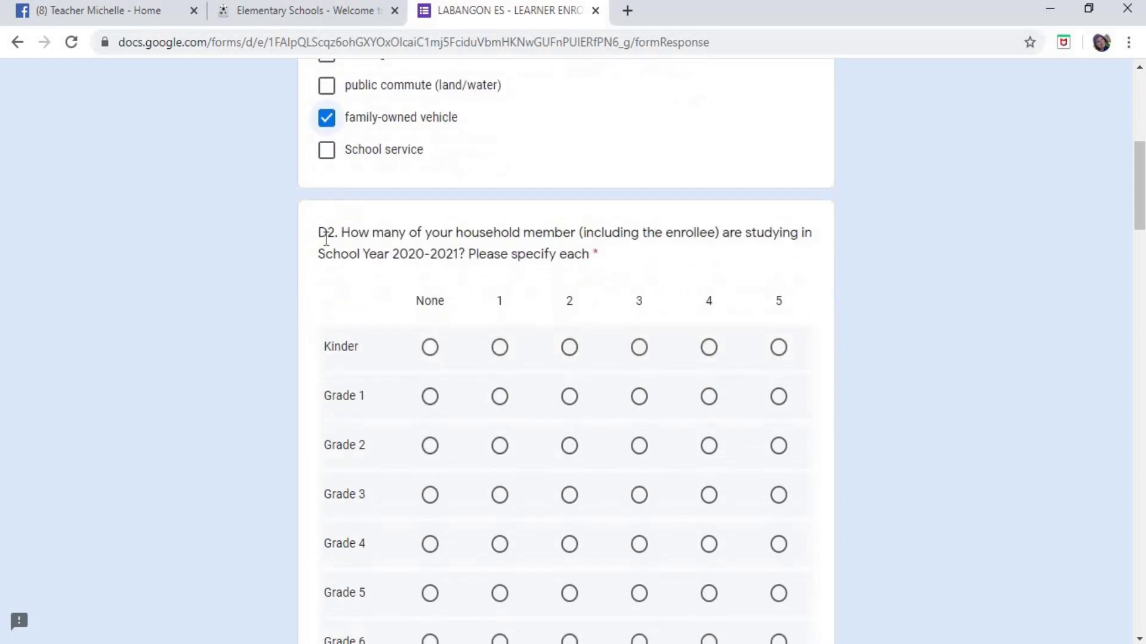
left_click_drag(322, 231, 833, 282)
scroll(840, 286, "down", 1)
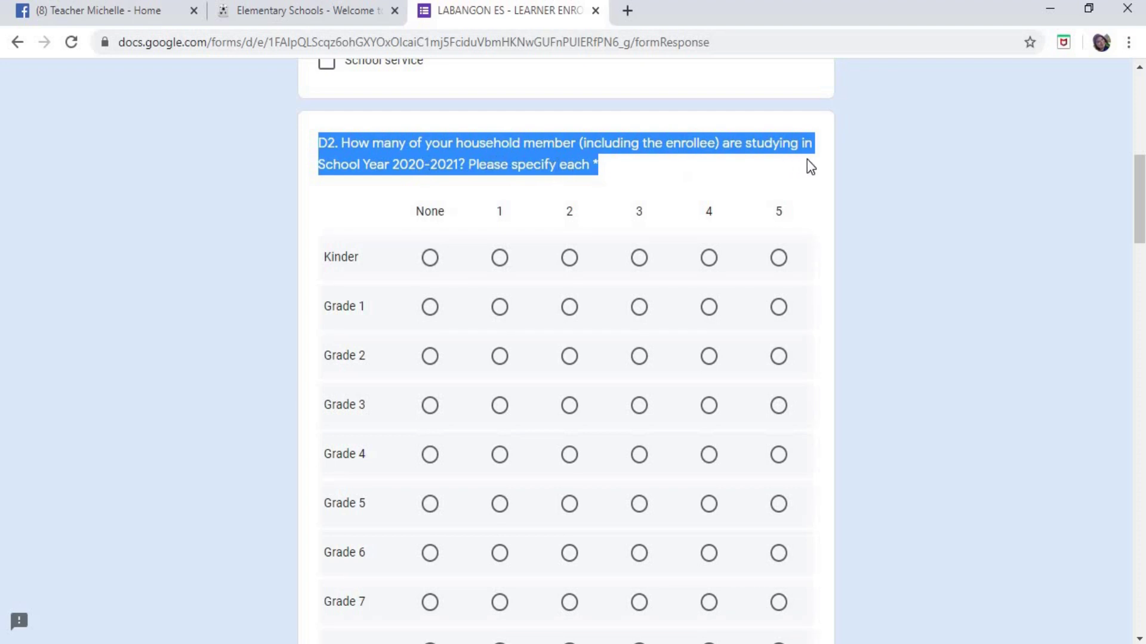
left_click(936, 225)
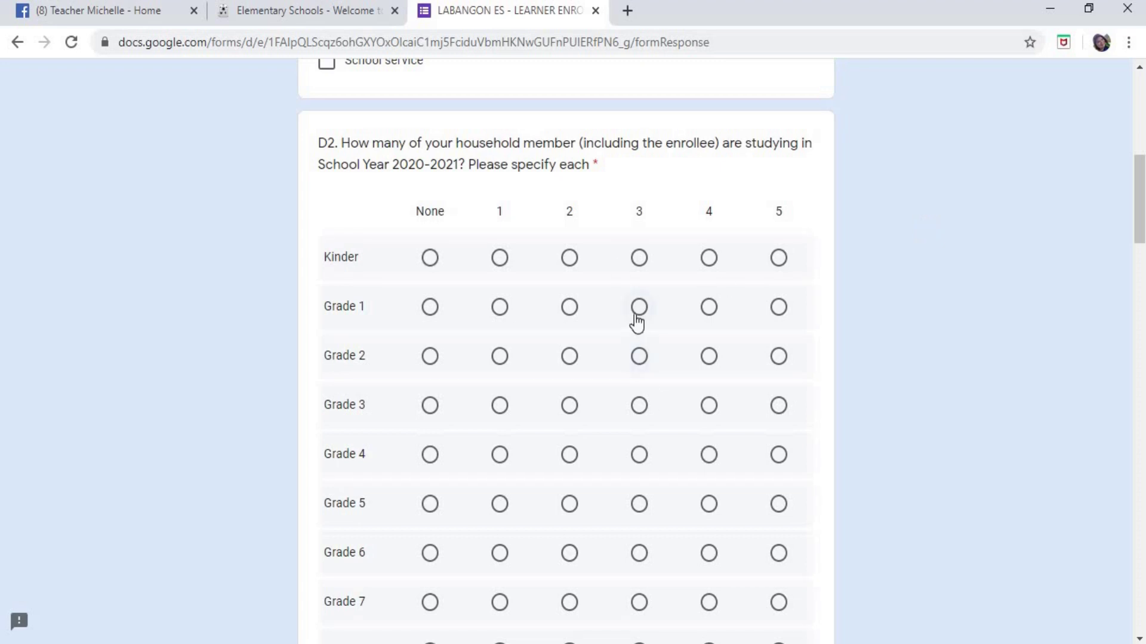
scroll(1058, 246, "down", 2)
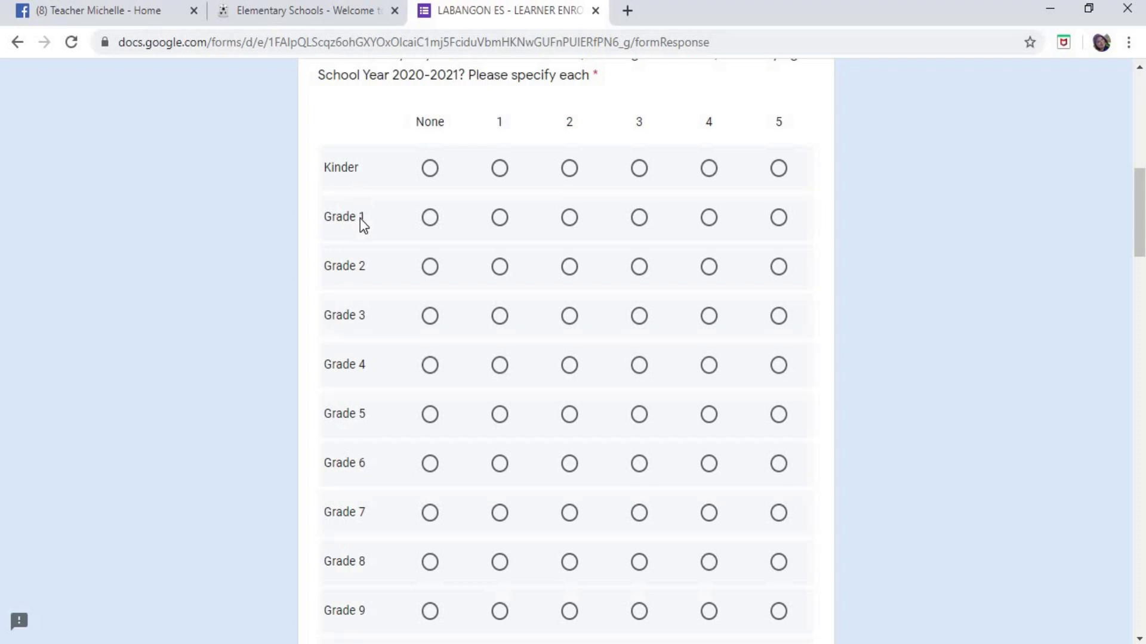
scroll(370, 310, "down", 2)
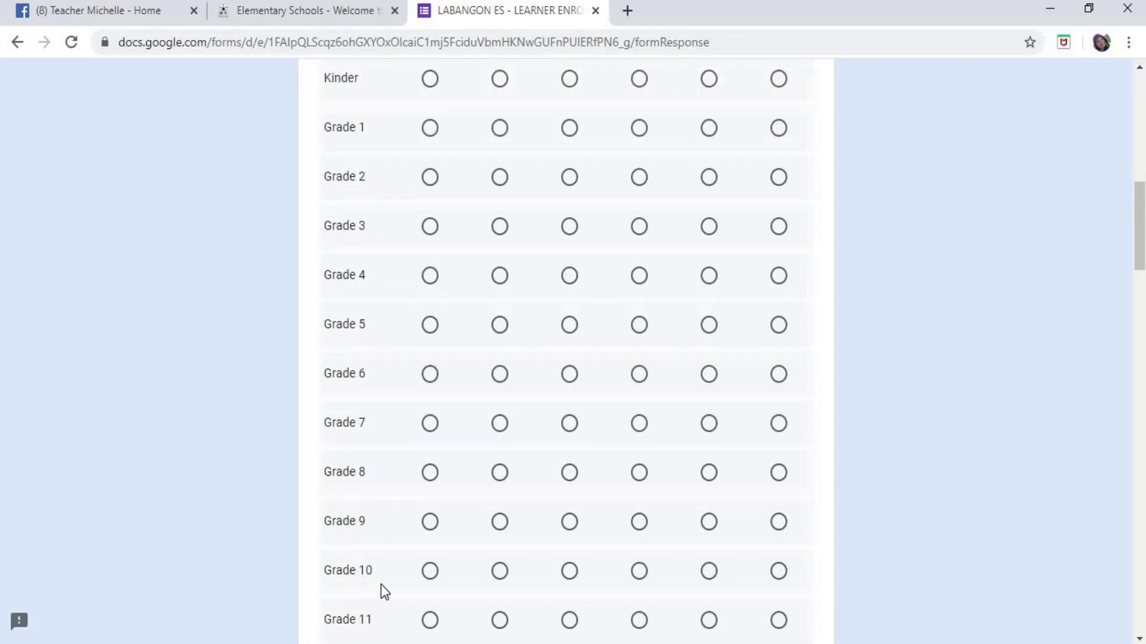
scroll(376, 597, "down", 2)
scroll(490, 465, "up", 5)
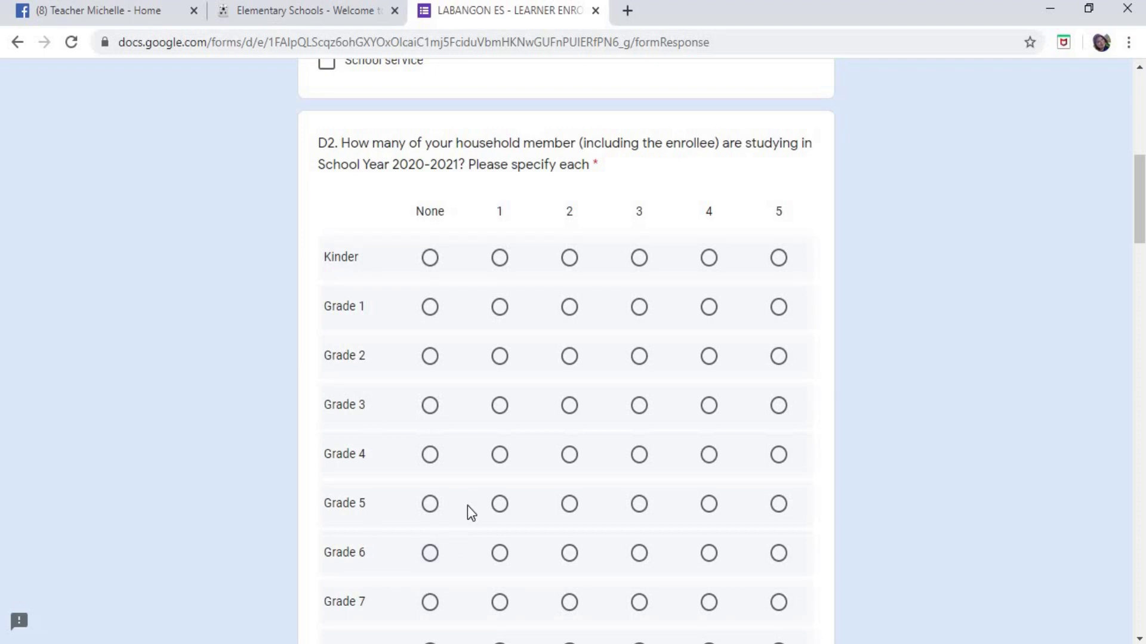
- In the D2 grid, mark one household member for Grades 1, 3, 5, 7 and 9
left_click(500, 307)
scroll(770, 369, "down", 1)
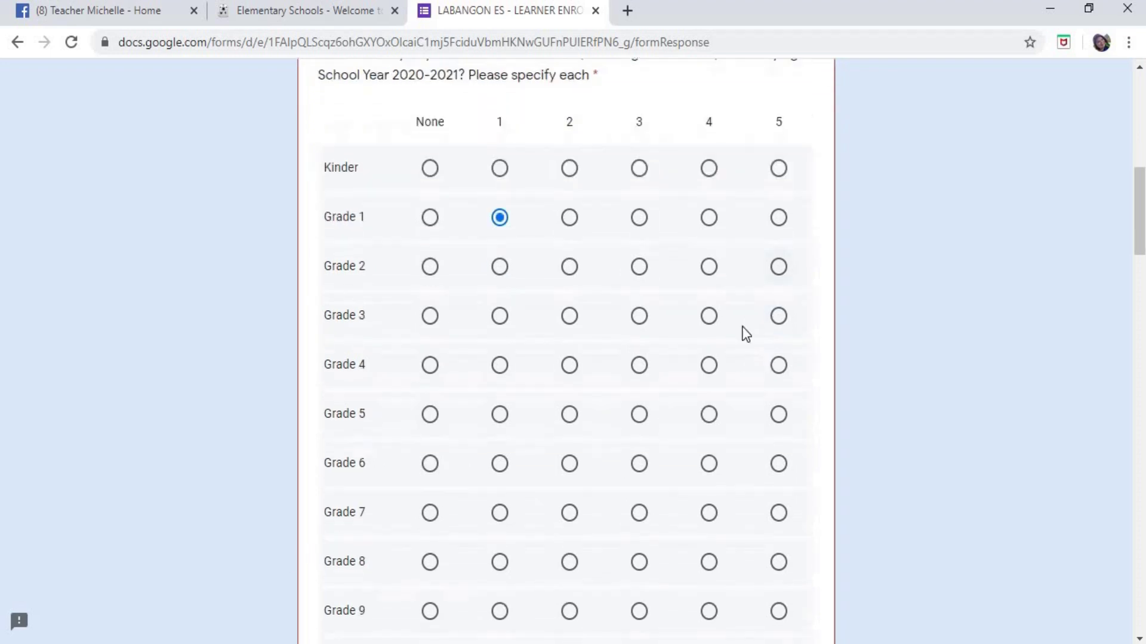
left_click(501, 325)
scroll(691, 355, "down", 1)
left_click(500, 327)
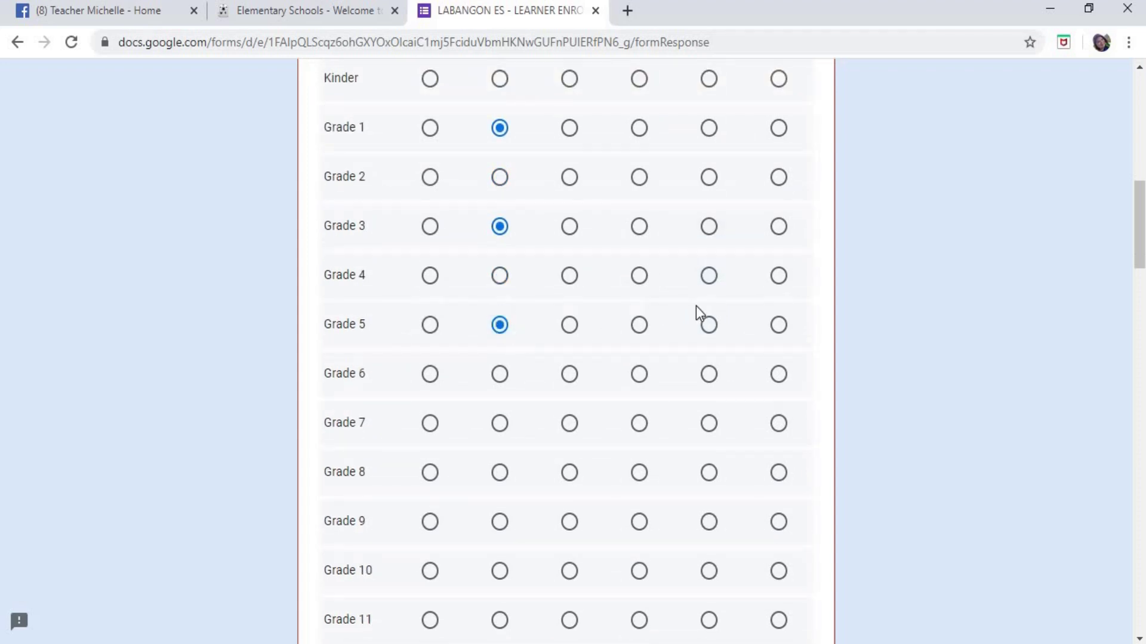
left_click(502, 425)
left_click(500, 523)
- Set Kinder and Grades 2 through 8 to None, keeping Grade 1 at one
scroll(733, 435, "up", 2)
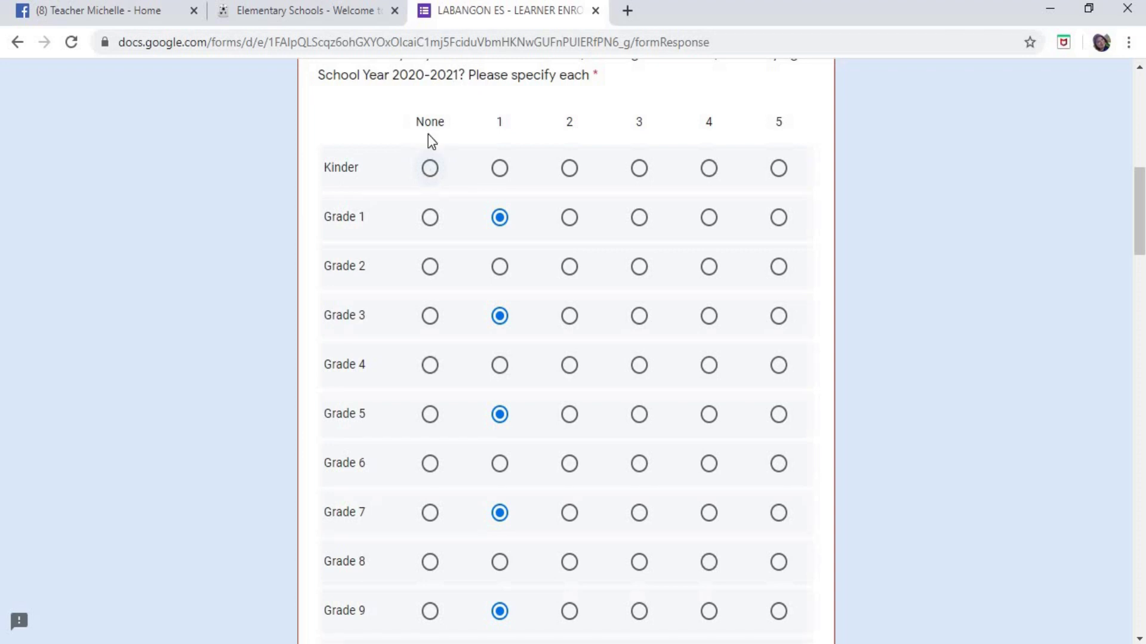
left_click(430, 169)
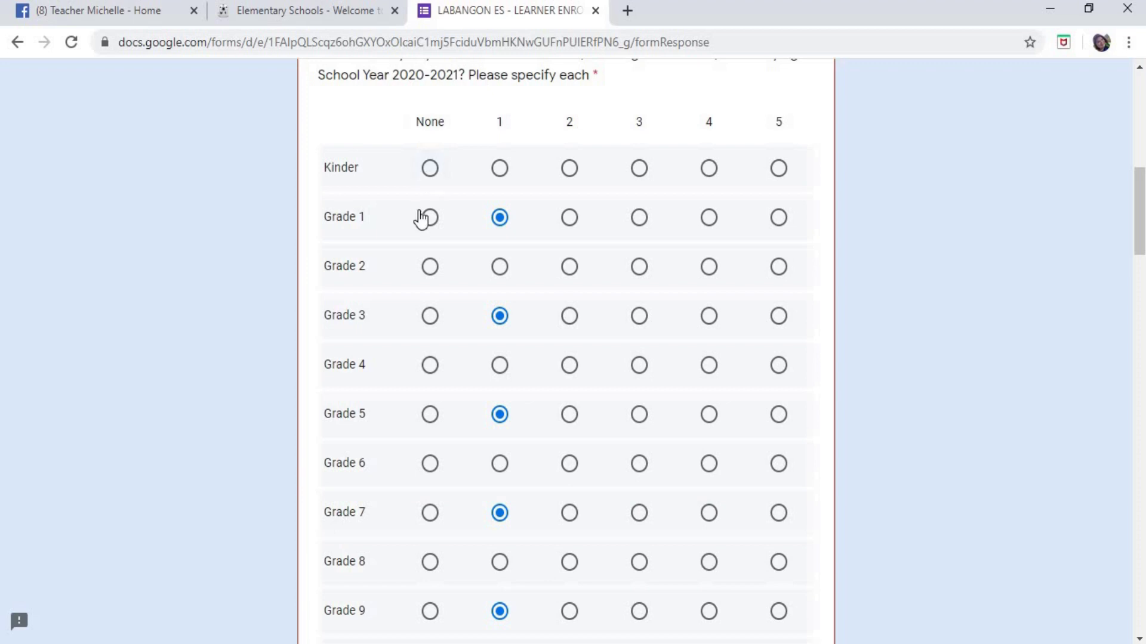
left_click(430, 268)
left_click(428, 318)
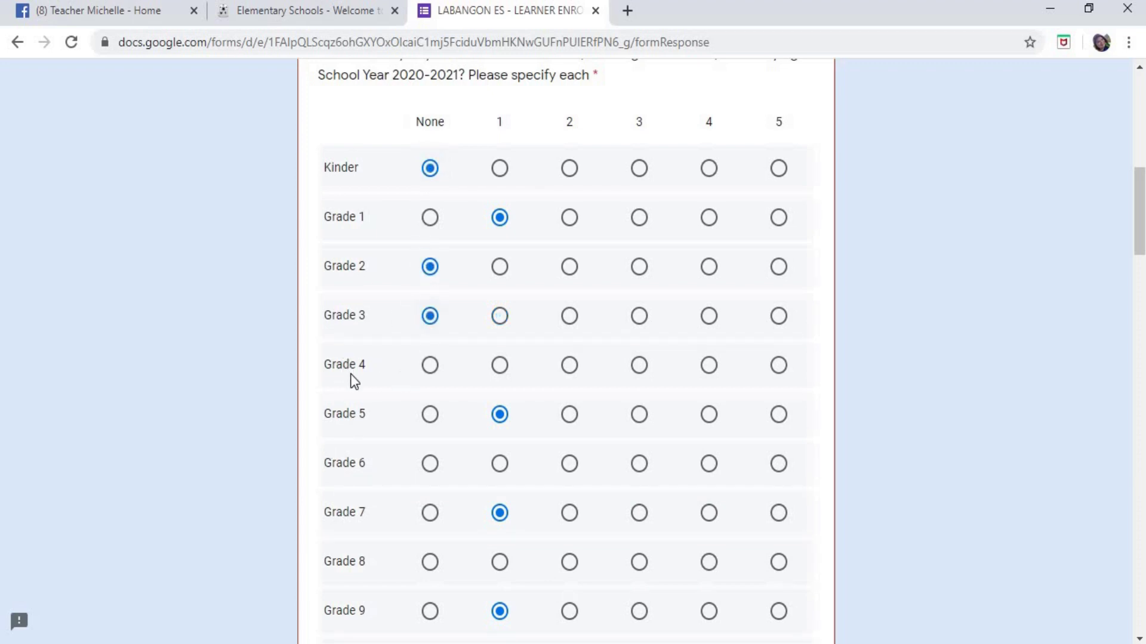
left_click(432, 365)
left_click(430, 425)
left_click(430, 467)
left_click(431, 516)
left_click(430, 566)
- Set Grades 9, 10, 11 and 12 to None, then review the completed D2 grid
scroll(453, 477, "down", 3)
left_click(431, 434)
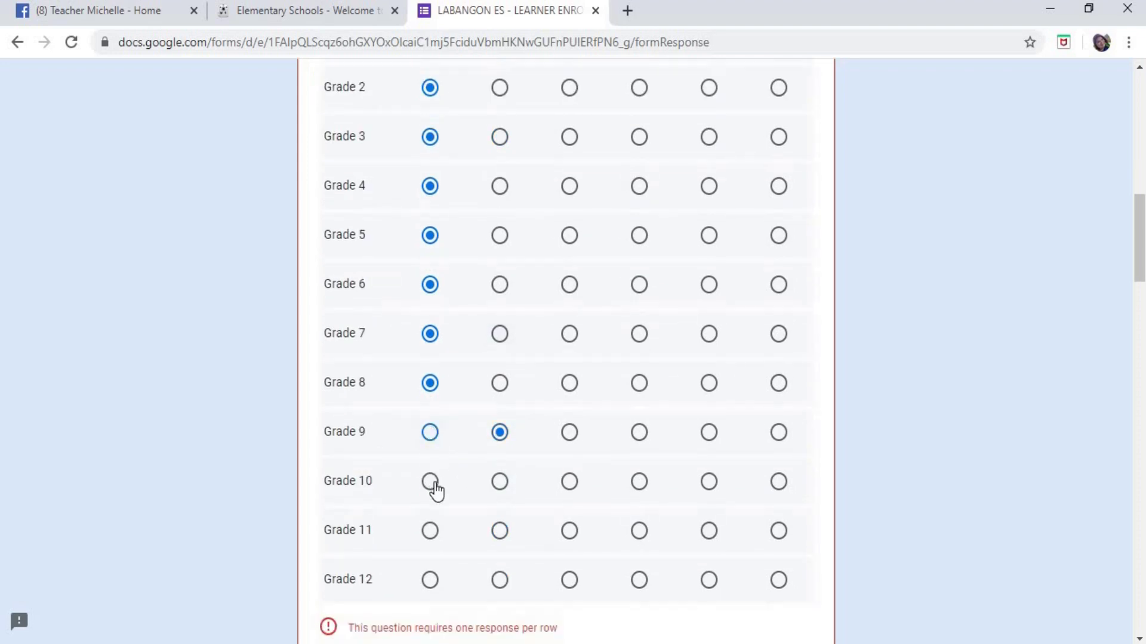
left_click(429, 482)
left_click(430, 531)
left_click(430, 580)
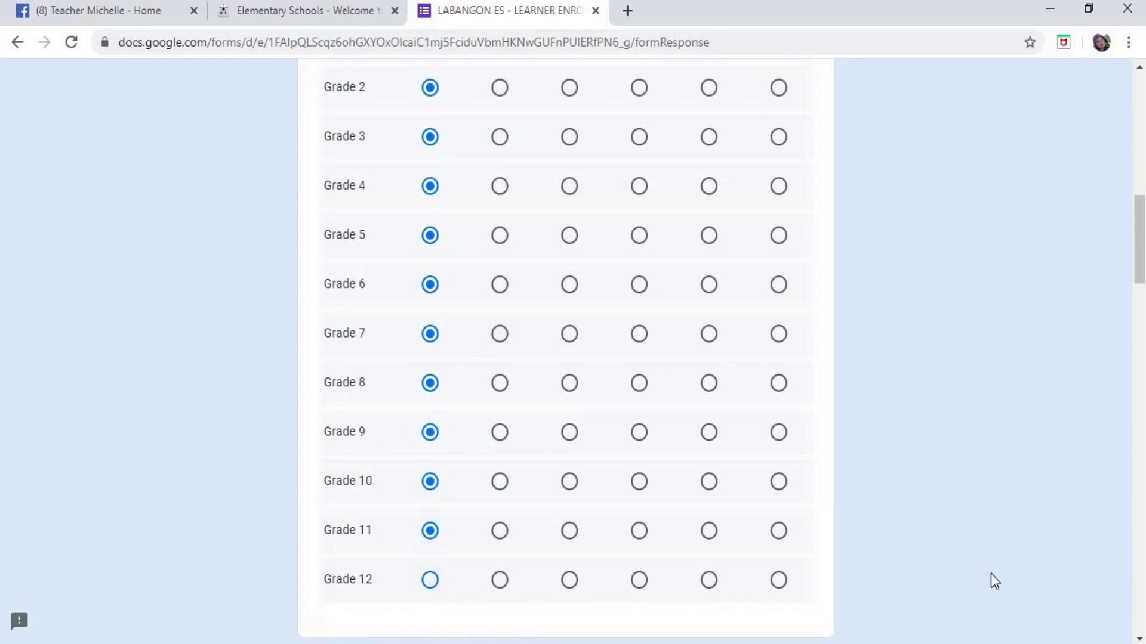
scroll(911, 408, "up", 3)
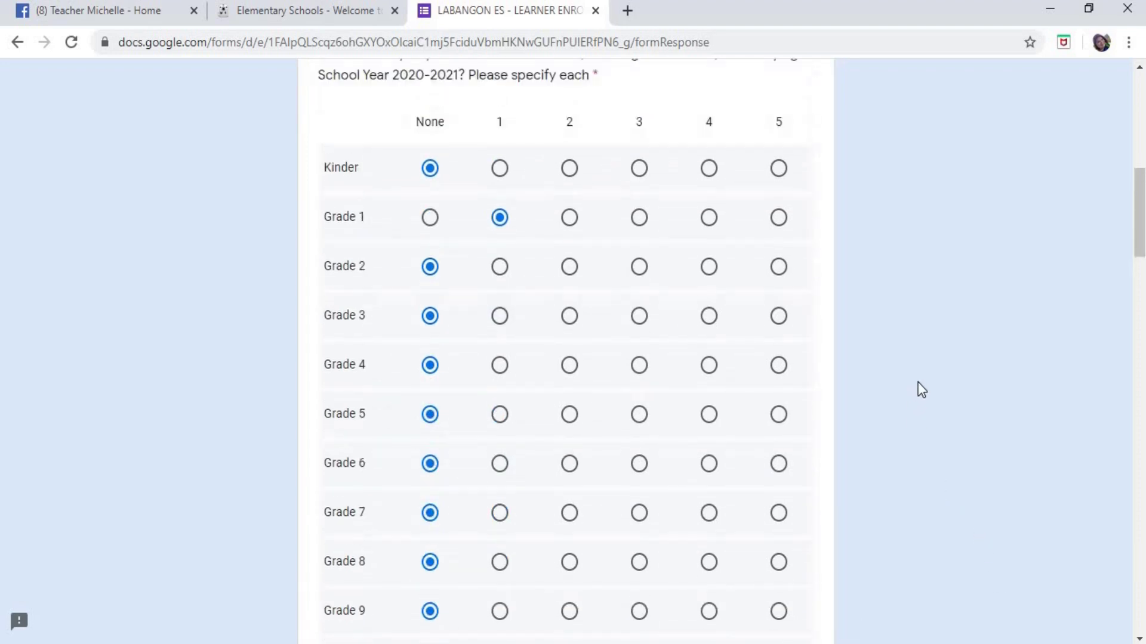
scroll(460, 177, "down", 4)
scroll(517, 334, "up", 6)
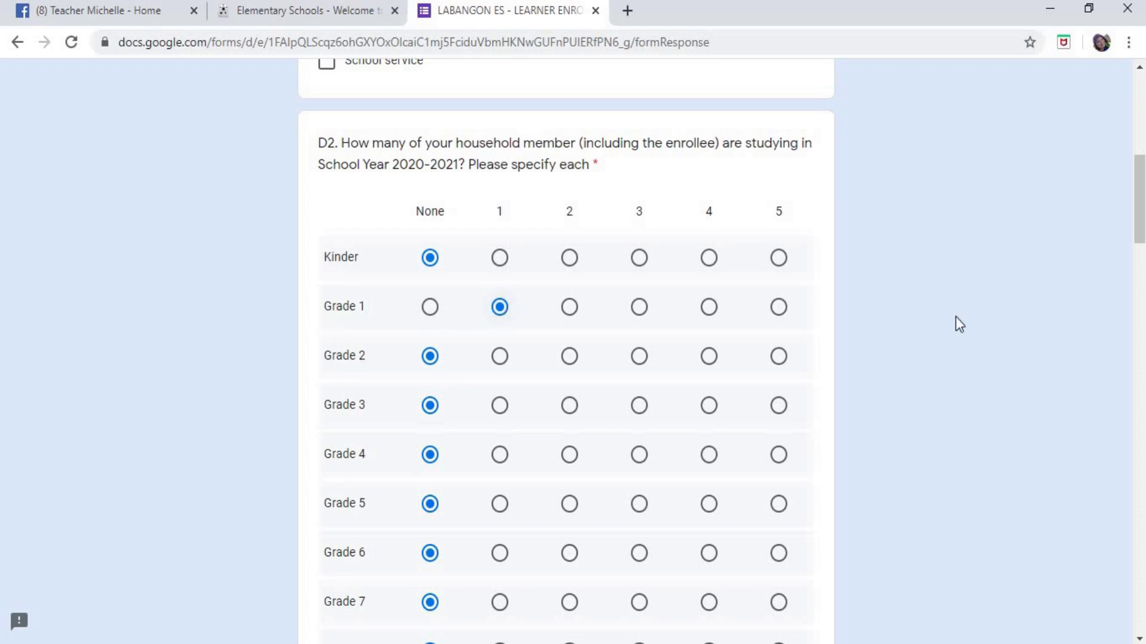
scroll(978, 220, "down", 6)
scroll(895, 231, "up", 7)
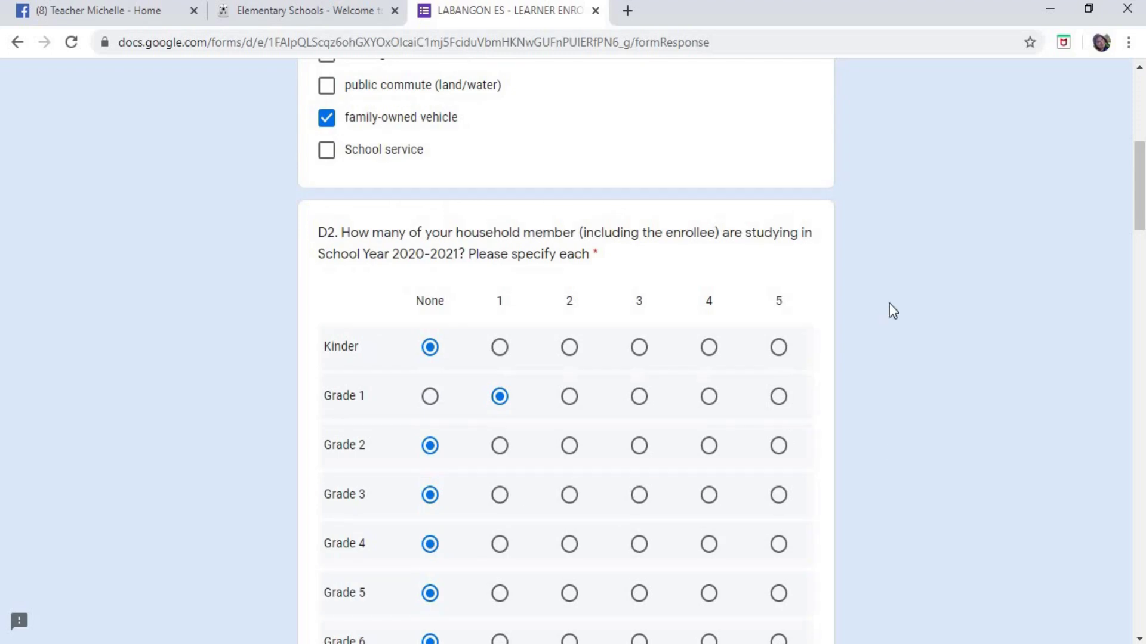
- Scroll down to question D3 and highlight its instructional-support question text
scroll(977, 296, "down", 4)
scroll(978, 286, "down", 10)
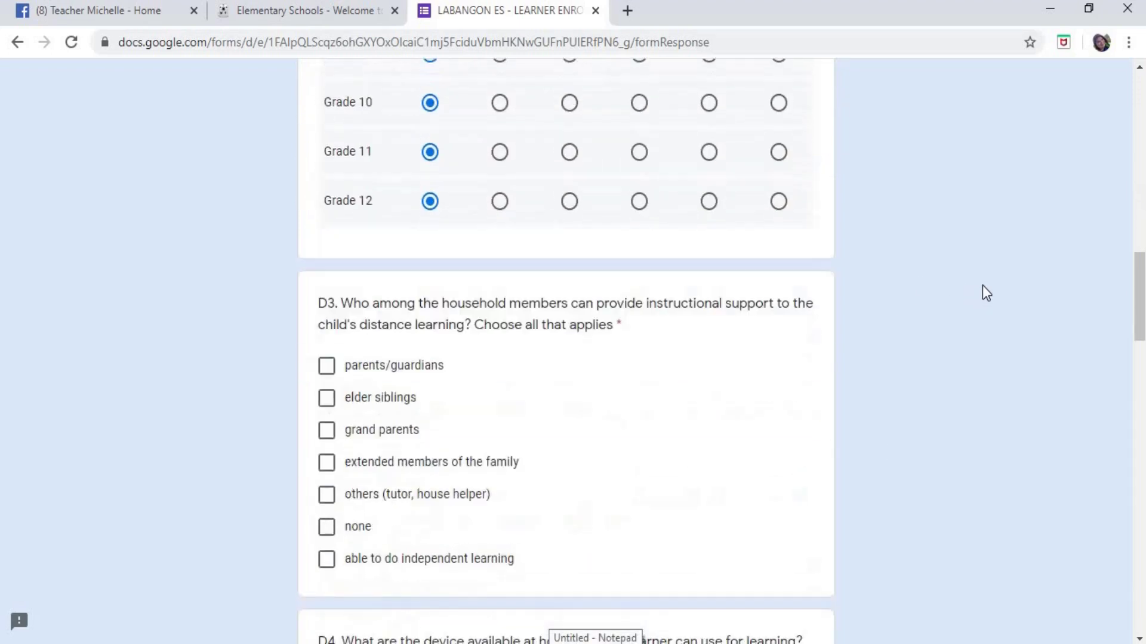
scroll(768, 243, "up", 2)
scroll(768, 243, "down", 3)
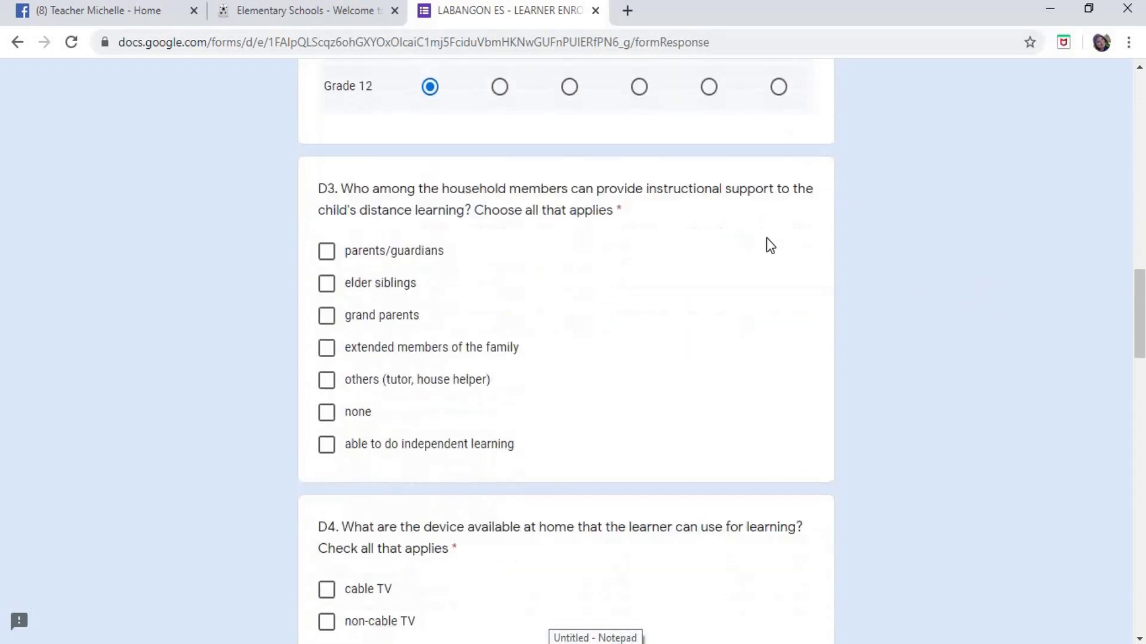
left_click_drag(320, 144, 850, 205)
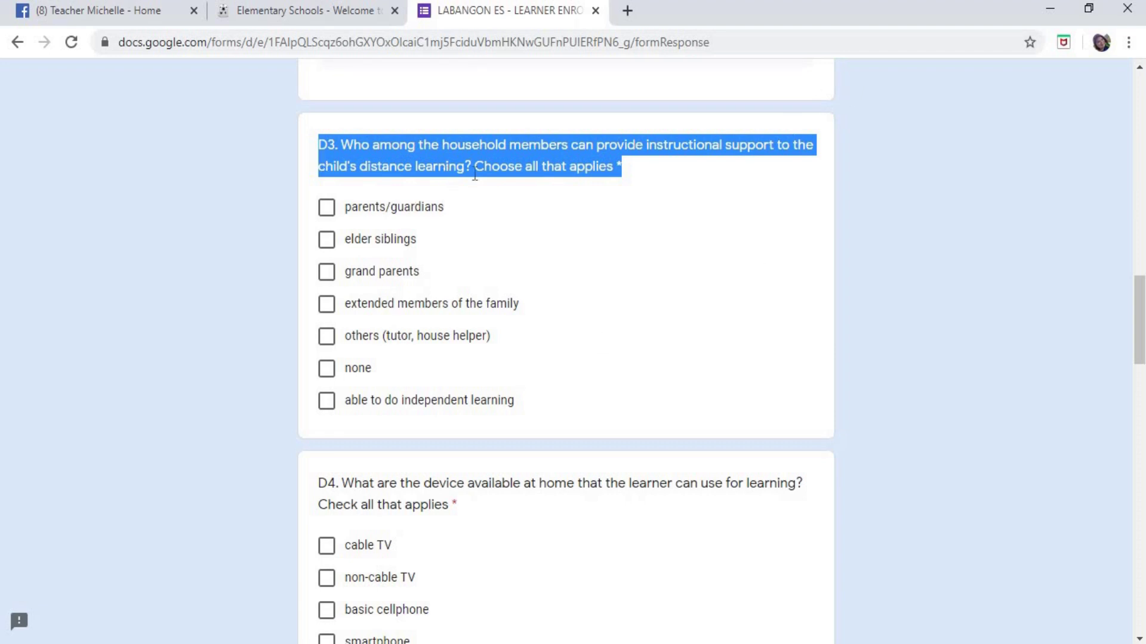
- Tick parents/guardians, elder siblings, grand parents, extended family and others (tutor, house helper) under D3
left_click(578, 221)
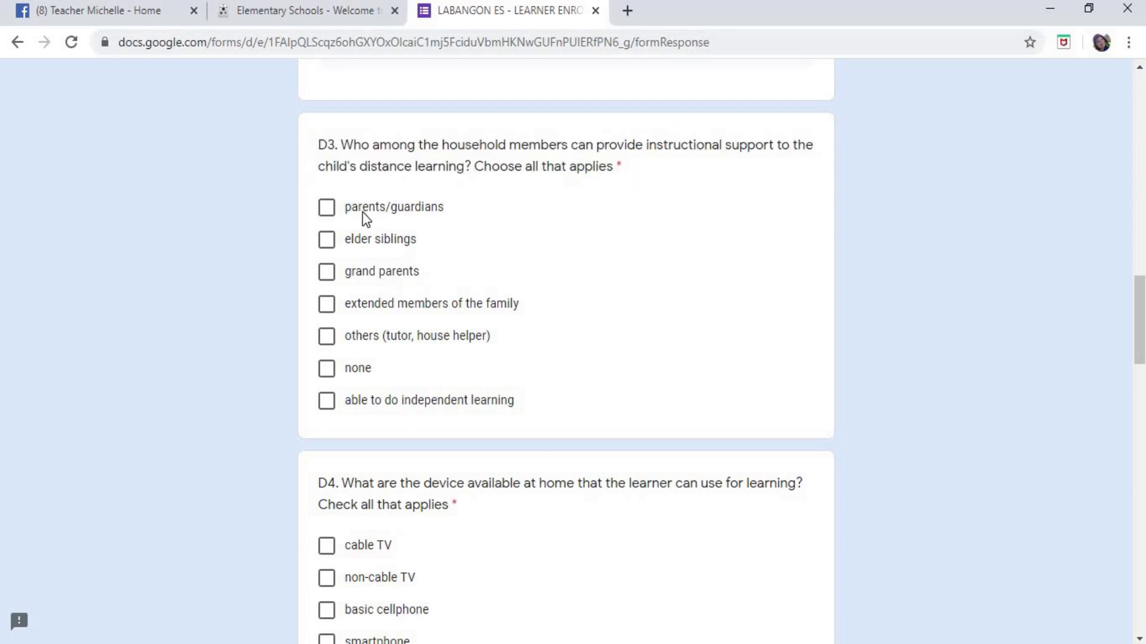
left_click(327, 209)
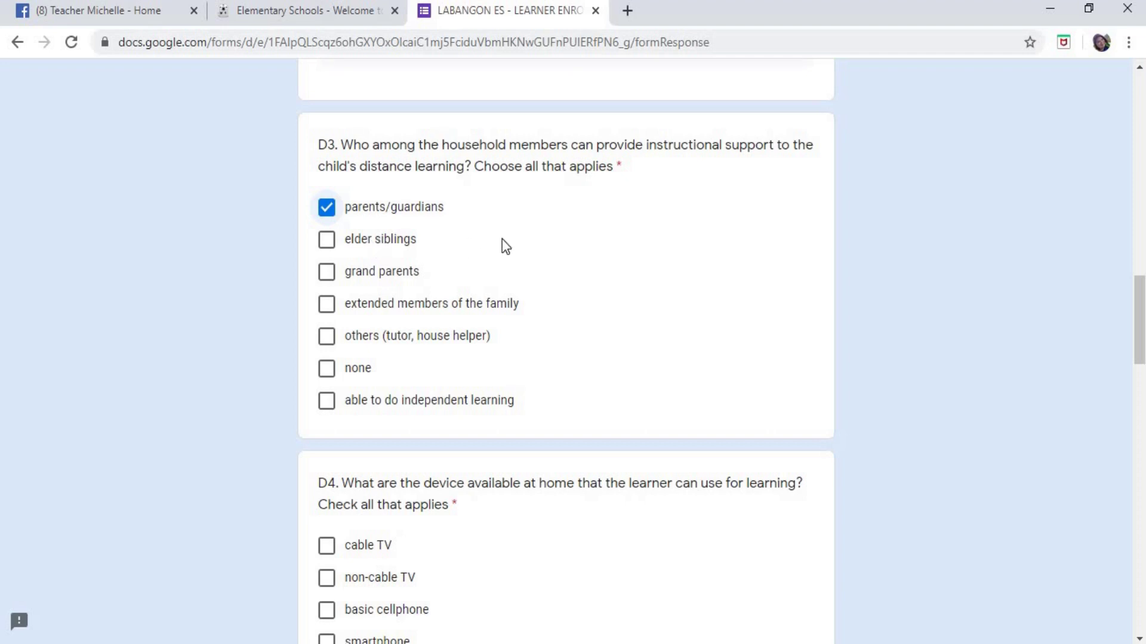
scroll(554, 226, "up", 6)
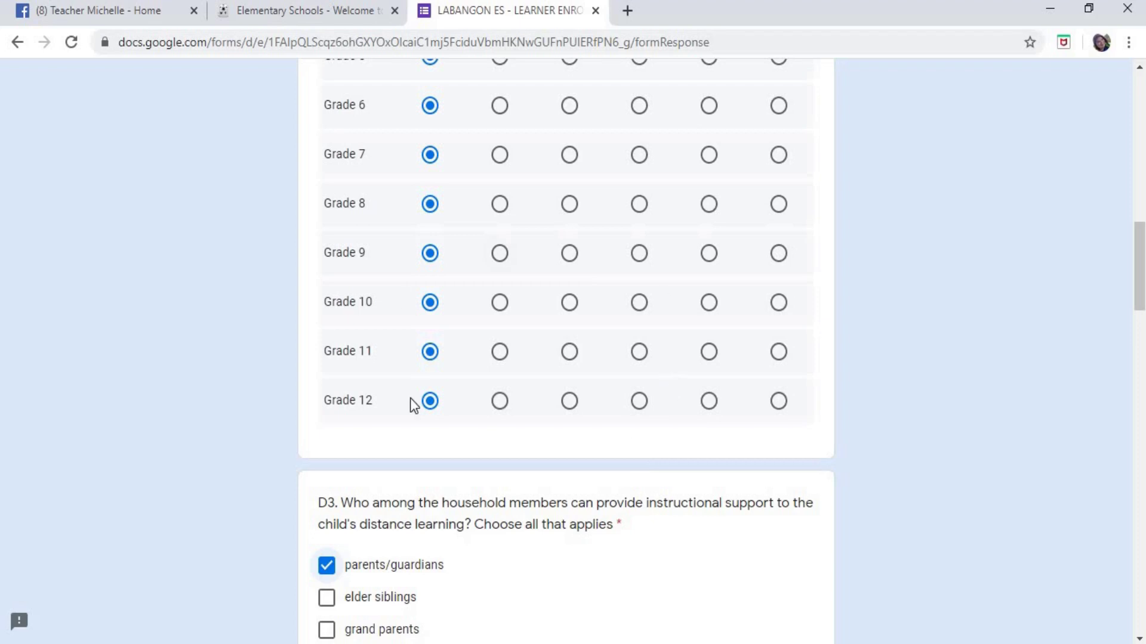
scroll(736, 257, "down", 5)
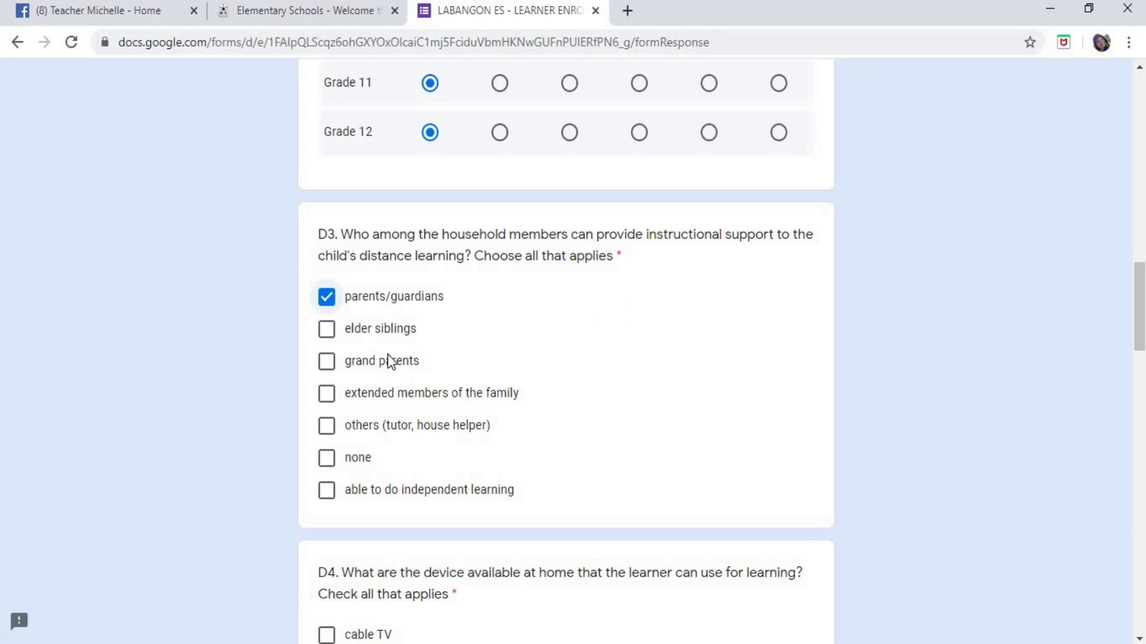
left_click(327, 330)
scroll(573, 352, "down", 2)
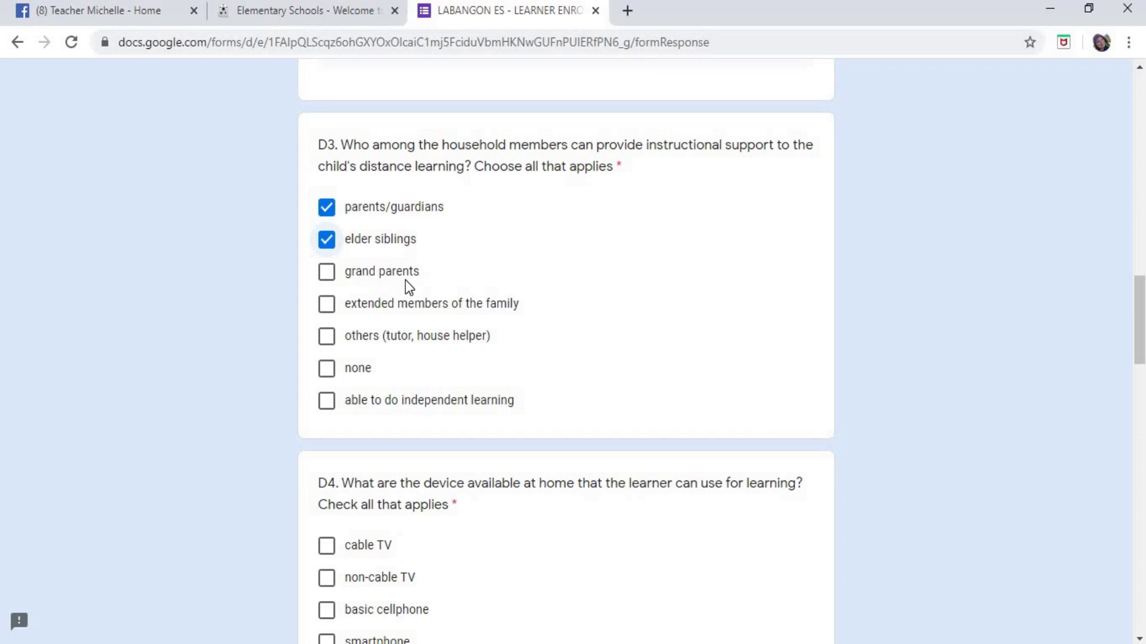
left_click(329, 276)
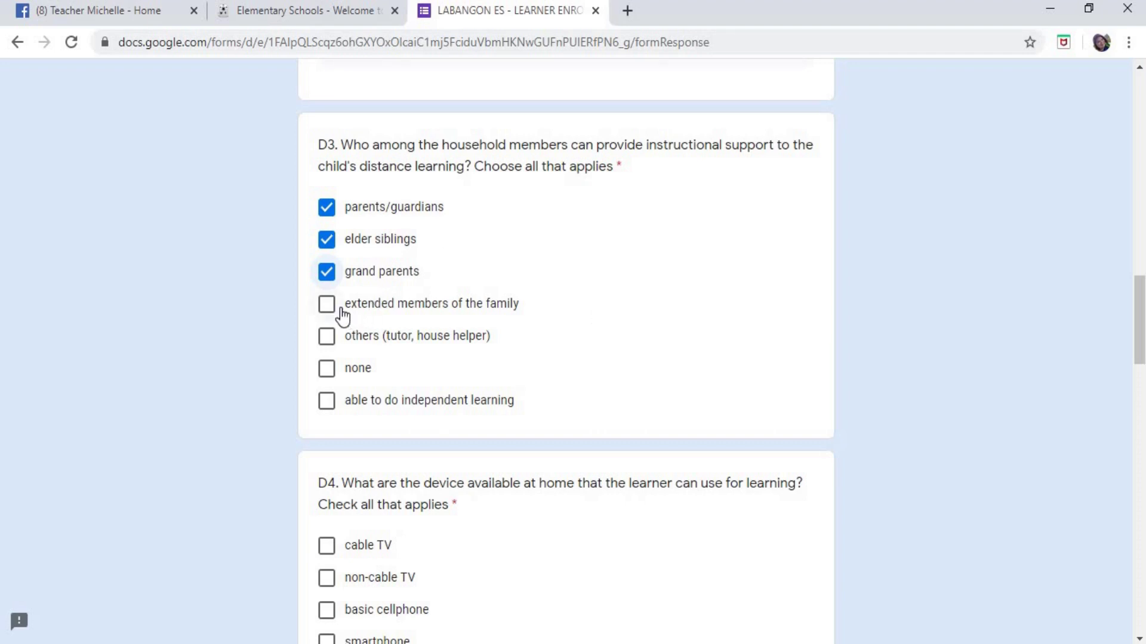
left_click(442, 306)
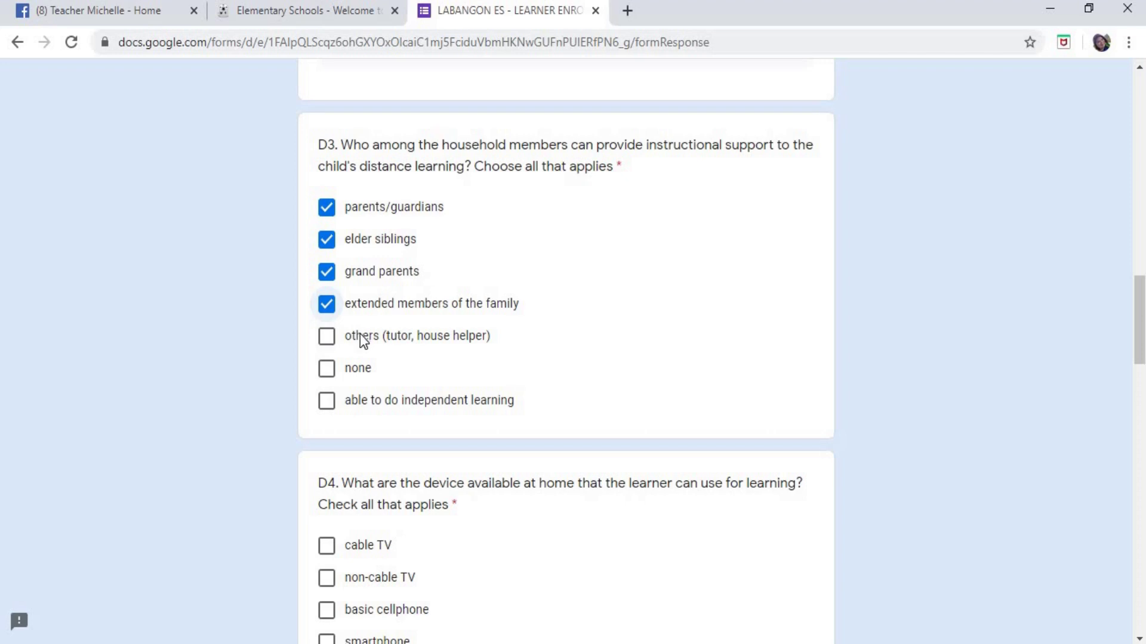
left_click(329, 340)
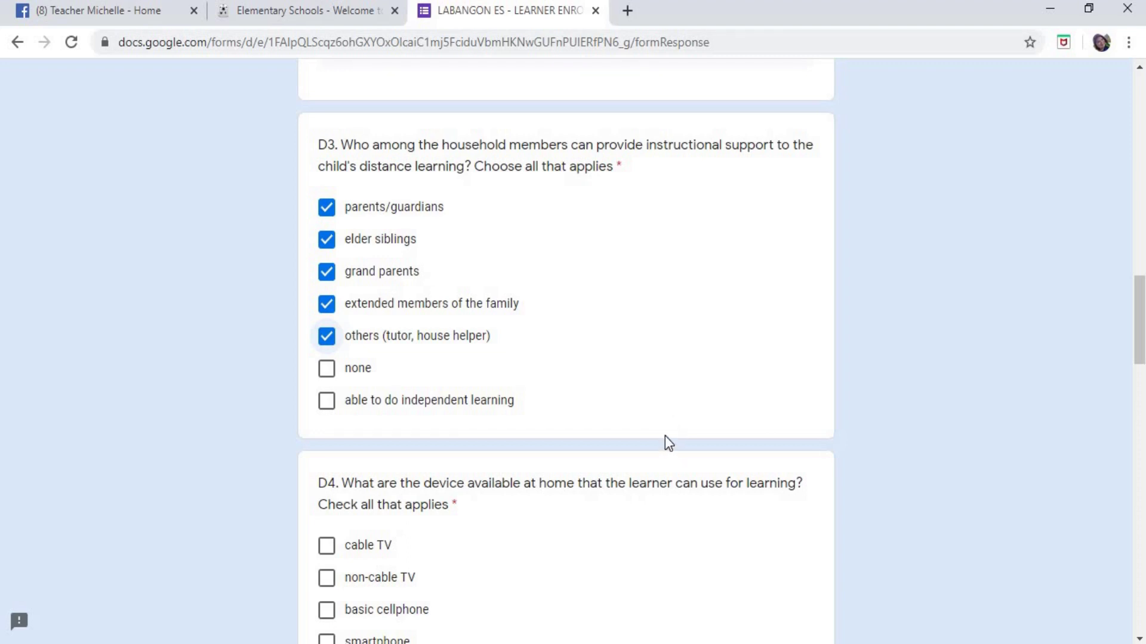
- Tick none in D3, clear all five support options, then untick none
left_click(326, 372)
left_click(328, 338)
left_click(327, 304)
left_click(327, 272)
left_click(326, 240)
left_click(327, 207)
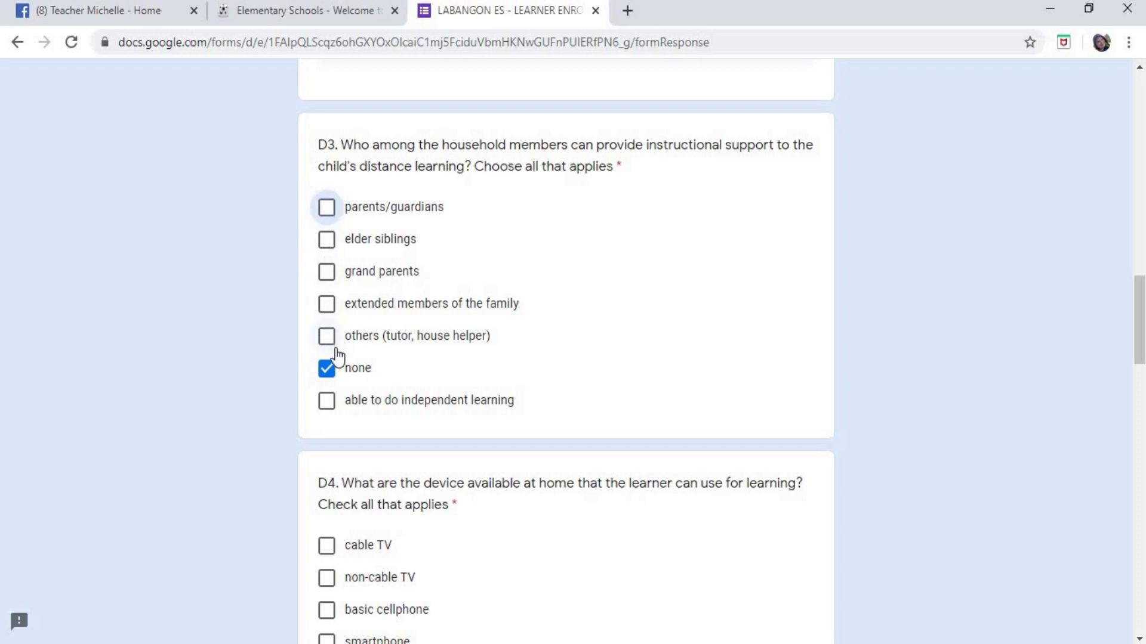
left_click(327, 368)
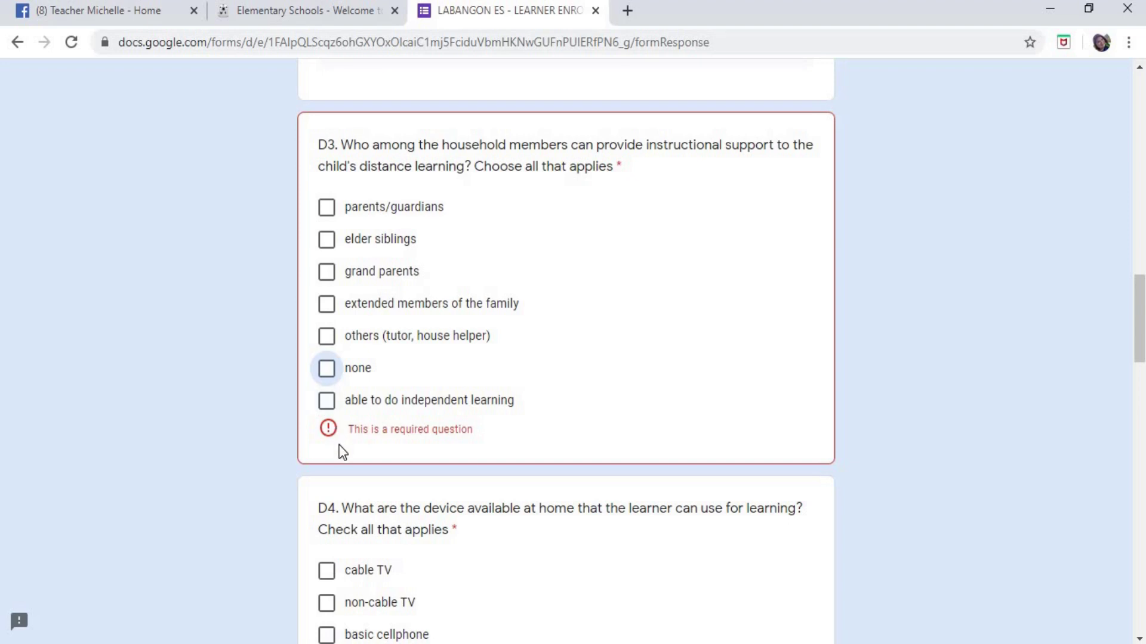
- Try independent learning, then re-tick only parents/guardians and elder siblings
left_click(328, 401)
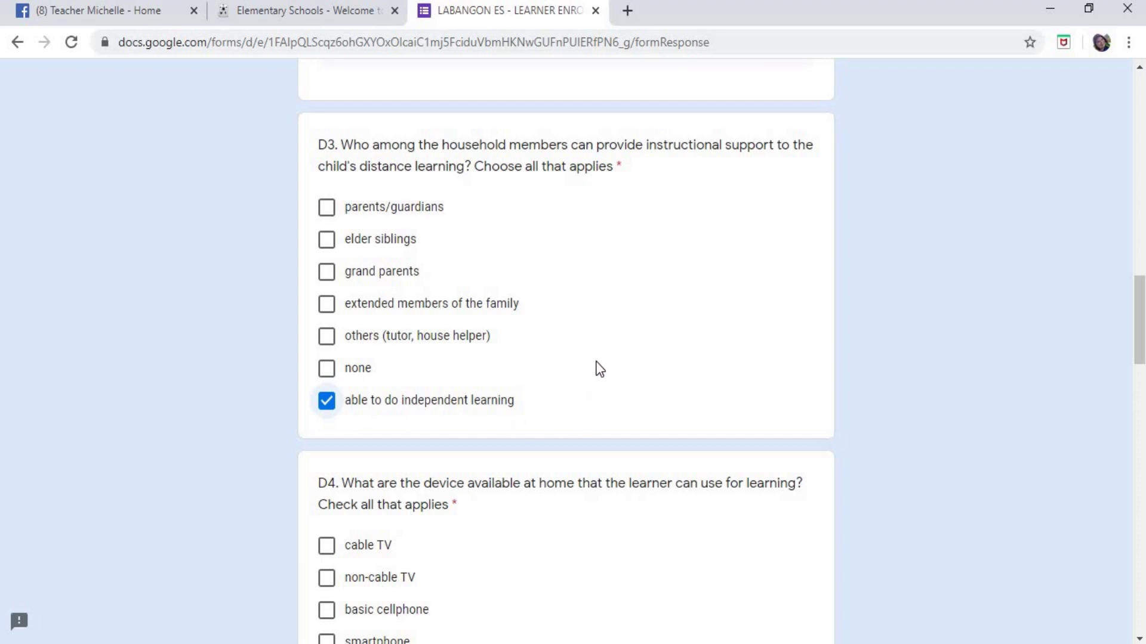
left_click(327, 400)
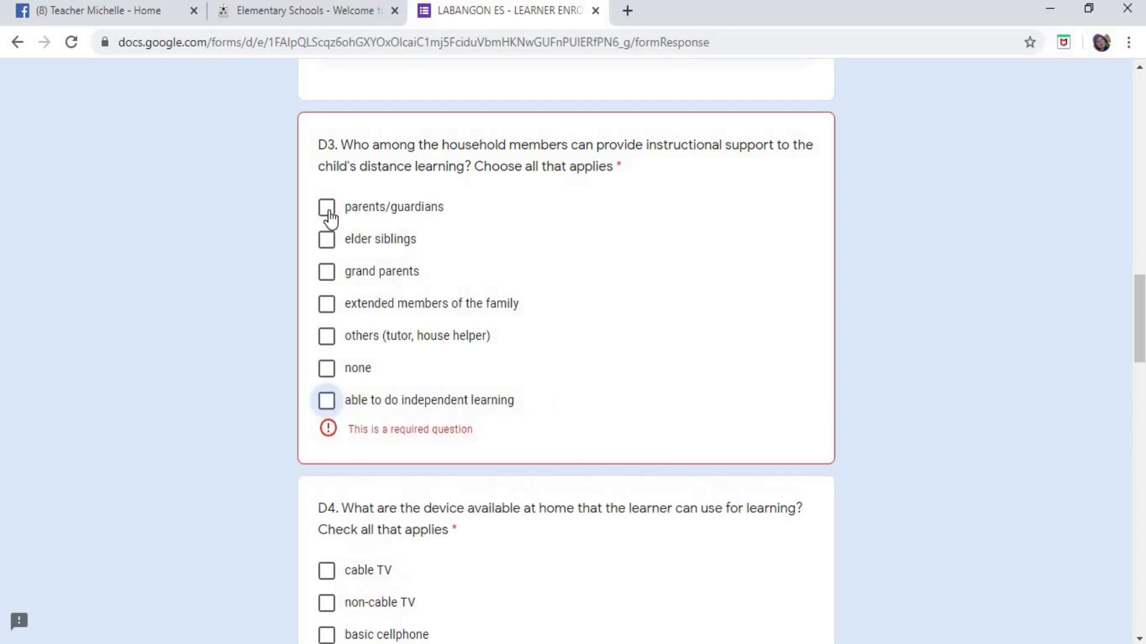
left_click(327, 221)
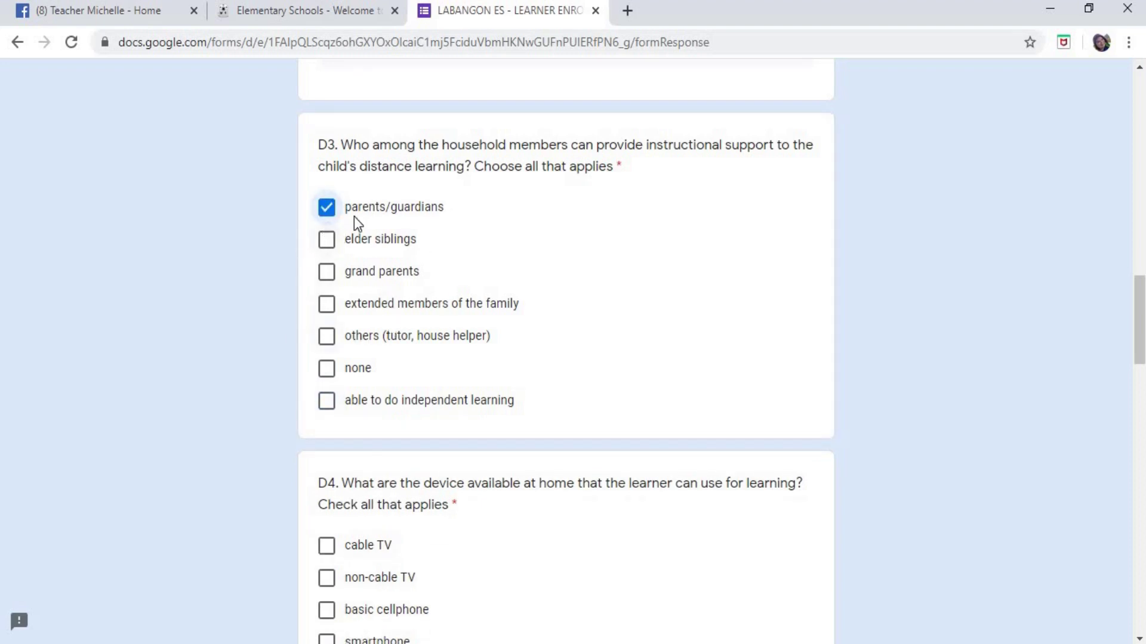
left_click(327, 240)
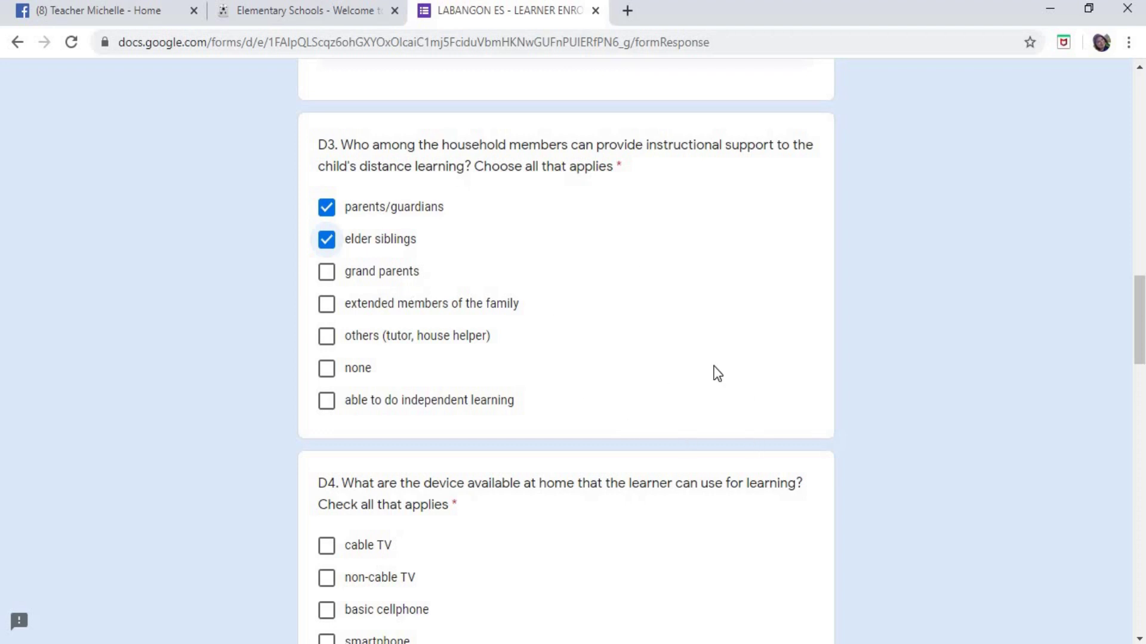
scroll(714, 368, "down", 3)
scroll(716, 373, "up", 3)
- Highlight the D4 question, then tick cable TV, non-cable TV and basic cellphone
scroll(637, 325, "down", 4)
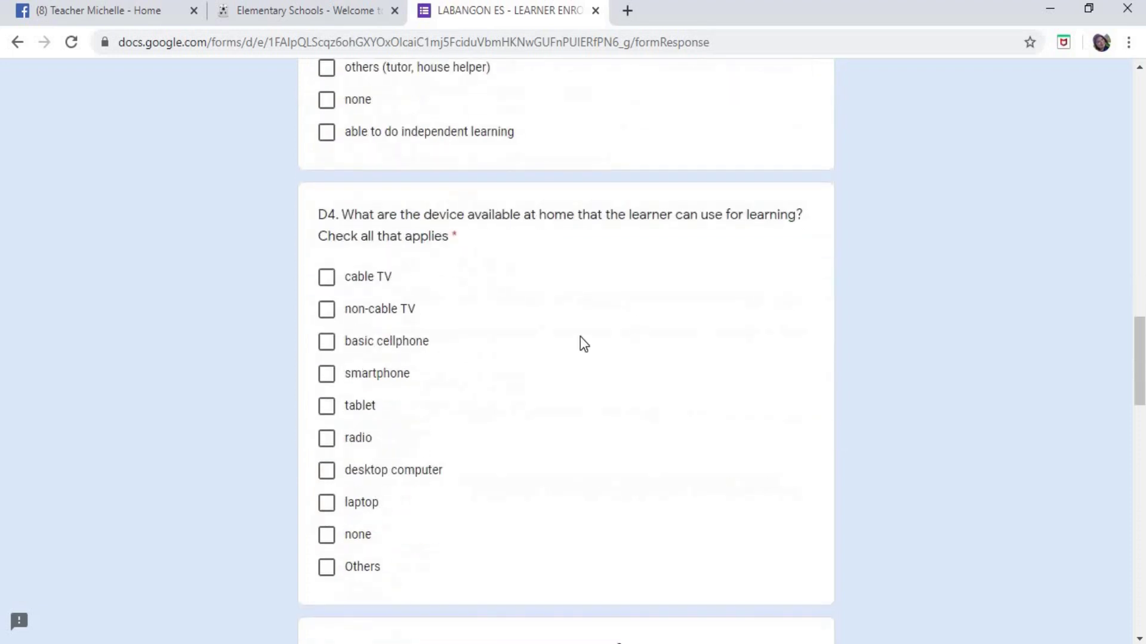
left_click(319, 215)
left_click(540, 242, "shift")
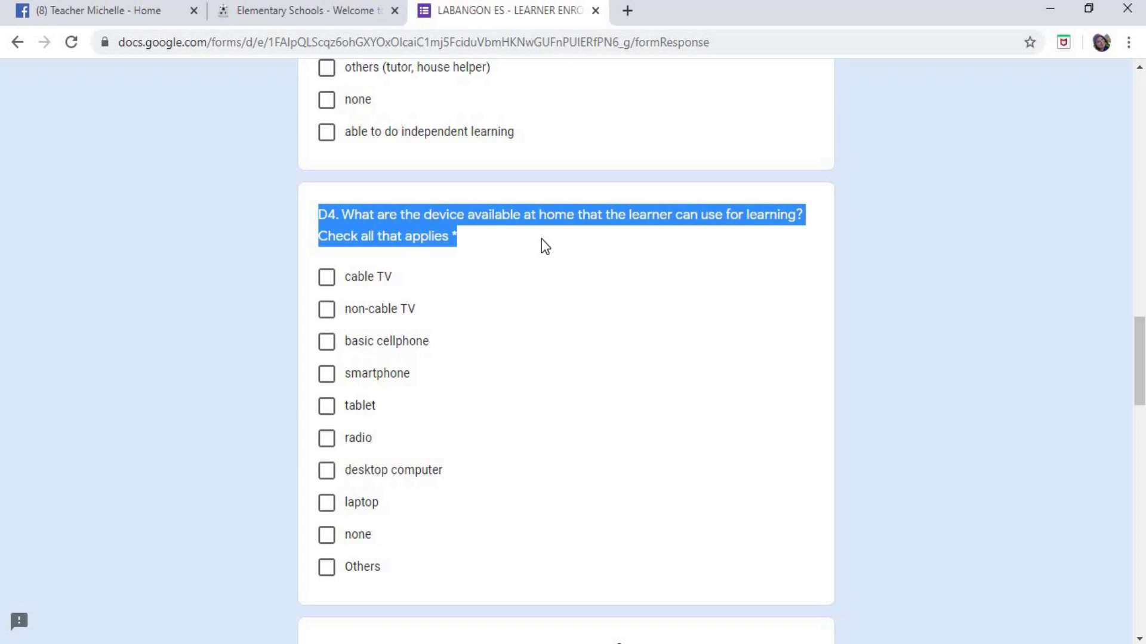
left_click(582, 245)
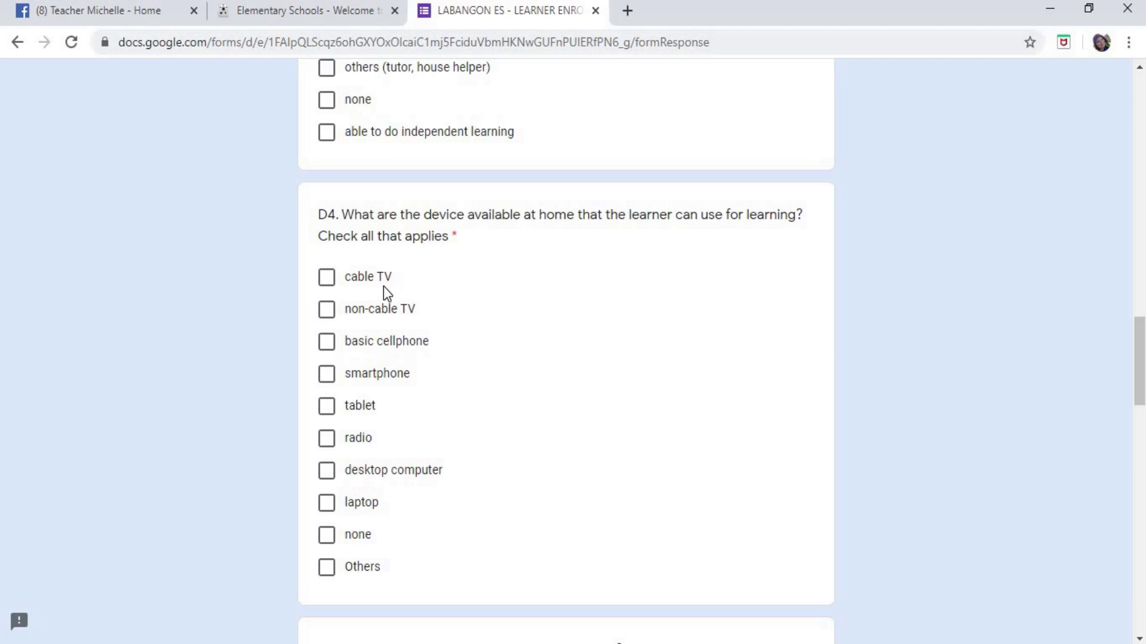
left_click(328, 279)
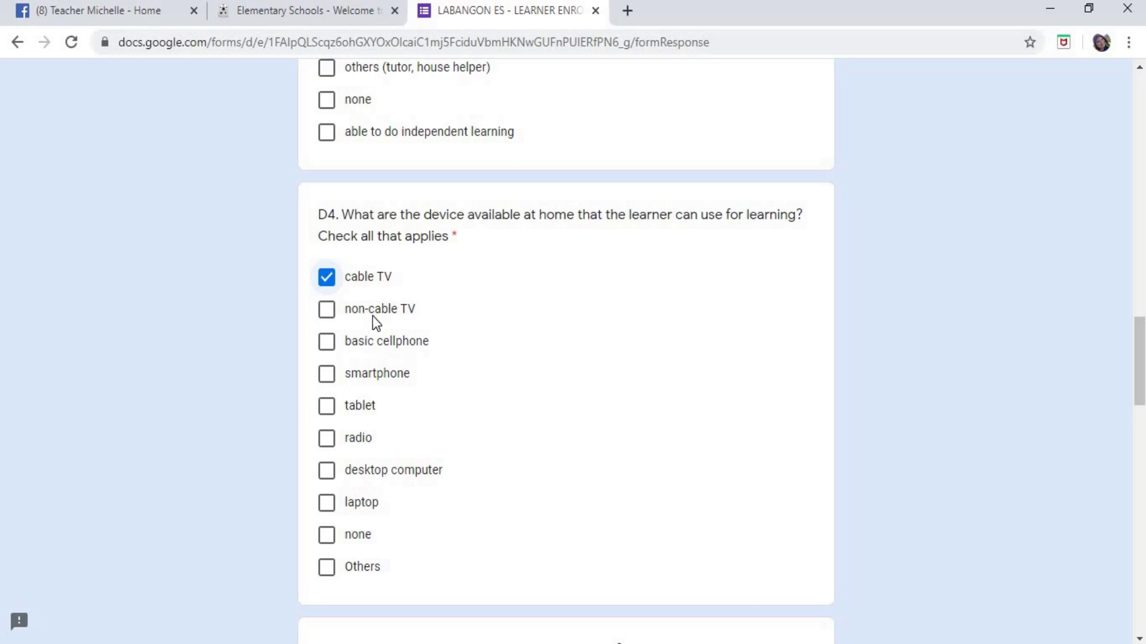
left_click(327, 309)
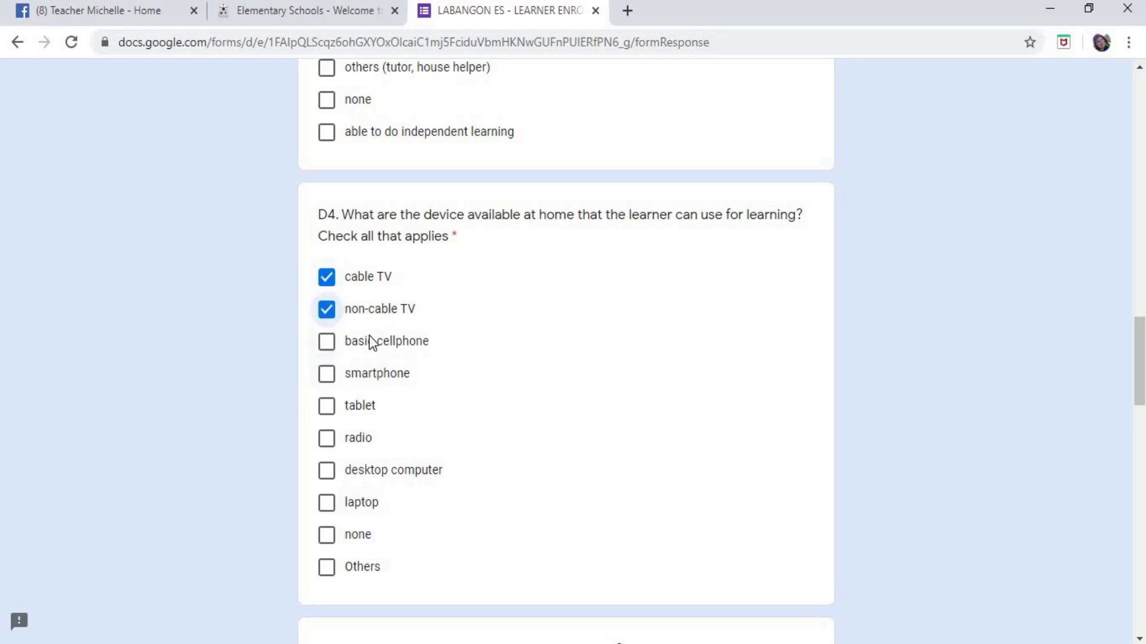
left_click_drag(347, 344, 432, 348)
scroll(573, 374, "down", 2)
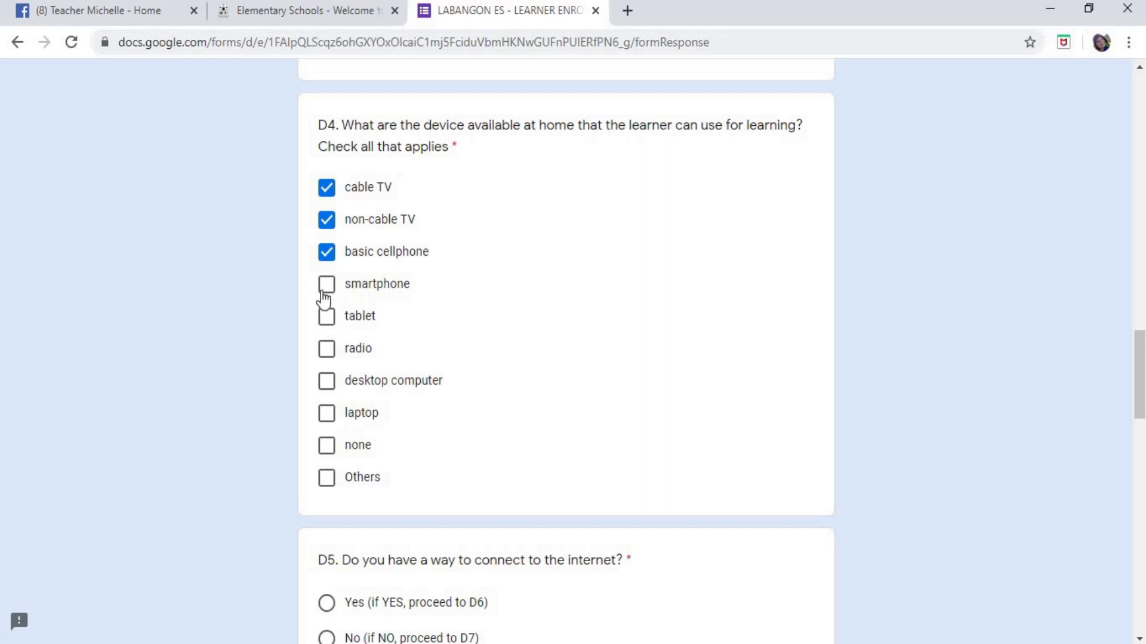
- Also tick smartphone, tablet, radio, desktop computer and laptop under D4
left_click(322, 291)
scroll(491, 227, "down", 2)
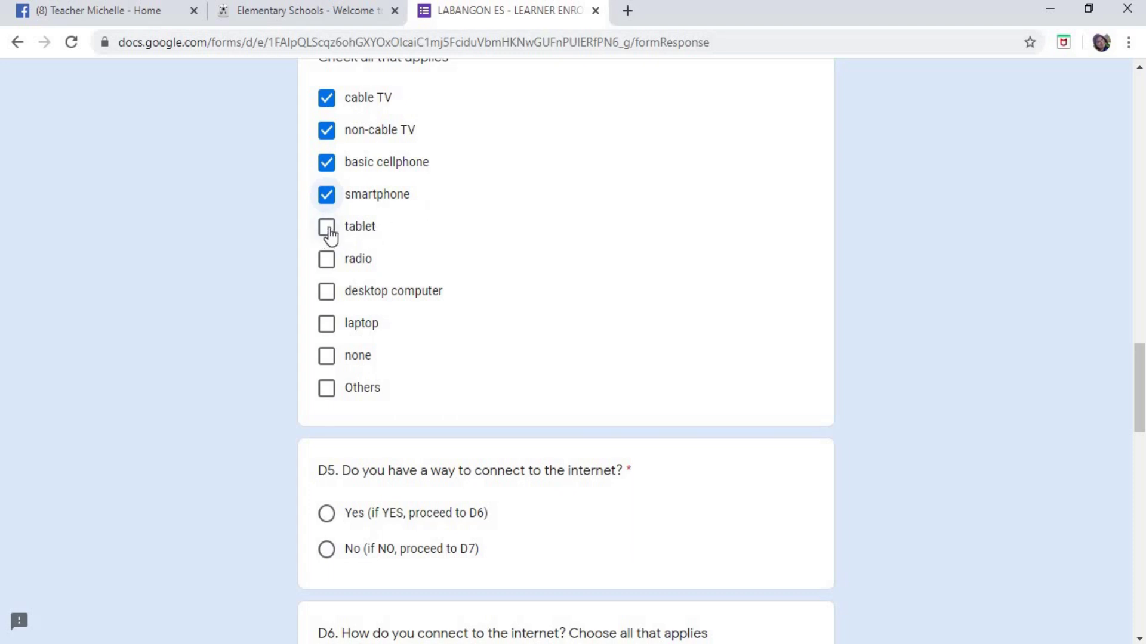
left_click(329, 232)
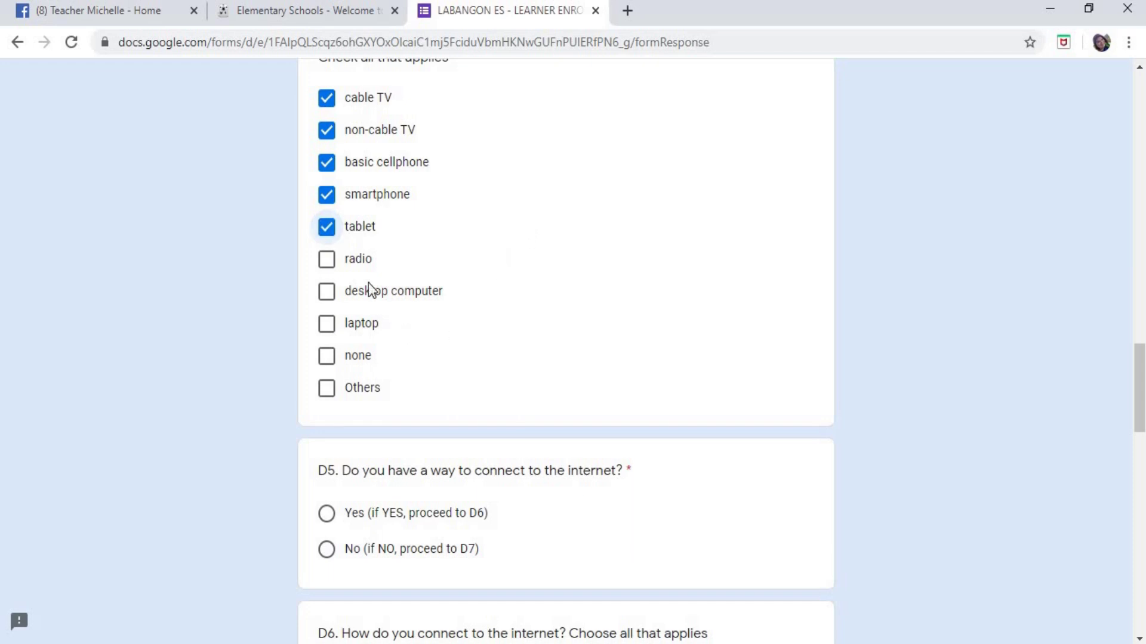
left_click(331, 267)
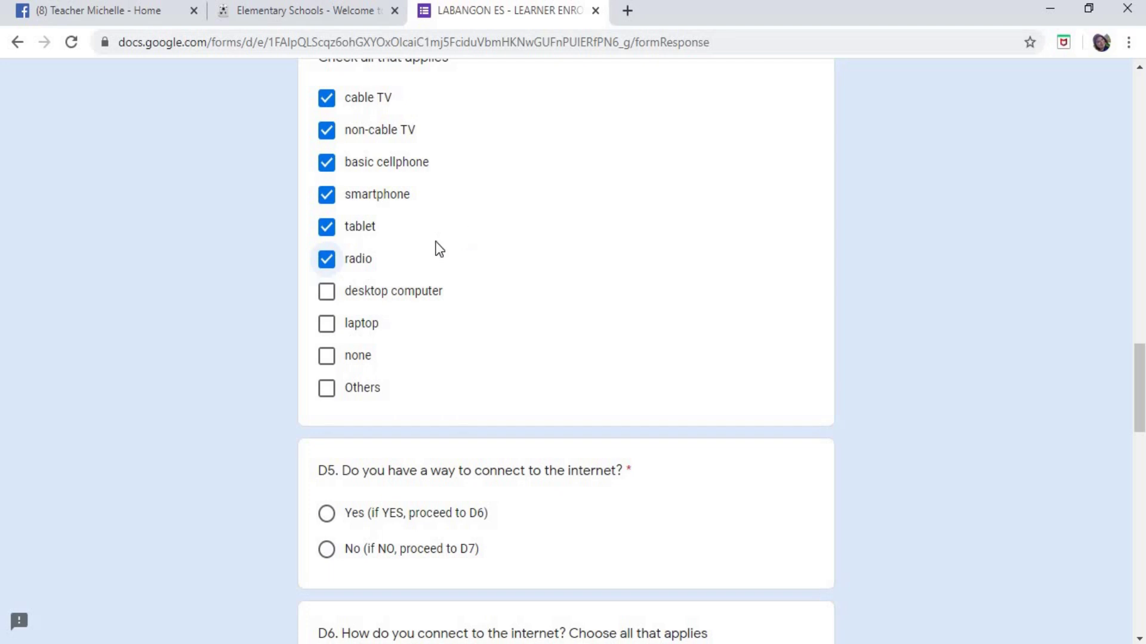
left_click(326, 299)
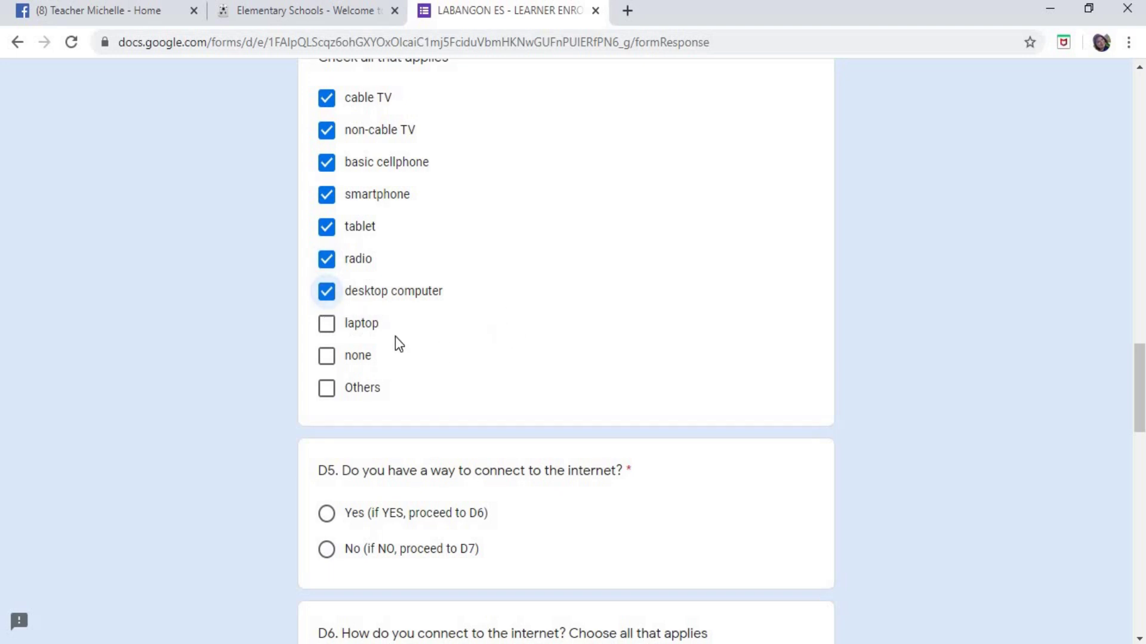
left_click(326, 323)
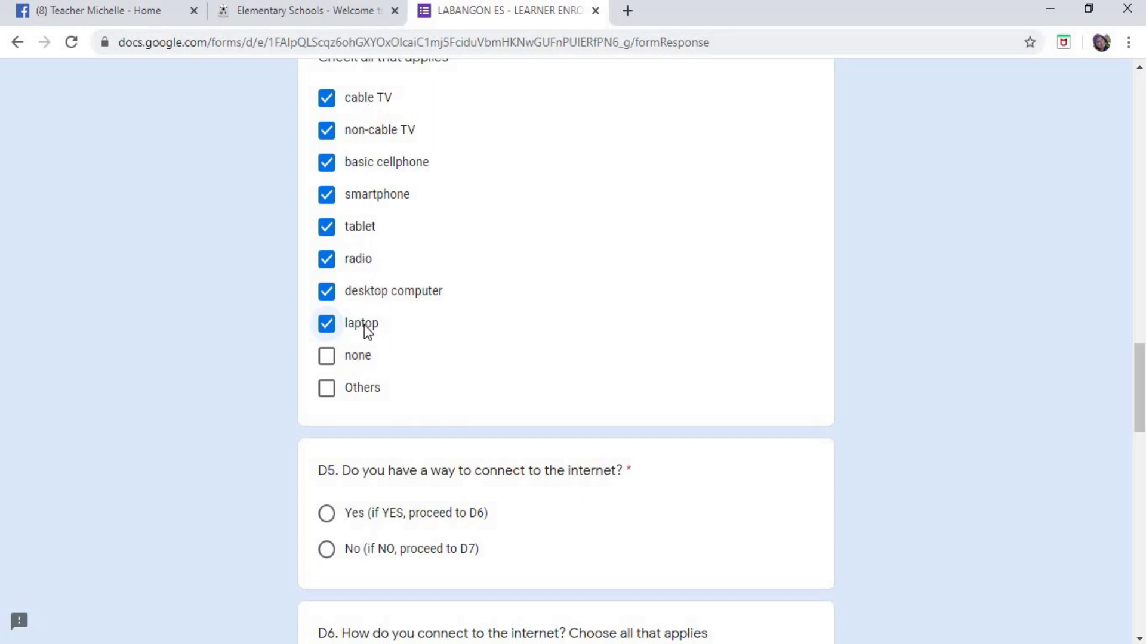
- Tick none, untick all eight D4 devices, then untick none to empty the question
left_click(328, 365)
left_click(327, 324)
left_click(327, 292)
left_click(326, 259)
left_click(327, 227)
left_click(327, 195)
left_click(326, 162)
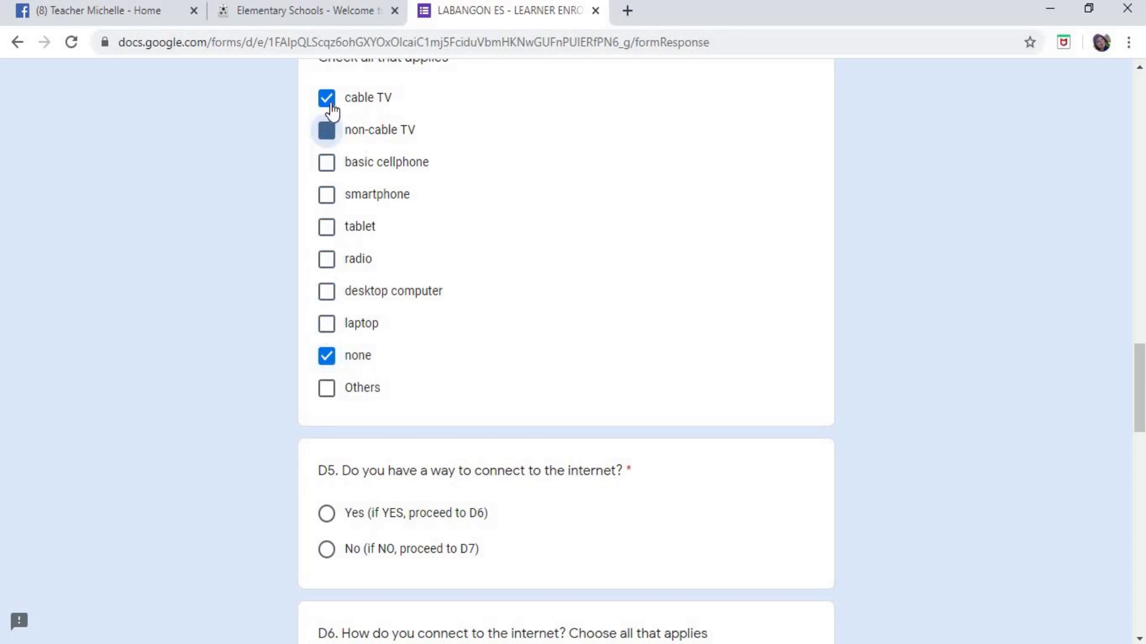
left_click(326, 98)
left_click(326, 130)
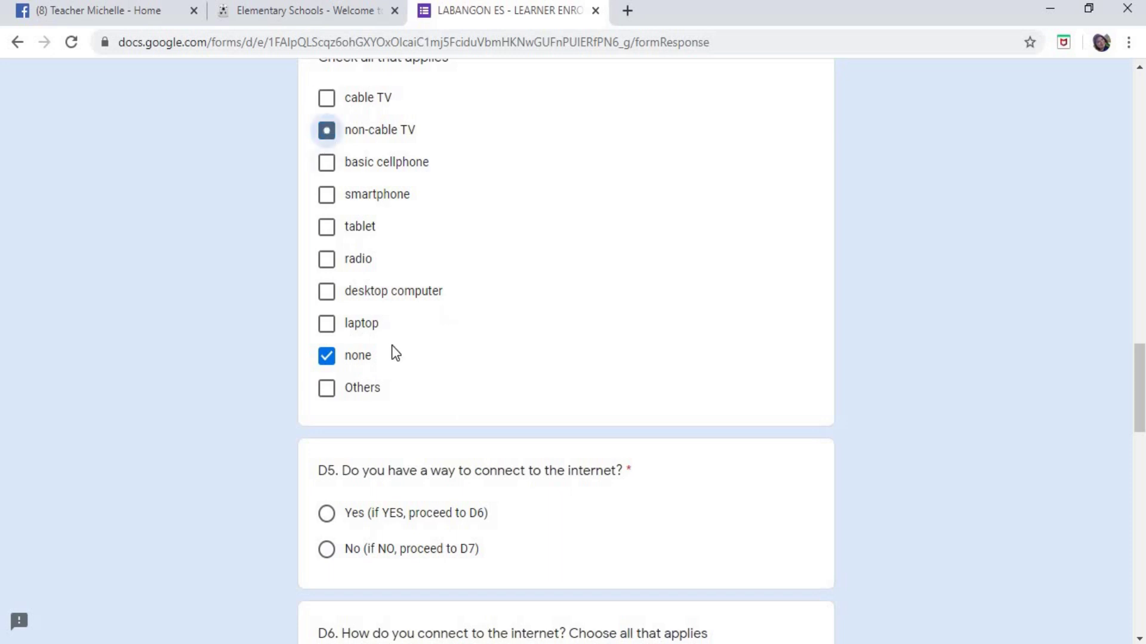
left_click(333, 360)
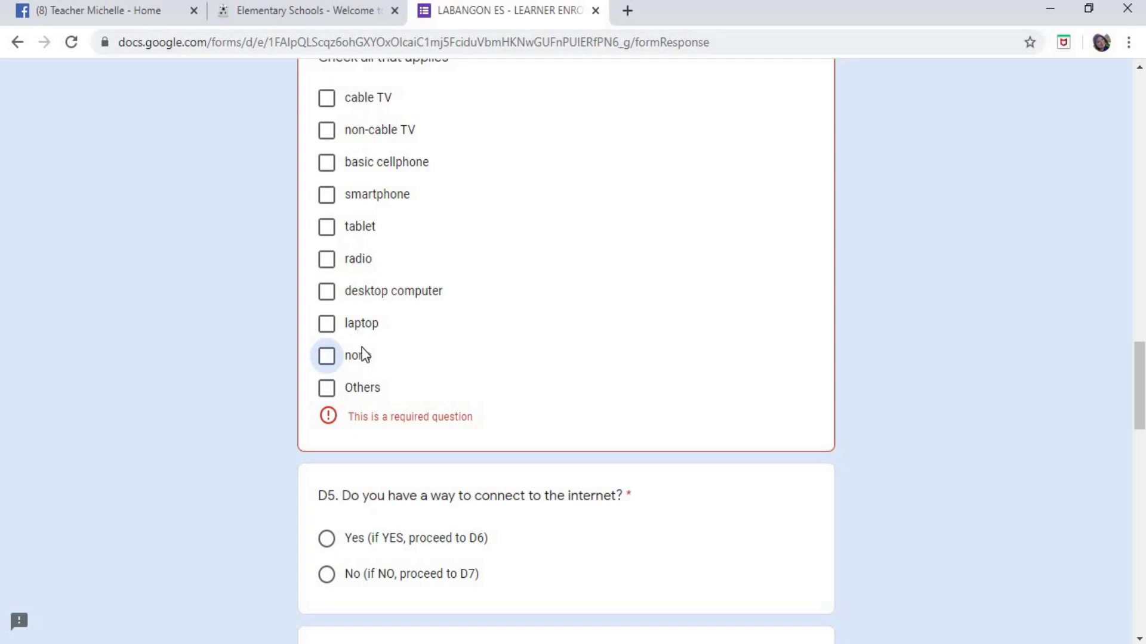
- Toggle Others on and off, then tick cable TV, smartphone and laptop
left_click(326, 389)
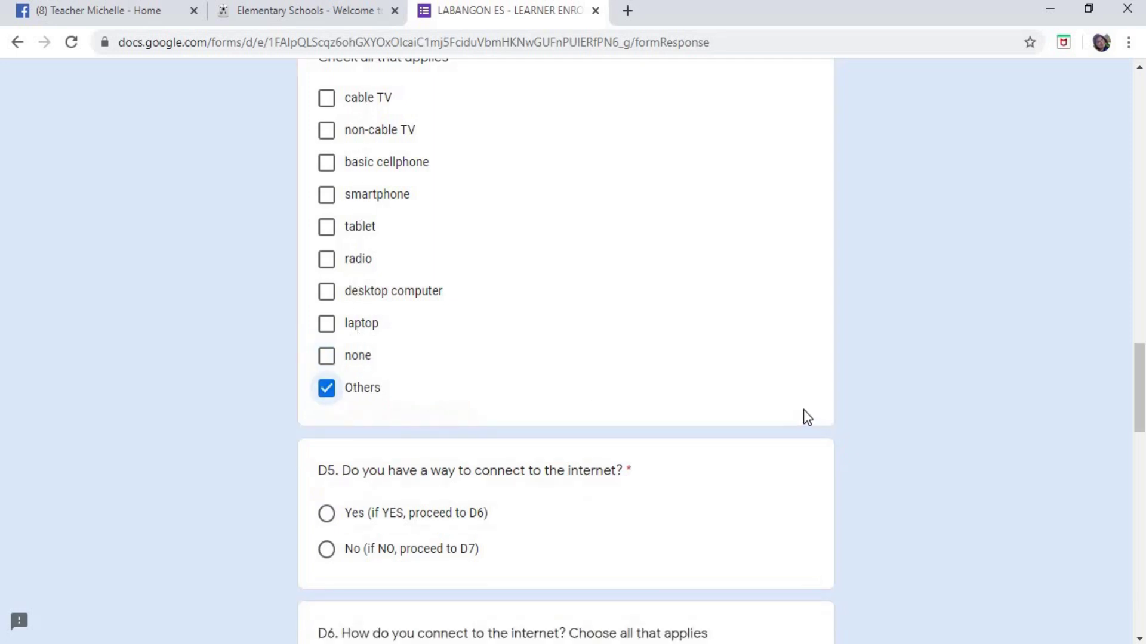
left_click(329, 391)
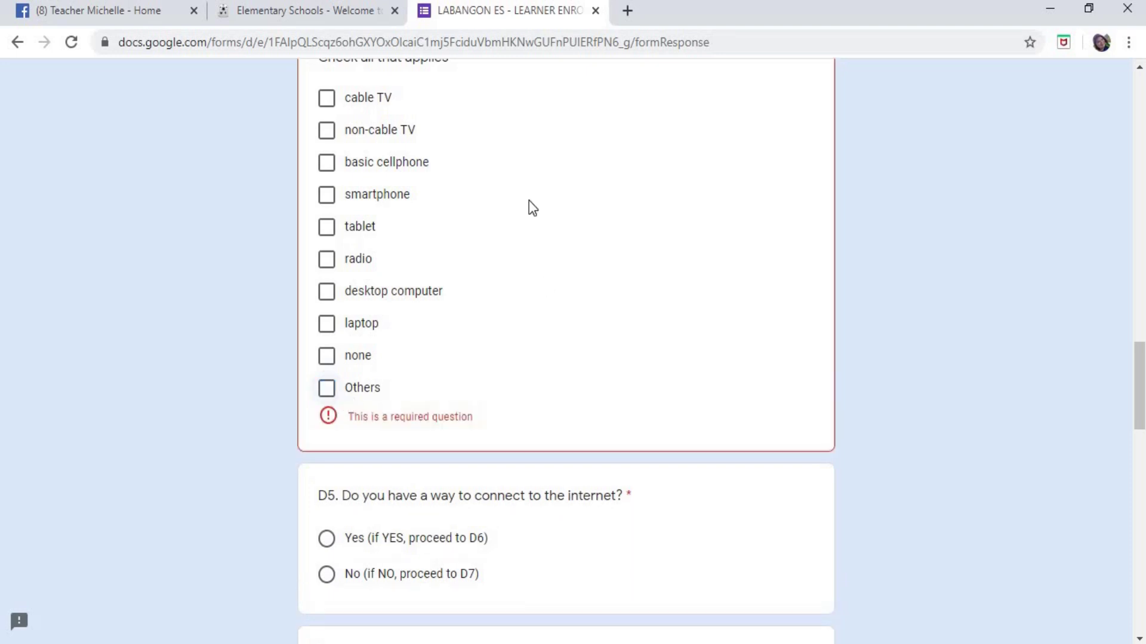
left_click(332, 105)
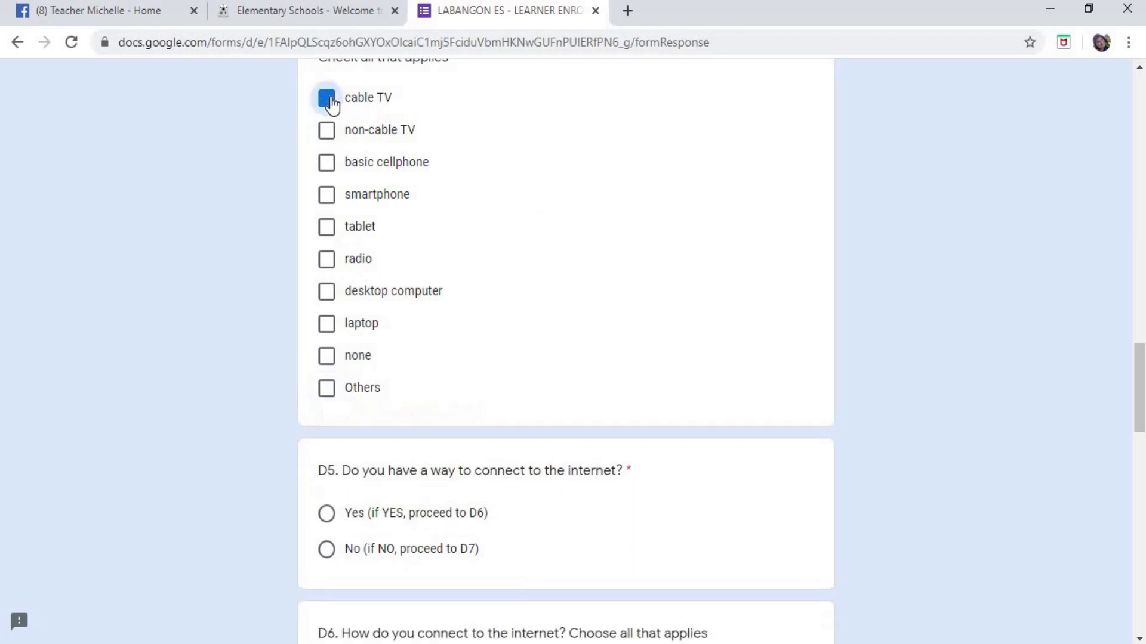
left_click(329, 203)
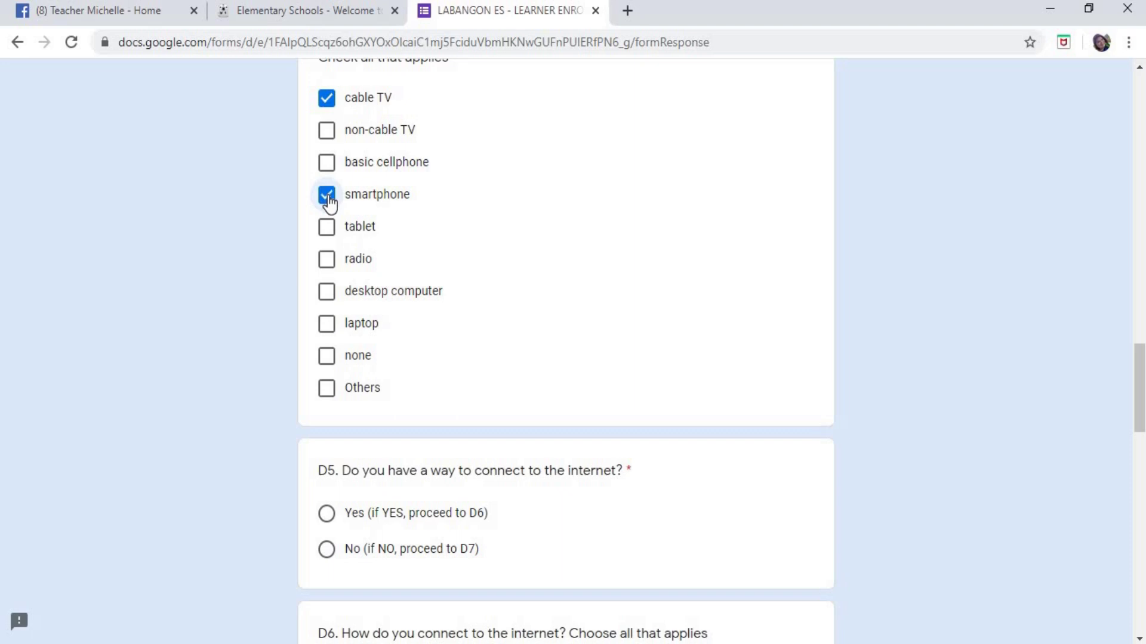
left_click(327, 324)
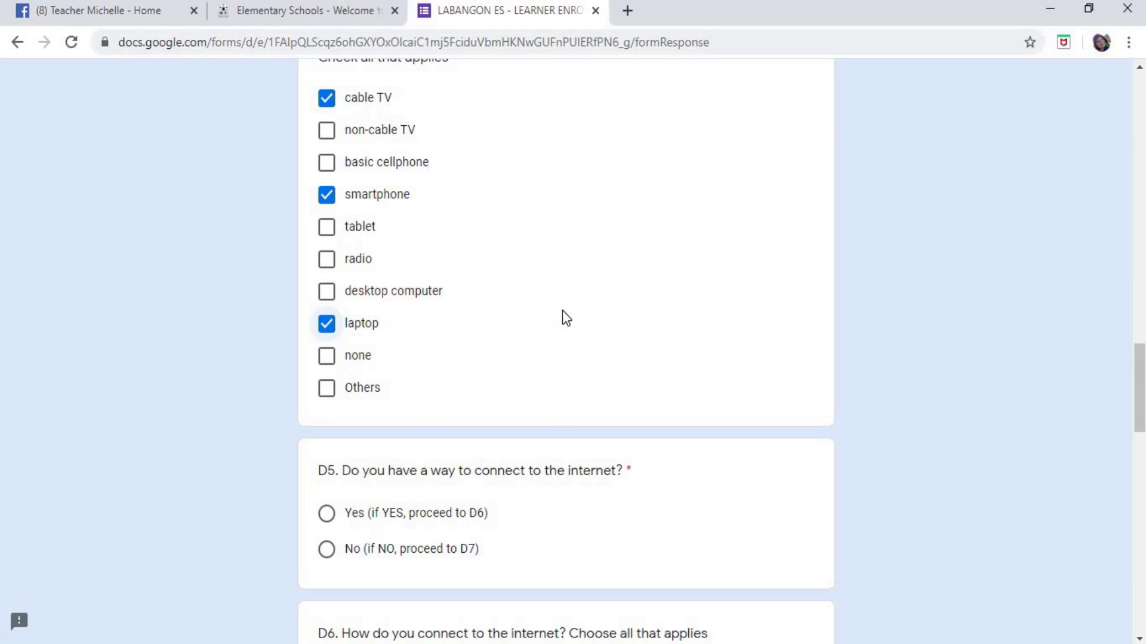
scroll(565, 317, "down", 6)
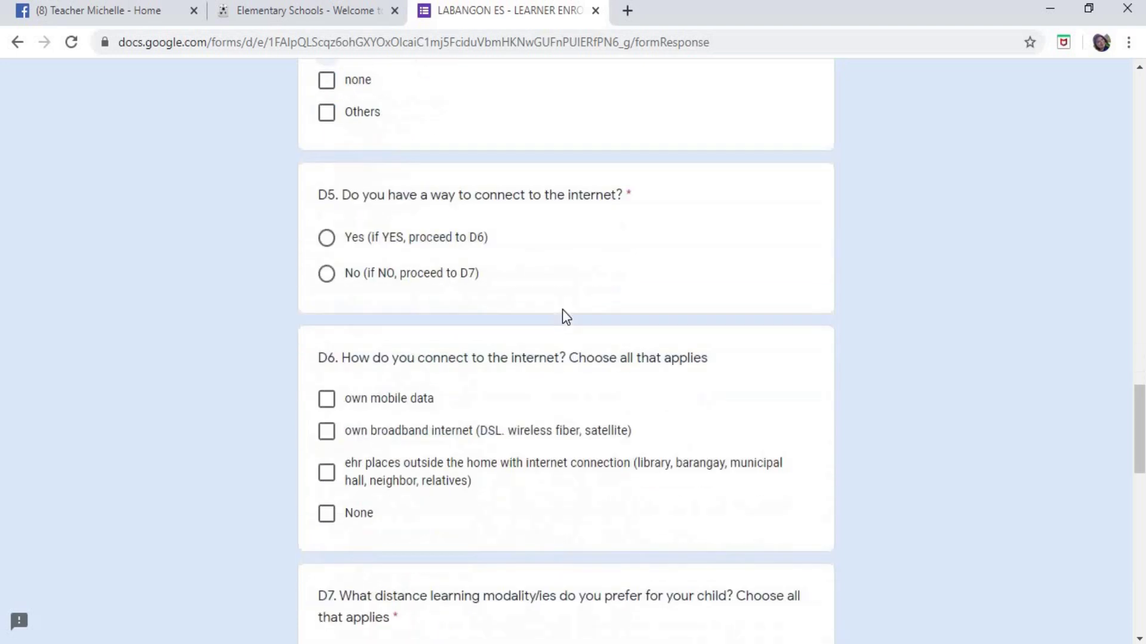
- Answer D5 Yes then No, and tick None under D6, highlighting the D5–D7 questions
left_click_drag(318, 114, 636, 114)
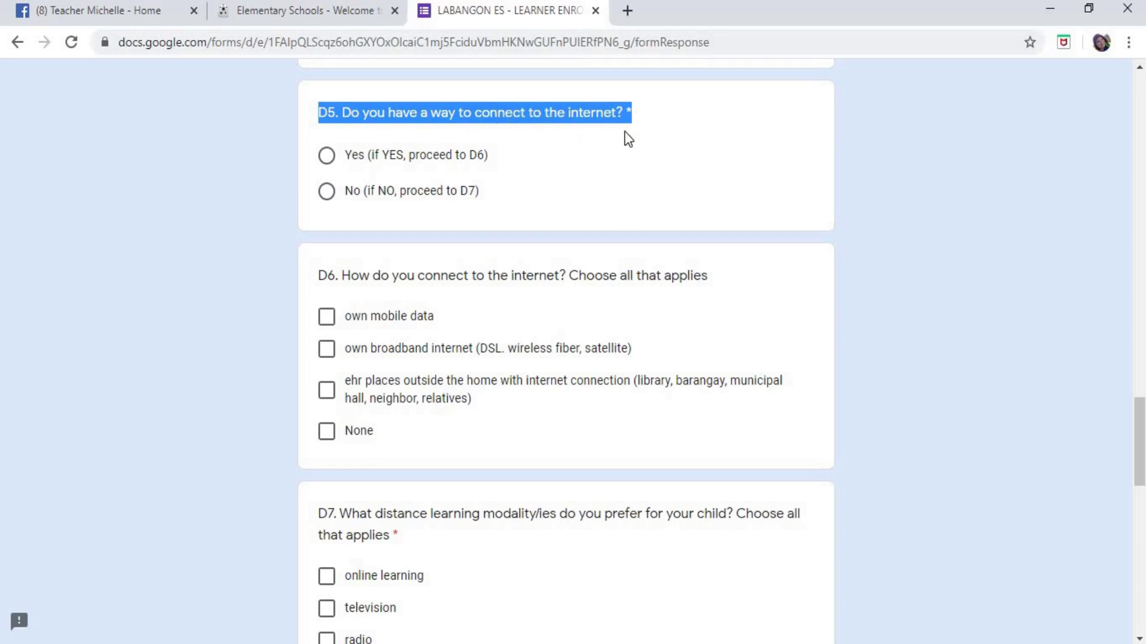
left_click(689, 156)
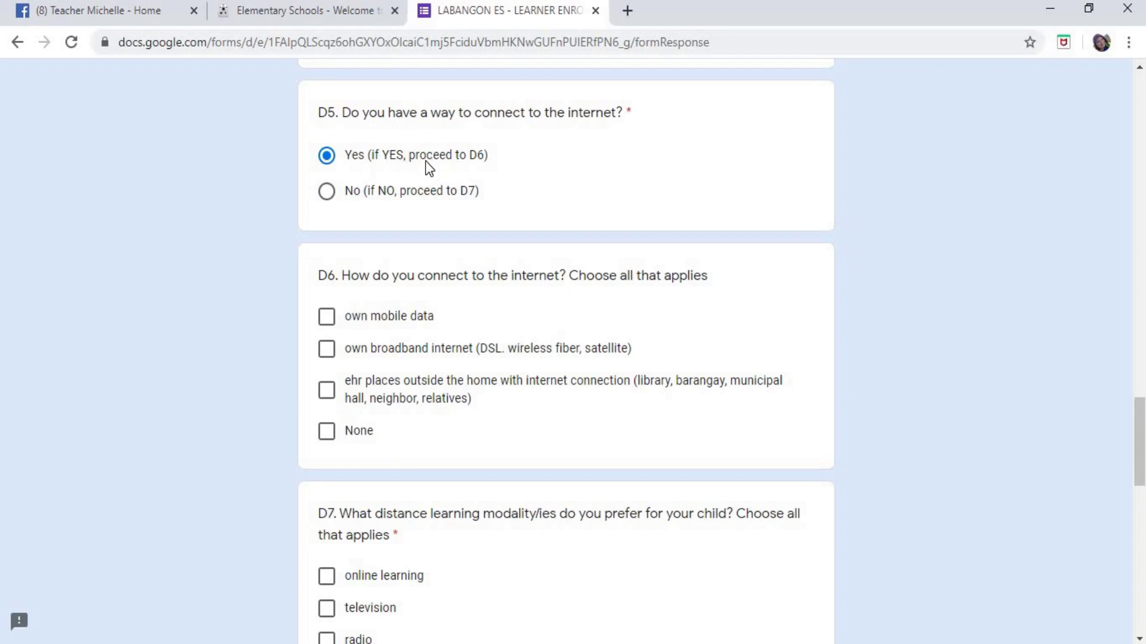
left_click_drag(317, 273, 667, 287)
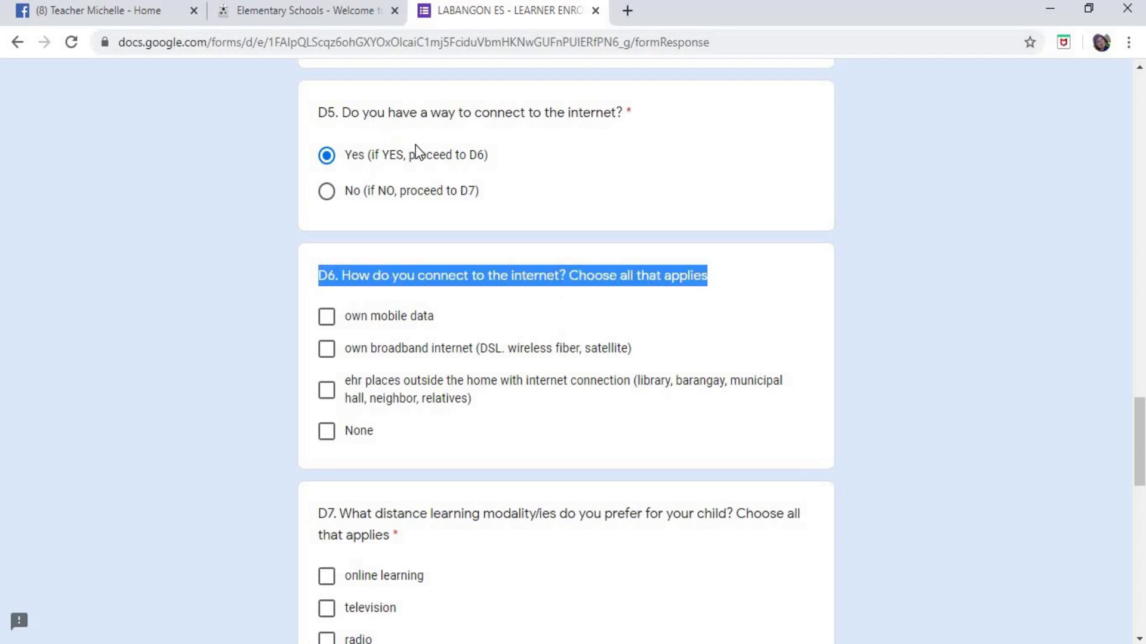
left_click(328, 191)
left_click(327, 432)
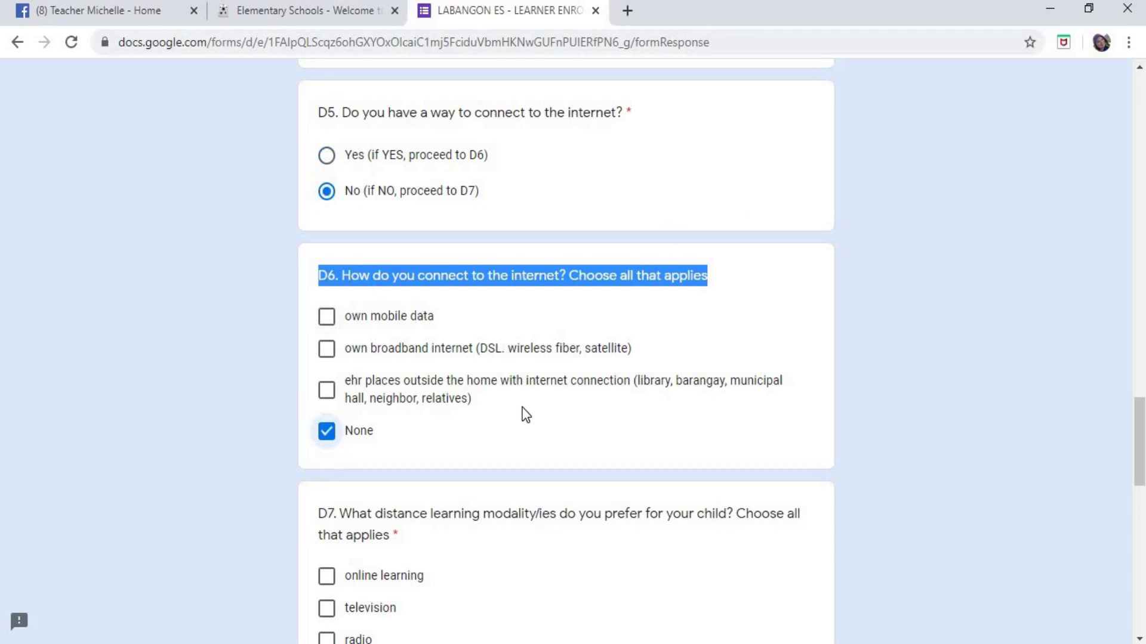
scroll(524, 409, "down", 3)
left_click_drag(326, 334, 434, 368)
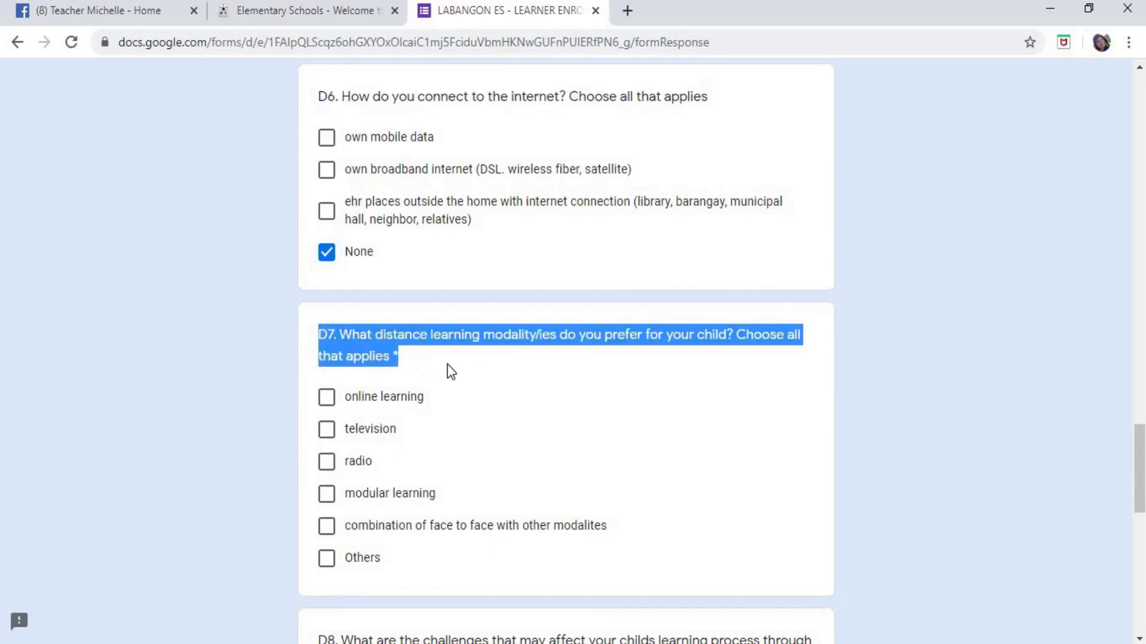
left_click(773, 428)
- Switch D5 back to Yes, untick D6 None, then set D5 to No and re-tick None
scroll(775, 418, "up", 3)
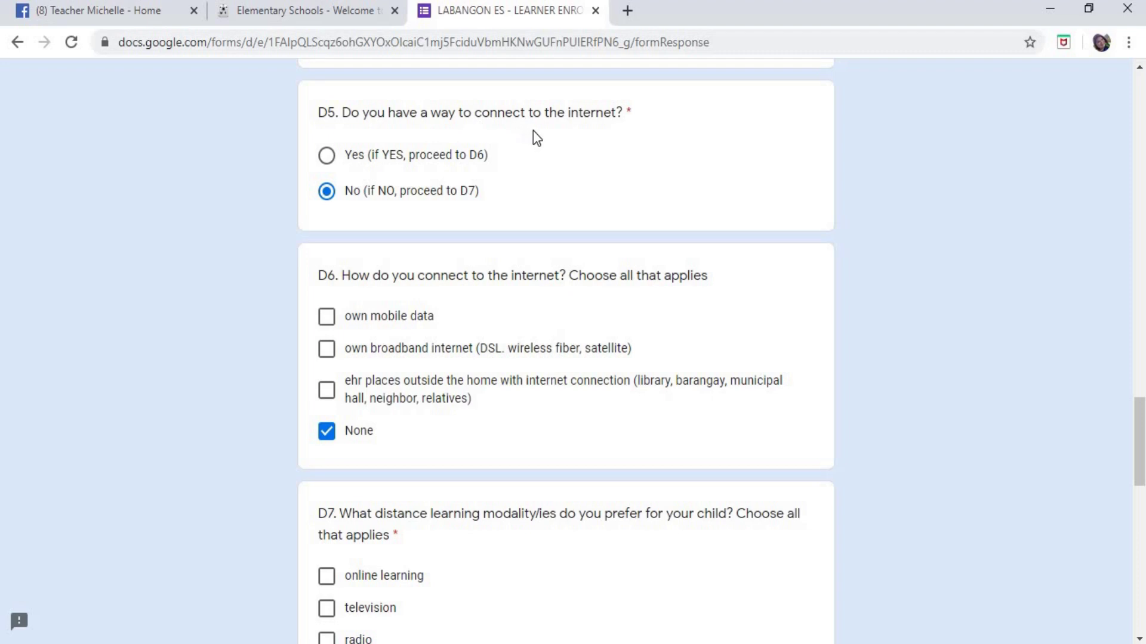
left_click(327, 156)
left_click(327, 432)
left_click_drag(319, 276, 754, 378)
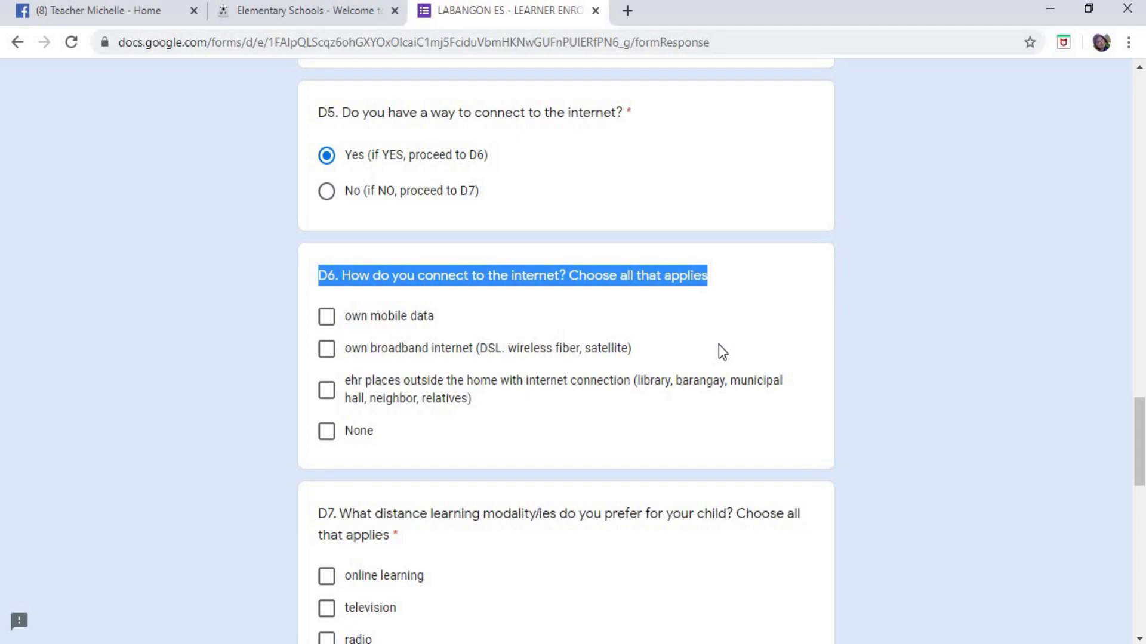
left_click(325, 192)
left_click(346, 424)
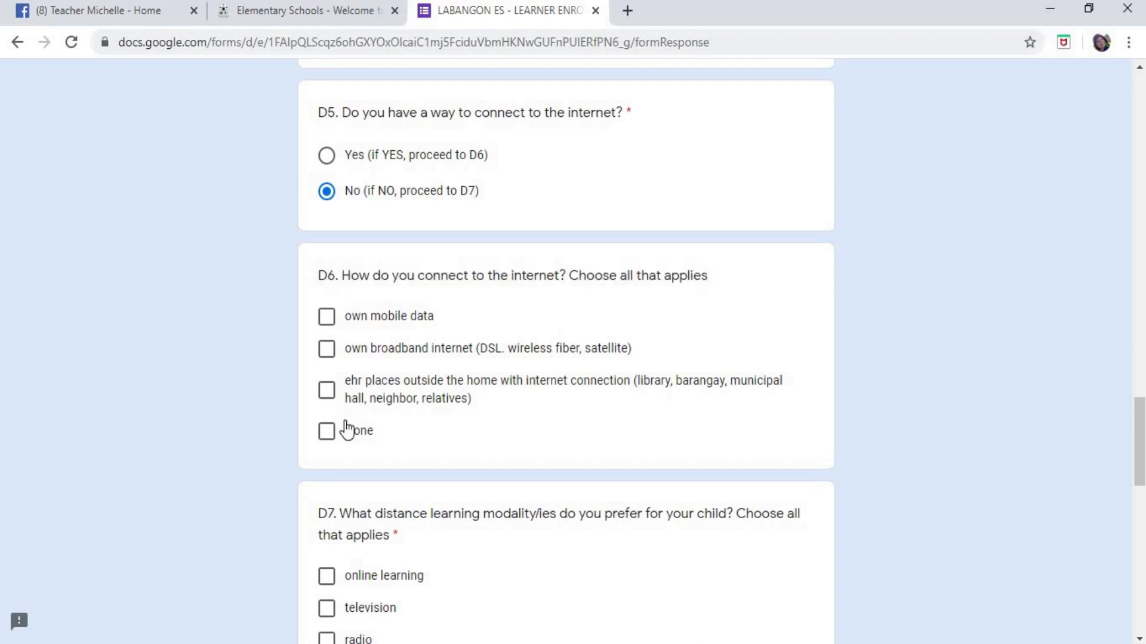
left_click(330, 434)
- Highlight the D7 question text, then untick None under D6
scroll(593, 452, "down", 3)
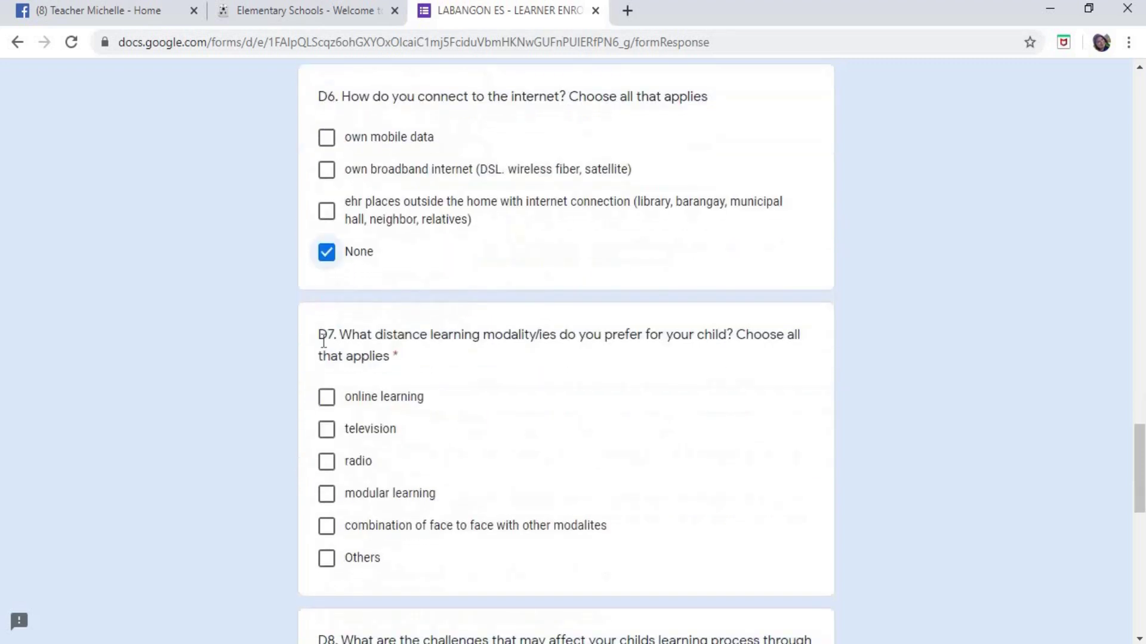
left_click_drag(319, 334, 673, 477)
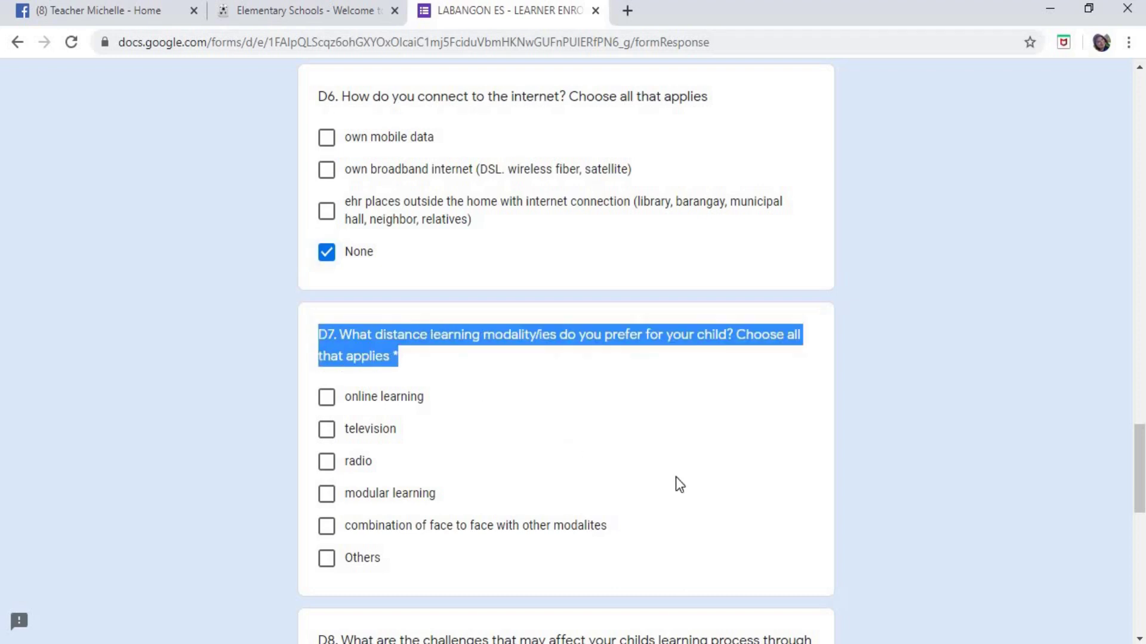
scroll(410, 399, "up", 3)
left_click(328, 432)
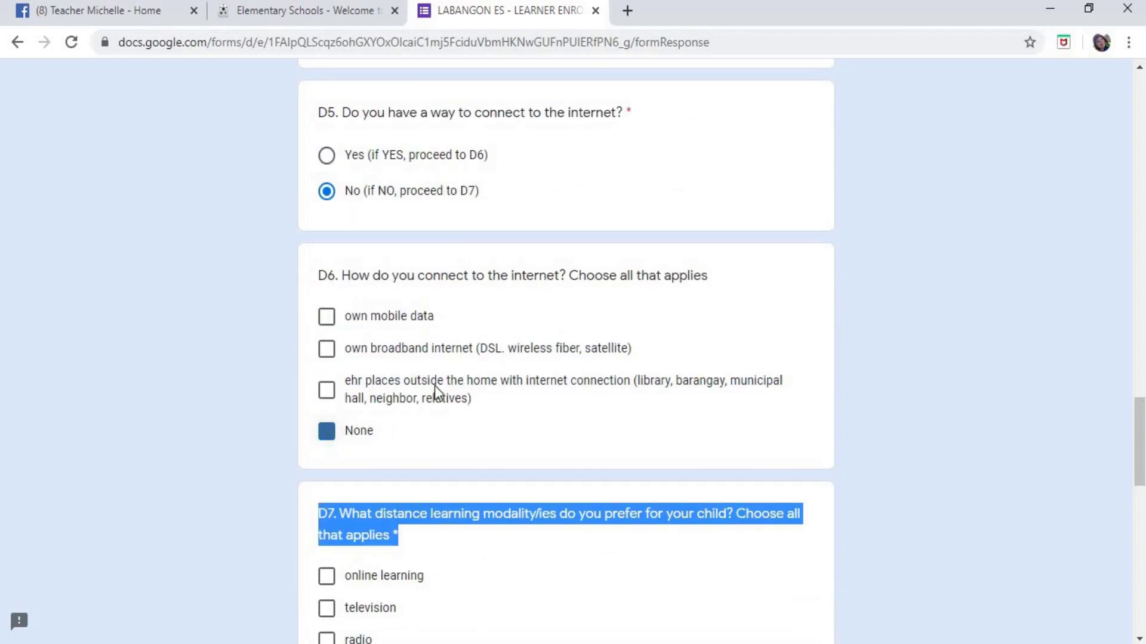
scroll(434, 394, "up", 2)
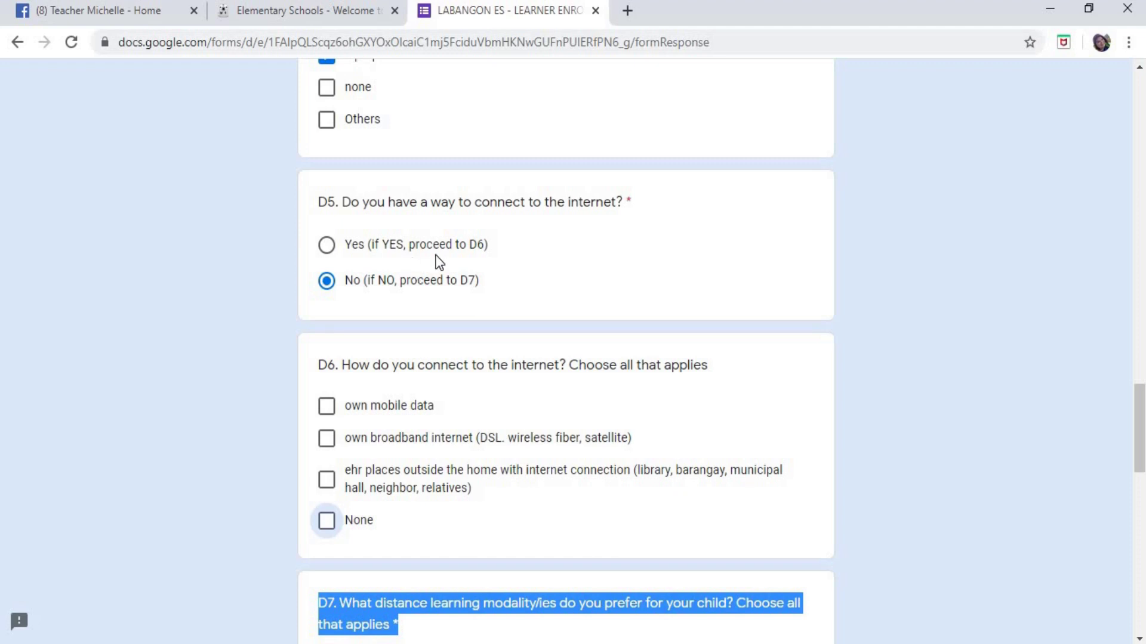
- Switch D5 to Yes, highlight the D6 question and tick own mobile data
left_click(327, 244)
scroll(788, 272, "down", 3)
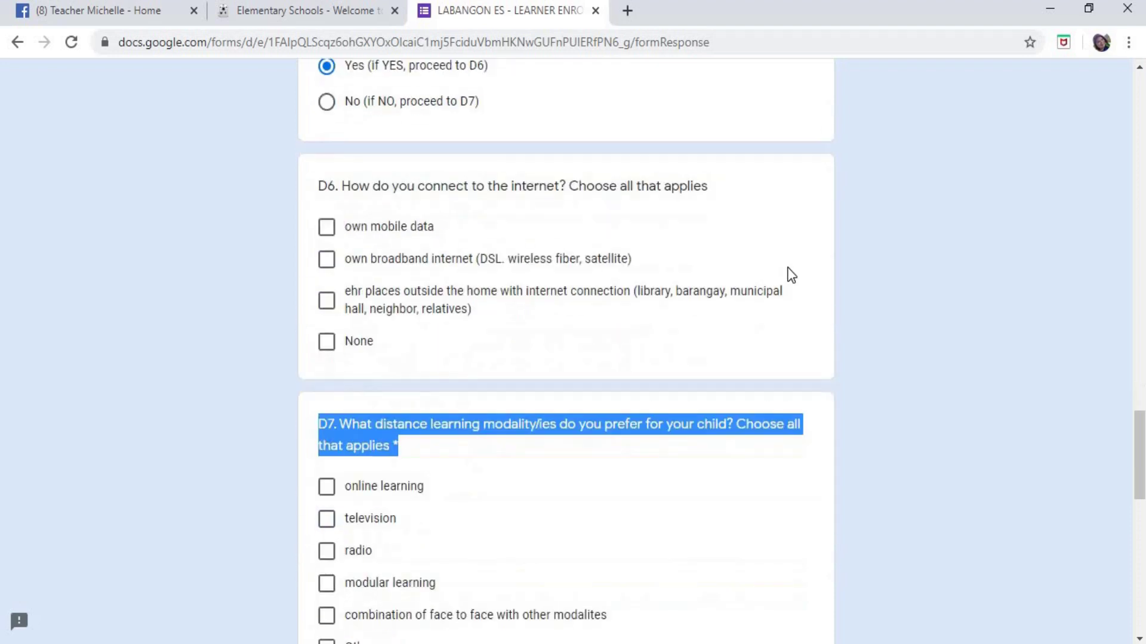
left_click_drag(319, 186, 786, 206)
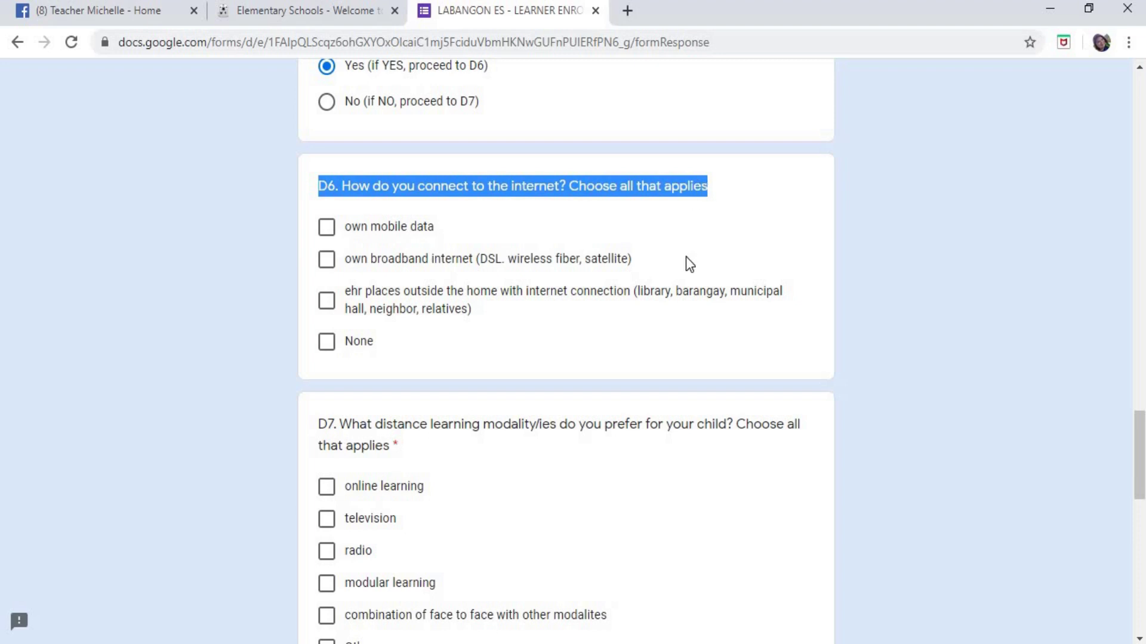
scroll(689, 263, "up", 3)
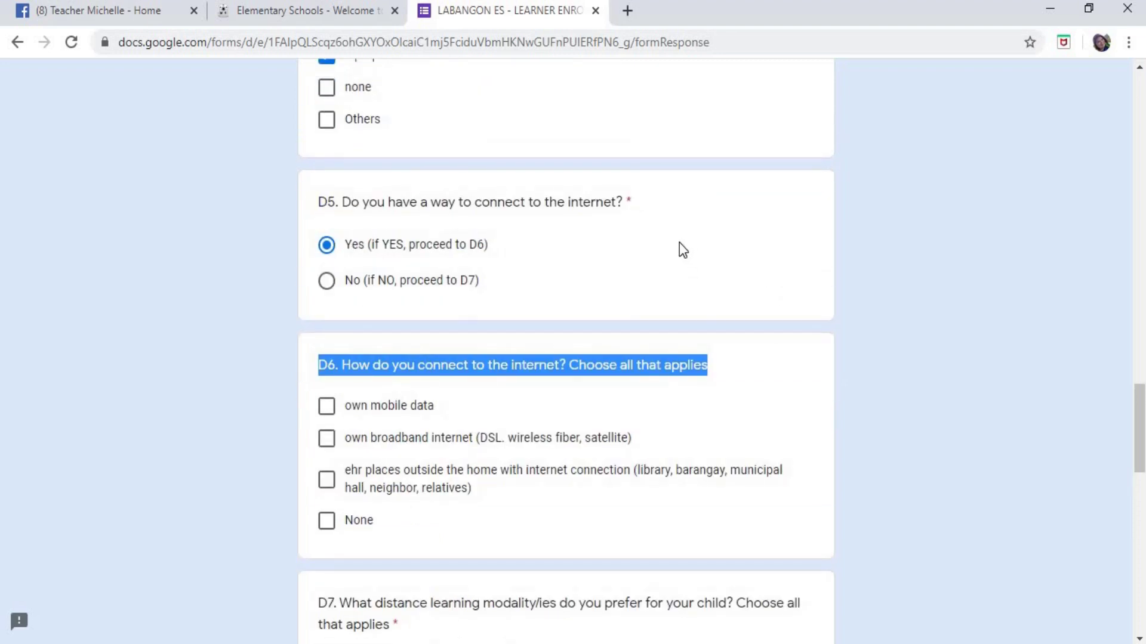
scroll(651, 262, "down", 3)
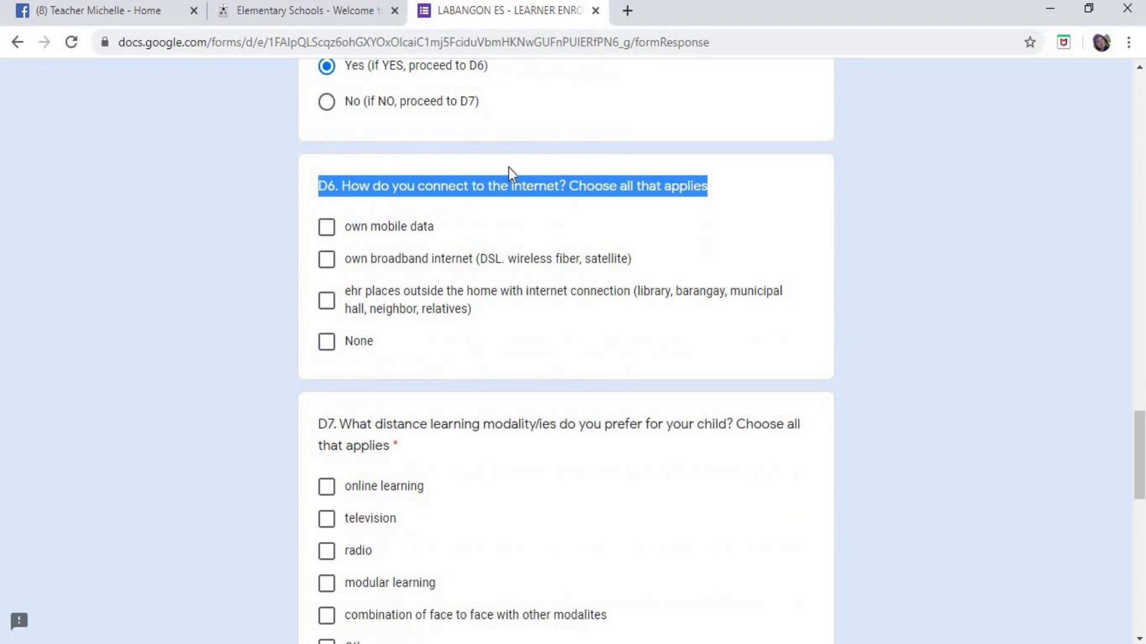
scroll(512, 185, "up", 2)
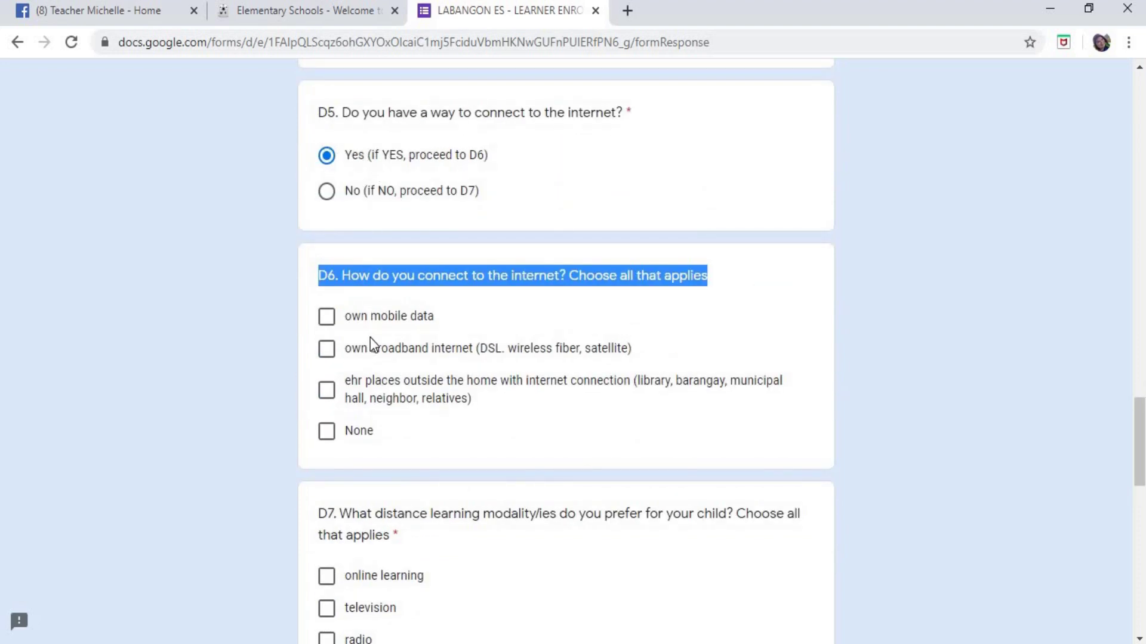
scroll(370, 338, "down", 2)
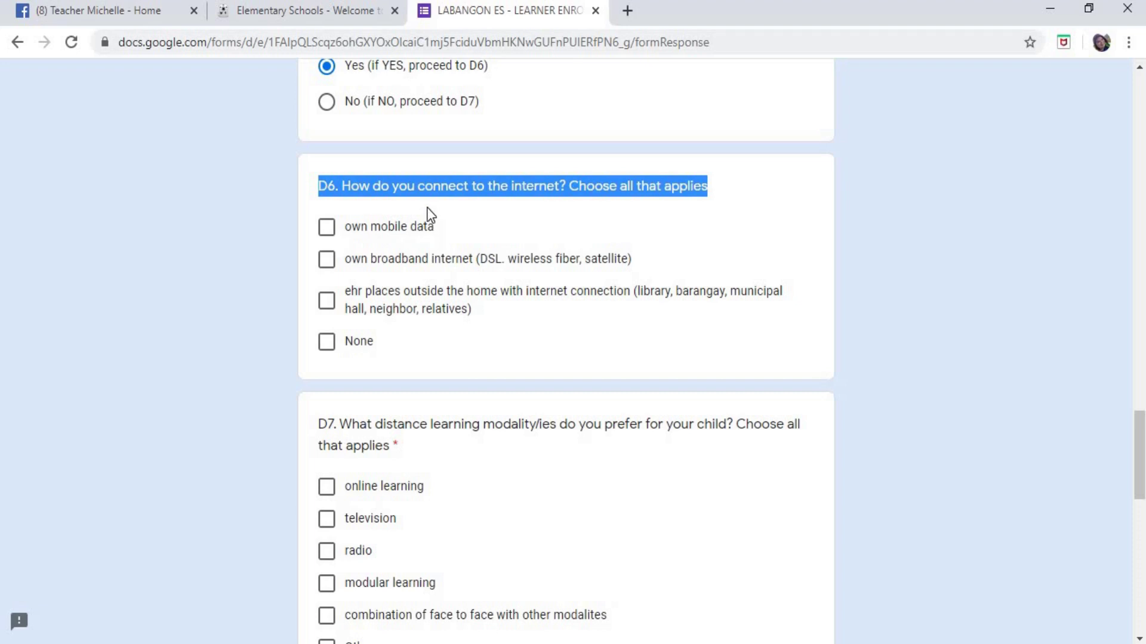
left_click(327, 229)
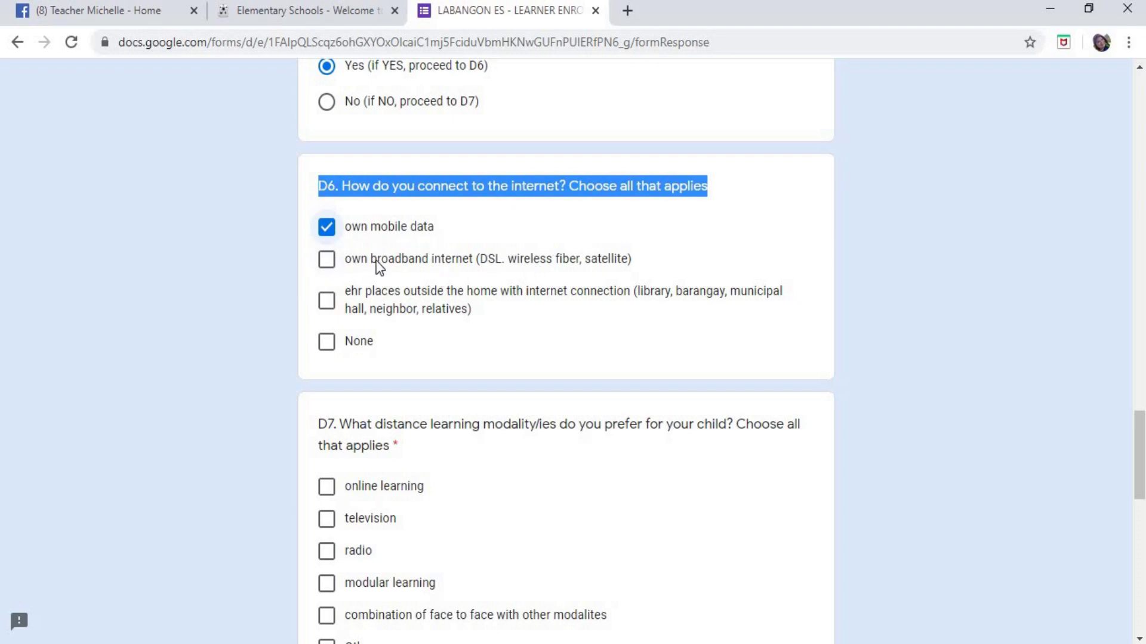
- Tick own broadband internet and places outside the home, highlighting barangay, municipal hall, neighbor, relatives
left_click(326, 259)
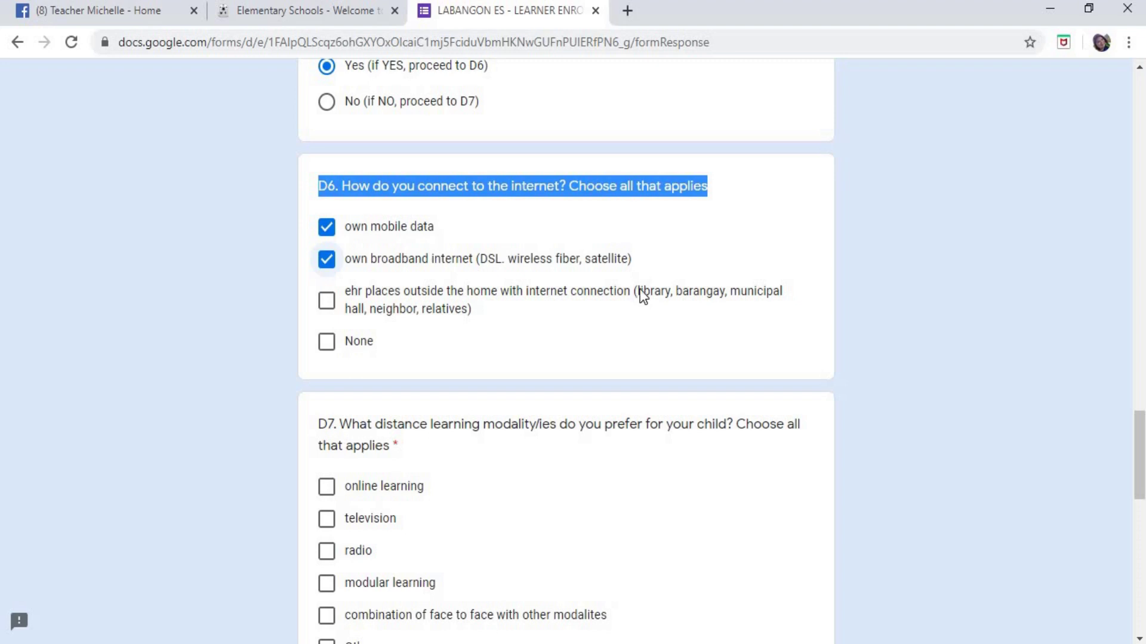
left_click(660, 296)
left_click(666, 315)
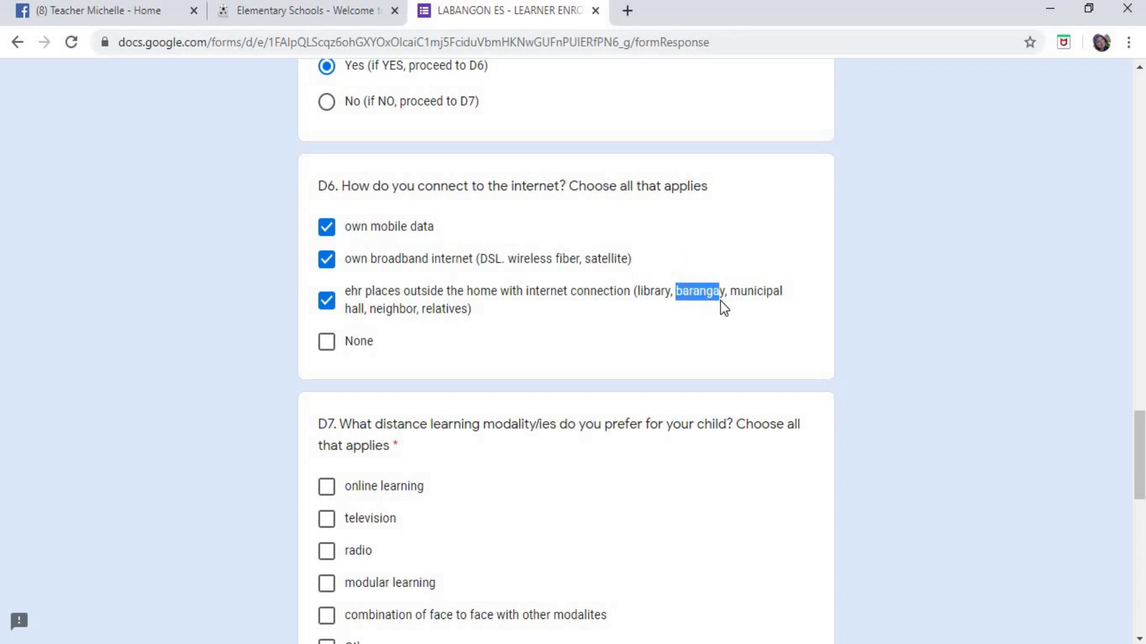
left_click_drag(727, 308, 738, 305)
left_click_drag(732, 291, 365, 320)
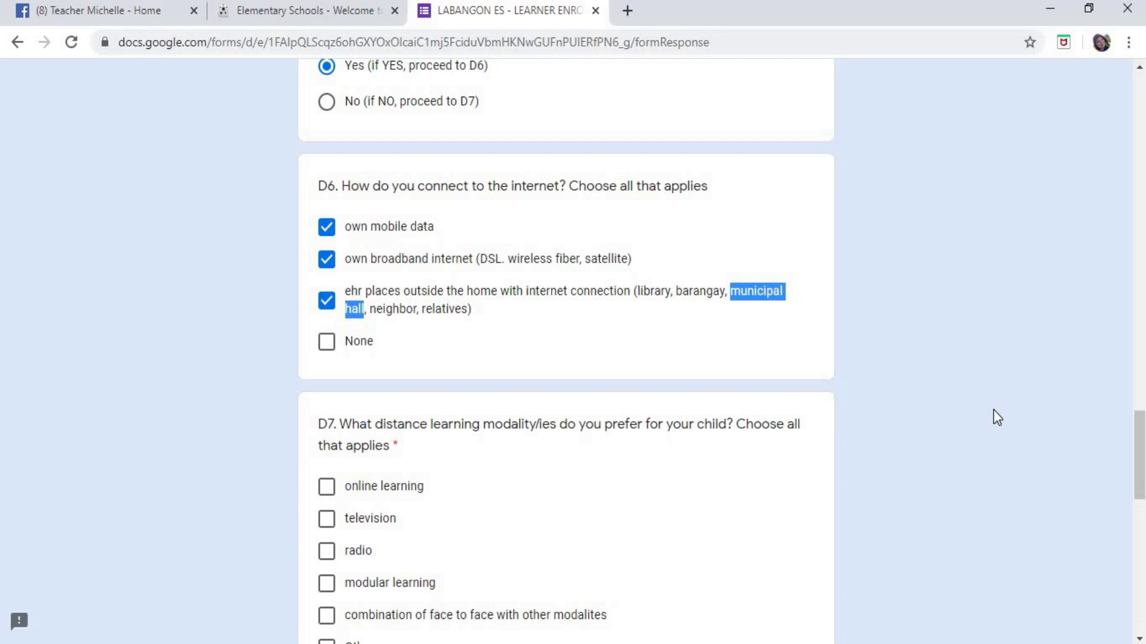
left_click_drag(370, 309, 416, 316)
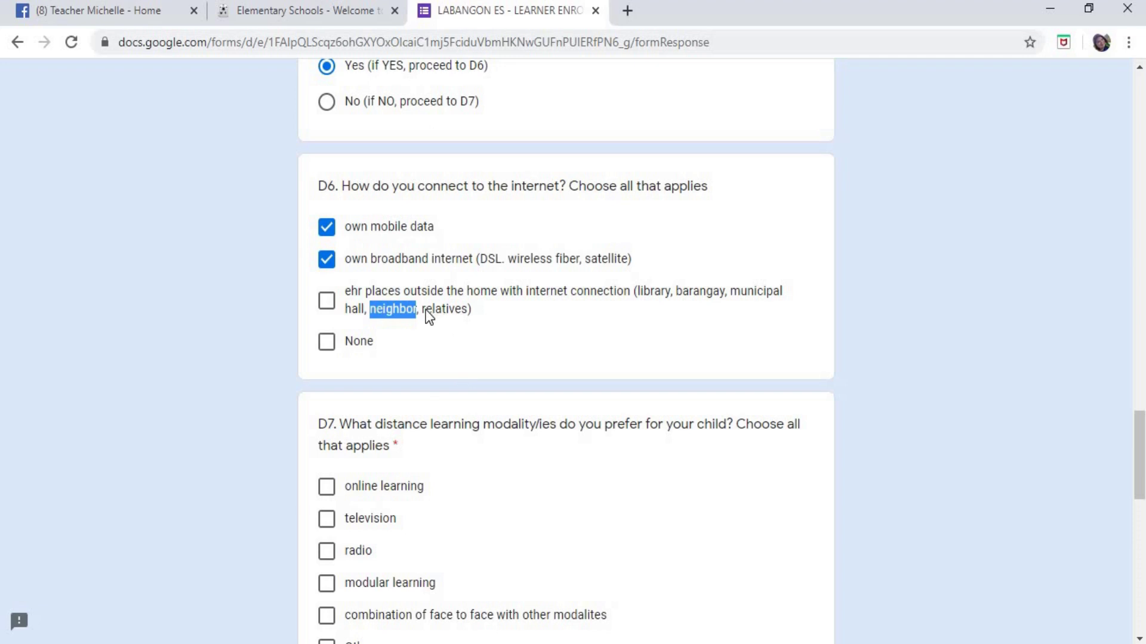
left_click_drag(421, 312, 469, 314)
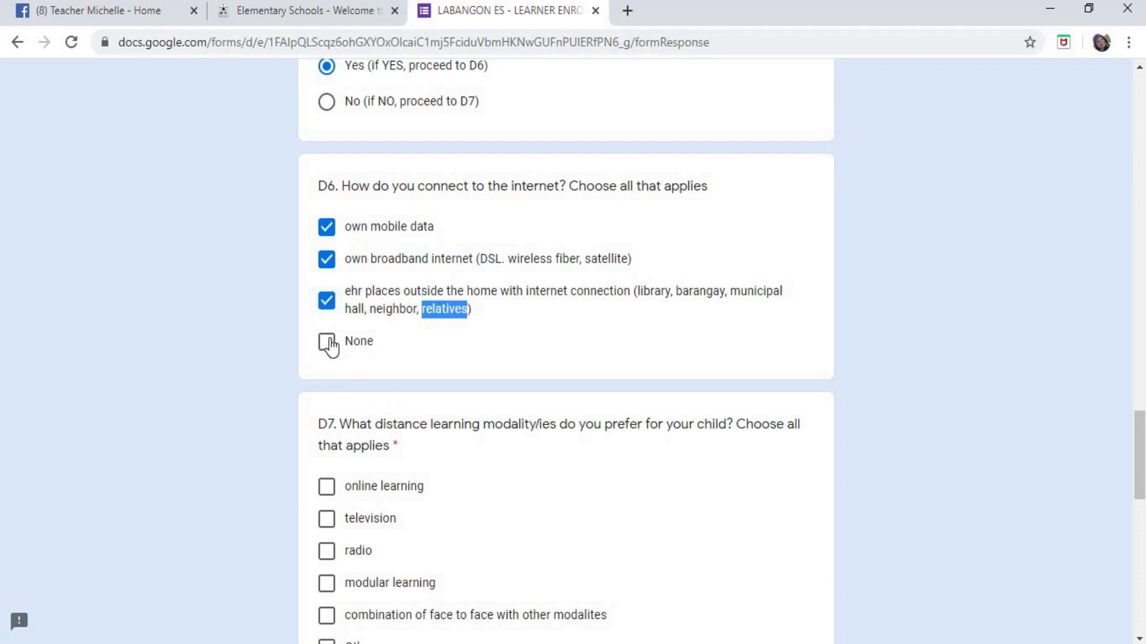
- Demonstrate None clearing D6, then re-tick own mobile data and own broadband internet
left_click(356, 346)
left_click(327, 300)
left_click(329, 270)
left_click(327, 230)
left_click(328, 357)
left_click(579, 347)
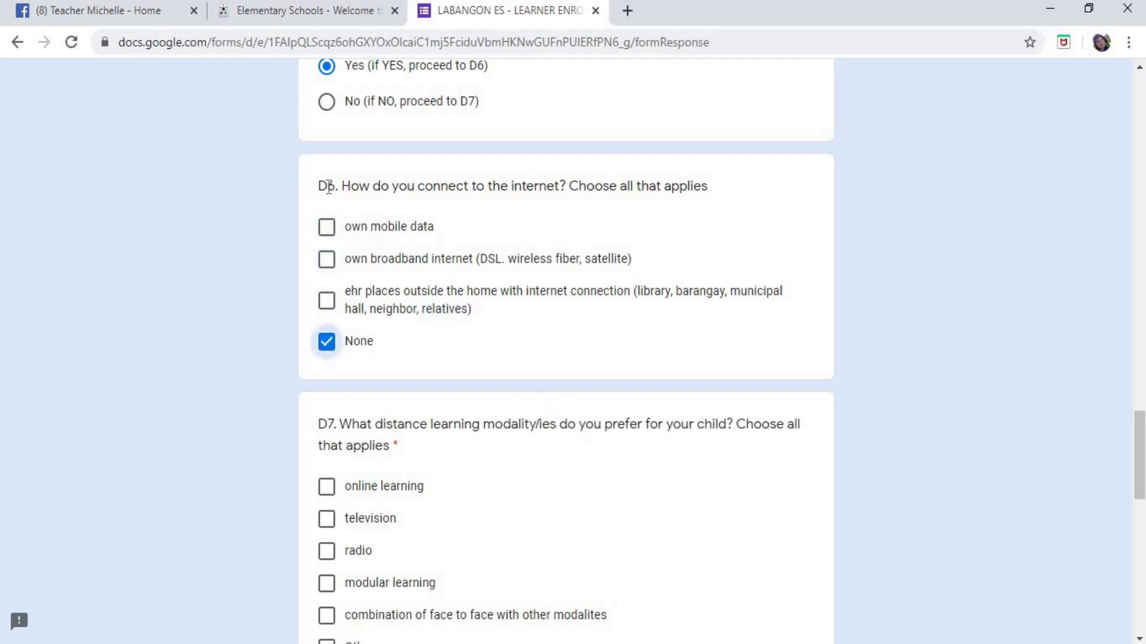
left_click(329, 343)
left_click(330, 228)
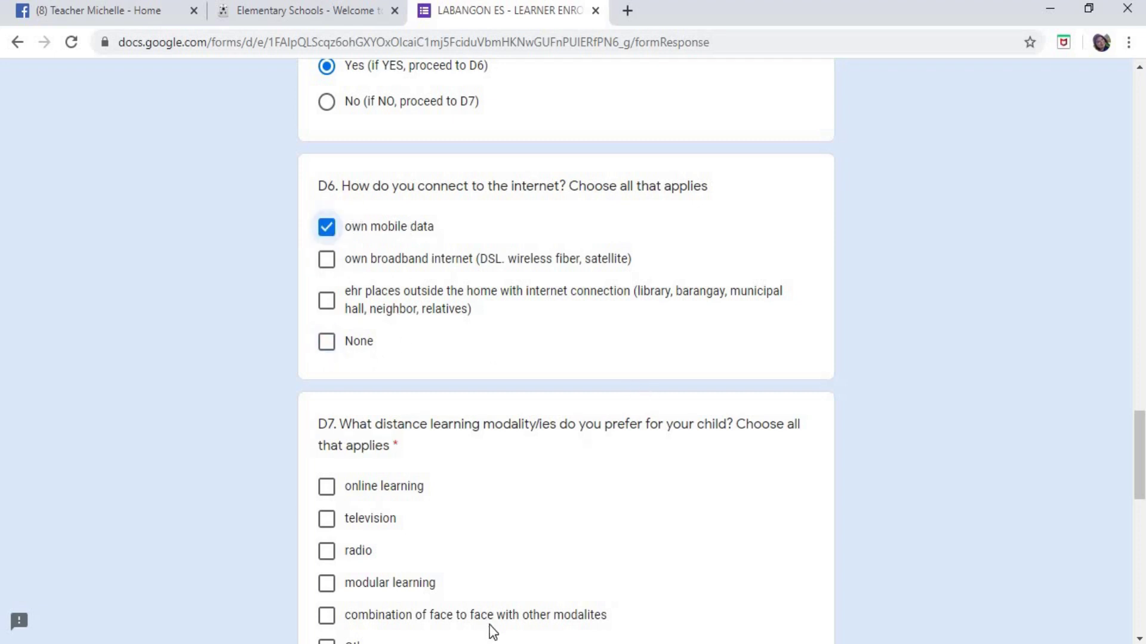
left_click(328, 263)
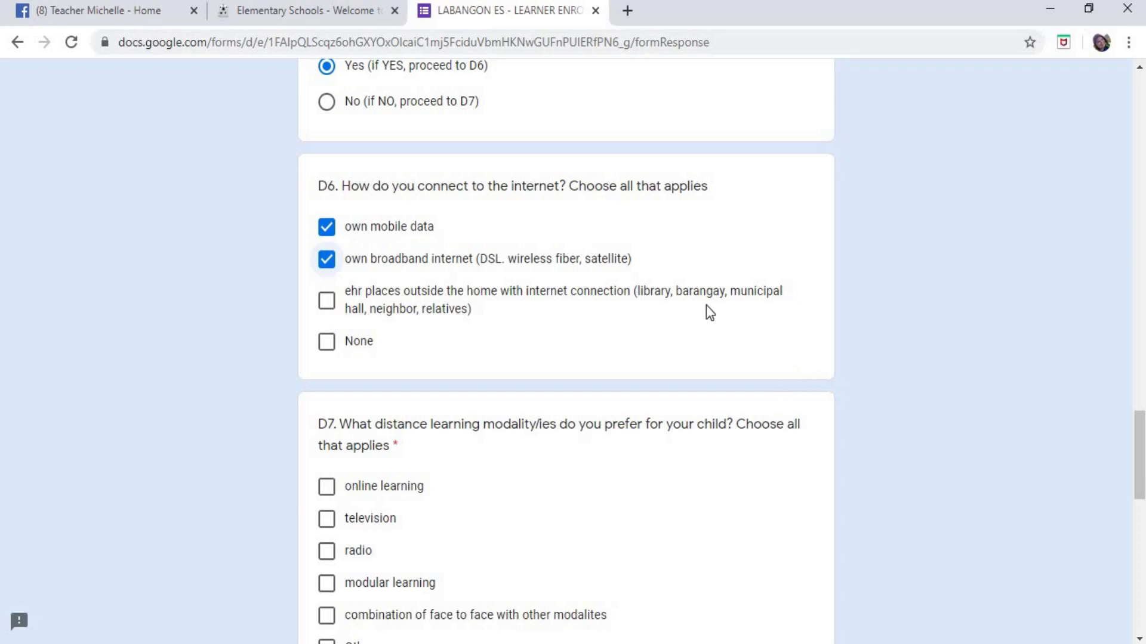
scroll(741, 310, "down", 3)
scroll(744, 305, "down", 2)
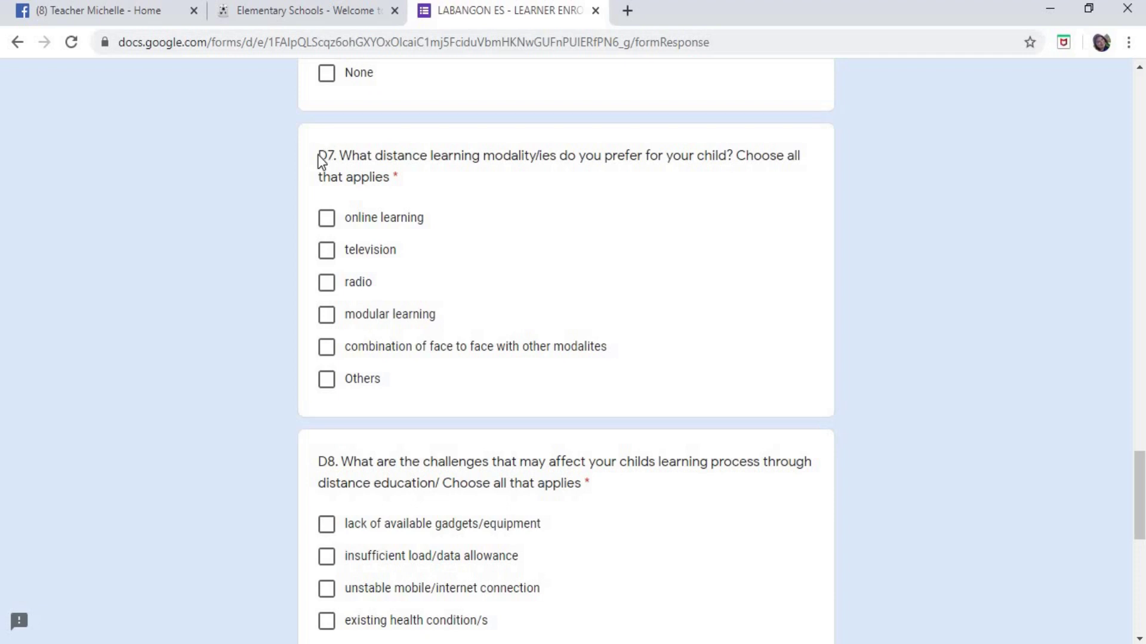
triple_click(383, 158)
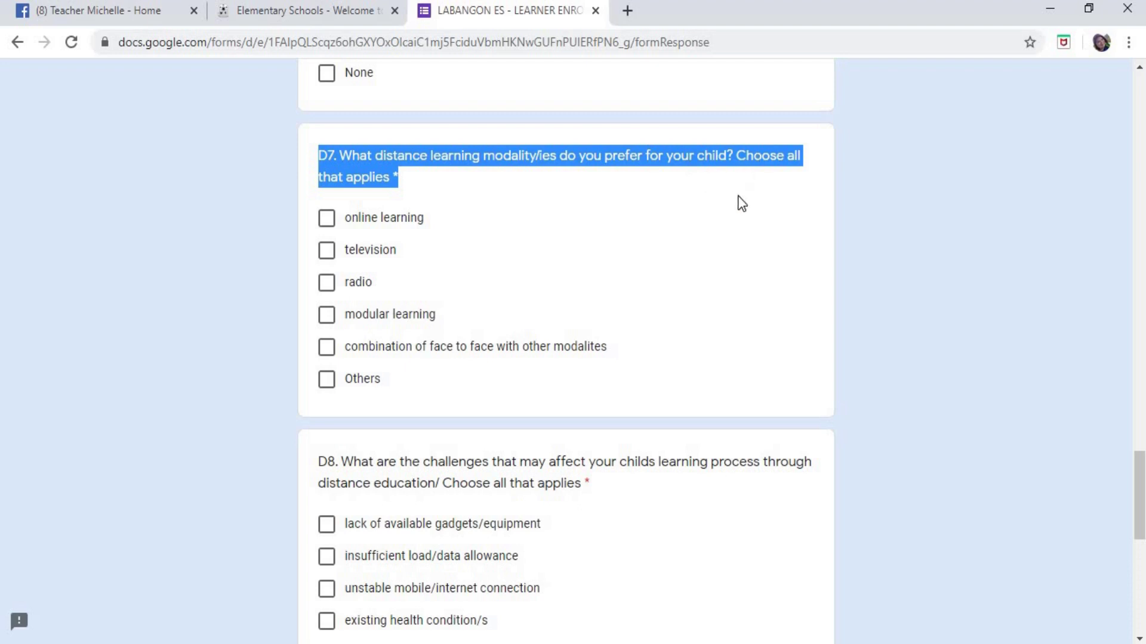
scroll(710, 238, "down", 3)
scroll(706, 220, "up", 4)
left_click(695, 361)
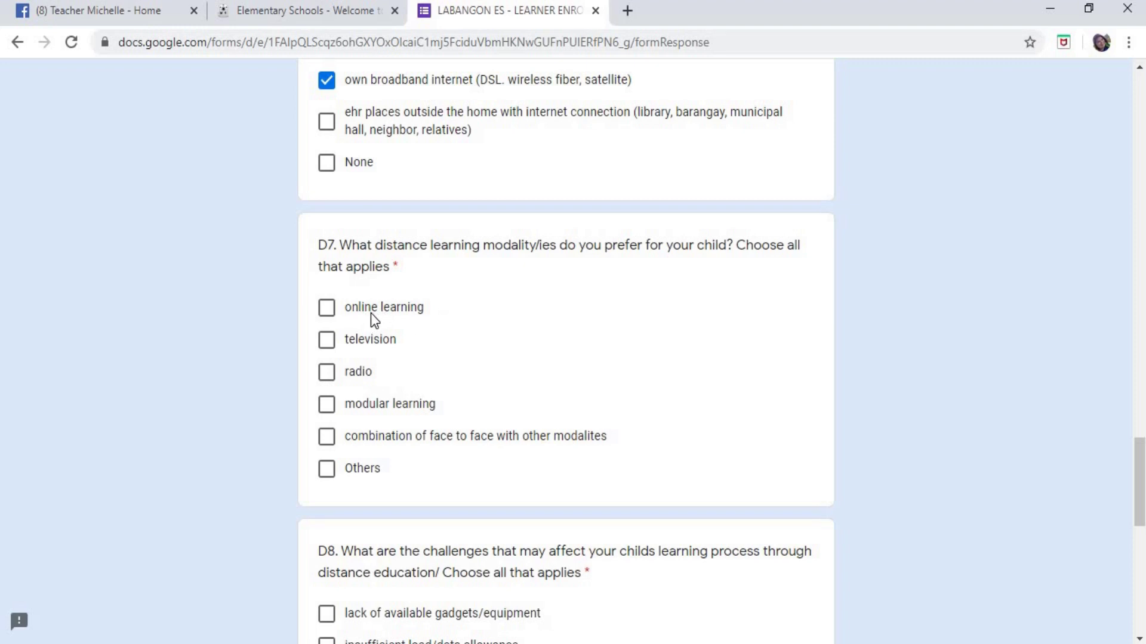
- Tick online learning and television as D7 distance learning modalities
left_click(327, 310)
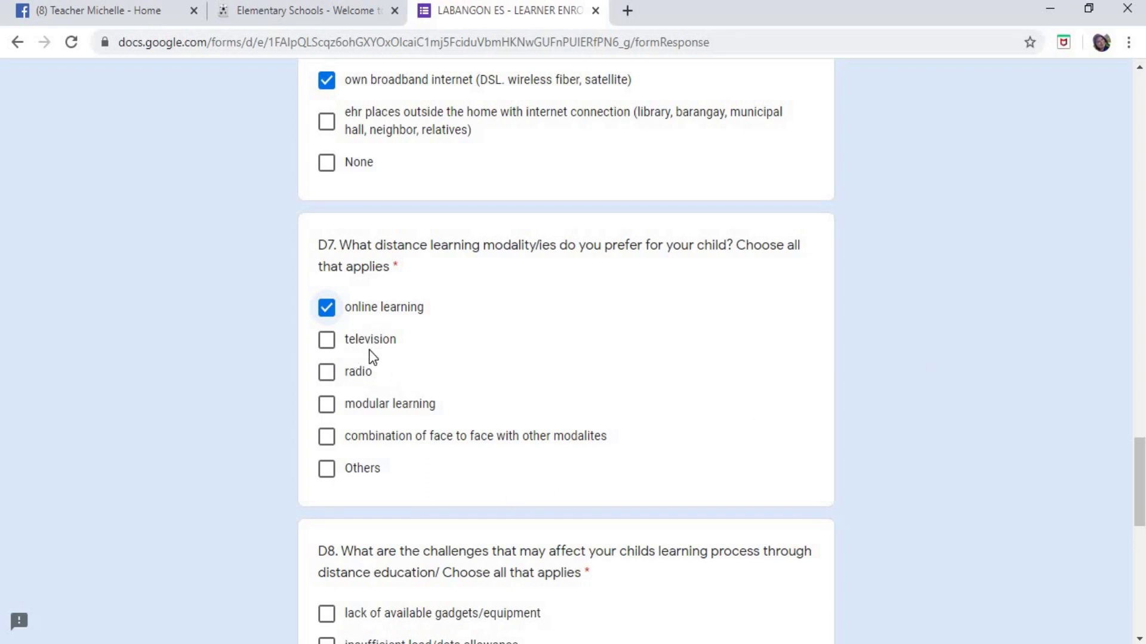
left_click(327, 342)
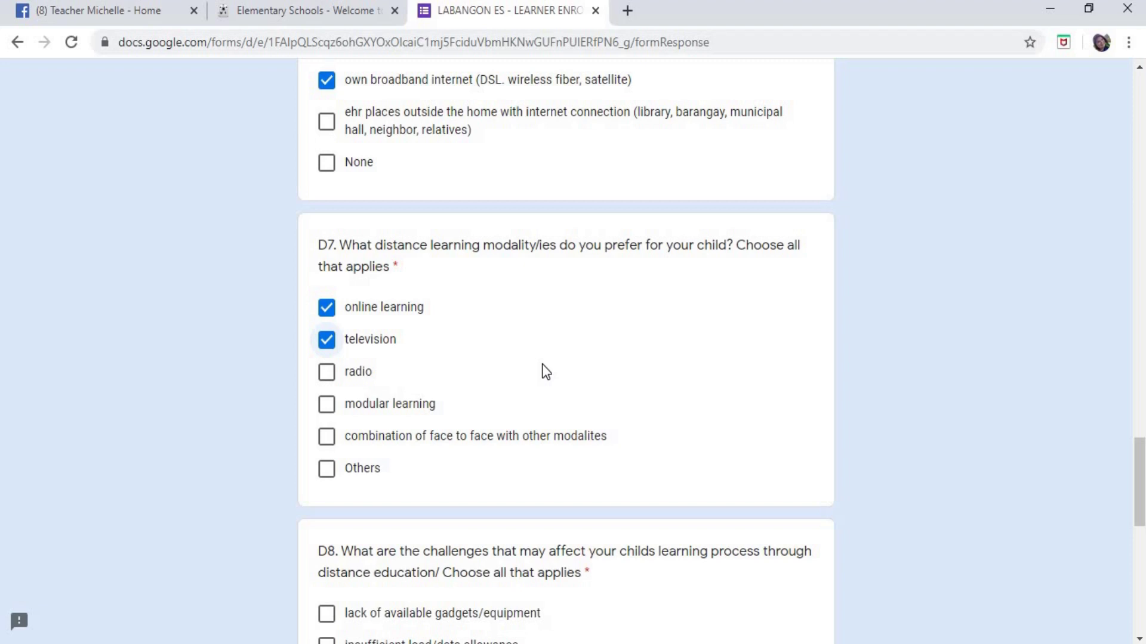
scroll(446, 309, "up", 10)
scroll(446, 309, "up", 3)
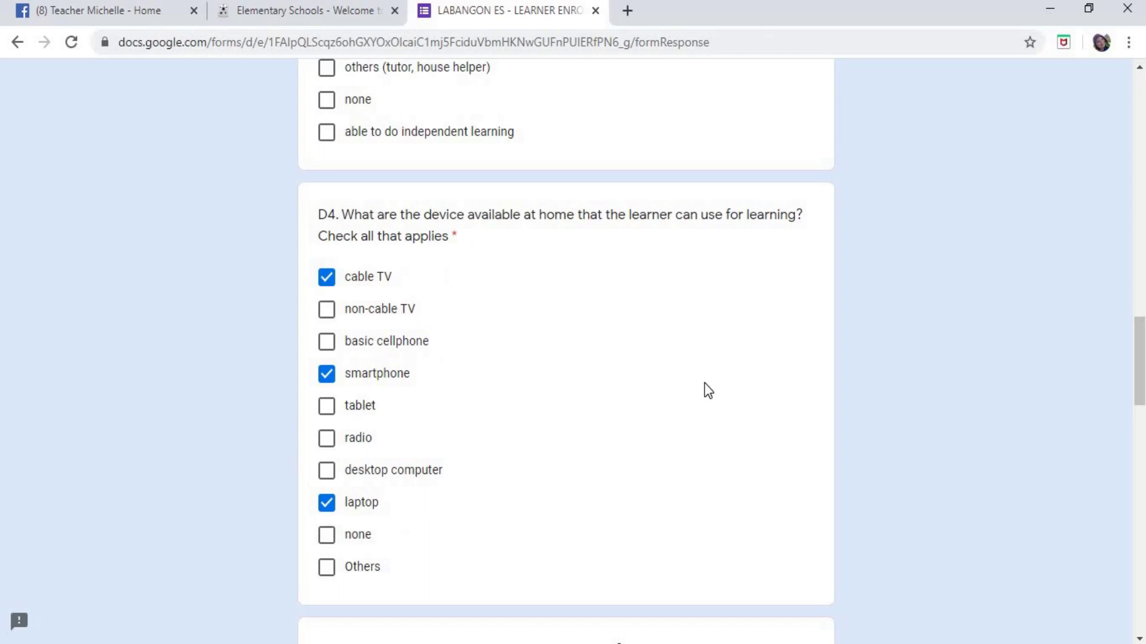
scroll(704, 384, "down", 13)
scroll(704, 384, "down", 6)
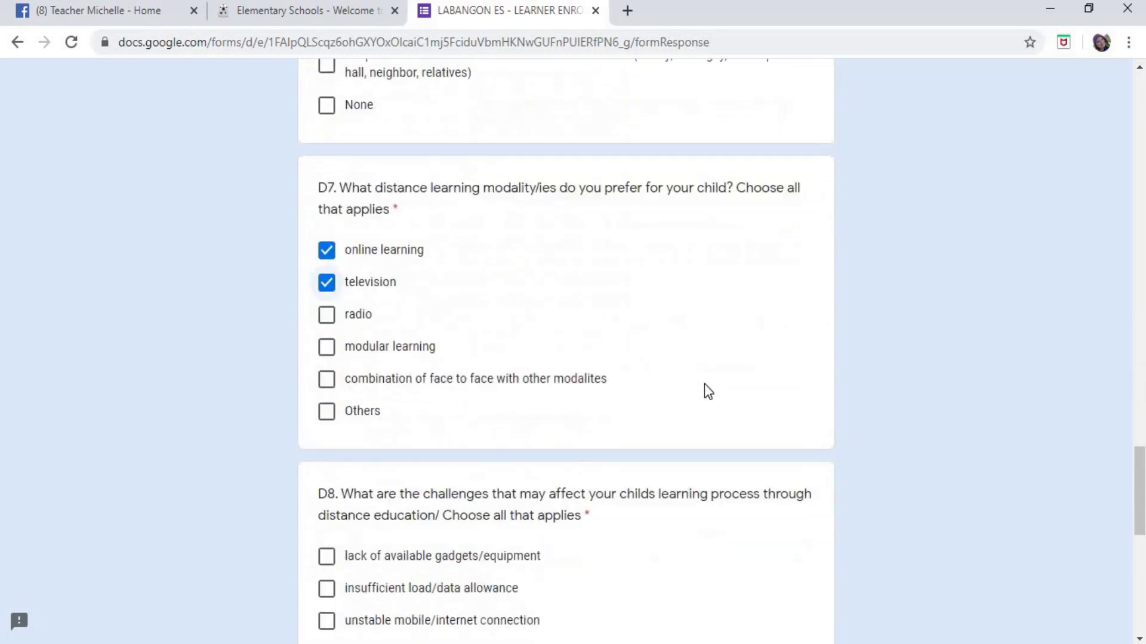
- Add radio, modular learning and combination of face to face to the D7 choices
scroll(704, 385, "up", 3)
scroll(704, 384, "up", 1)
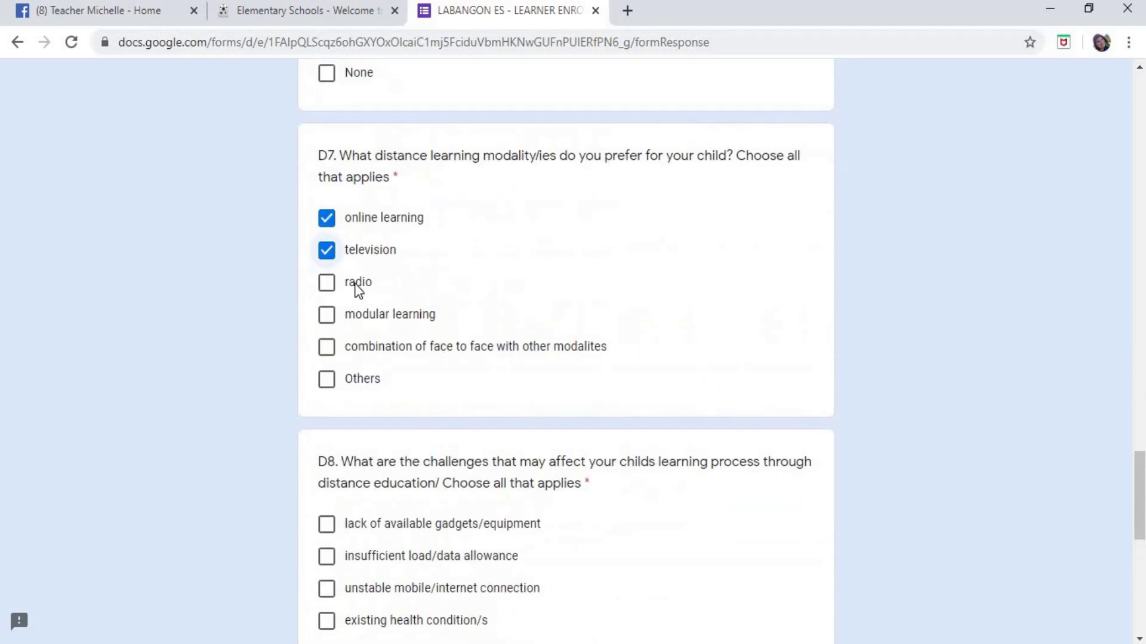
left_click(327, 282)
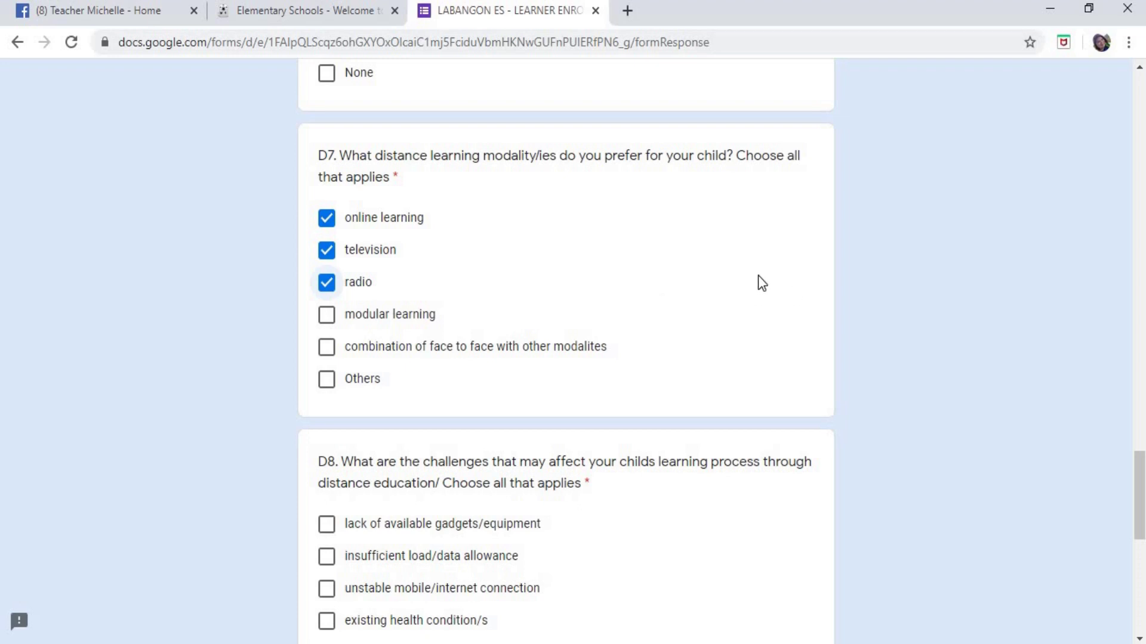
left_click(328, 321)
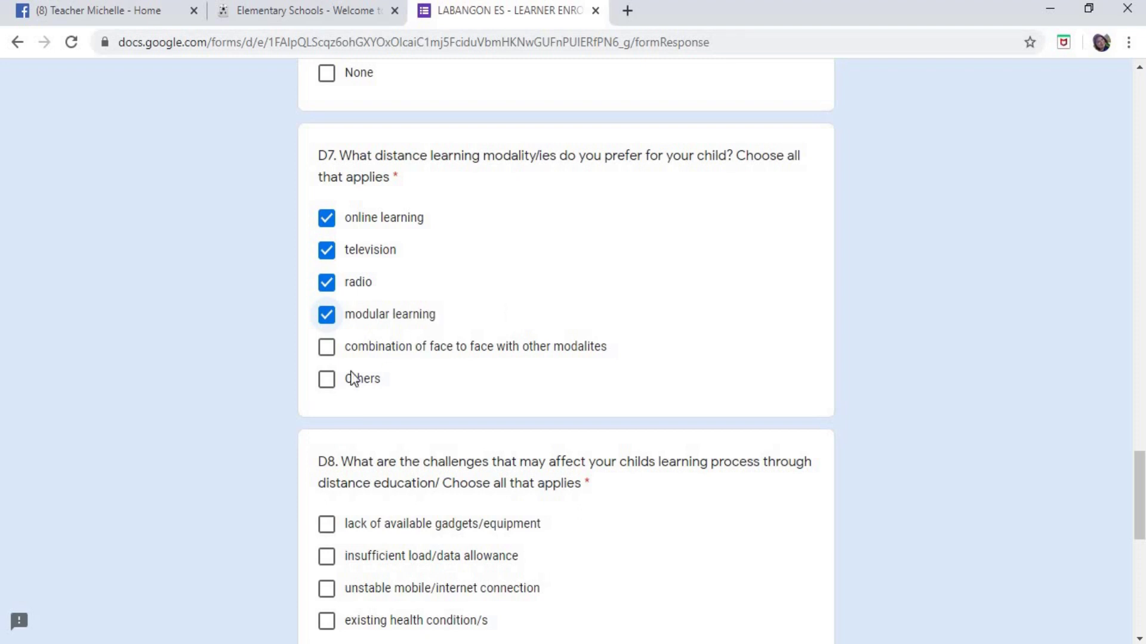
left_click(327, 348)
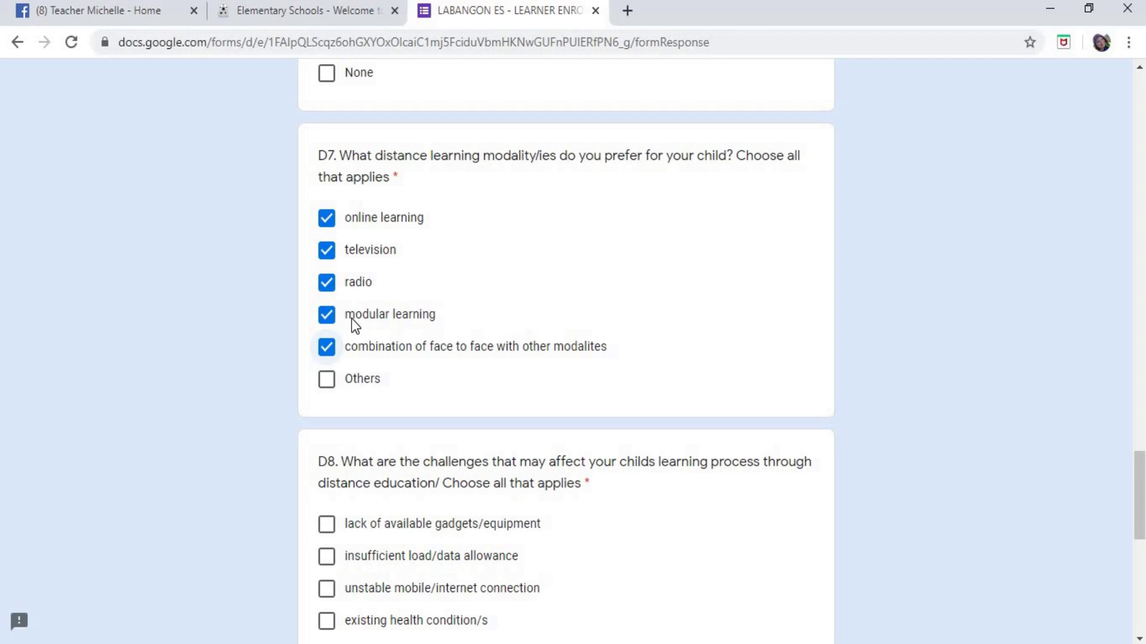
- Untick the face-to-face combination, modular, radio and television options in D7, keeping only online learning ticked
left_click(326, 349)
left_click(327, 314)
left_click(326, 282)
left_click(326, 250)
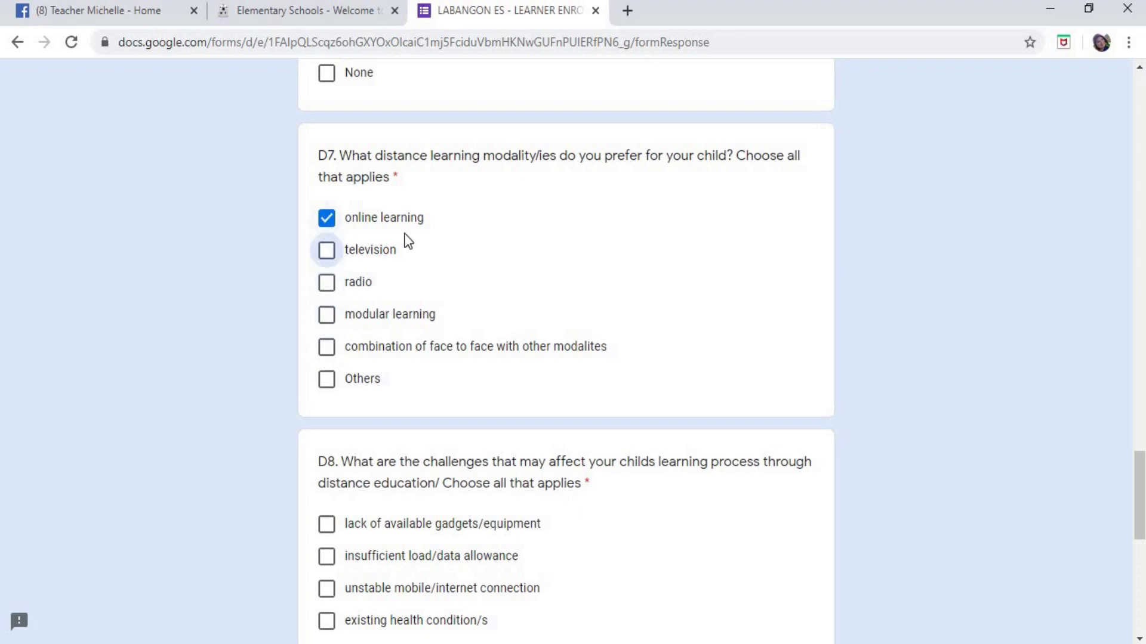
left_click(328, 221)
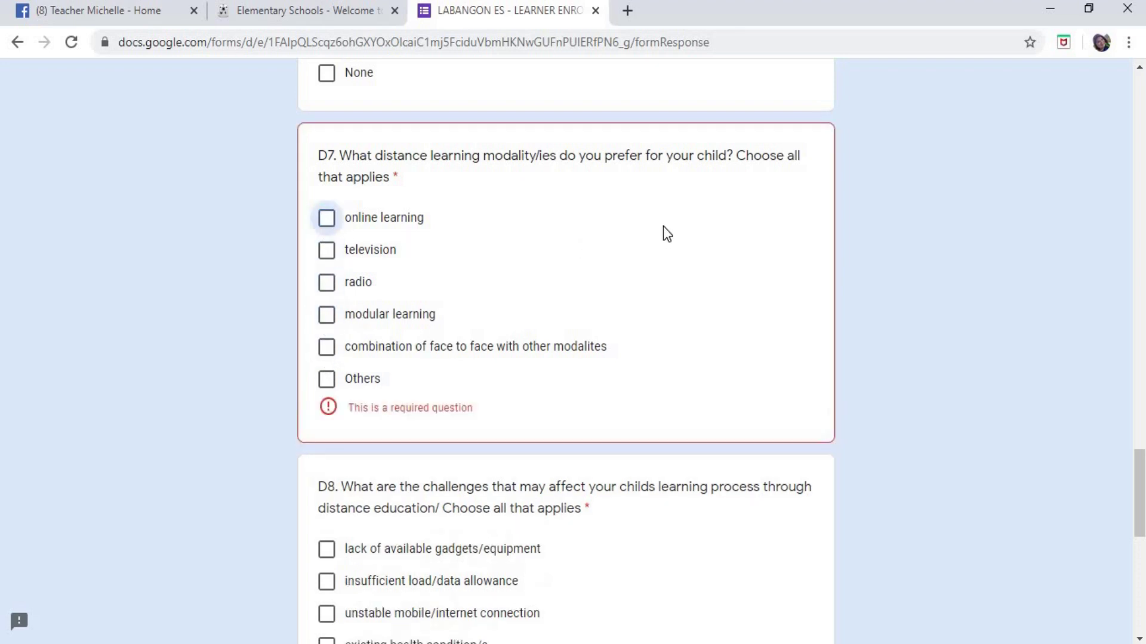
left_click(330, 225)
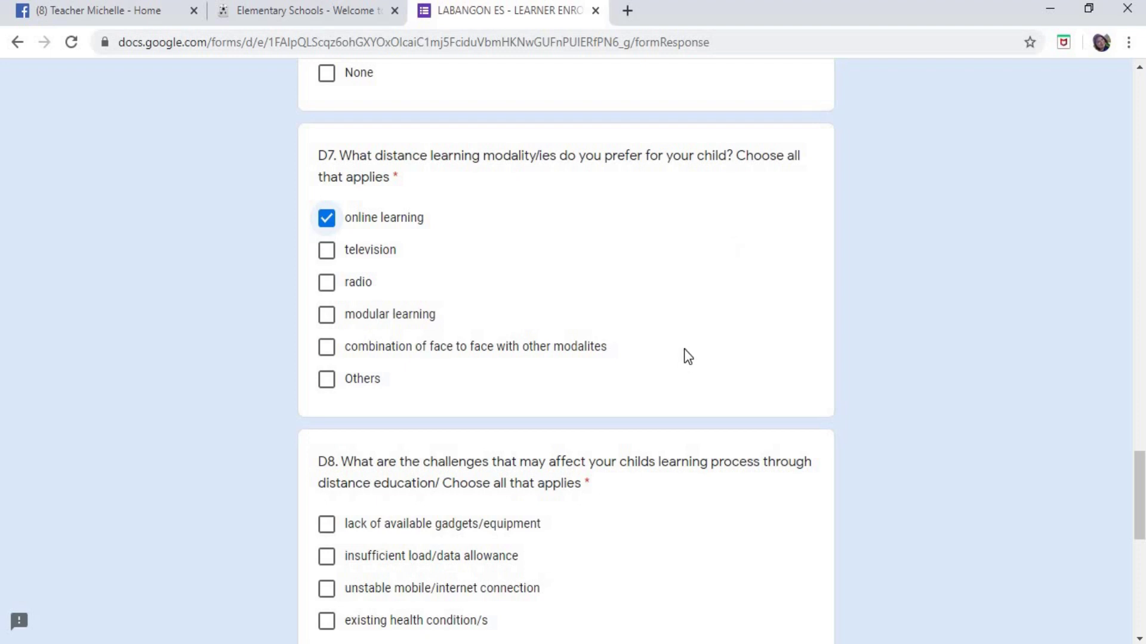
scroll(684, 311, "down", 1)
scroll(686, 318, "down", 1)
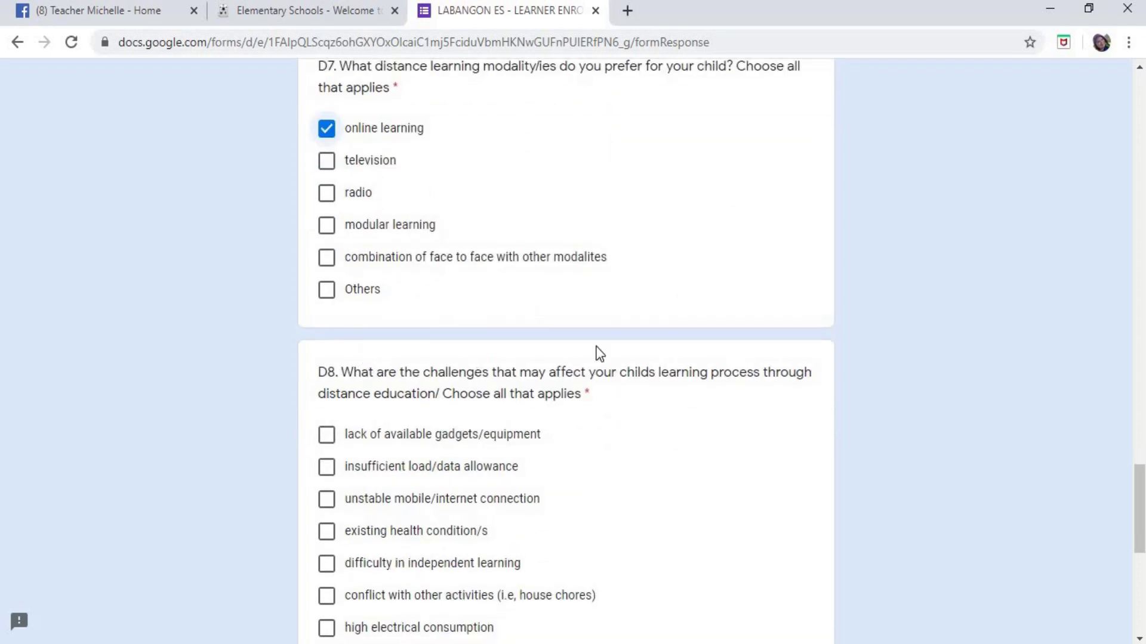
scroll(722, 210, "up", 1)
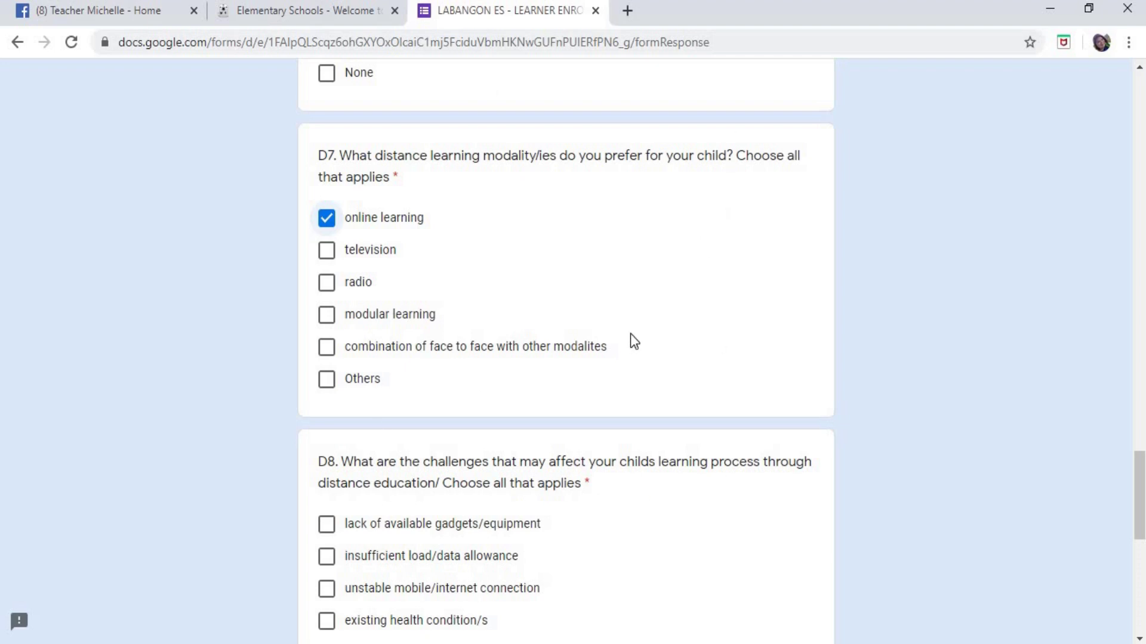
scroll(632, 339, "up", 5)
scroll(633, 338, "up", 4)
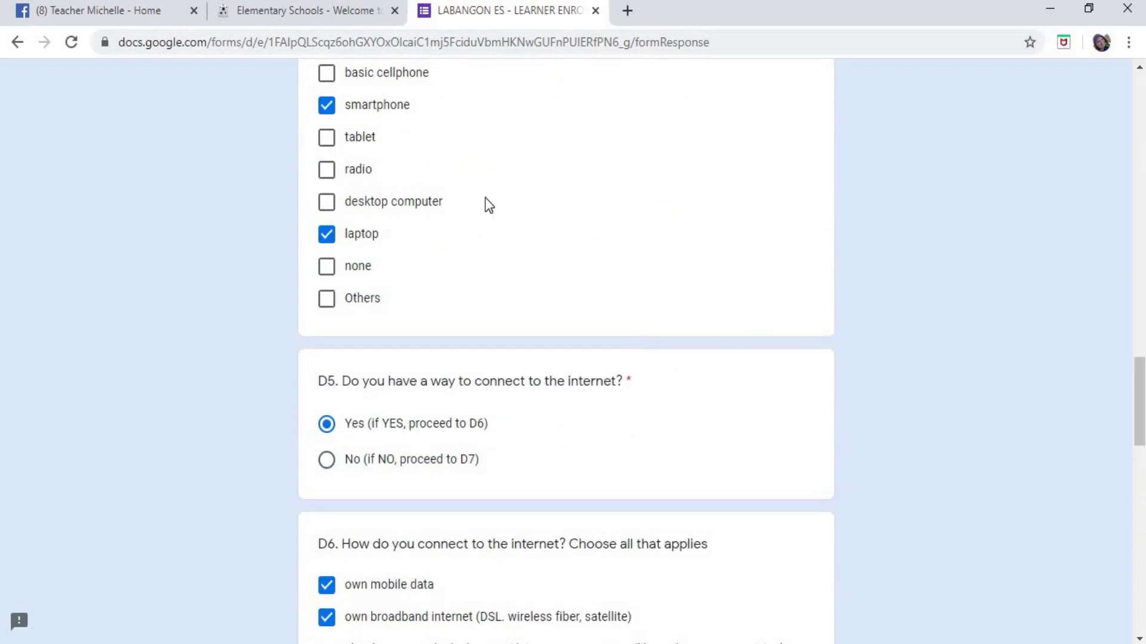
scroll(536, 165, "up", 3)
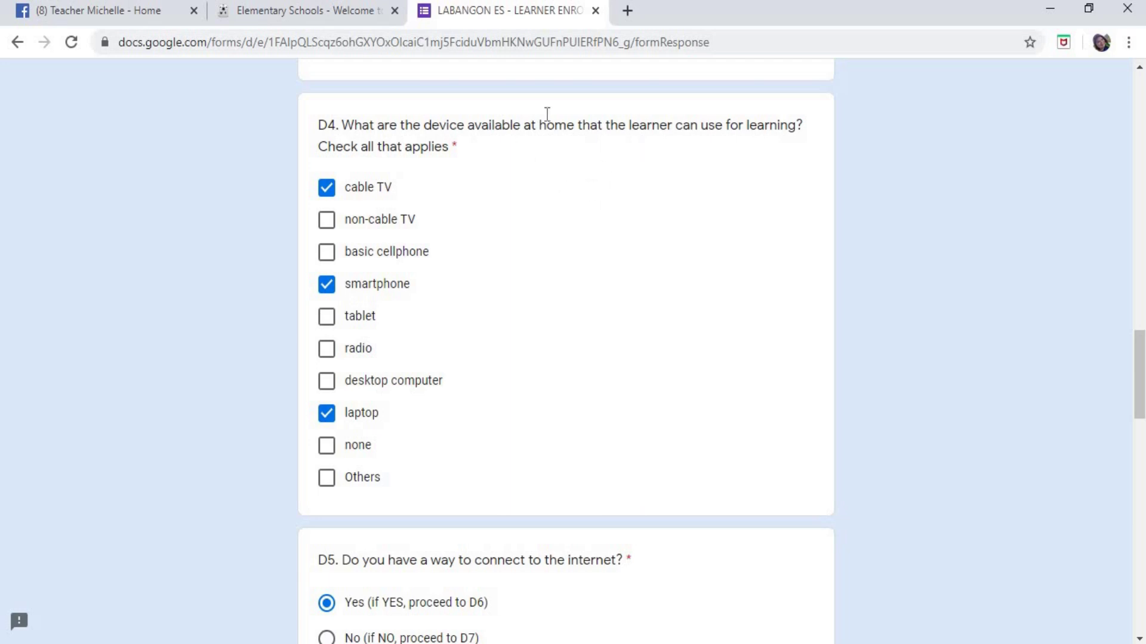
scroll(606, 297, "up", 7)
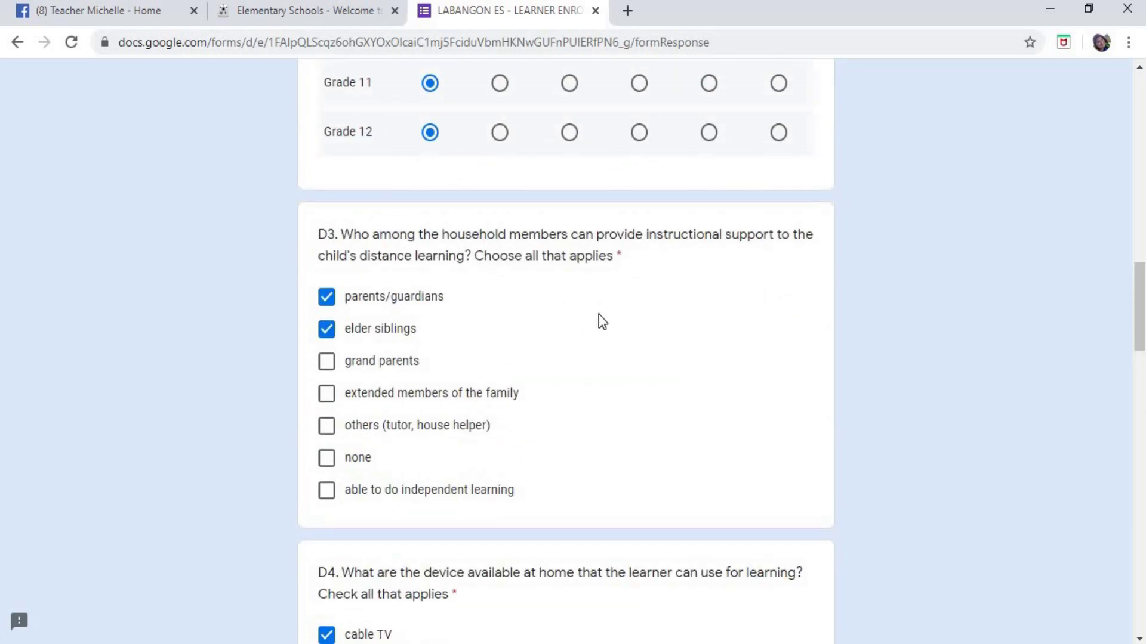
scroll(599, 321, "down", 20)
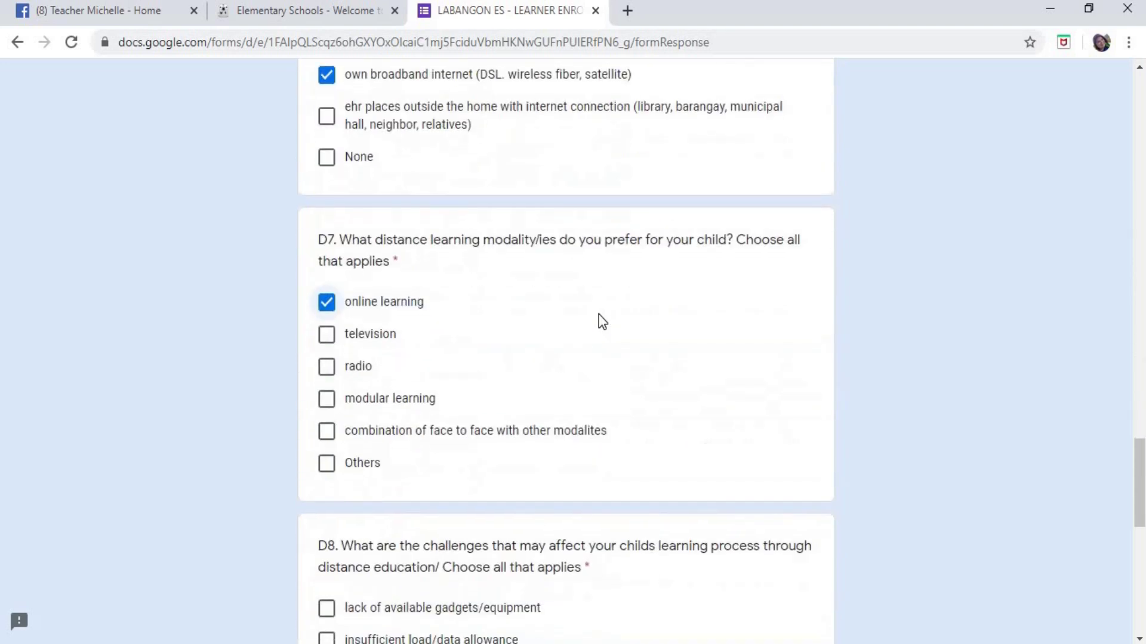
scroll(601, 320, "down", 4)
scroll(565, 322, "up", 2)
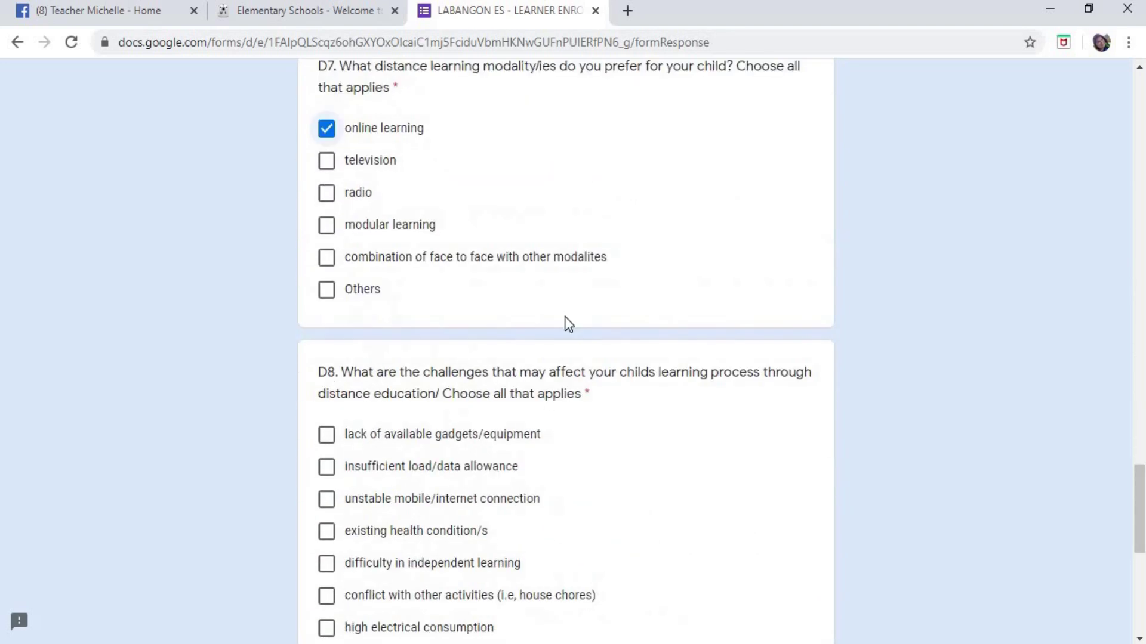
scroll(565, 322, "down", 2)
scroll(564, 322, "up", 3)
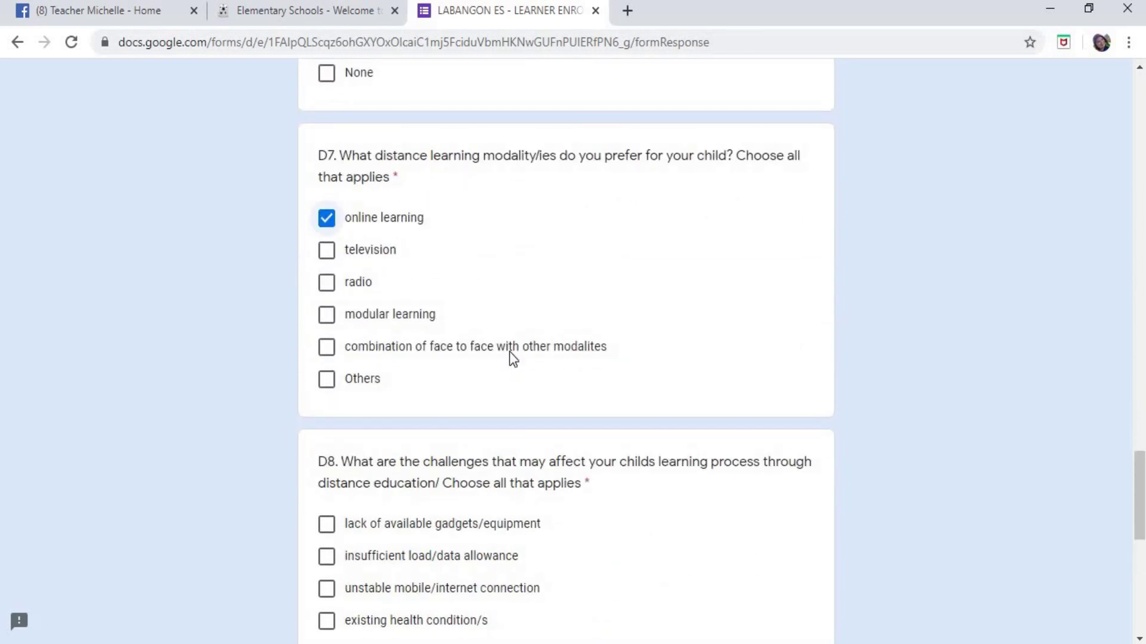
scroll(510, 357, "down", 5)
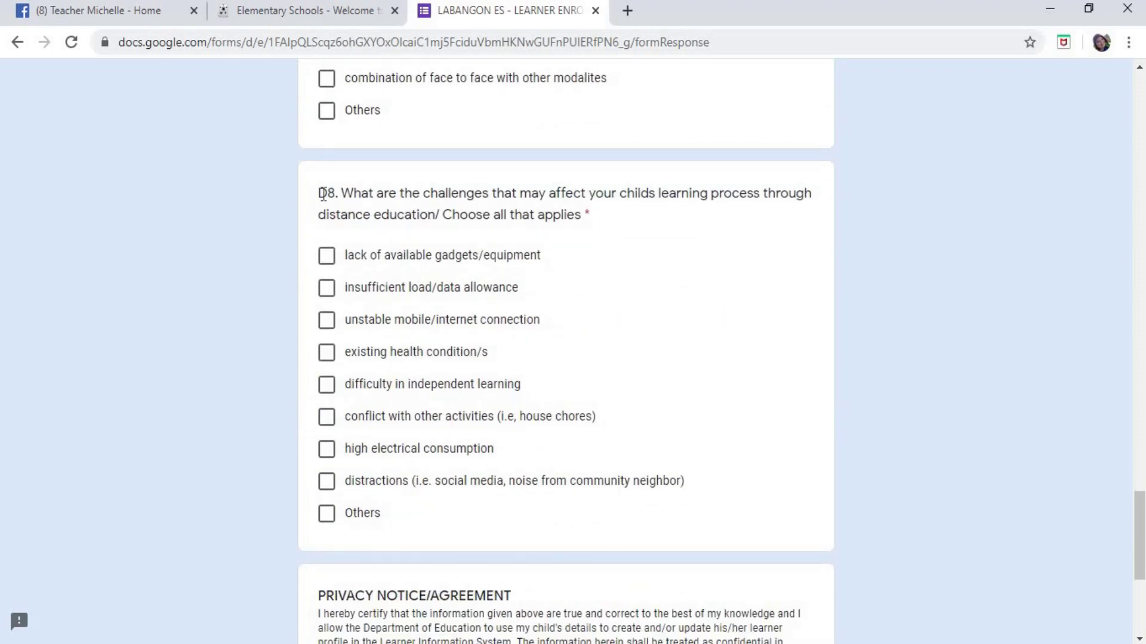
- Highlight the D8 question text from 'D8' through 'applies *', scrolling around that part of the form
left_click_drag(319, 193, 617, 226)
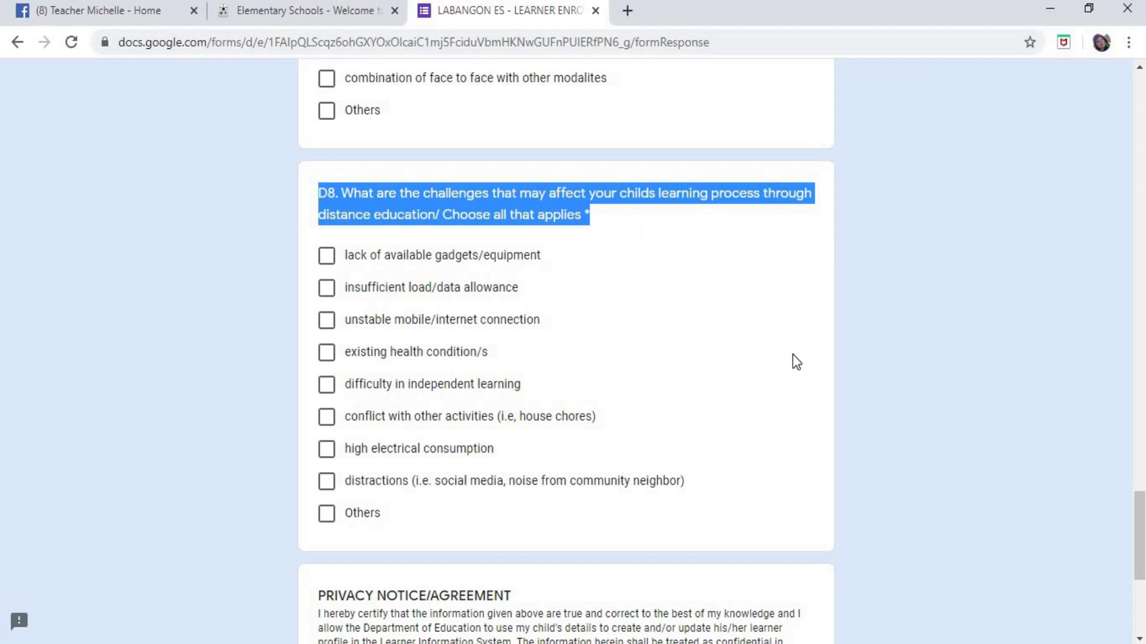
scroll(793, 355, "up", 3)
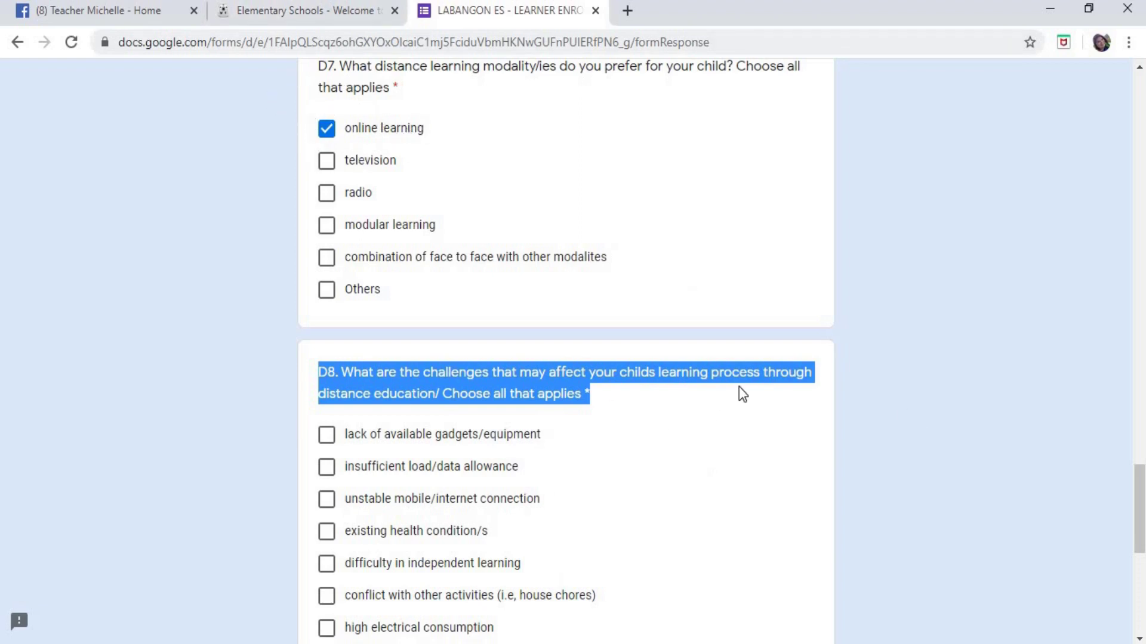
scroll(742, 394, "down", 3)
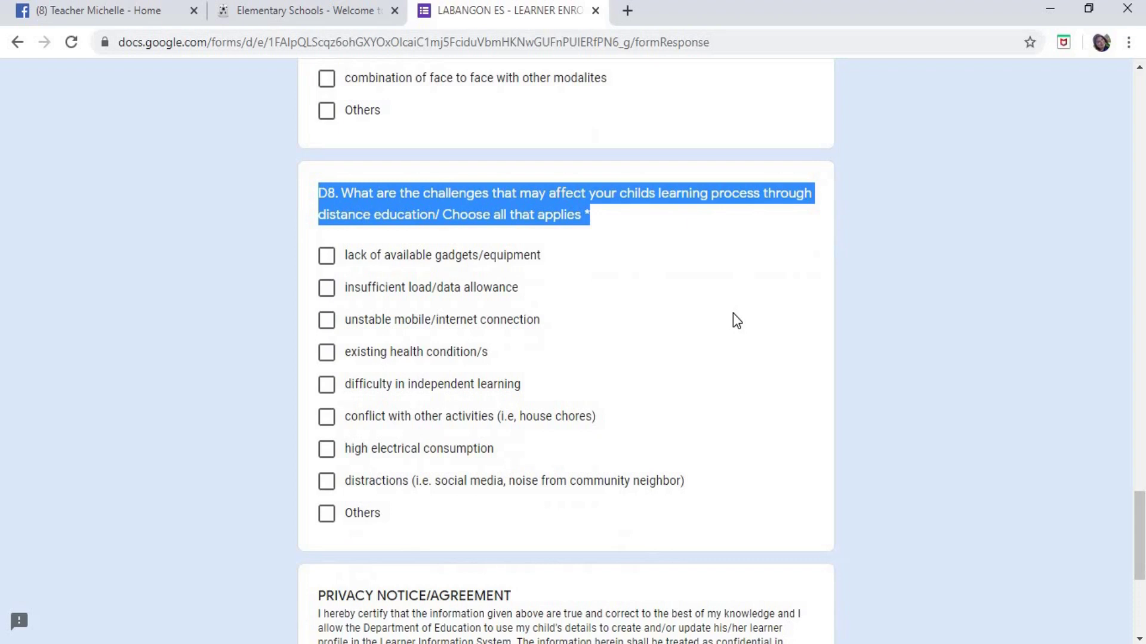
scroll(734, 320, "up", 1)
scroll(722, 346, "up", 3)
scroll(710, 358, "down", 4)
scroll(682, 281, "up", 1)
scroll(681, 280, "up", 2)
scroll(682, 281, "down", 1)
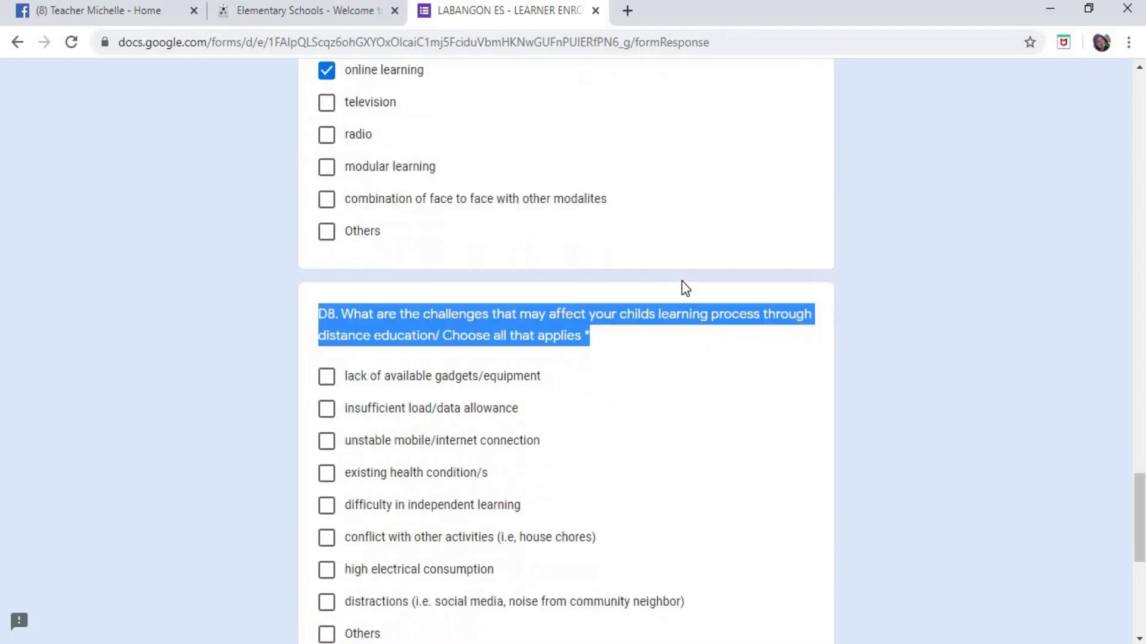
scroll(504, 185, "up", 1)
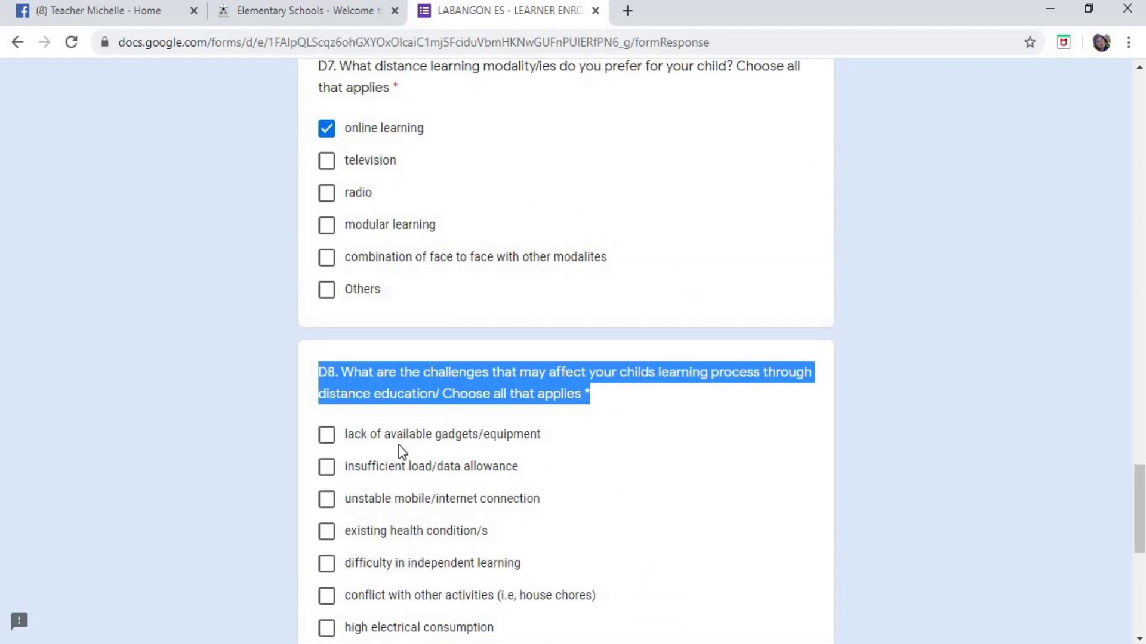
- Tick lack of available gadgets/equipment, insufficient load/data allowance and unstable mobile/internet connection under D8
left_click(328, 435)
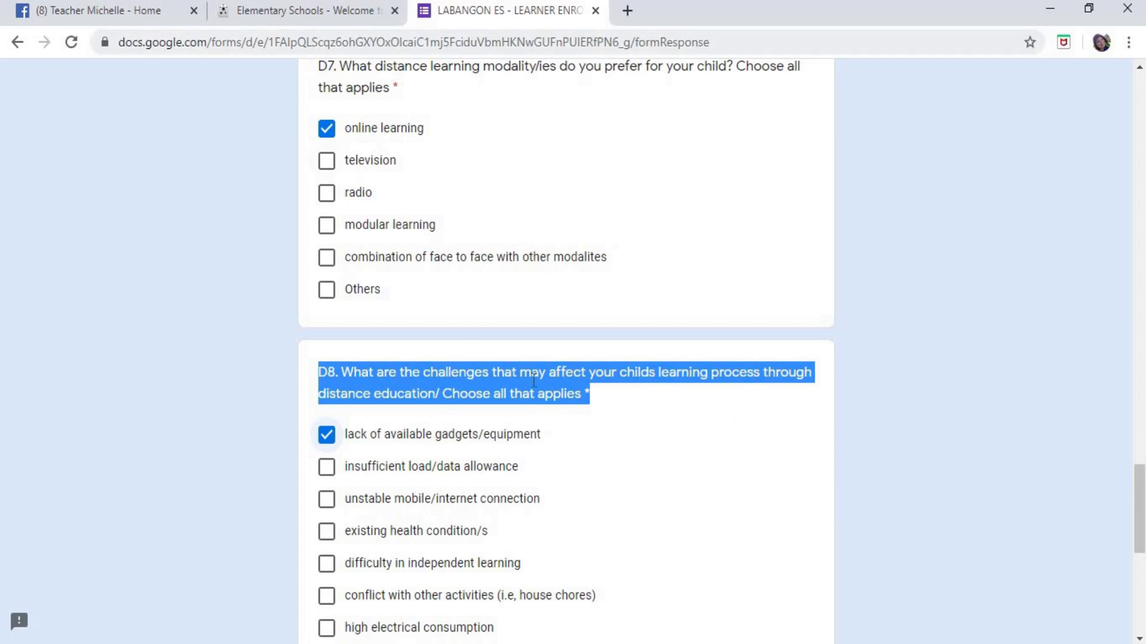
left_click(332, 473)
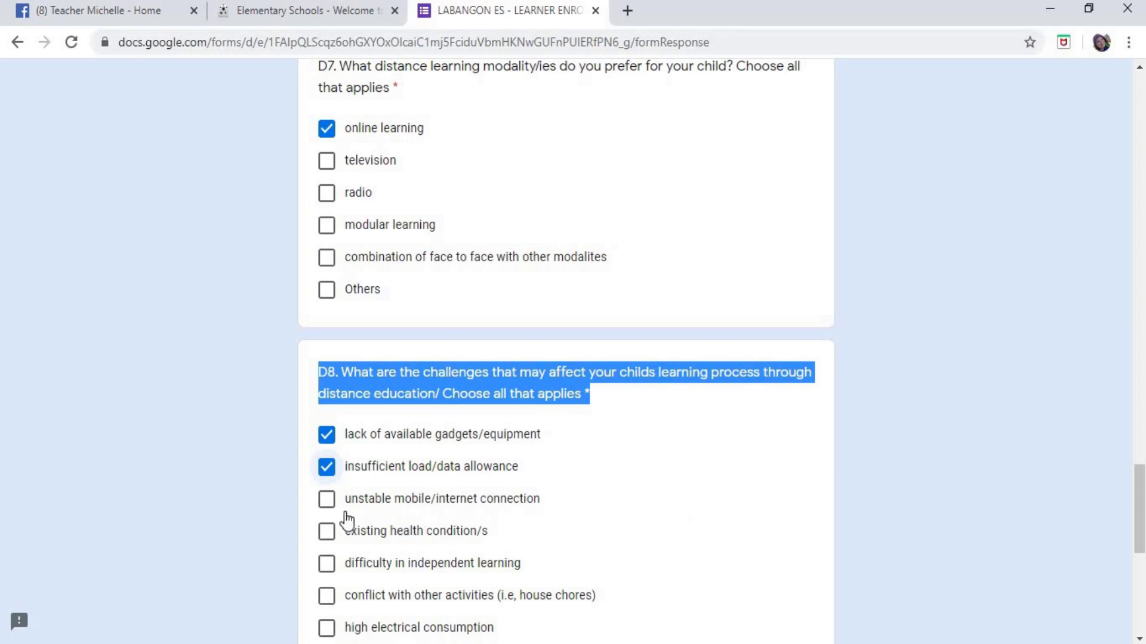
left_click(327, 500)
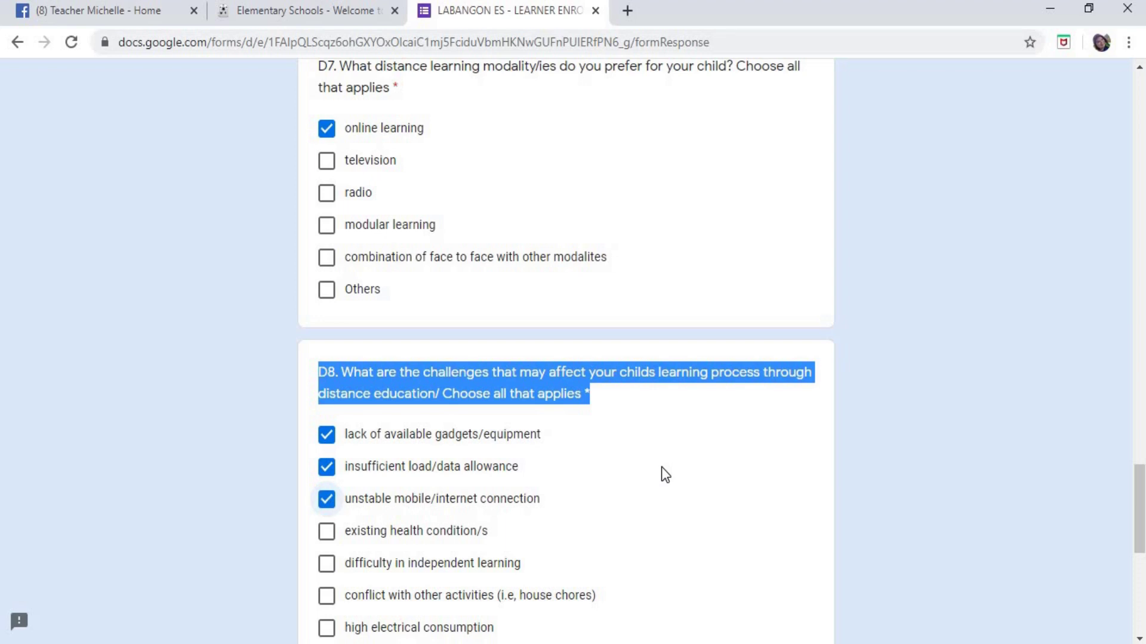
scroll(892, 389, "down", 2)
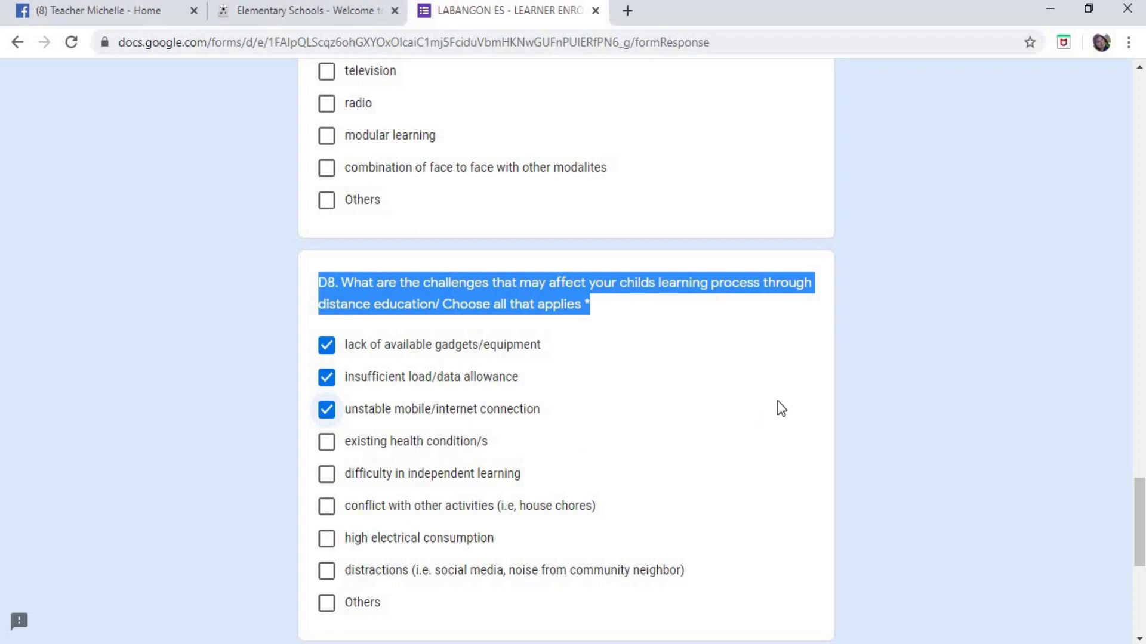
scroll(780, 406, "up", 2)
- Switch D7 from online learning to the face-to-face combination, and tick existing health condition/s under D8
left_click(324, 140)
left_click(378, 270)
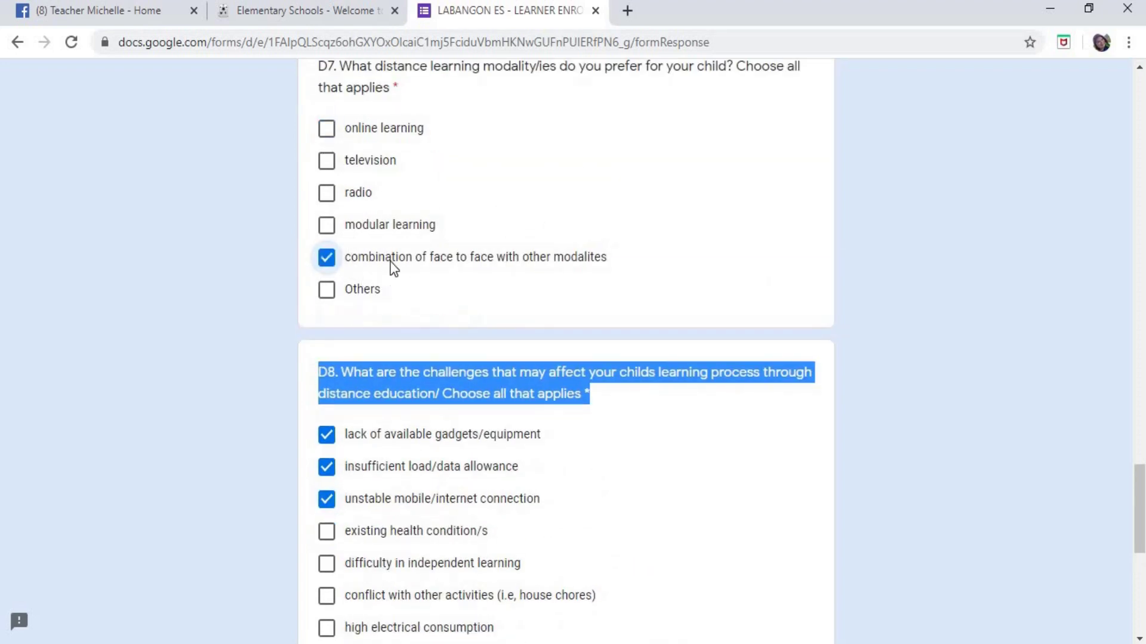
scroll(723, 453, "down", 2)
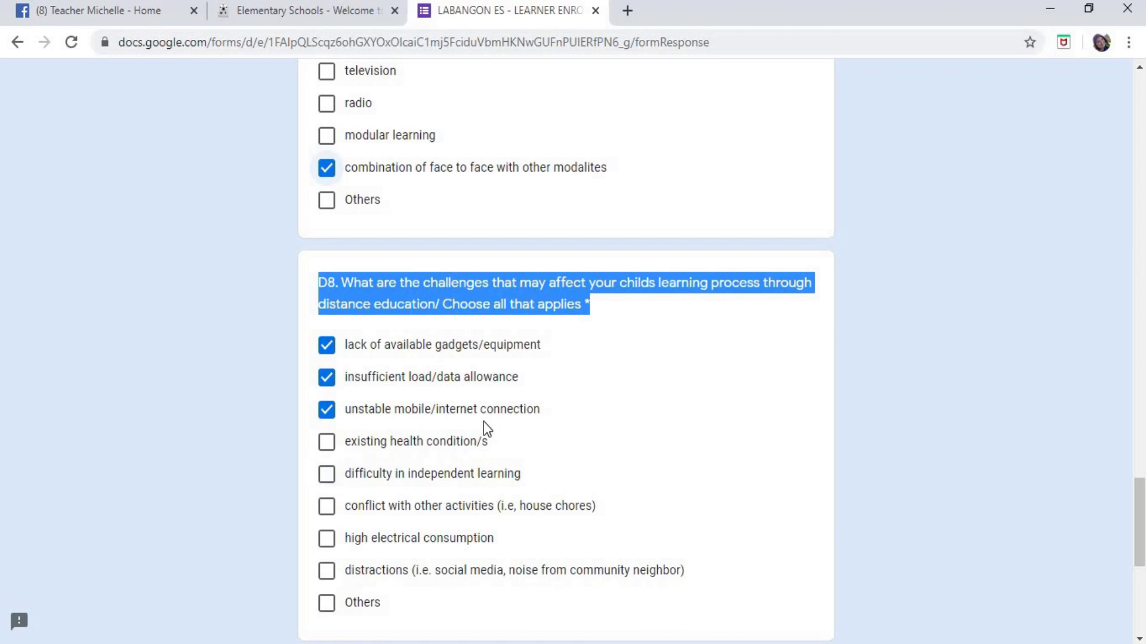
scroll(854, 424, "up", 2)
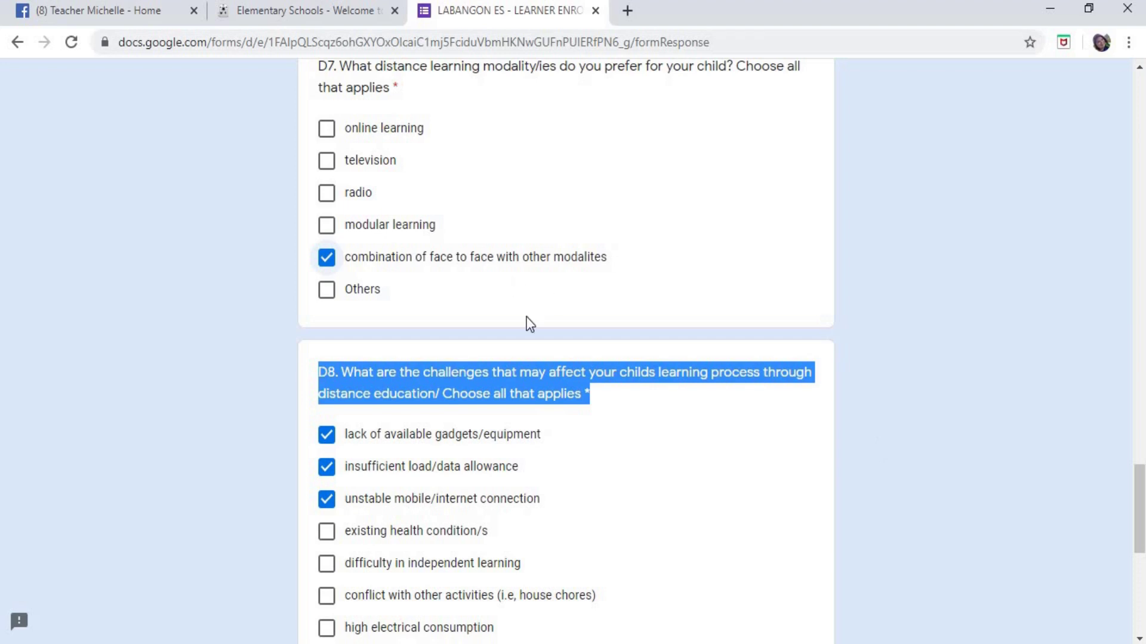
left_click(364, 537)
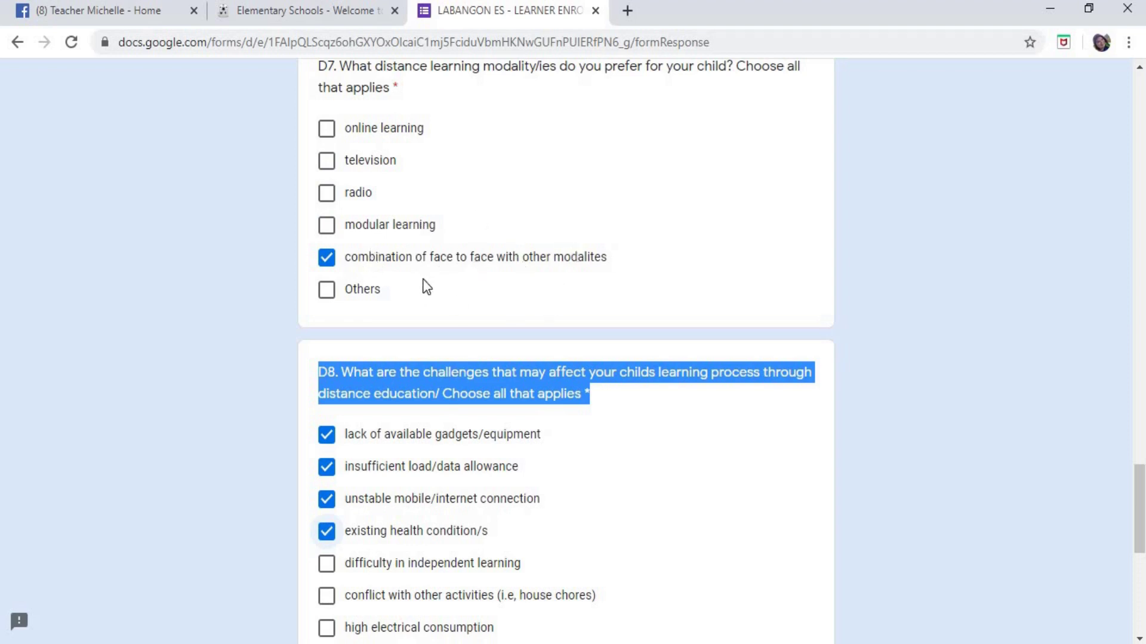
- Re-tick online learning and untick the face-to-face combination in D7. Add difficulty in independent learning and conflict with other activities to D8
left_click(326, 128)
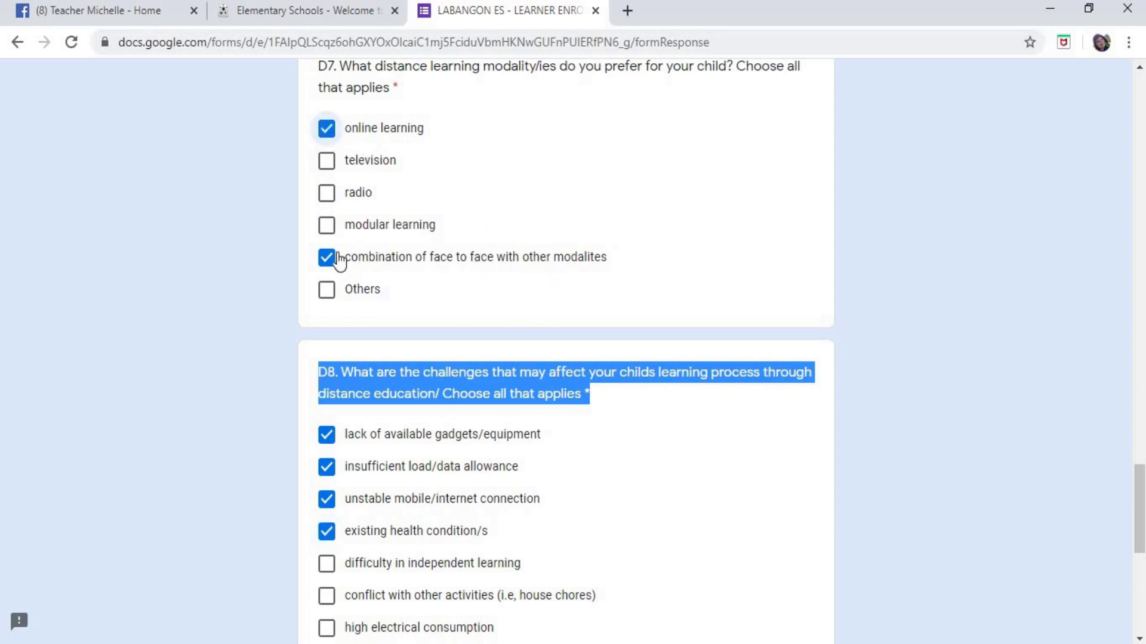
left_click(326, 258)
scroll(440, 529, "down", 1)
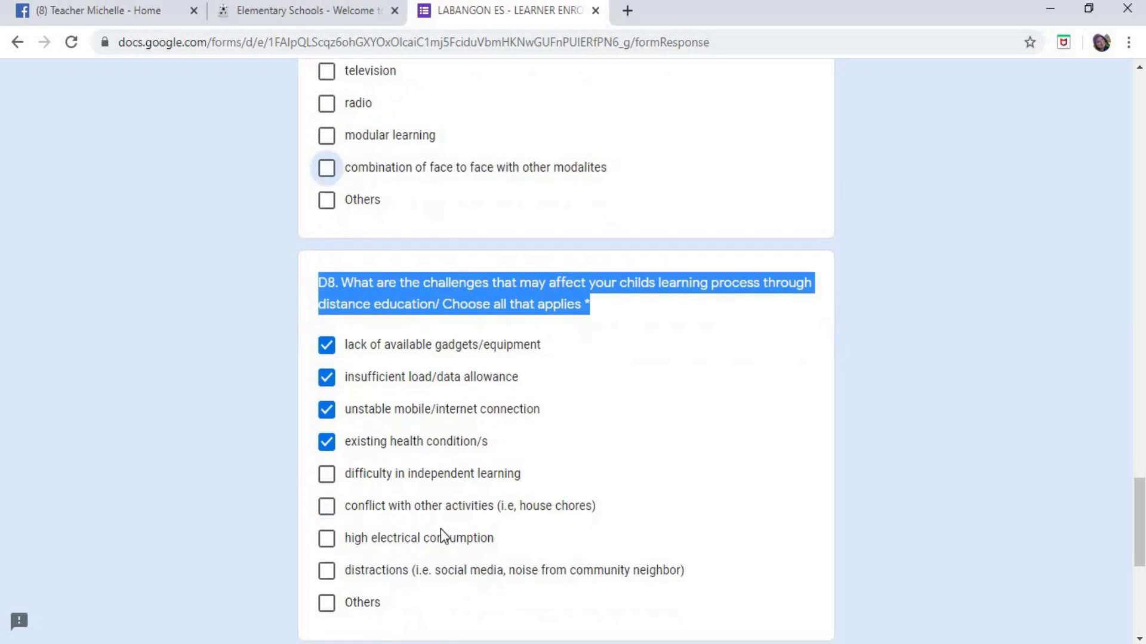
scroll(457, 505, "down", 3)
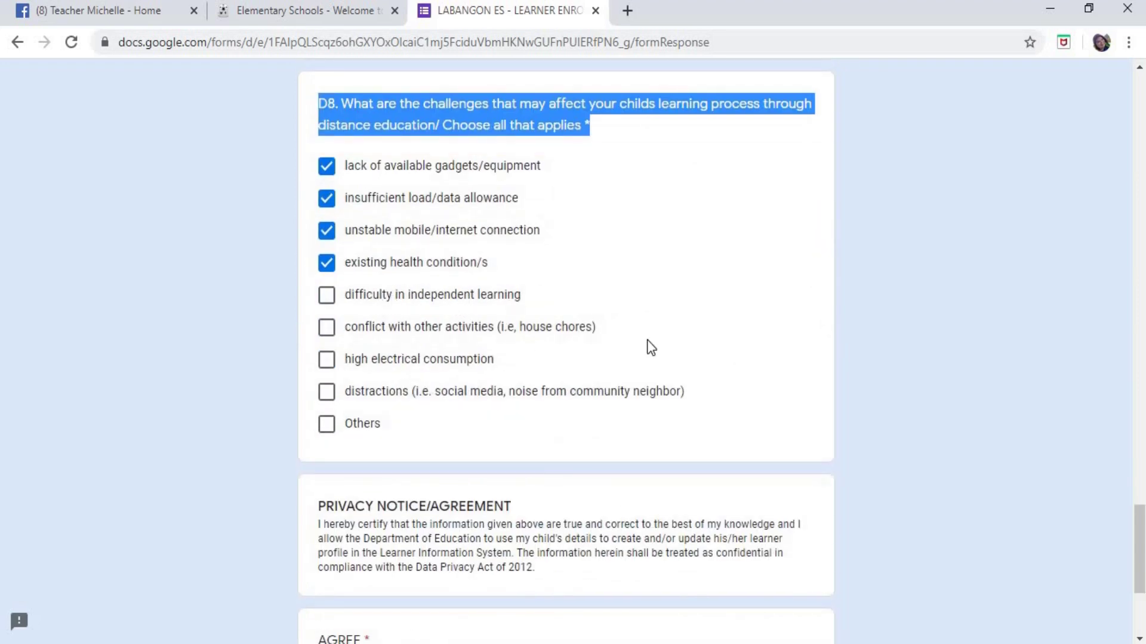
scroll(684, 342, "down", 1)
scroll(684, 342, "up", 2)
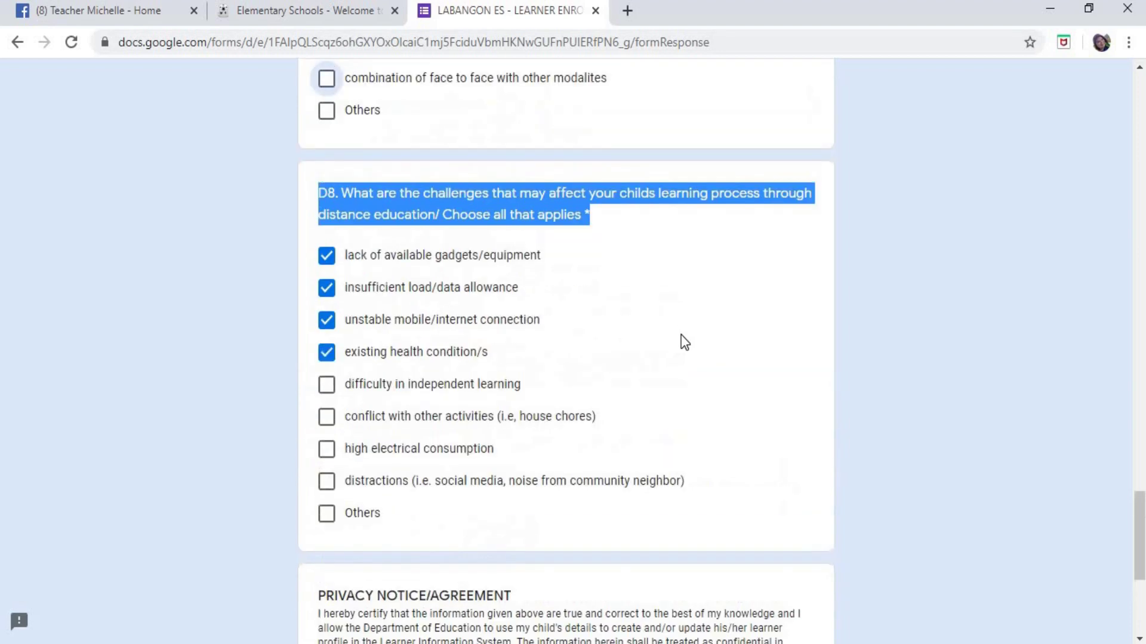
scroll(685, 342, "down", 1)
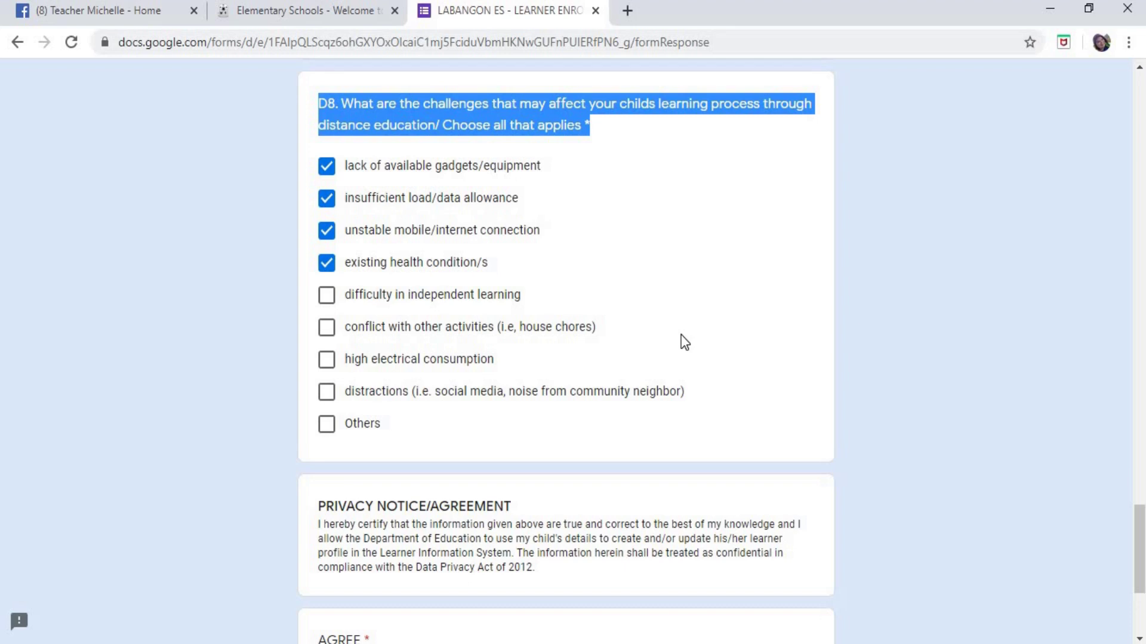
left_click(328, 296)
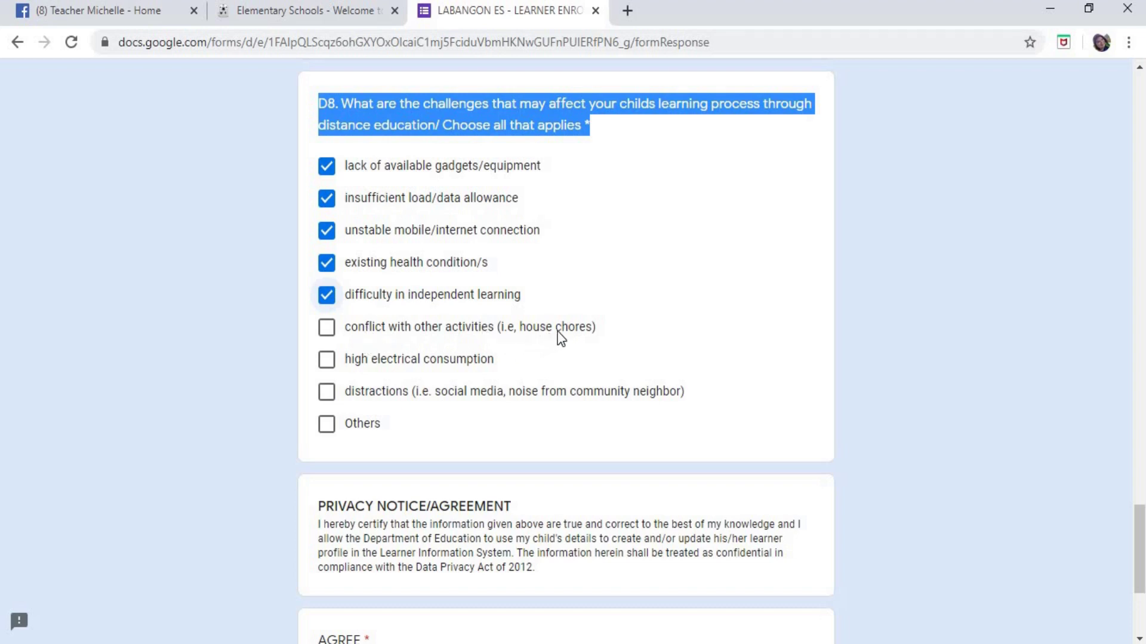
left_click(326, 327)
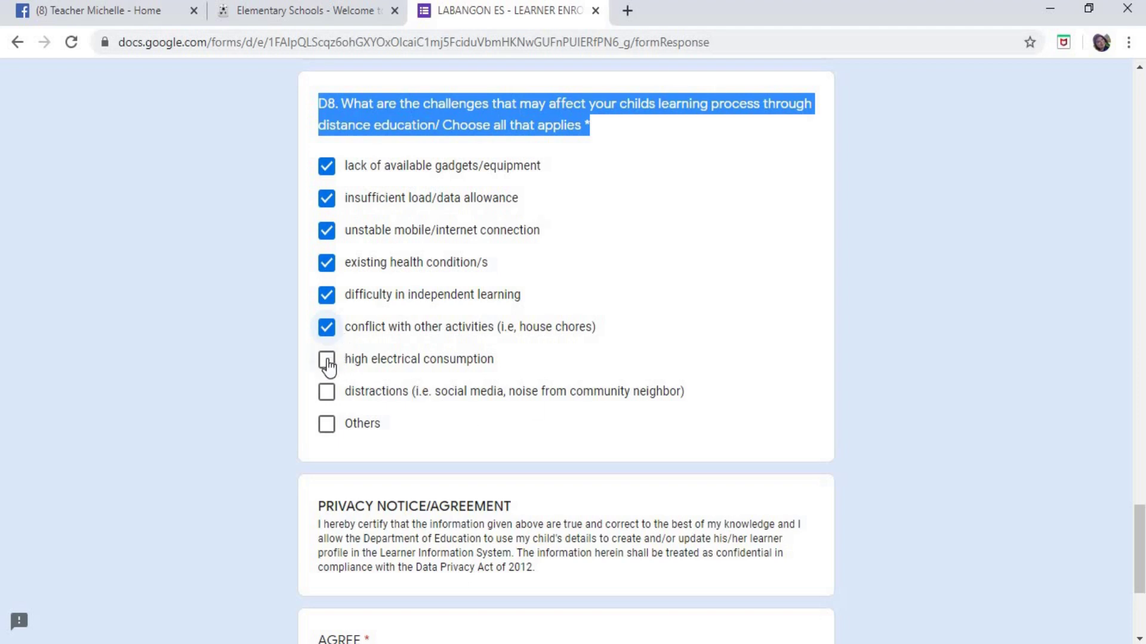
- Tick high electrical consumption under D8 and clear the highlight on the question text
left_click(572, 369)
scroll(660, 358, "up", 5)
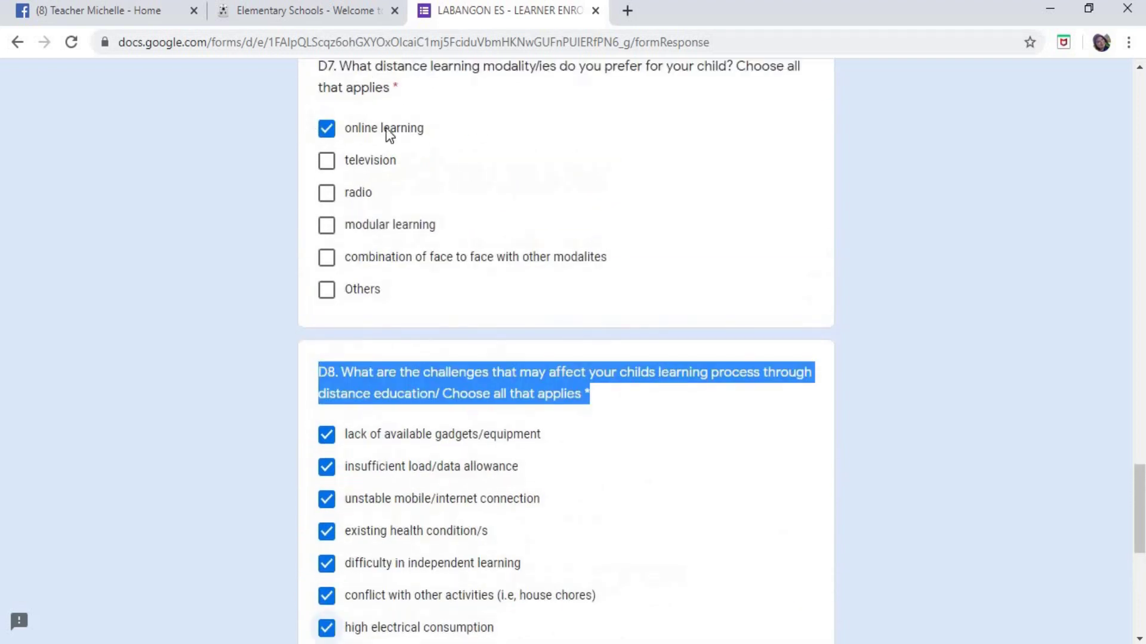
scroll(649, 213, "down", 2)
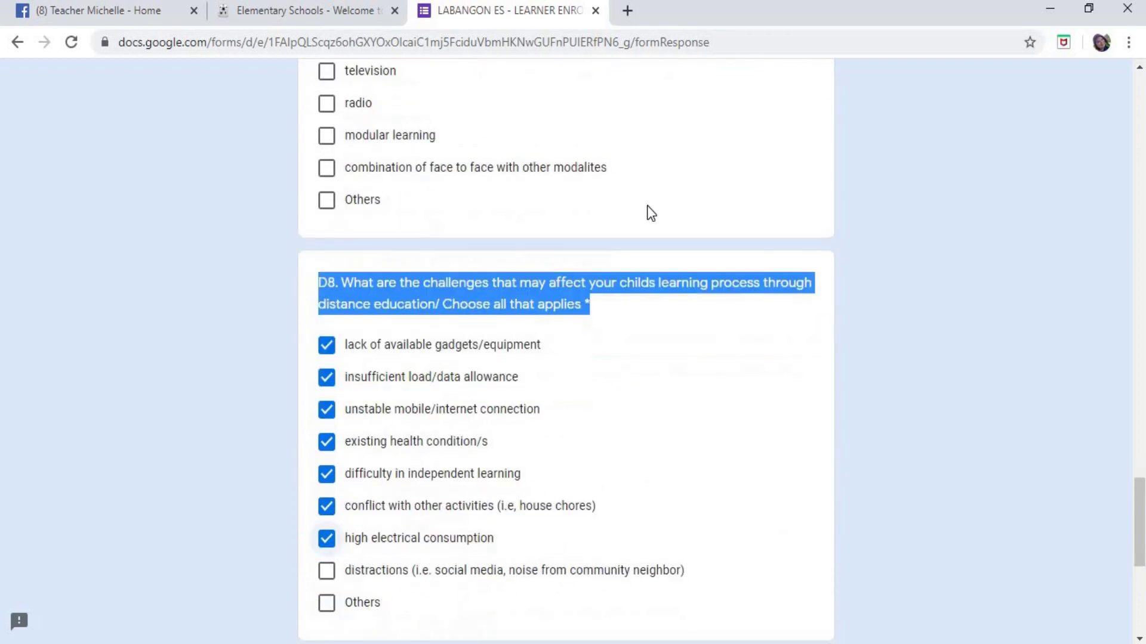
left_click(674, 336)
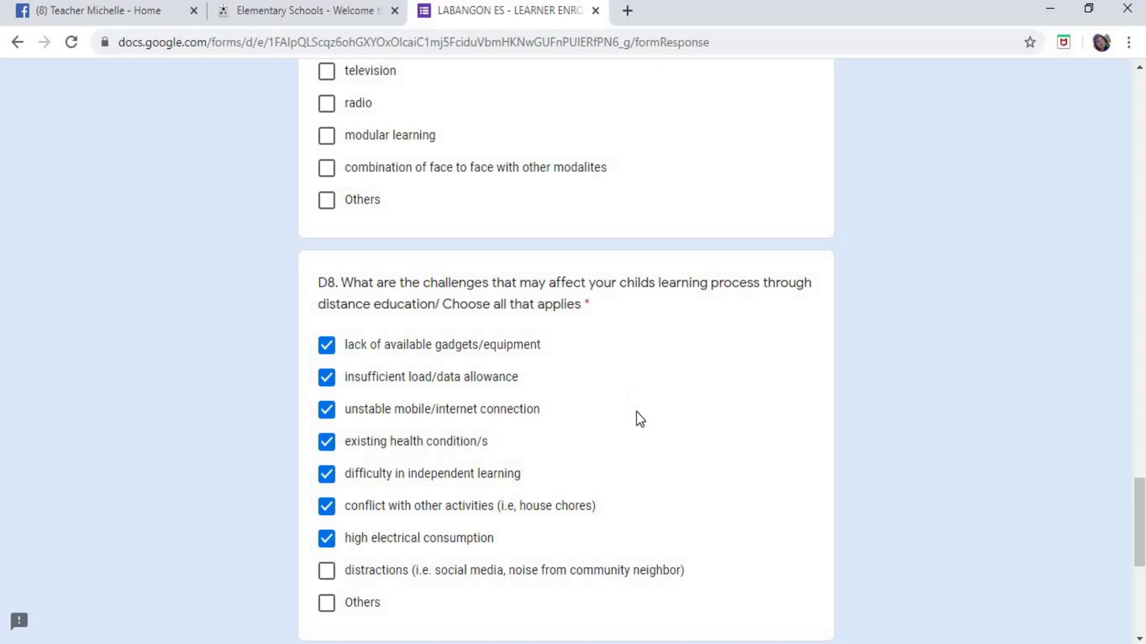
- Tick distractions under D8, highlighting 'social media' and 'noise from community neighbor' in its label
scroll(649, 414, "down", 3)
left_click(334, 389)
scroll(680, 349, "up", 1)
scroll(685, 346, "up", 4)
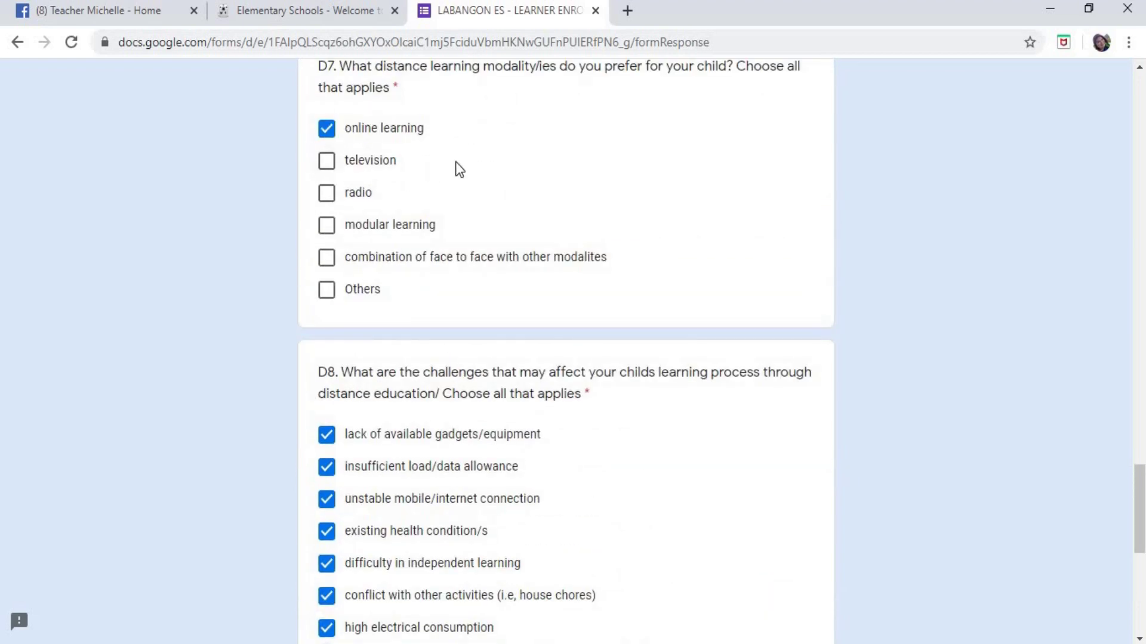
scroll(609, 170, "down", 3)
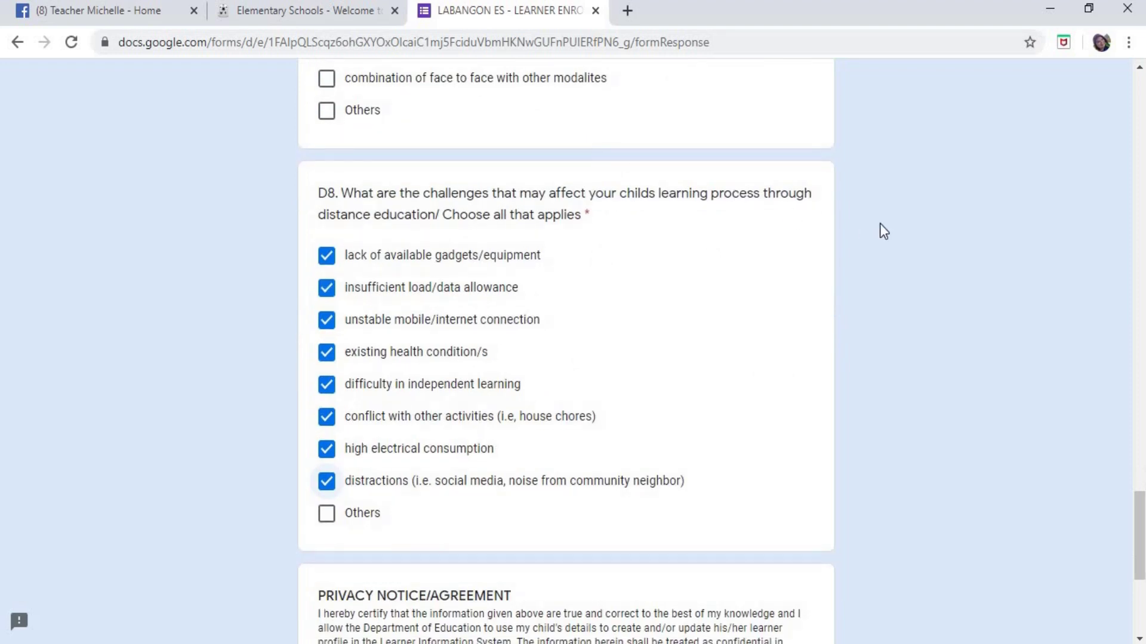
double_click(437, 486)
left_click_drag(498, 485, 509, 495)
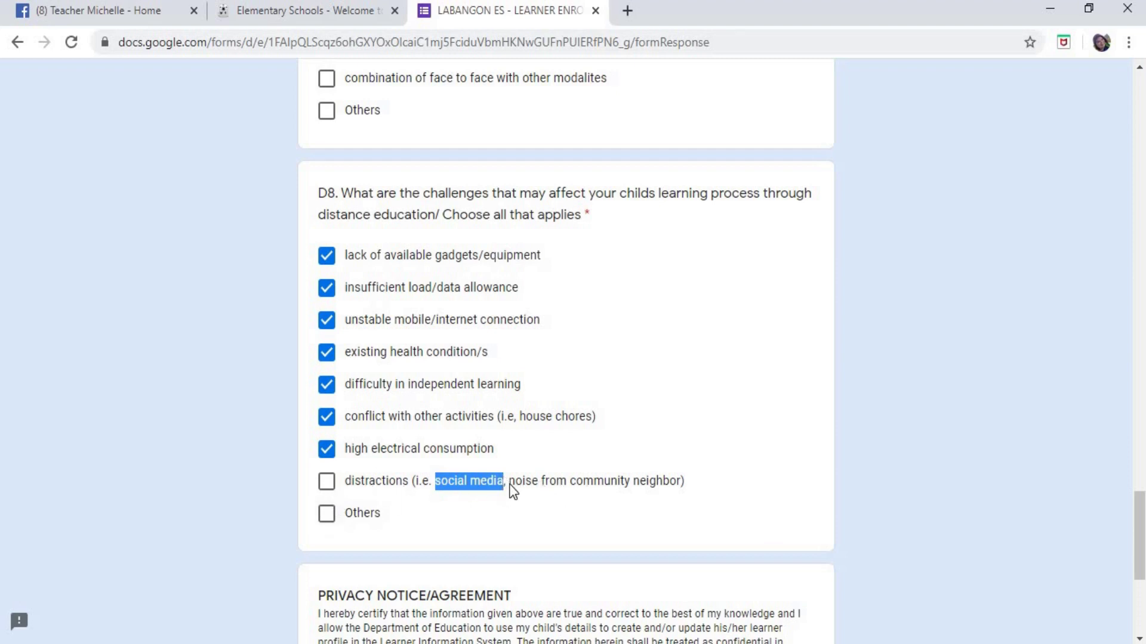
left_click_drag(510, 485, 672, 485)
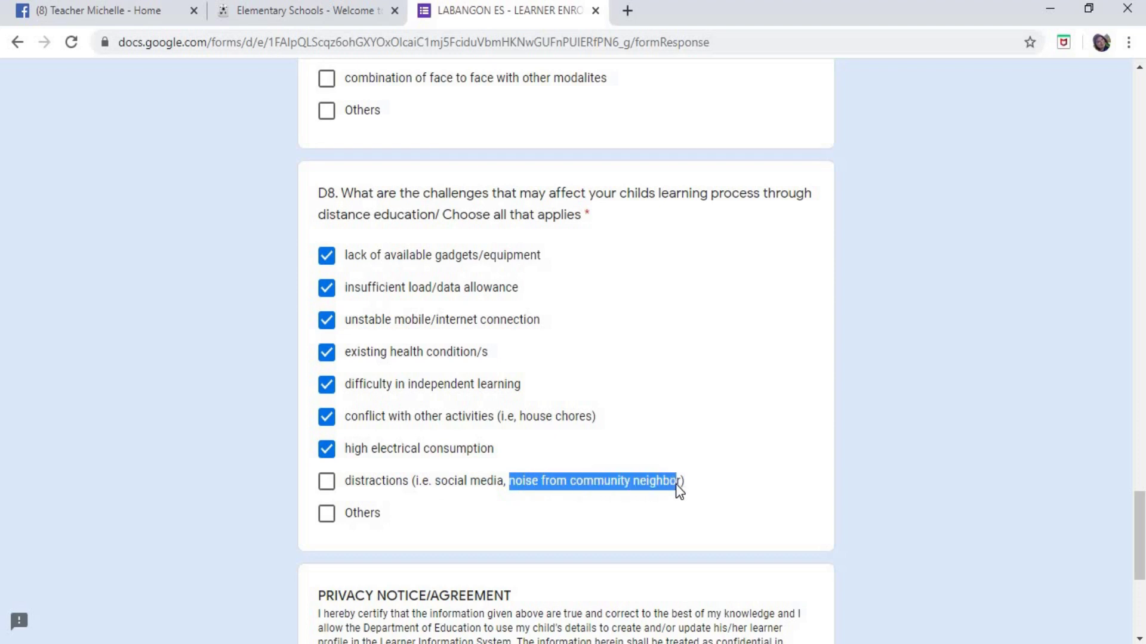
left_click(327, 481)
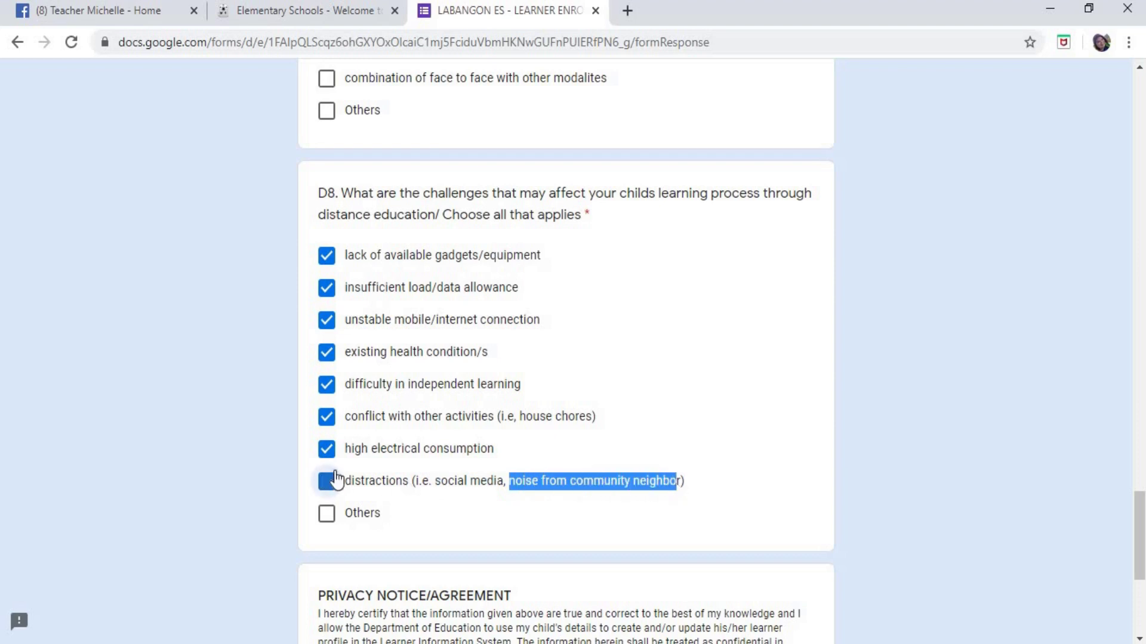
left_click(778, 492)
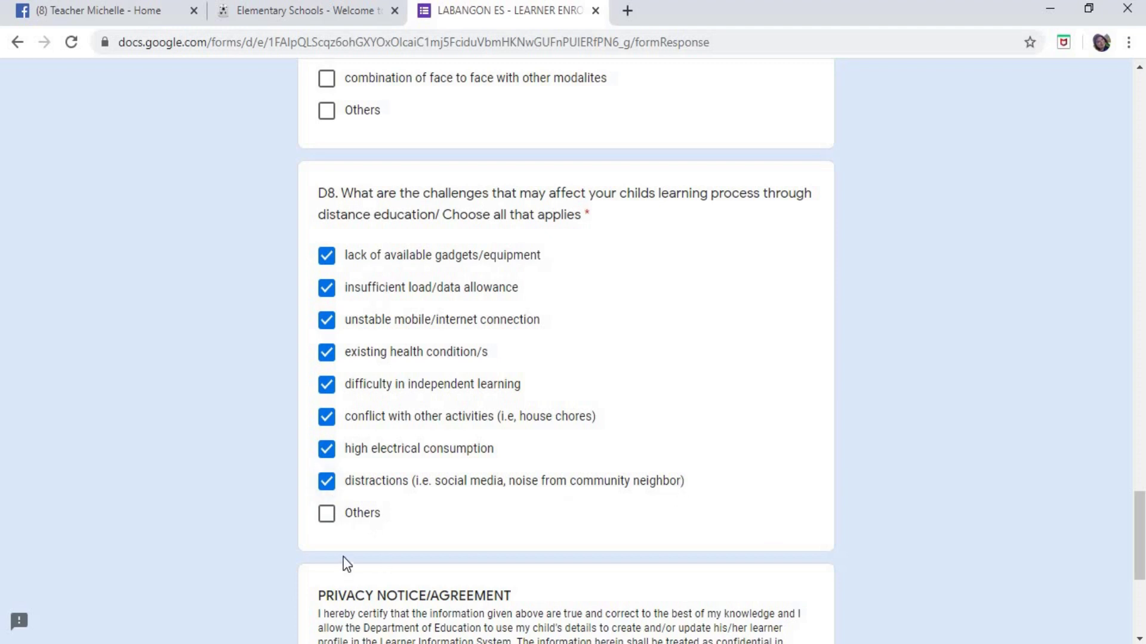
- Tick Others, then untick every D8 challenge and re-tick only unstable mobile/internet connection
left_click(327, 515)
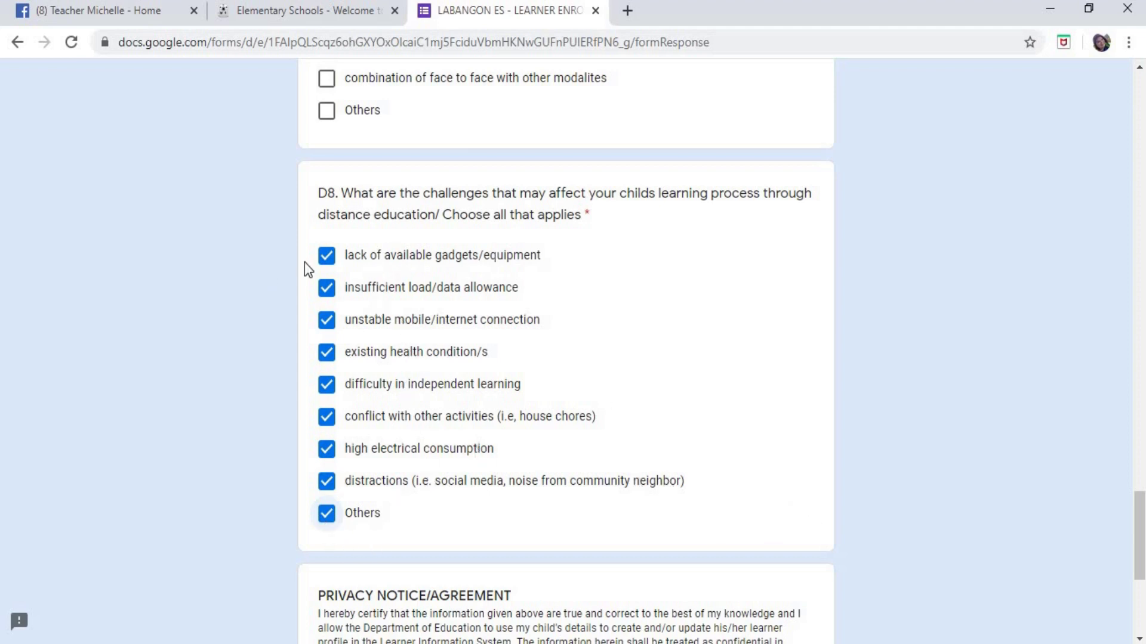
left_click(326, 256)
left_click(332, 324)
left_click(327, 356)
left_click(327, 386)
left_click(326, 418)
left_click(327, 451)
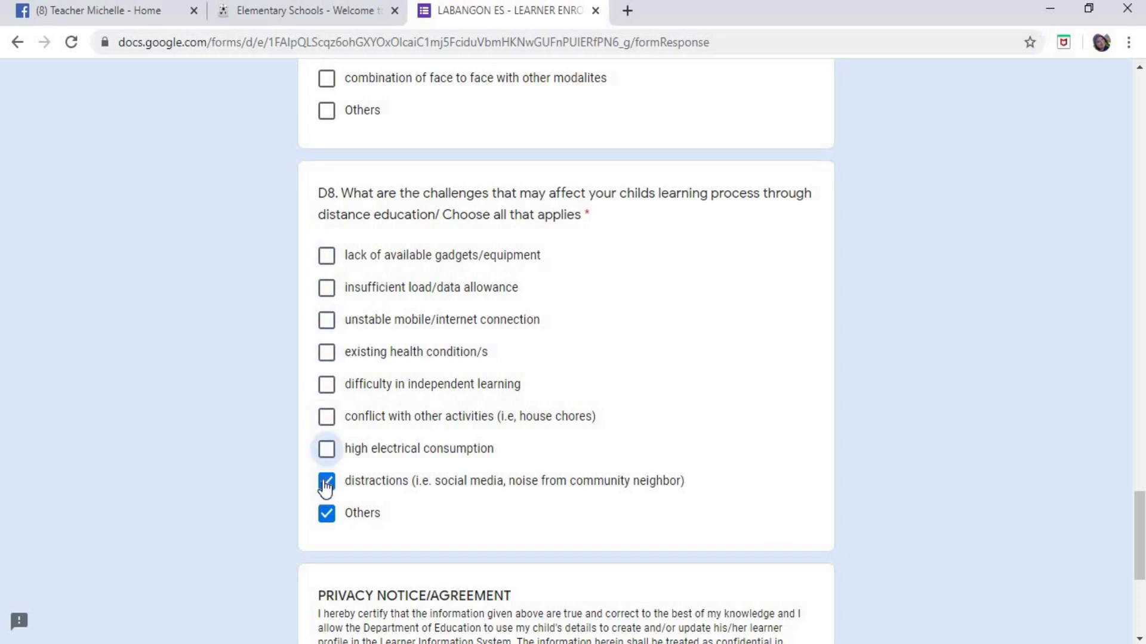
left_click(327, 481)
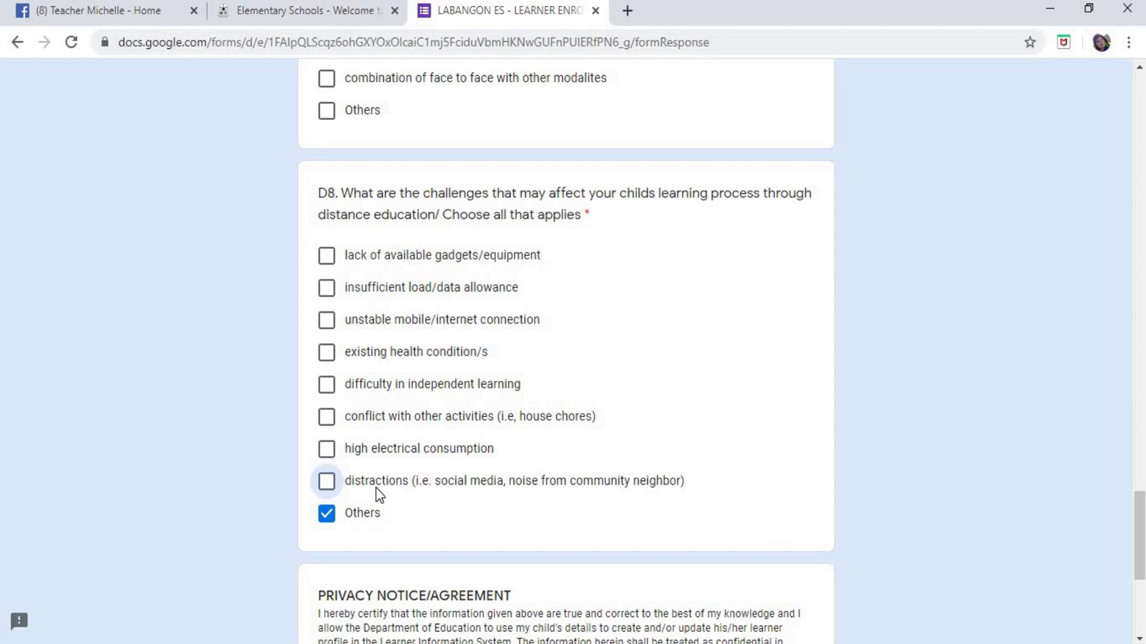
left_click(326, 514)
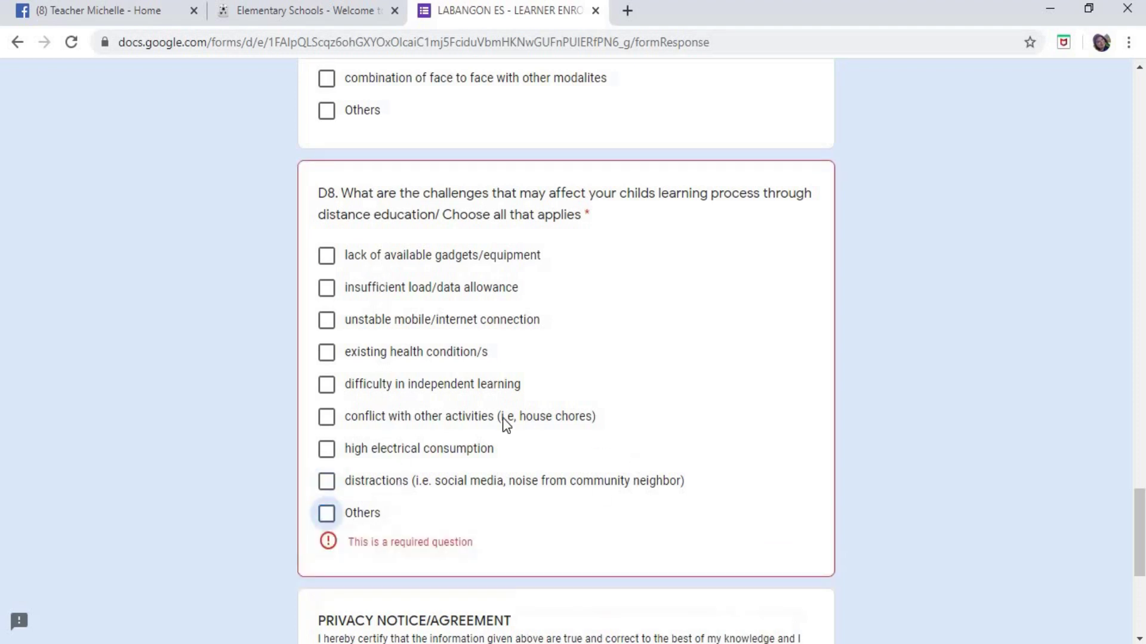
left_click(327, 321)
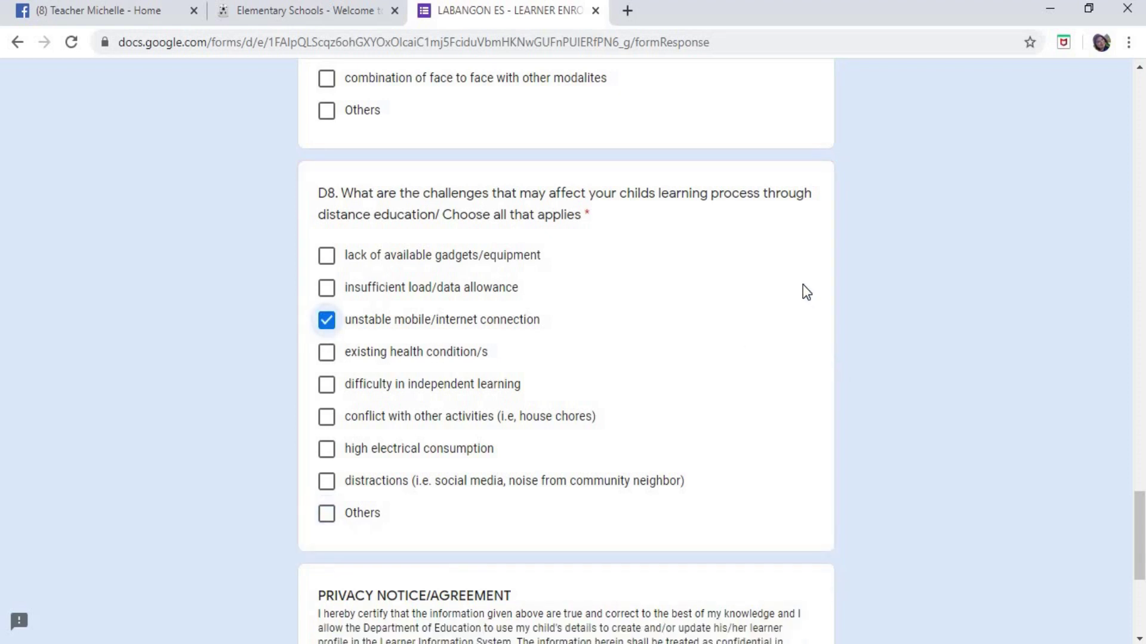
- Scroll down past D8 to the Privacy Notice/Agreement, the AGREE question and the Submit button
scroll(803, 284, "up", 2)
scroll(578, 270, "down", 2)
scroll(734, 355, "down", 6)
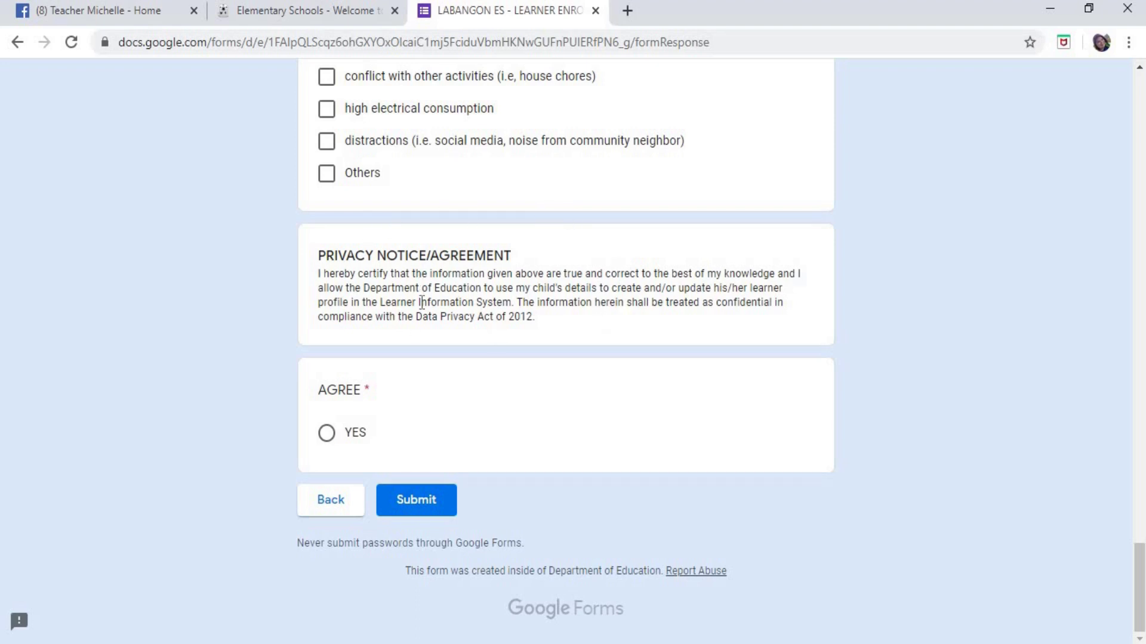
- Select YES under the AGREE privacy question, then scroll up to review the answers and back down
left_click(326, 435)
scroll(874, 330, "up", 20)
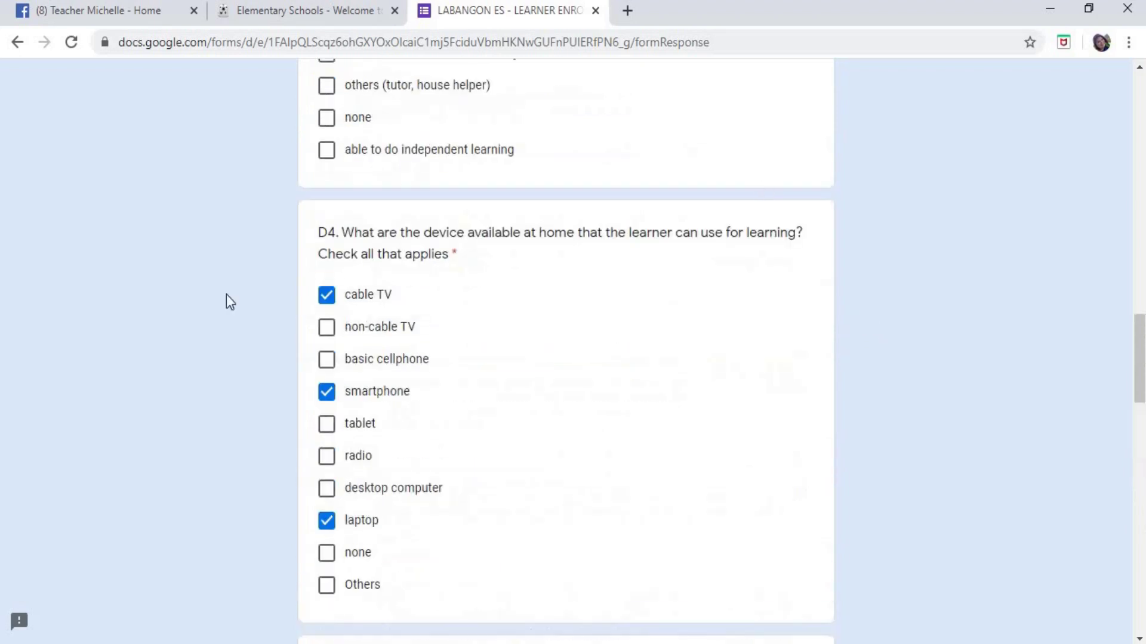
scroll(720, 276, "down", 2)
scroll(721, 276, "up", 10)
scroll(719, 274, "down", 20)
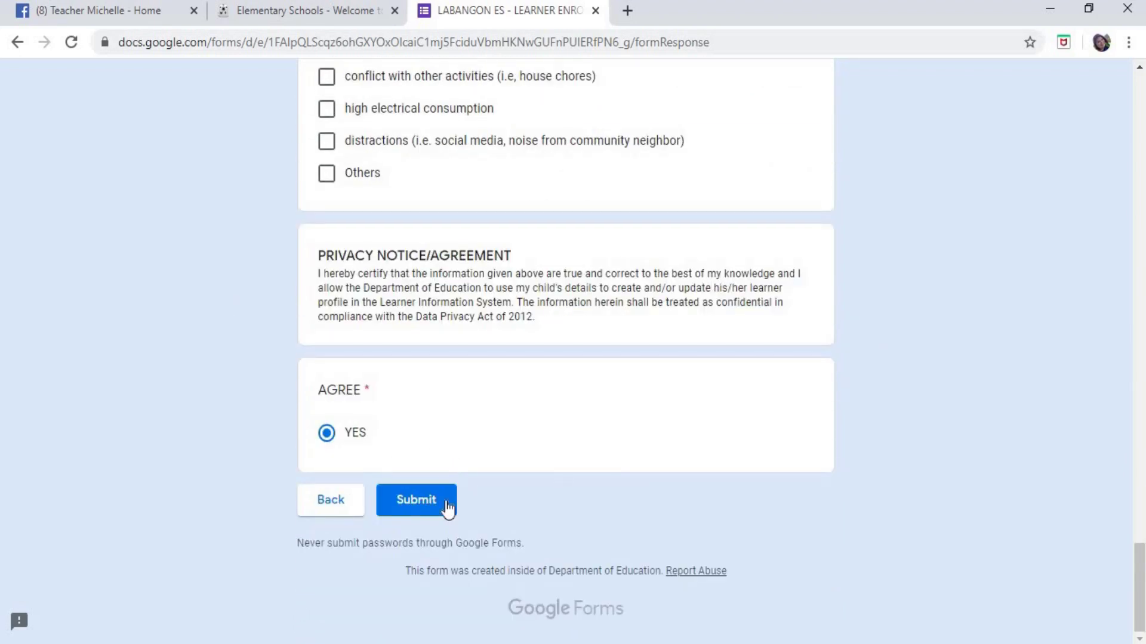